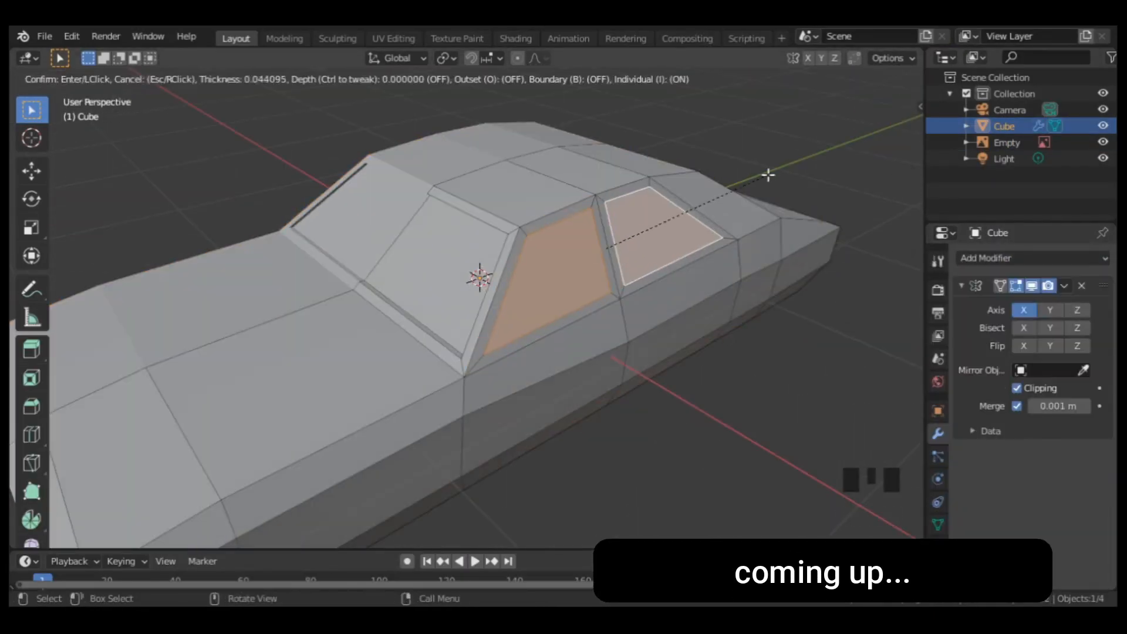
{"action": "left_click", "coordinate": [768, 175]}
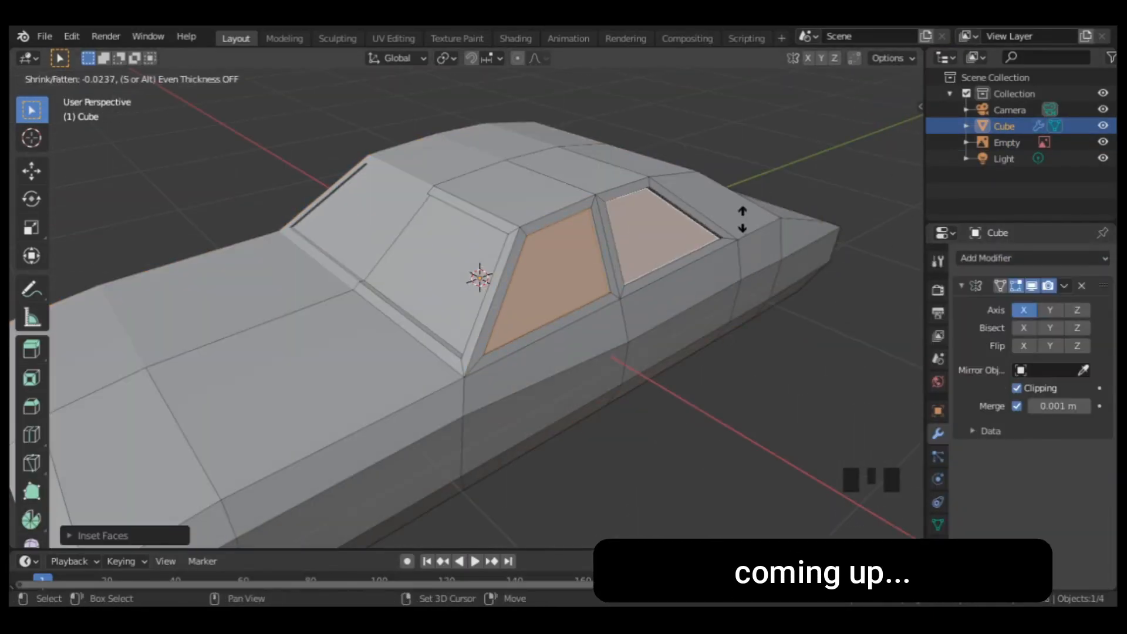
{"action": "right_click", "coordinate": [483, 378], "text": "shift"}
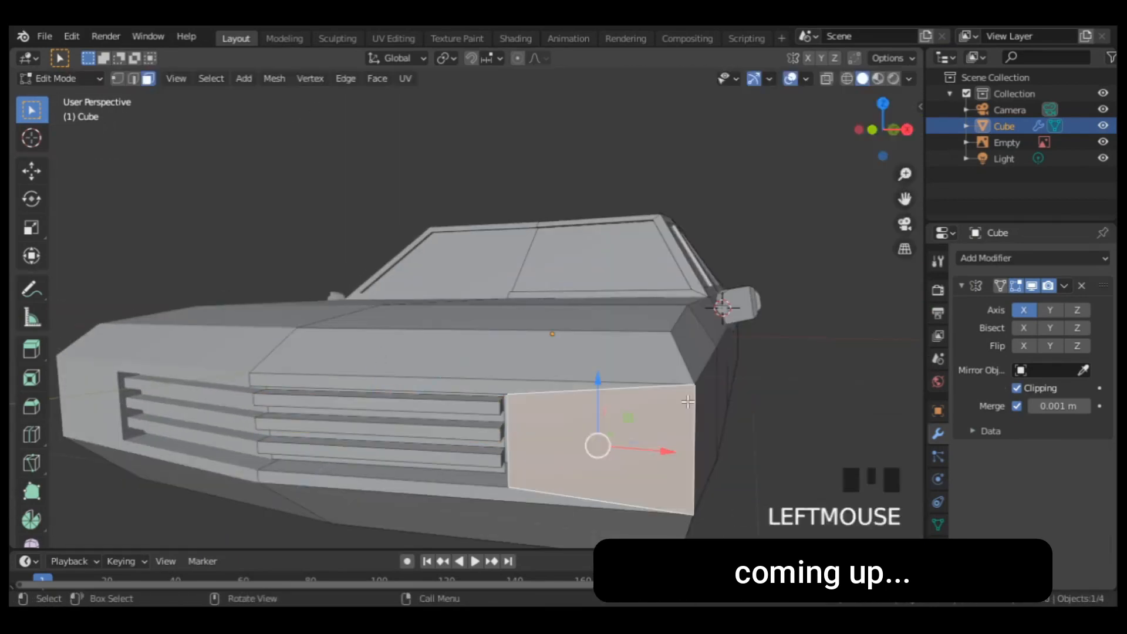
{"action": "key", "text": "e"}
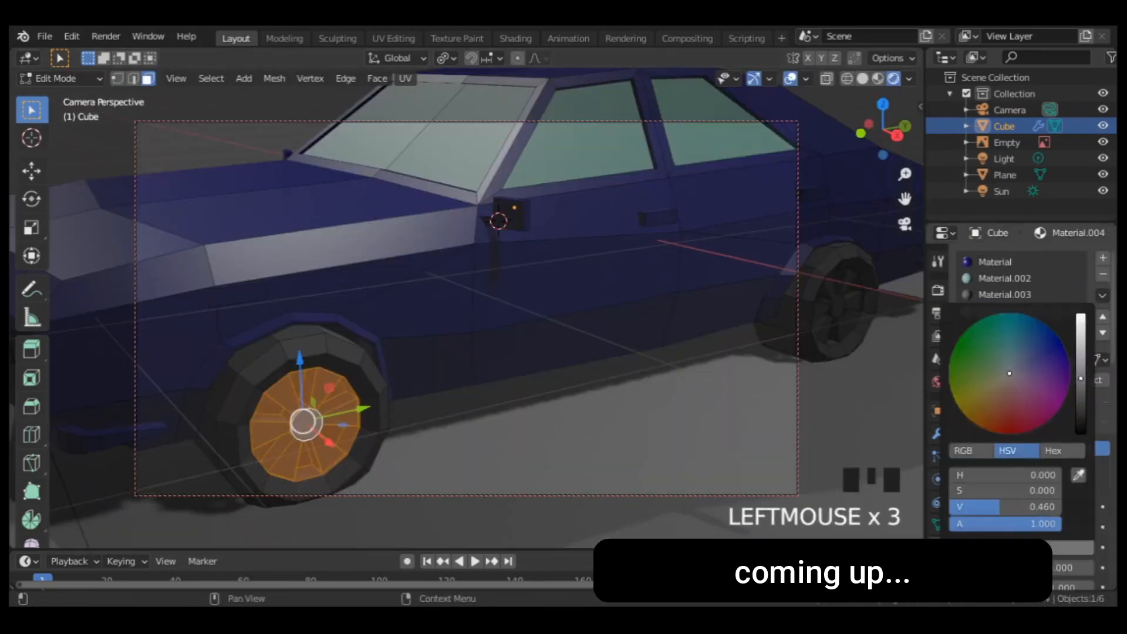
{"action": "key", "text": "ctrl+KP_Add"}
{"action": "key", "text": "s"}
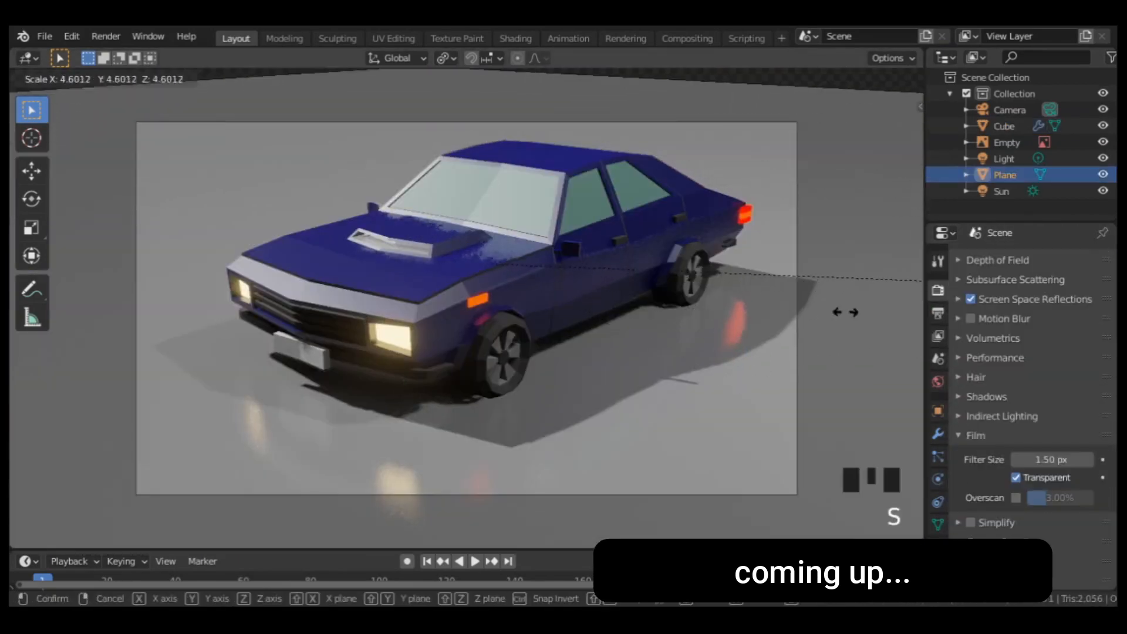
{"action": "left_click", "coordinate": [810, 323]}
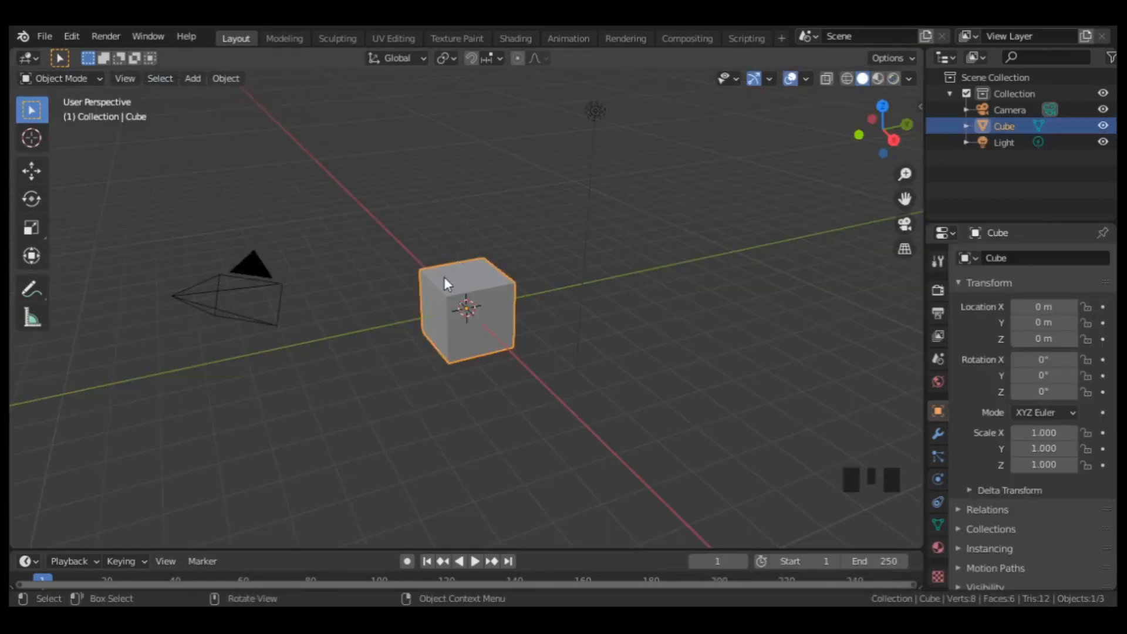
Step: Set the cube's dimensions to 1.7 m in X, 4.2 m in Y and 1.3 m in Z
{"action": "key", "text": "n"}
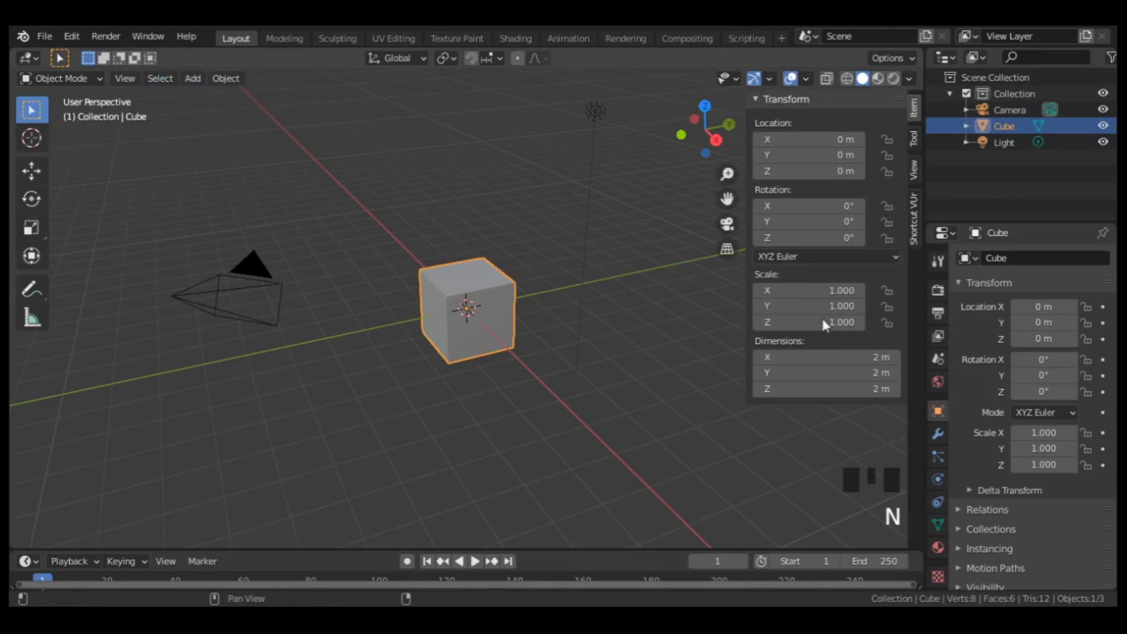
{"action": "left_click", "coordinate": [814, 356]}
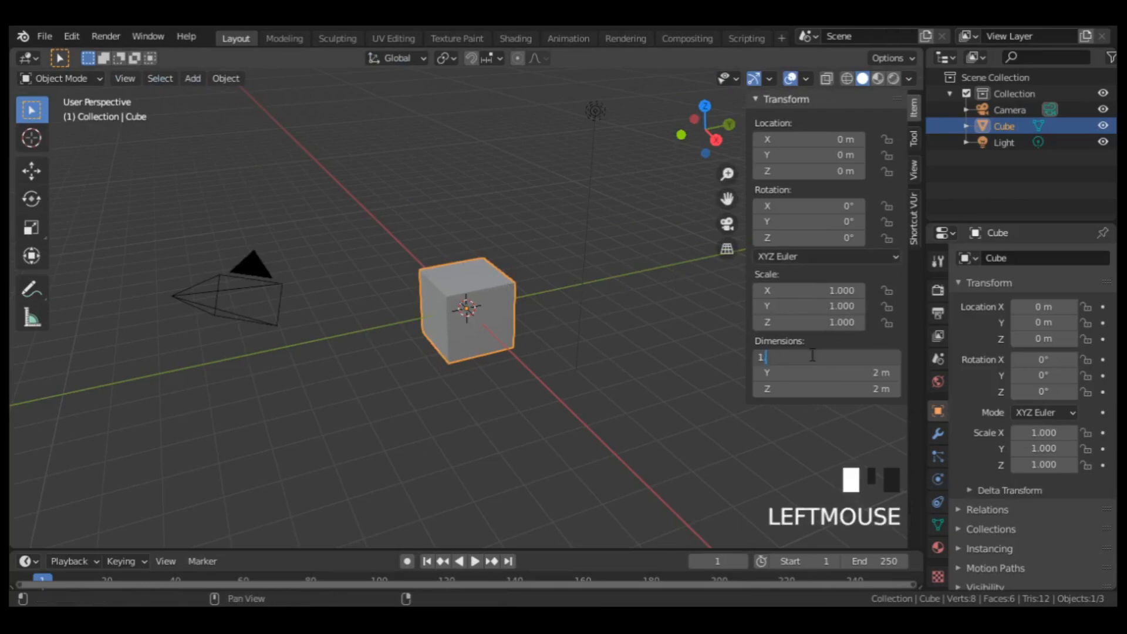
{"action": "type", "text": "1.7"}
{"action": "key", "text": "Return"}
{"action": "left_click", "coordinate": [816, 372]}
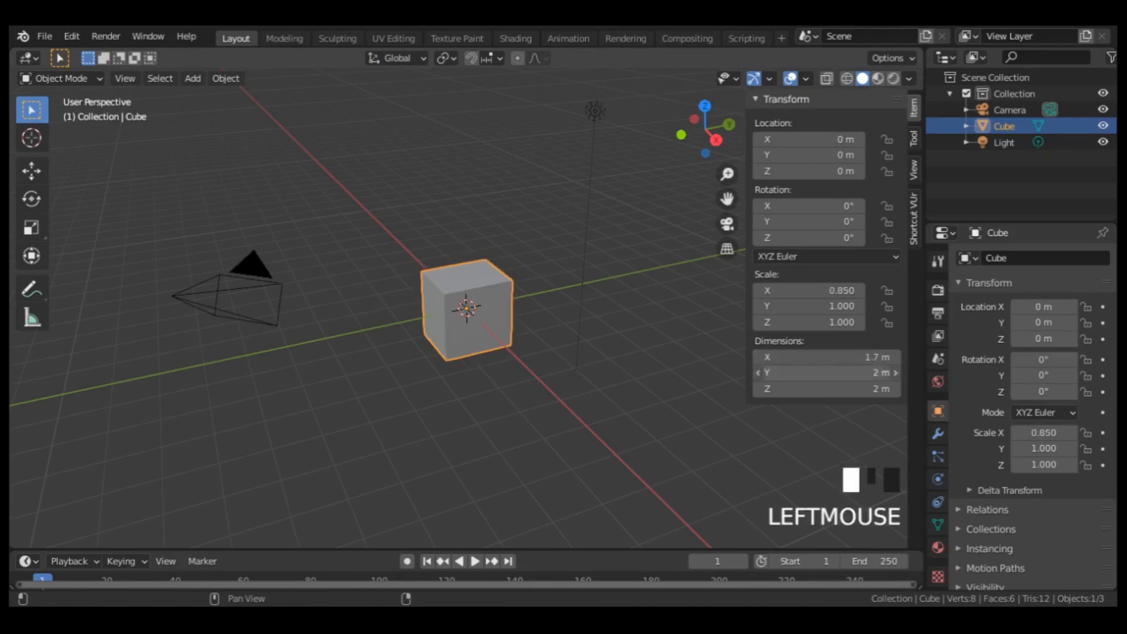
{"action": "type", "text": "4.2"}
{"action": "key", "text": "Return"}
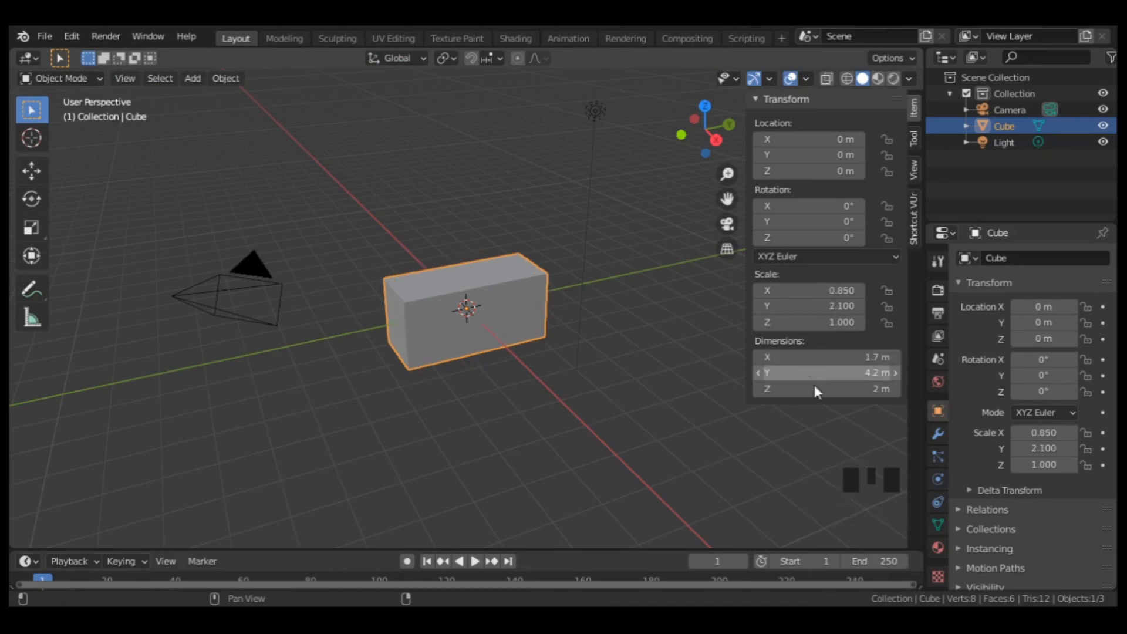
{"action": "left_click", "coordinate": [815, 388]}
{"action": "type", "text": "1.3"}
{"action": "key", "text": "Return"}
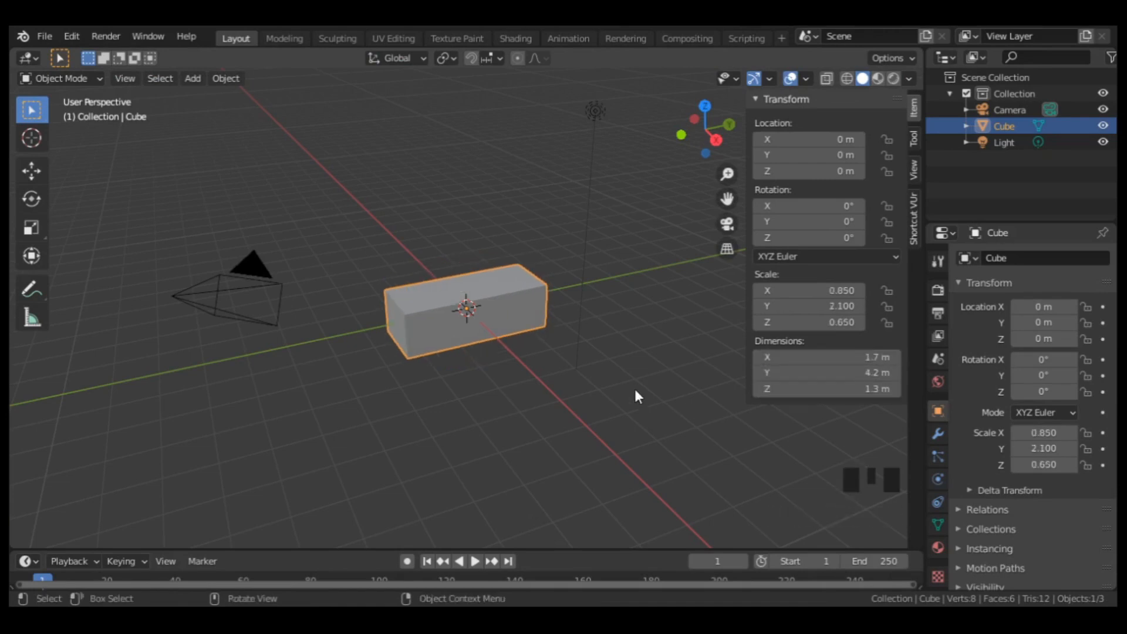
{"action": "key", "text": "n"}
Step: Add CAR BP.png as a reference image in the right orthographic view and display the scene in wireframe
{"action": "key", "text": "KP_3"}
{"action": "scroll", "coordinate": [544, 329], "scroll_direction": "up", "scroll_amount": 5}
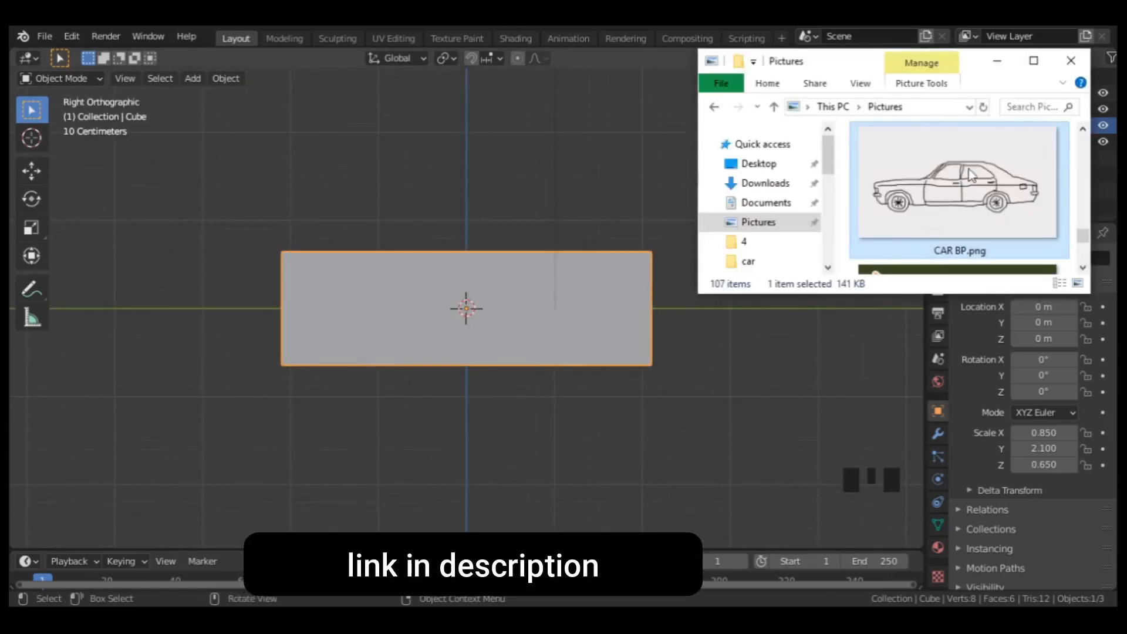
{"action": "left_click_drag", "start_coordinate": [967, 169], "coordinate": [465, 191]}
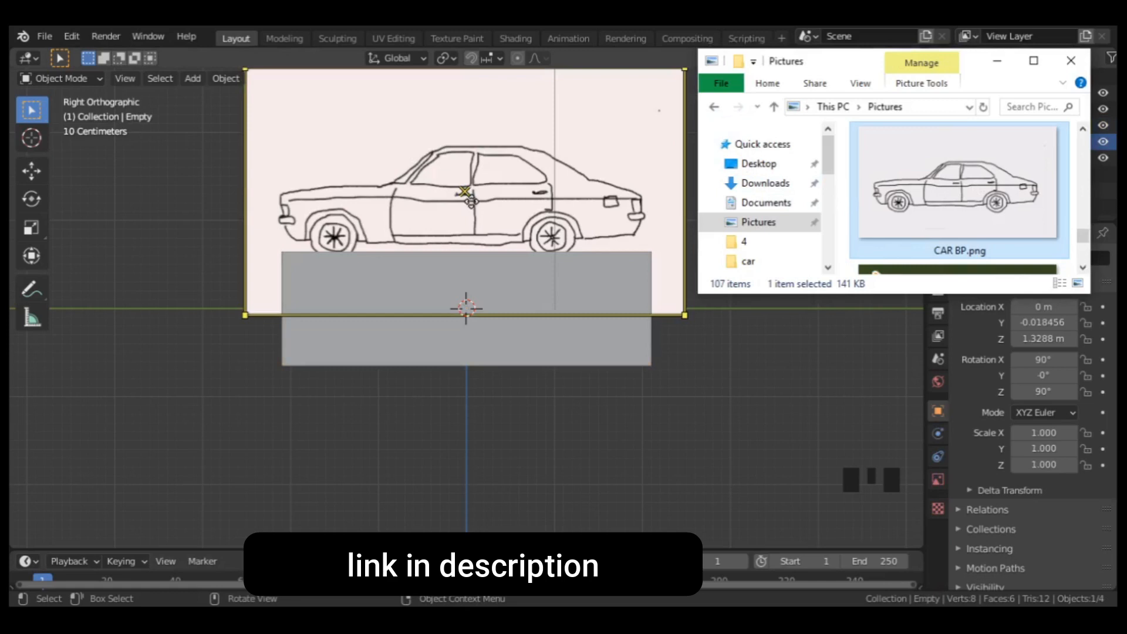
{"action": "left_click", "coordinate": [537, 22]}
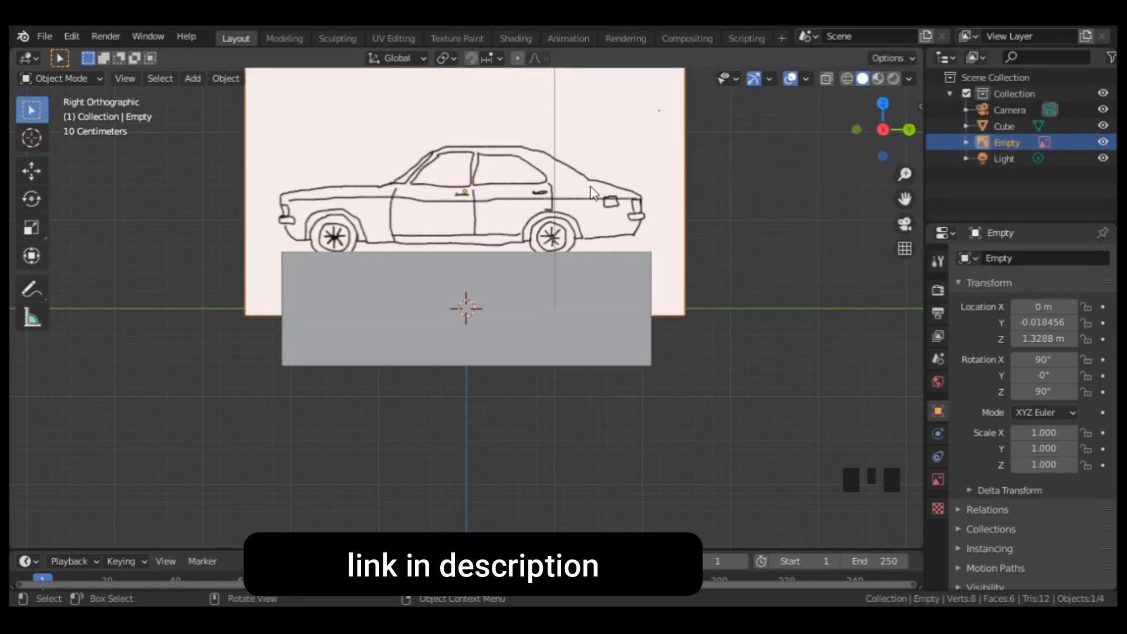
{"action": "key", "text": "shift"}
{"action": "key", "text": "shift+z"}
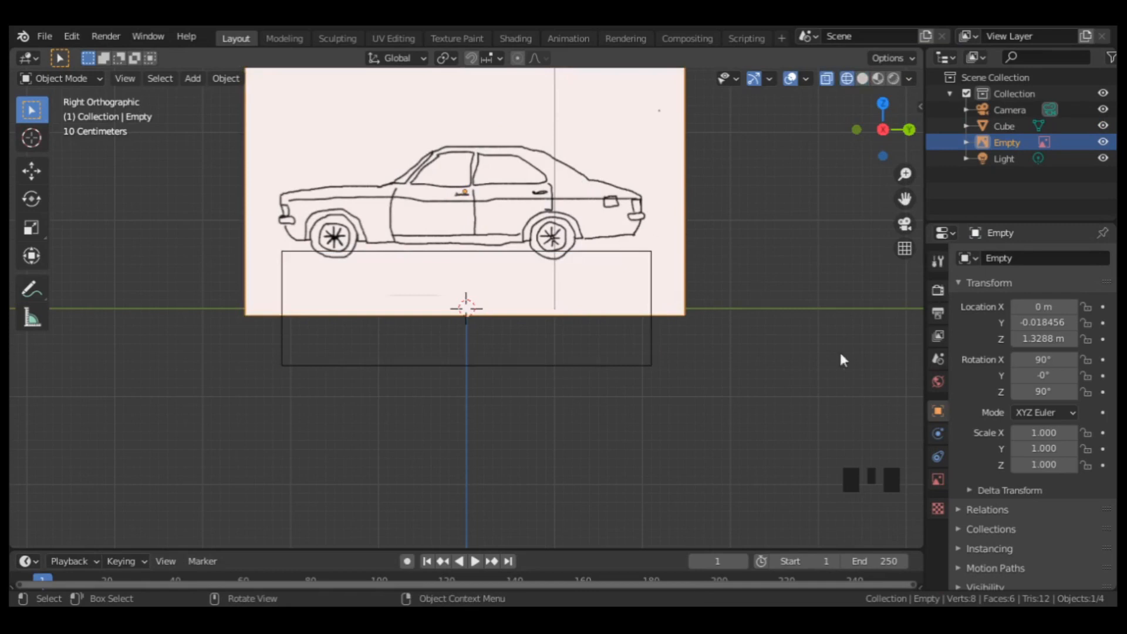
Step: Make the reference image transparent with an opacity of 0.221 and hide it in perspective views
{"action": "left_click", "coordinate": [938, 480]}
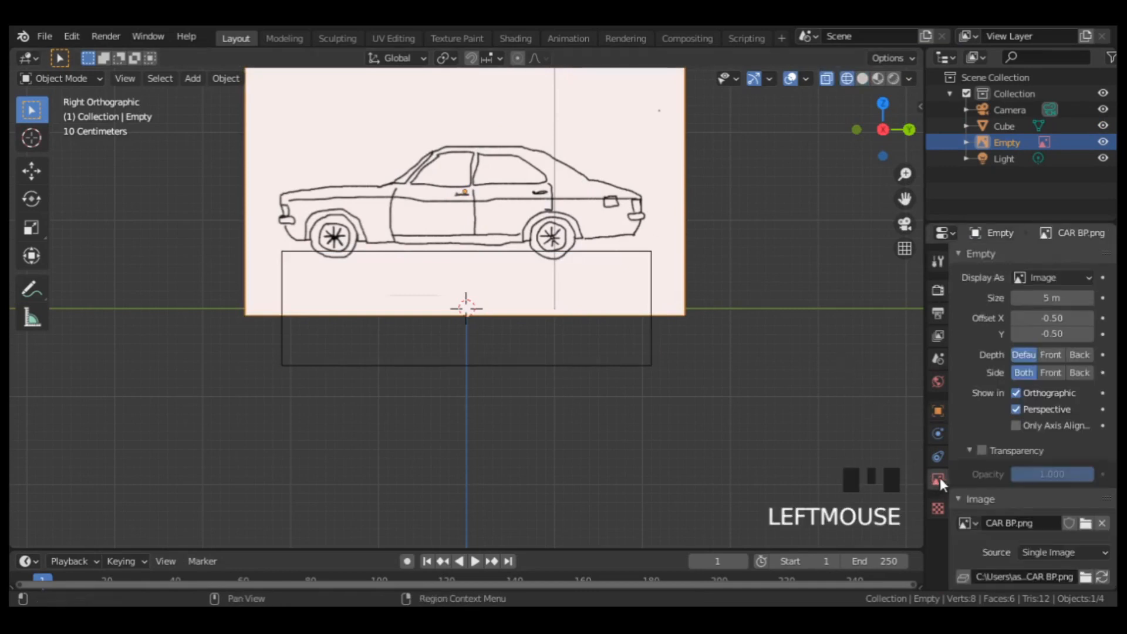
{"action": "left_click", "coordinate": [982, 450]}
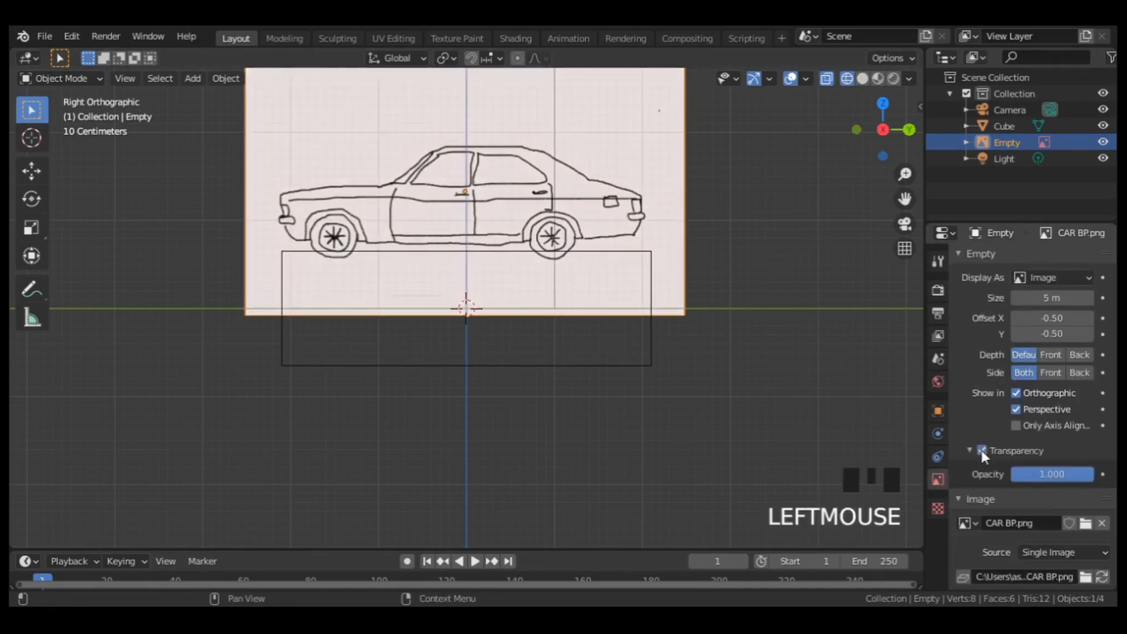
{"action": "left_click_drag", "start_coordinate": [1065, 476], "coordinate": [1028, 473]}
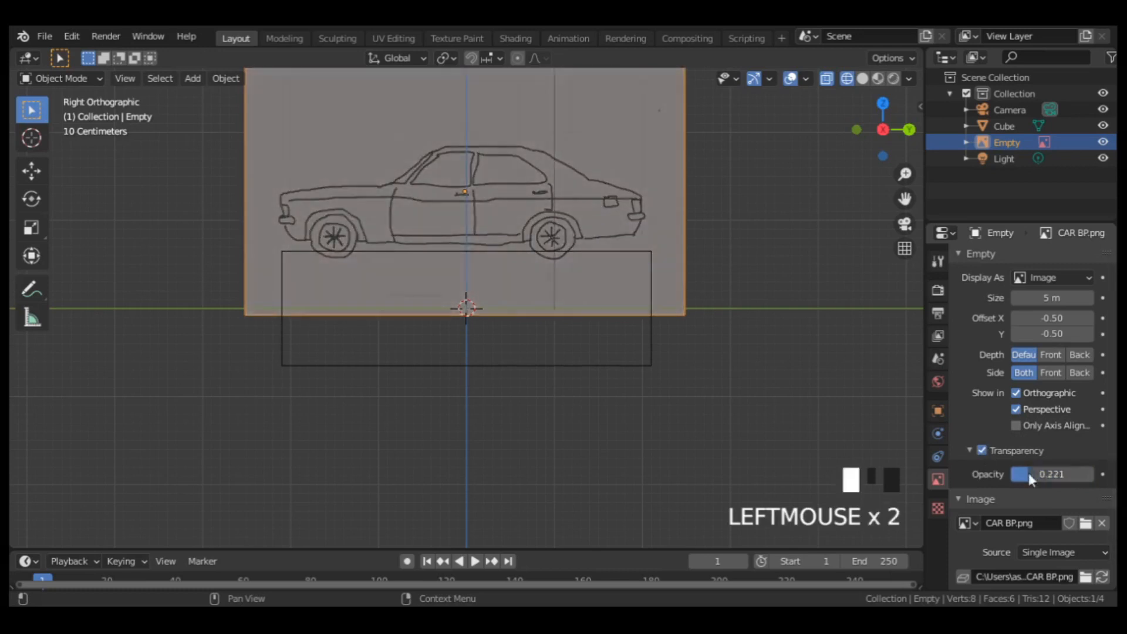
{"action": "middle_click_drag", "start_coordinate": [458, 235], "coordinate": [500, 260]}
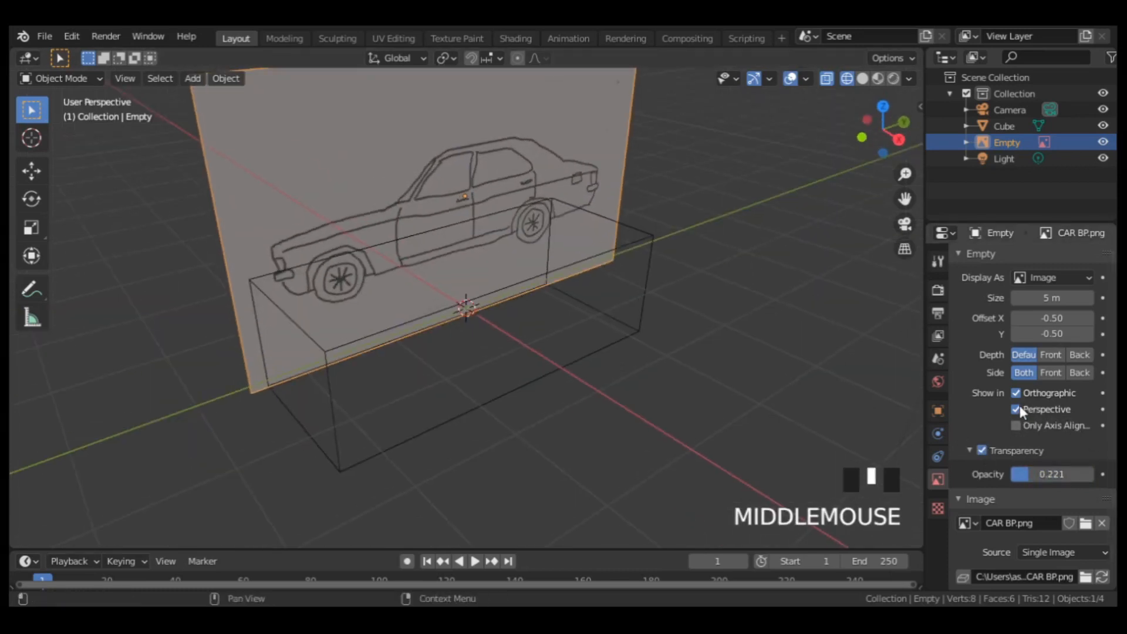
{"action": "left_click", "coordinate": [1016, 408]}
Step: In the right view, move the reference image down about 1.18 m so the car drawing fits the box outline
{"action": "key", "text": "KP_3"}
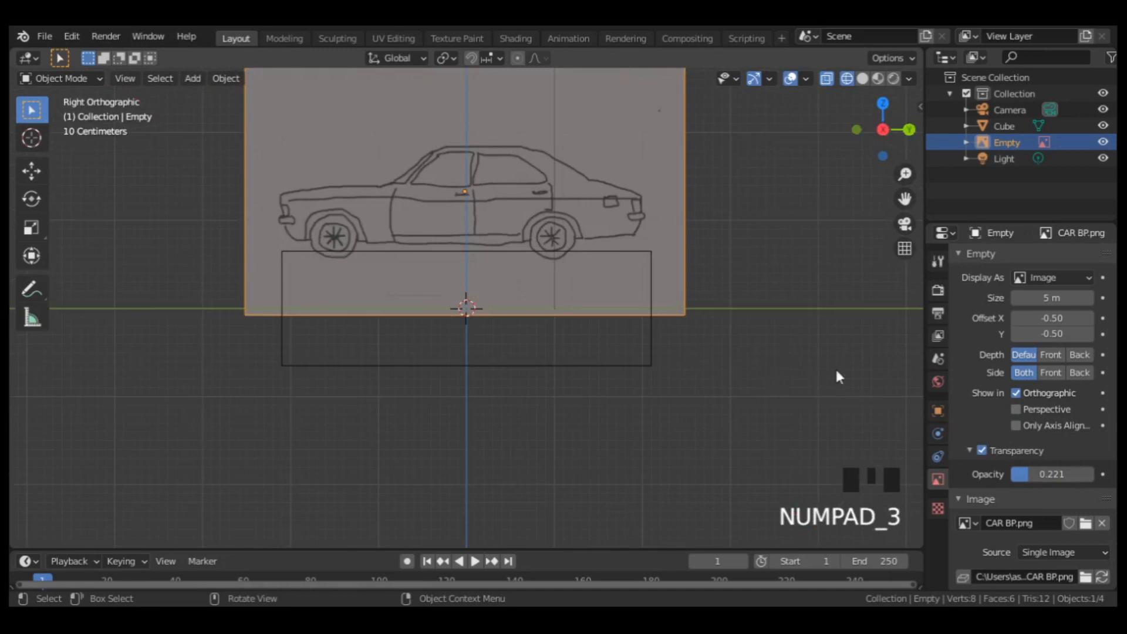
{"action": "scroll", "coordinate": [694, 269], "scroll_direction": "up", "scroll_amount": 1}
{"action": "middle_click_drag", "start_coordinate": [728, 372], "coordinate": [714, 332], "text": "shift"}
{"action": "key", "text": "g"}
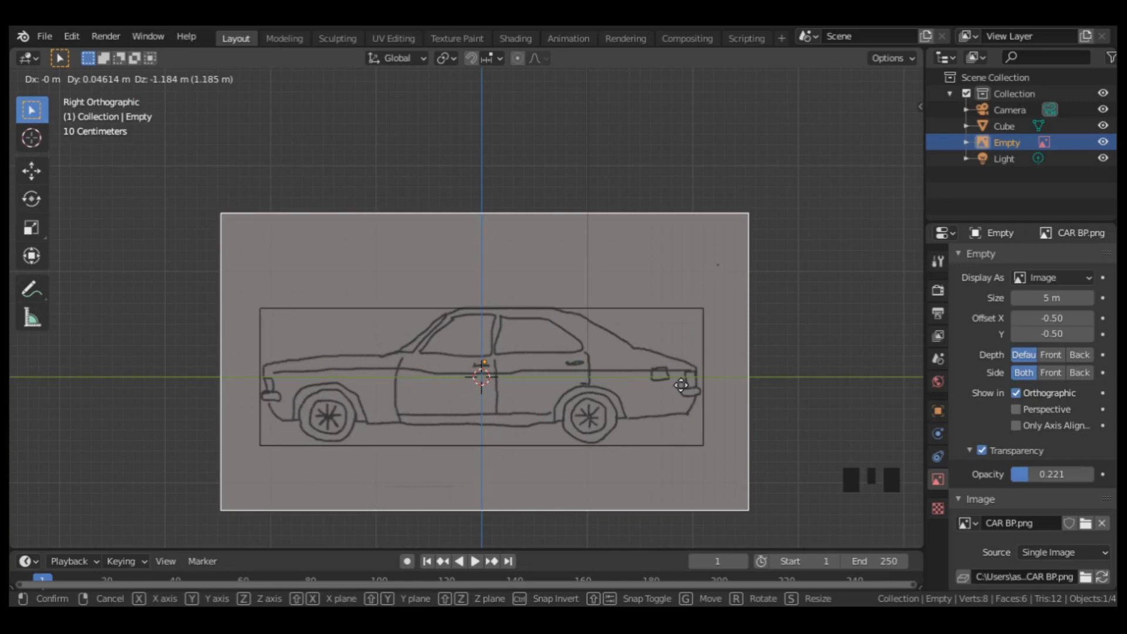
{"action": "left_click", "coordinate": [680, 385]}
Step: Enable the move gizmo and raise the box's bottom vertices to the lower edge of the drawn car body
{"action": "middle_click_drag", "start_coordinate": [681, 386], "coordinate": [647, 309], "text": "shift"}
{"action": "scroll", "coordinate": [647, 309], "scroll_direction": "up", "scroll_amount": 1}
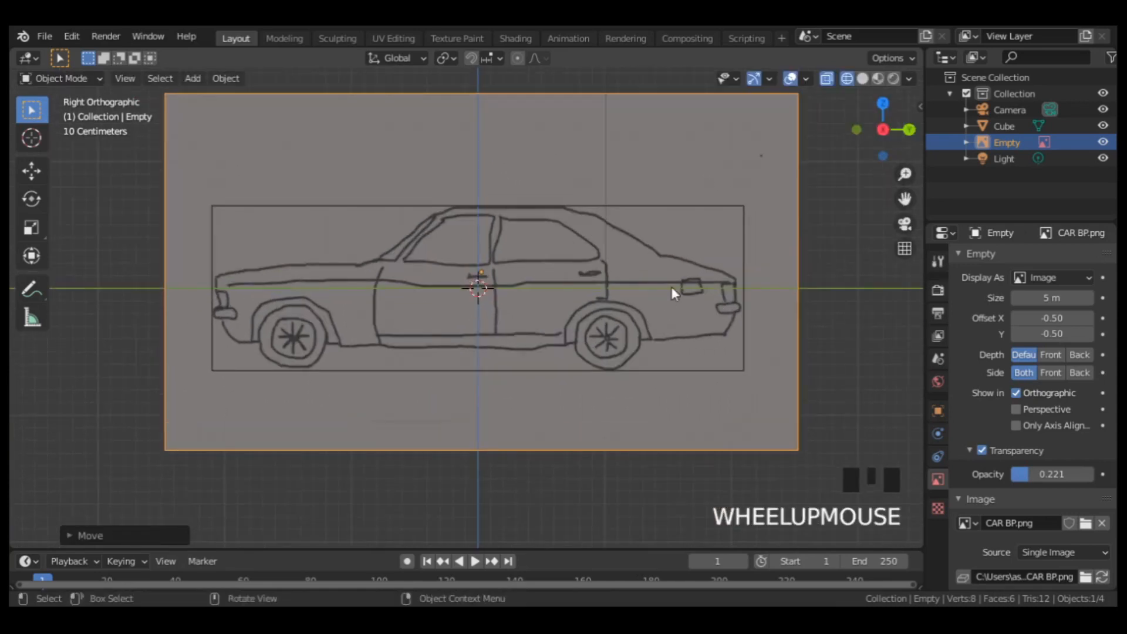
{"action": "left_click", "coordinate": [741, 216]}
{"action": "key", "text": "Tab"}
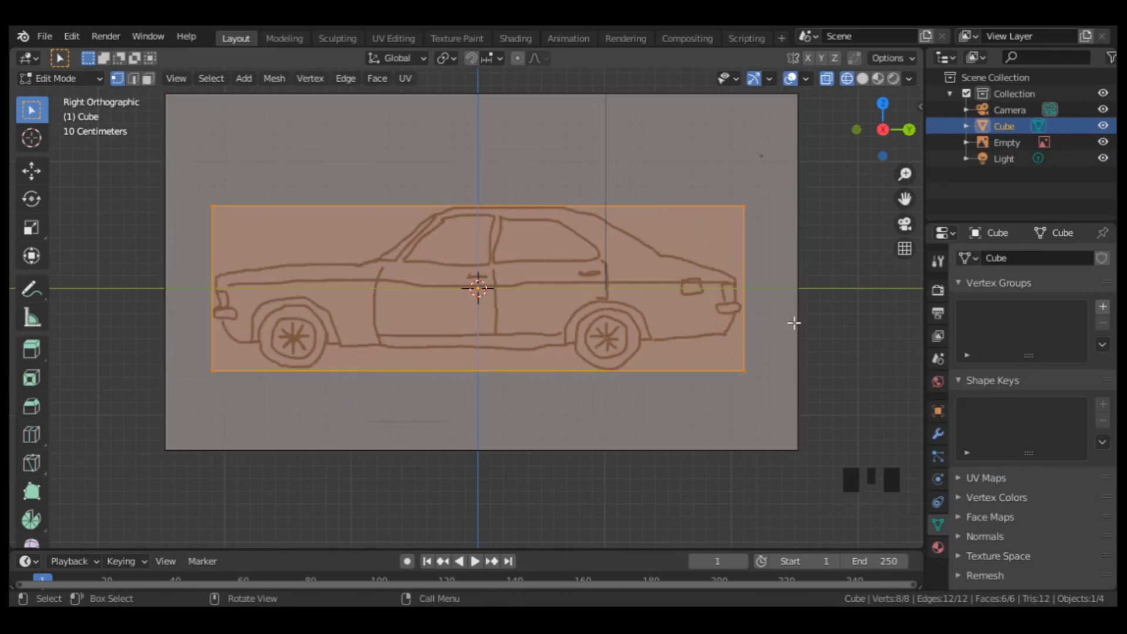
{"action": "left_click_drag", "start_coordinate": [795, 322], "coordinate": [166, 417]}
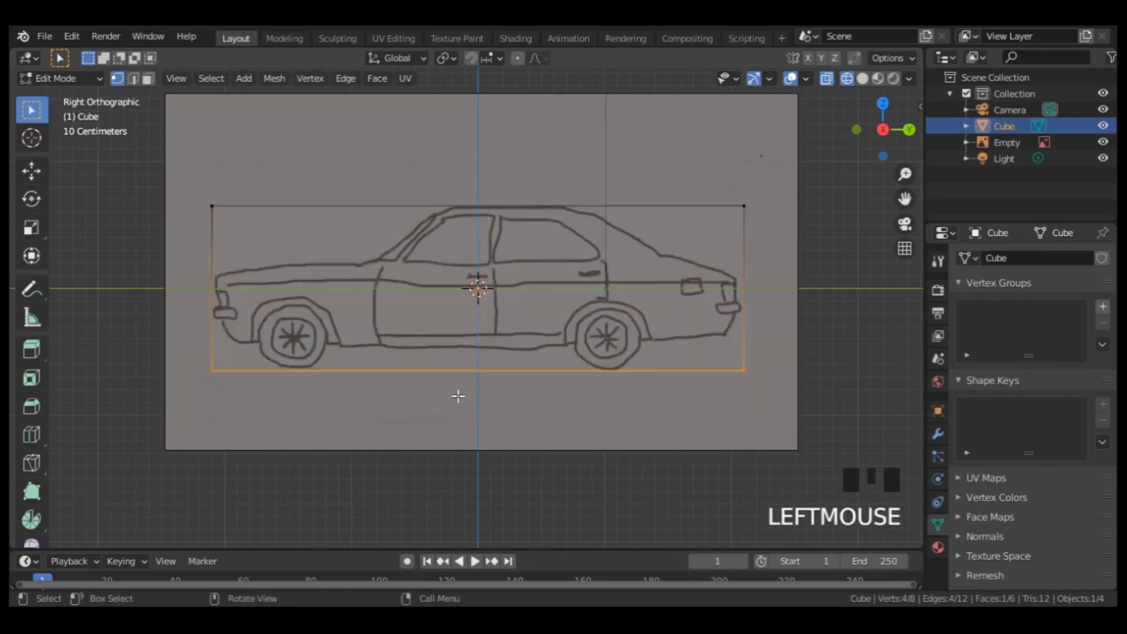
{"action": "scroll", "coordinate": [523, 386], "scroll_direction": "up", "scroll_amount": 1}
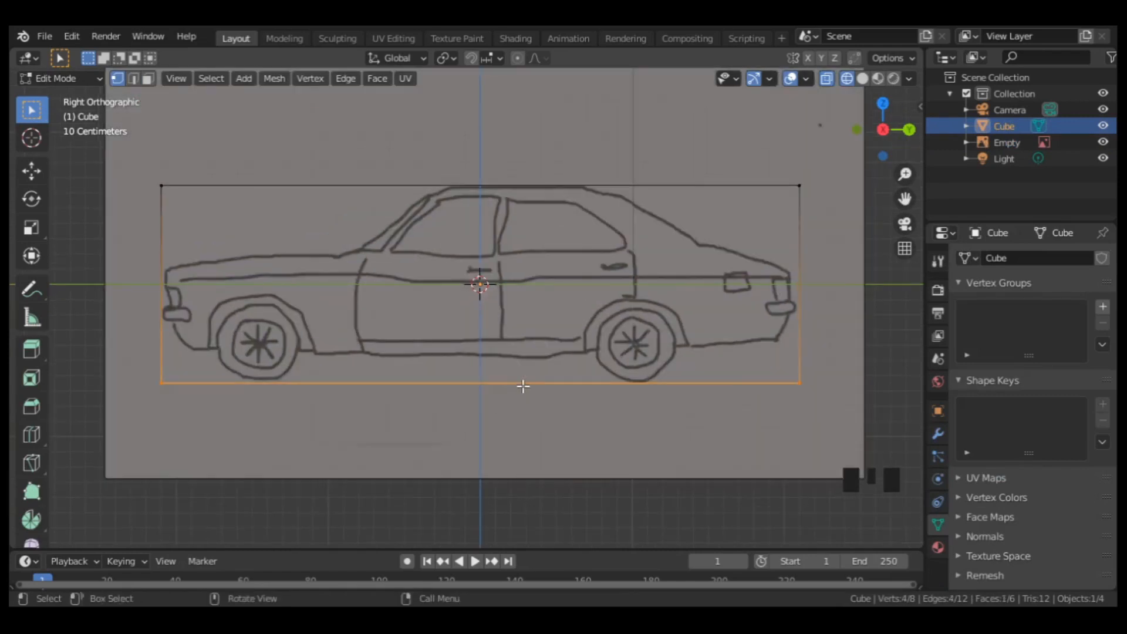
{"action": "left_click", "coordinate": [770, 80]}
{"action": "left_click", "coordinate": [694, 227]}
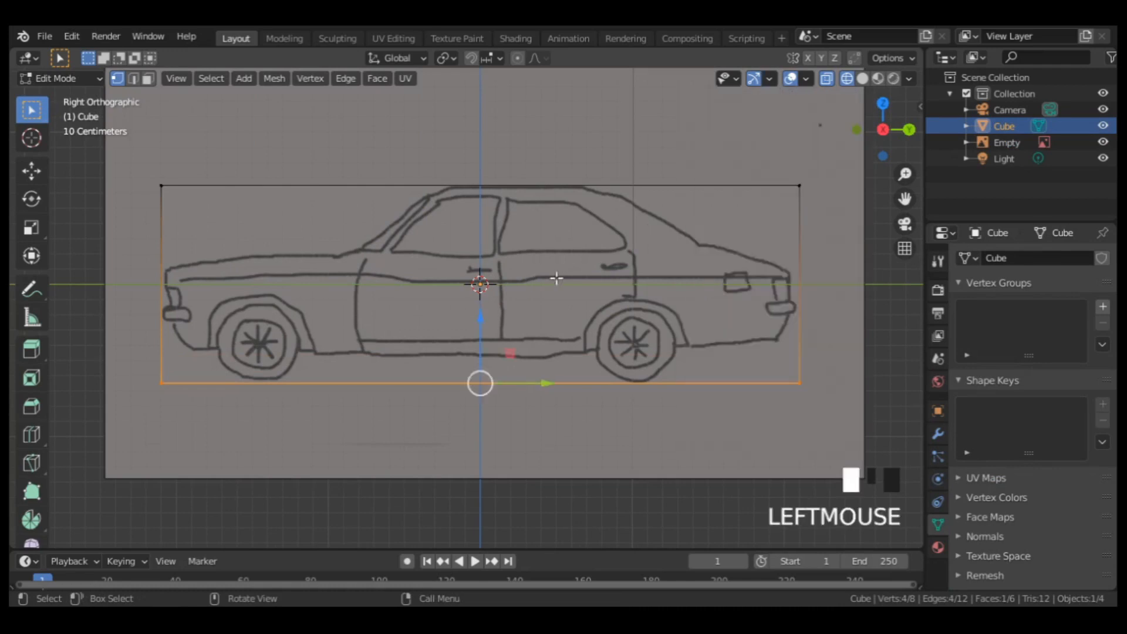
{"action": "left_click_drag", "start_coordinate": [478, 341], "coordinate": [500, 288]}
{"action": "left_click", "coordinate": [480, 297]}
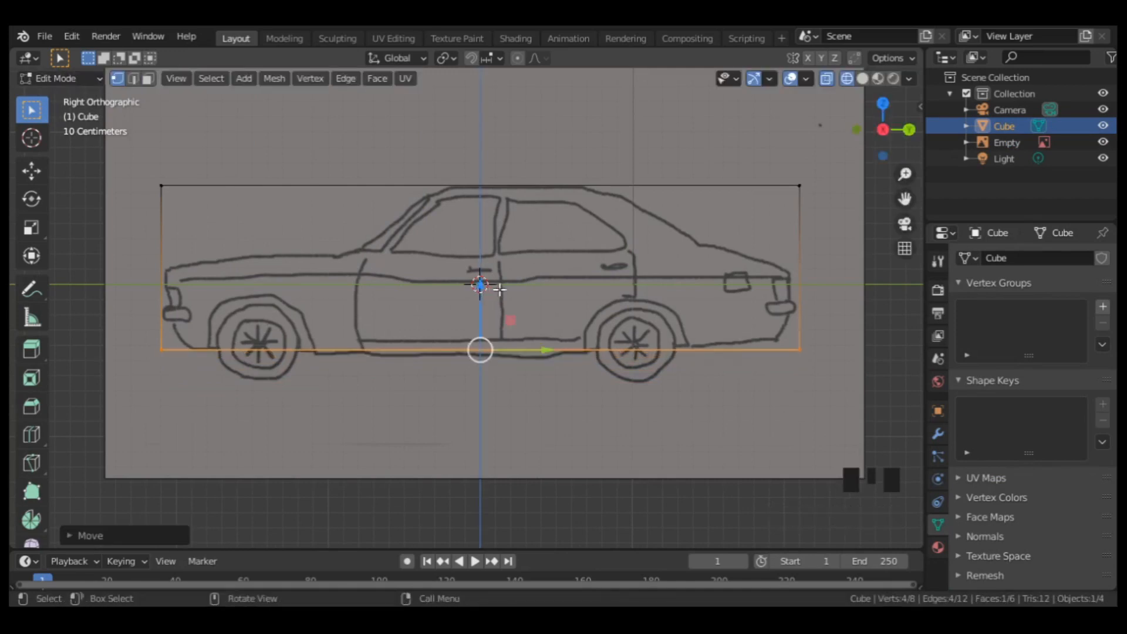
Step: Add a horizontal loop cut around the box and slide it down to bumper height
{"action": "key", "text": "ctrl+r"}
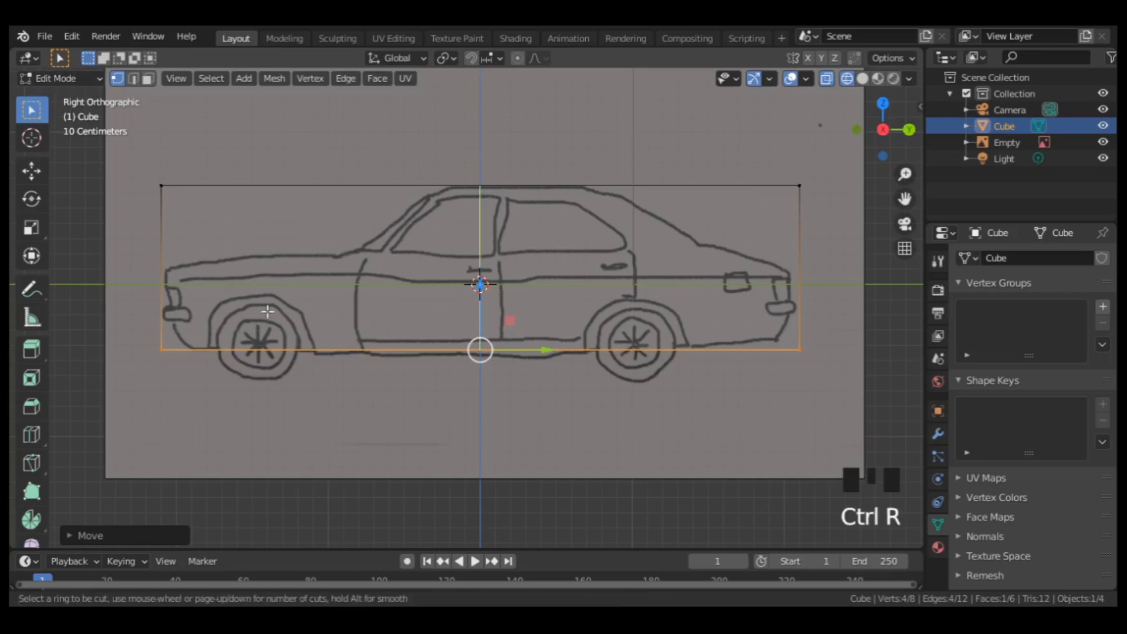
{"action": "left_click", "coordinate": [161, 312]}
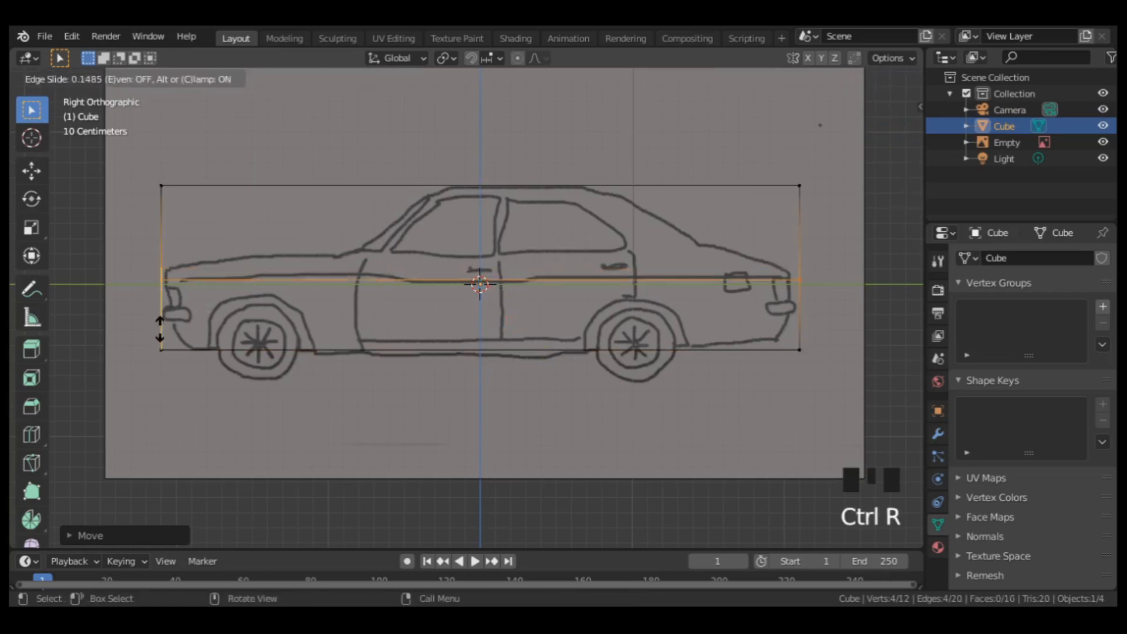
{"action": "left_click", "coordinate": [152, 365]}
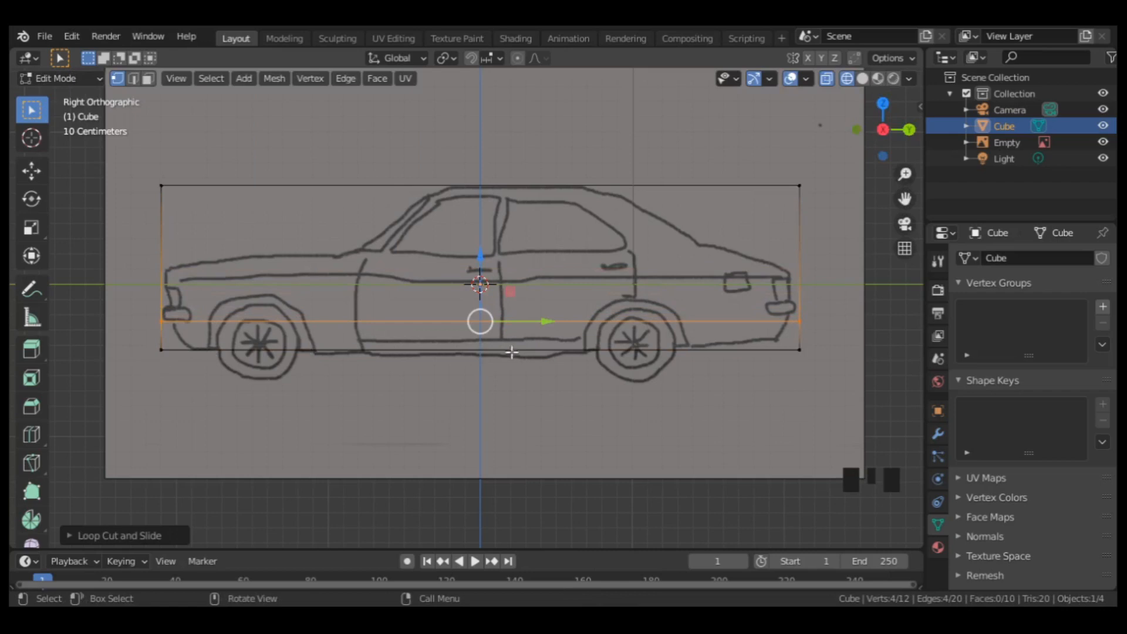
Step: Move the rear vertices of the box to follow the drawn car's rear end, angling the lower corner inward below the bumper
{"action": "scroll", "coordinate": [584, 348], "scroll_direction": "up", "scroll_amount": 1}
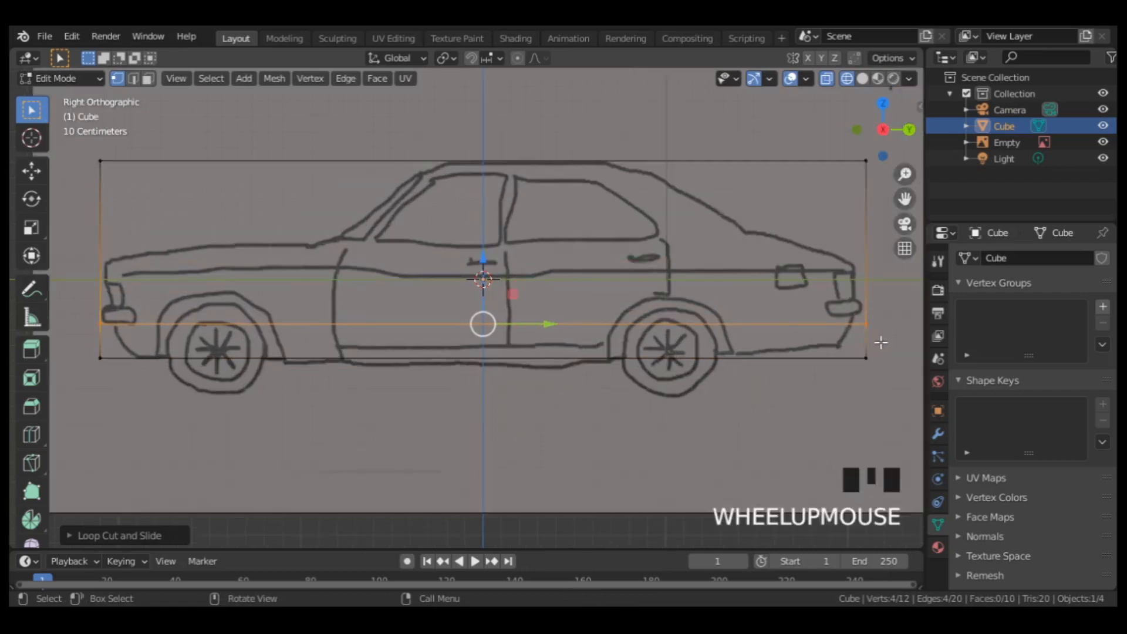
{"action": "left_click_drag", "start_coordinate": [880, 342], "coordinate": [802, 393]}
{"action": "key", "text": "g"}
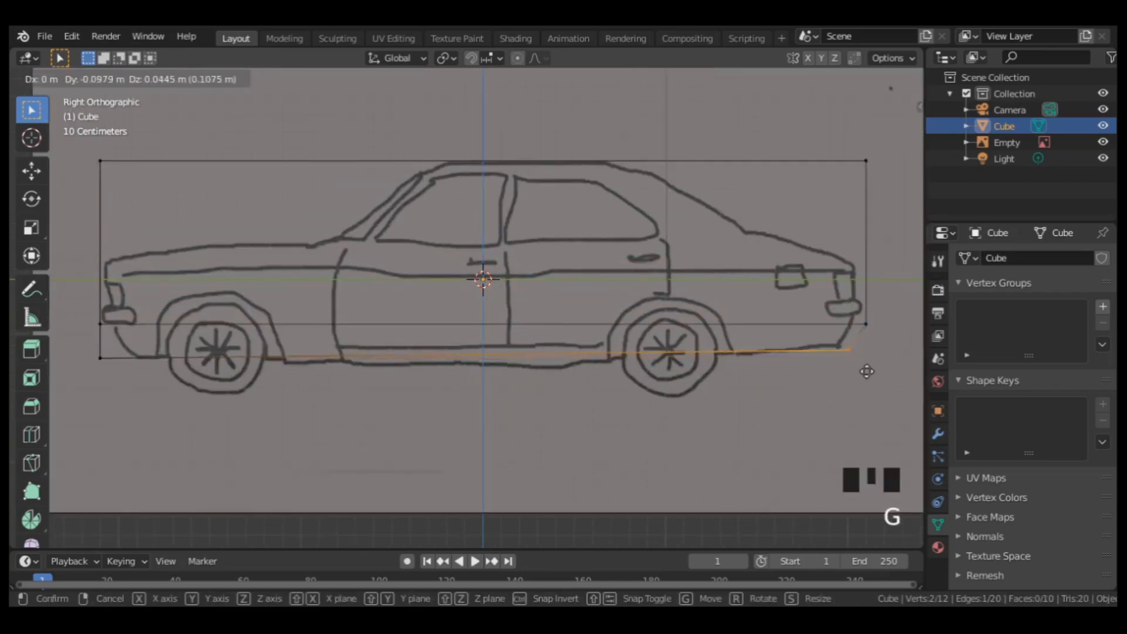
{"action": "left_click", "coordinate": [860, 369]}
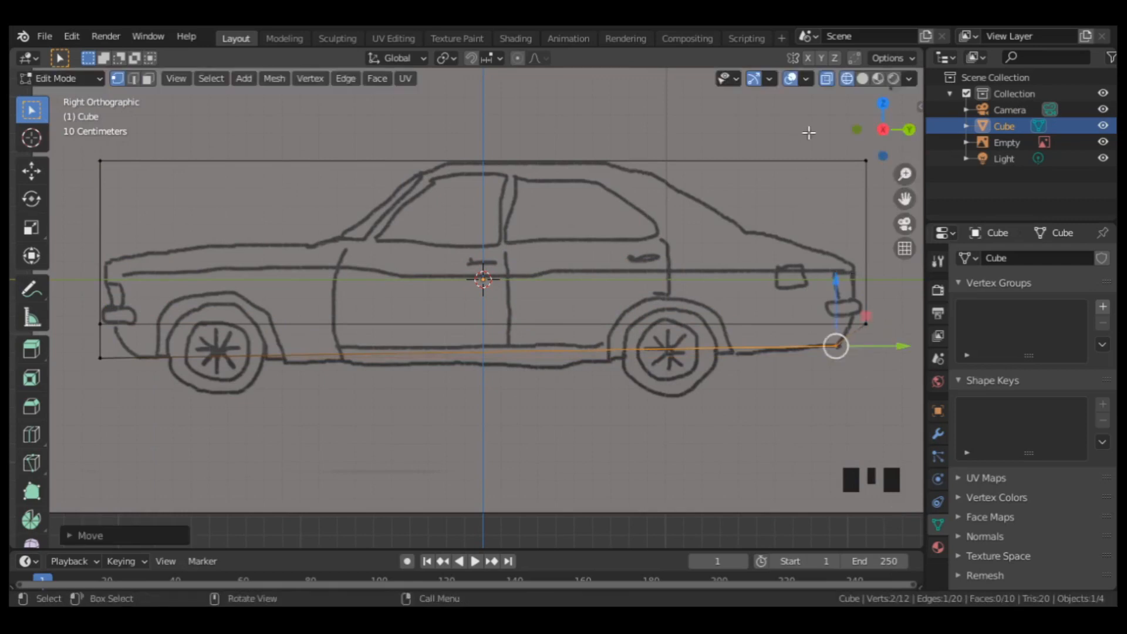
{"action": "left_click_drag", "start_coordinate": [808, 133], "coordinate": [890, 333]}
{"action": "left_click_drag", "start_coordinate": [882, 243], "coordinate": [869, 244]}
{"action": "mouse_move", "coordinate": [845, 317]}
{"action": "left_mouse_down"}
{"action": "mouse_move", "coordinate": [861, 330]}
{"action": "mouse_move", "coordinate": [851, 311]}
{"action": "left_mouse_up"}
Step: Move the front vertices of the box rearward to match the drawn car's nose, angling the lower corner inward below the bumper
{"action": "left_click_drag", "start_coordinate": [76, 144], "coordinate": [137, 371]}
{"action": "left_click_drag", "start_coordinate": [152, 282], "coordinate": [168, 281]}
{"action": "left_click_drag", "start_coordinate": [118, 362], "coordinate": [107, 349]}
{"action": "left_click_drag", "start_coordinate": [116, 357], "coordinate": [136, 356]}
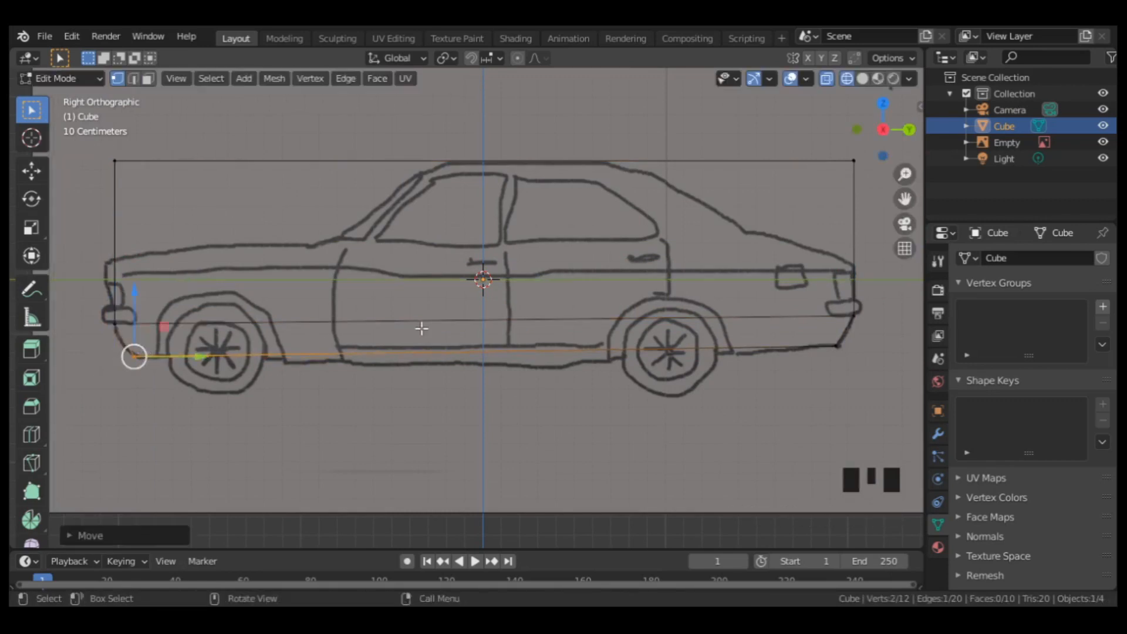
Step: Lower the box's top vertices to the drawn car's beltline
{"action": "left_click_drag", "start_coordinate": [79, 154], "coordinate": [868, 198]}
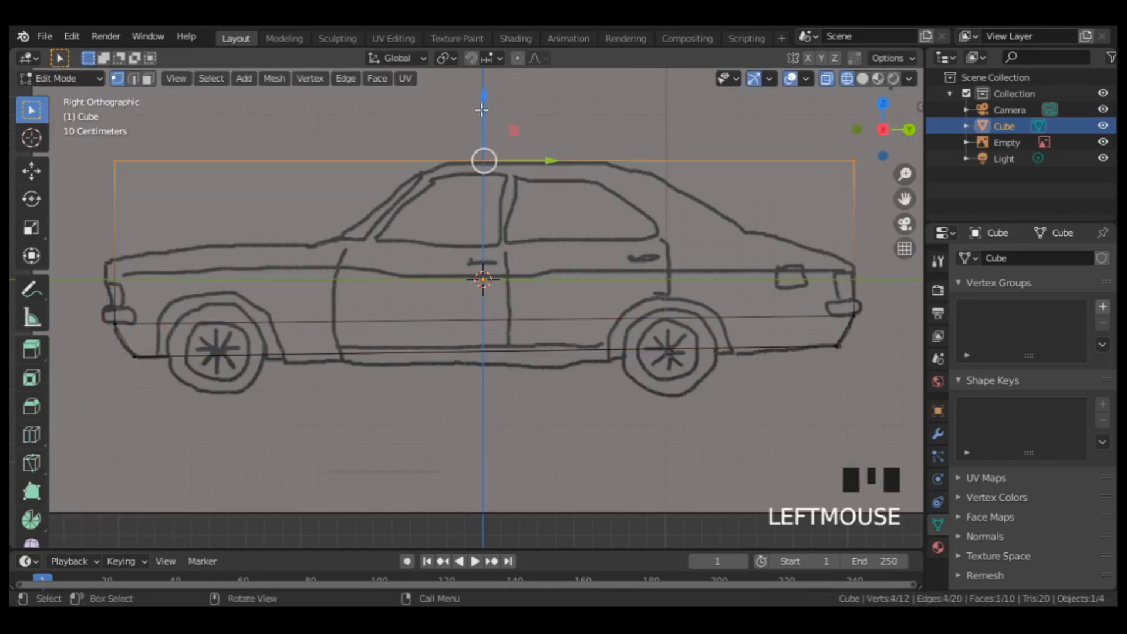
{"action": "left_click_drag", "start_coordinate": [482, 110], "coordinate": [462, 216]}
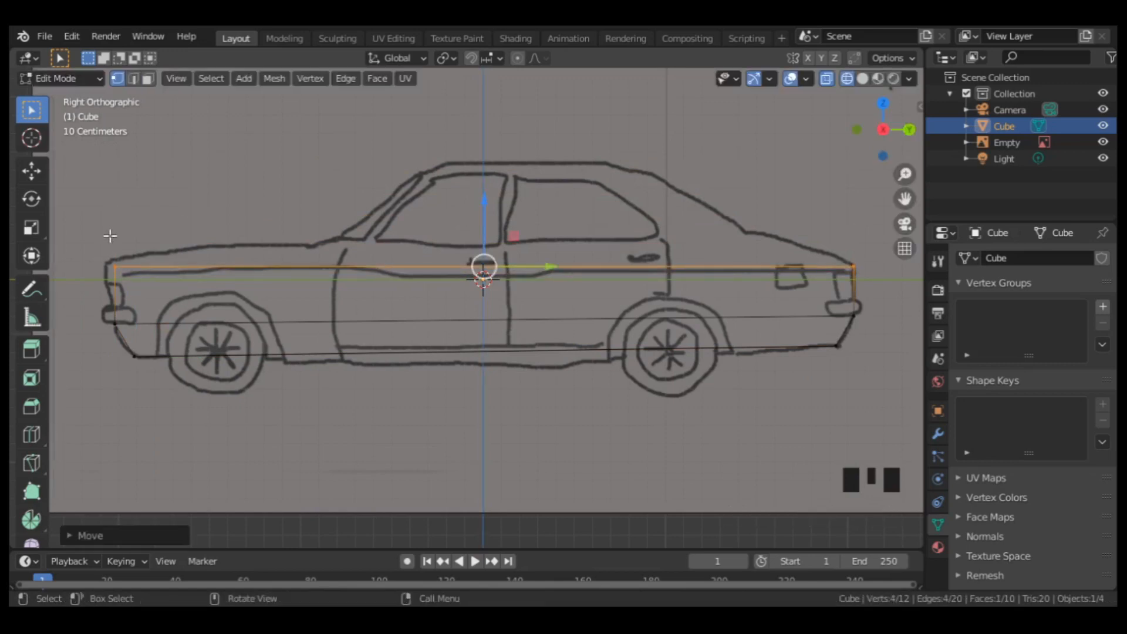
Step: Move the front top vertices to the drawn hood's leading corner and add a vertical loop cut slid near the front wheel
{"action": "left_click", "coordinate": [127, 276]}
{"action": "left_click_drag", "start_coordinate": [115, 267], "coordinate": [107, 263]}
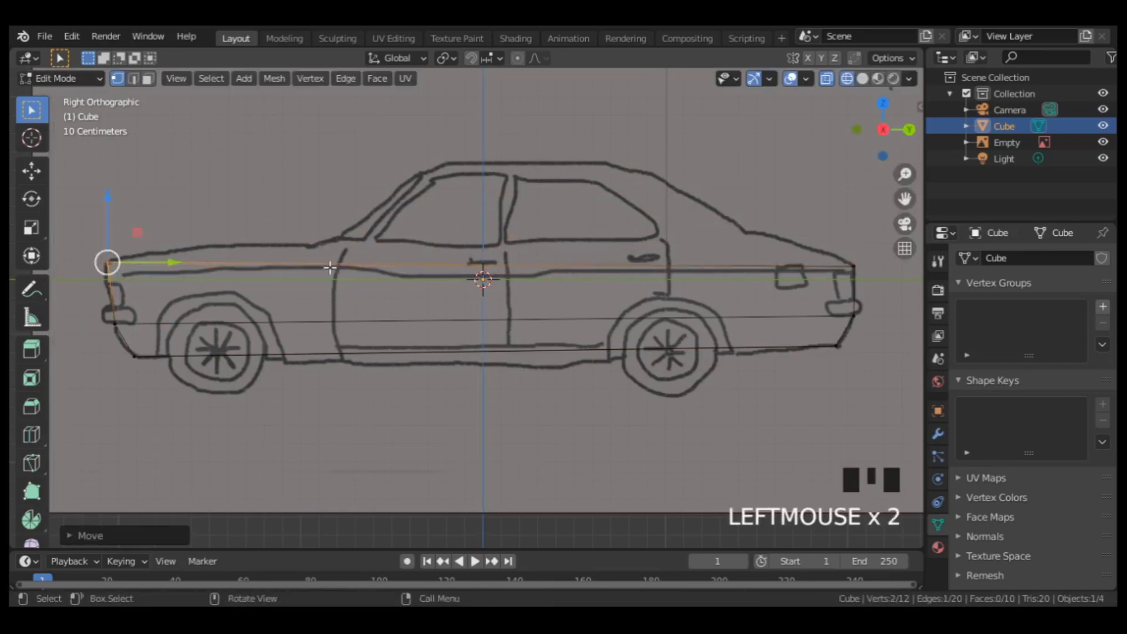
{"action": "key", "text": "ctrl+r"}
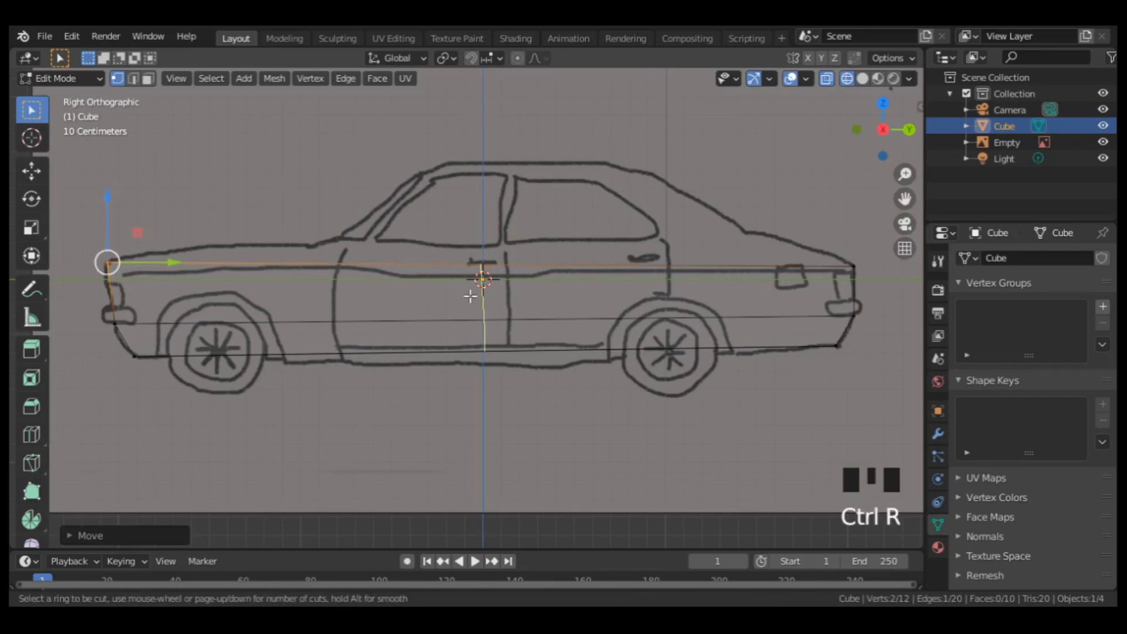
{"action": "left_click_drag", "start_coordinate": [470, 296], "coordinate": [148, 335]}
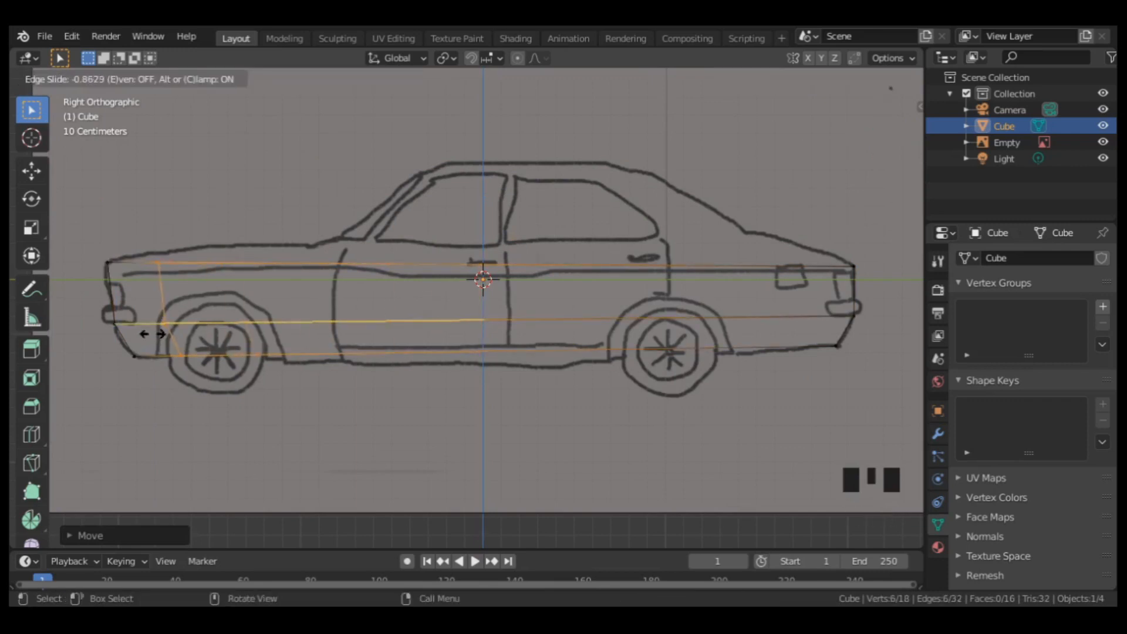
{"action": "left_click", "coordinate": [160, 332]}
Step: Straighten the front-wheel loop by scaling it to 0 along Y and raise its top vertices to the hood line
{"action": "key", "text": "s"}
{"action": "right_click", "coordinate": [257, 324]}
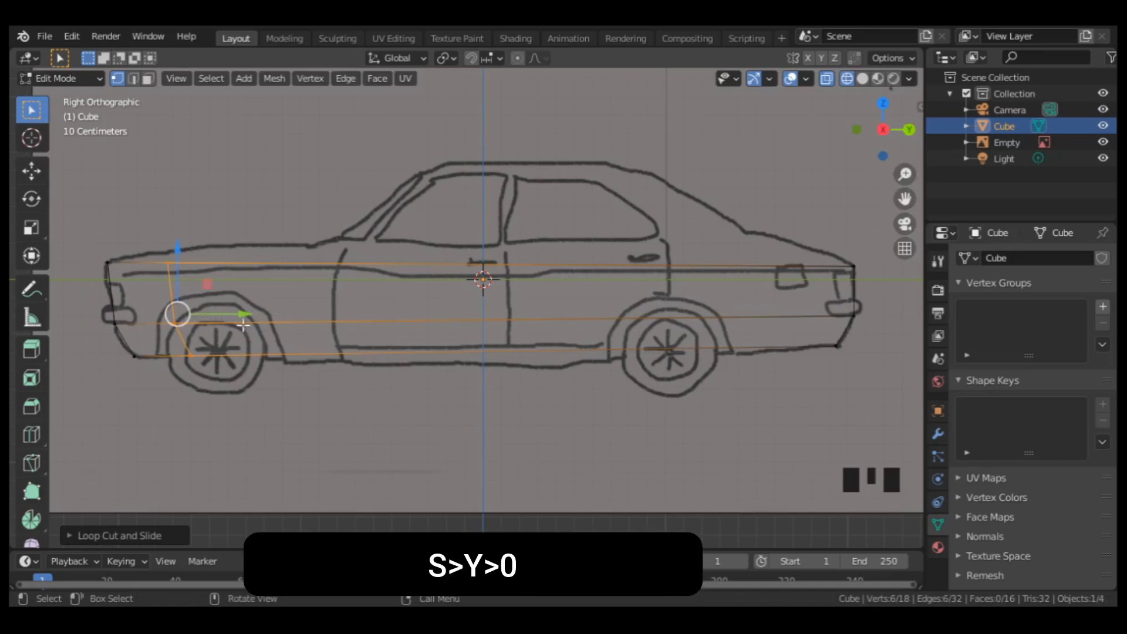
{"action": "key", "text": "s"}
{"action": "key", "text": "y"}
{"action": "key", "text": "0"}
{"action": "key", "text": "Return"}
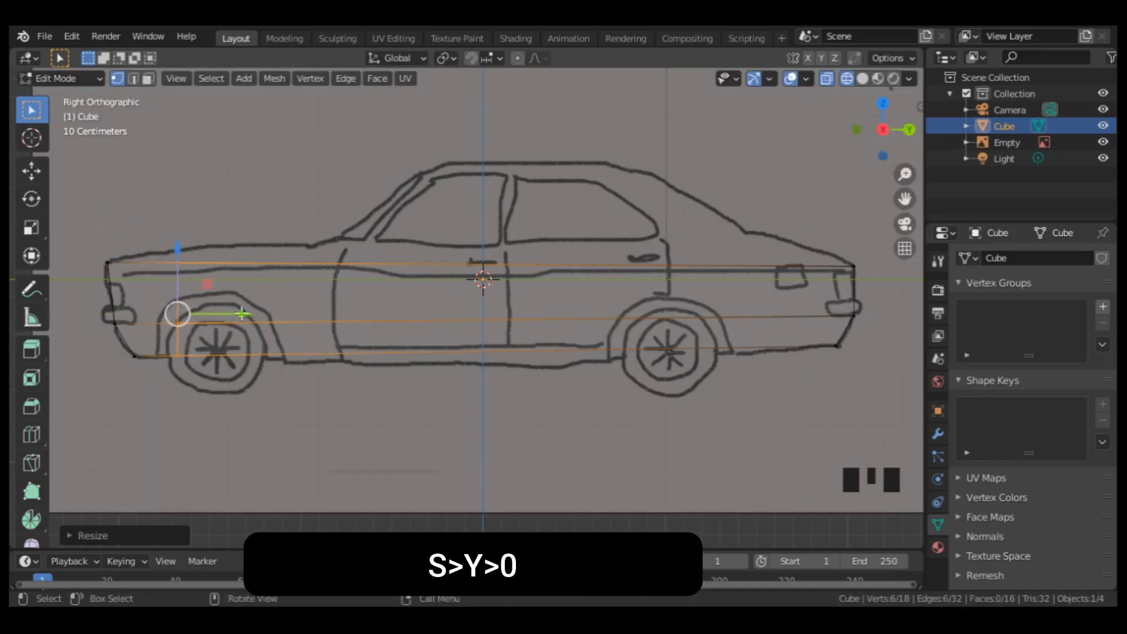
{"action": "mouse_move", "coordinate": [168, 255]}
{"action": "left_mouse_down"}
{"action": "mouse_move", "coordinate": [191, 271]}
{"action": "mouse_move", "coordinate": [177, 244]}
{"action": "left_mouse_up"}
Step: Add a vertical loop cut around the body and slide it just behind the rear wheel
{"action": "key", "text": "ctrl+r"}
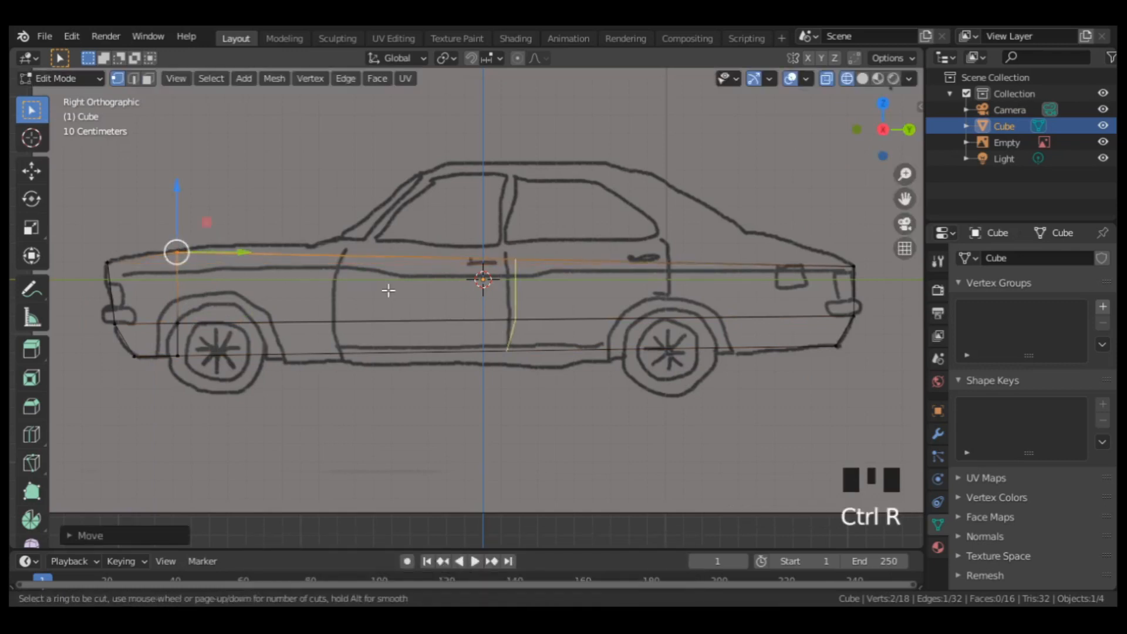
{"action": "left_click", "coordinate": [389, 290]}
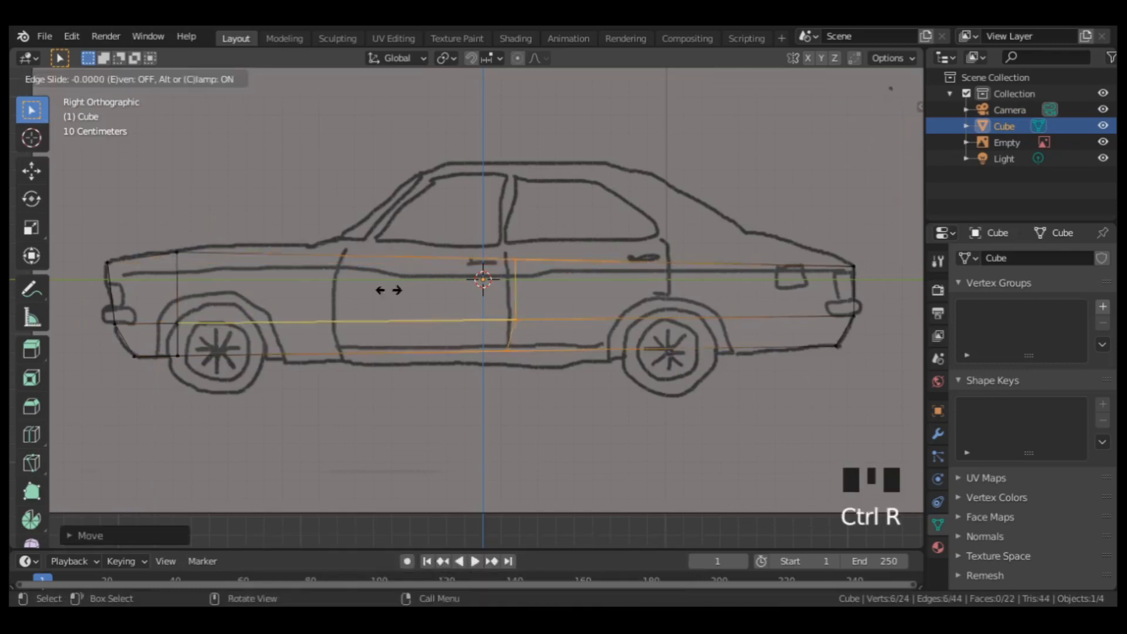
{"action": "left_click", "coordinate": [618, 304]}
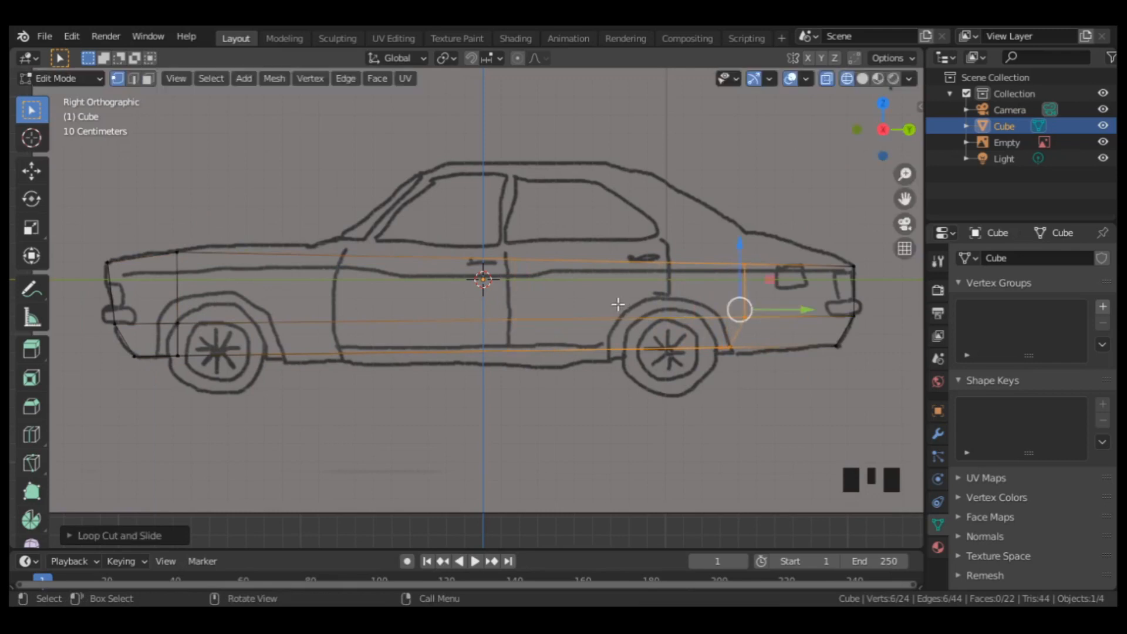
Step: Straighten the rear loop by scaling it to 0 along Y and raise its top vertices to the drawn trunk's front edge
{"action": "key", "text": "s"}
{"action": "key", "text": "y"}
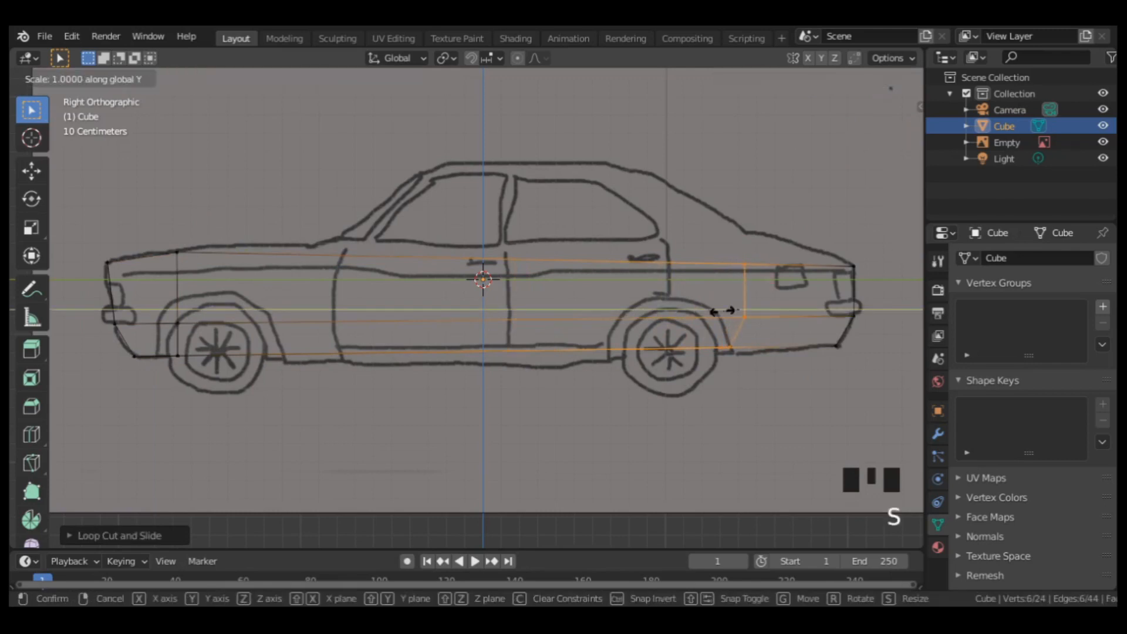
{"action": "key", "text": "0"}
{"action": "left_click", "coordinate": [722, 311]}
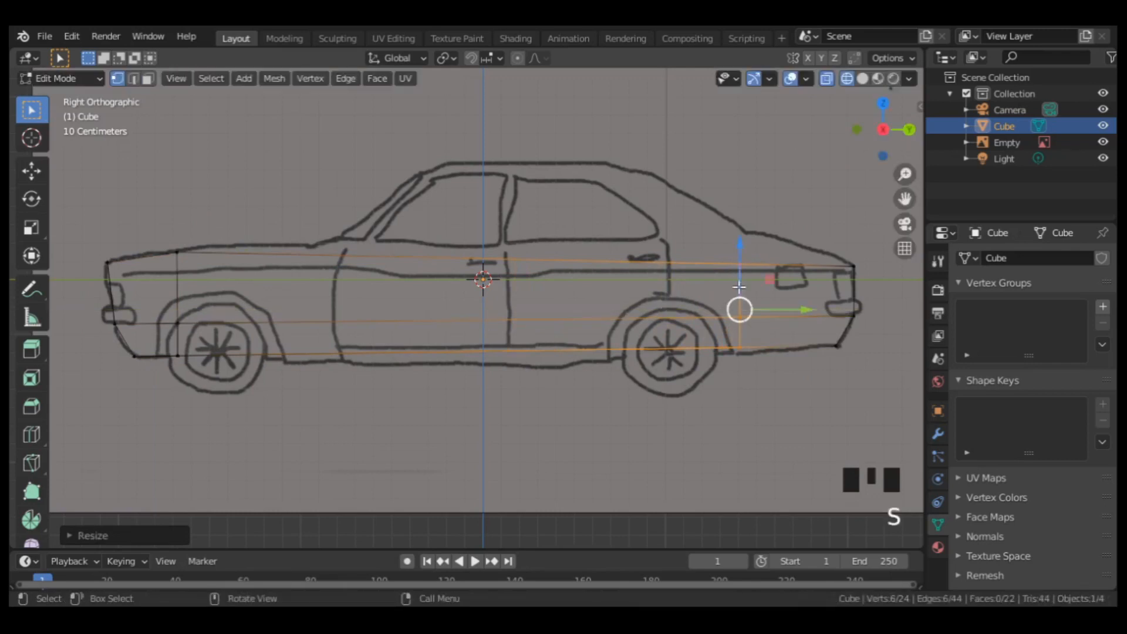
{"action": "left_click", "coordinate": [739, 266]}
{"action": "left_click_drag", "start_coordinate": [739, 266], "coordinate": [742, 230]}
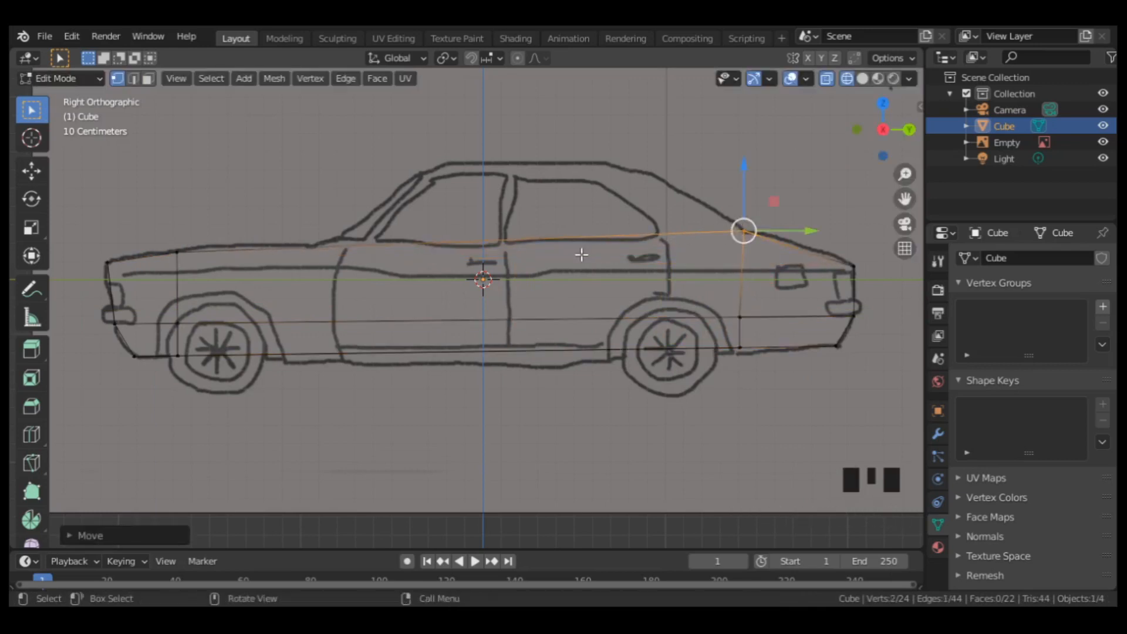
Step: Add a vertical loop cut at the front door's leading edge and a horizontal loop cut near the upper body crease
{"action": "key", "text": "ctrl+r"}
{"action": "left_click", "coordinate": [579, 257]}
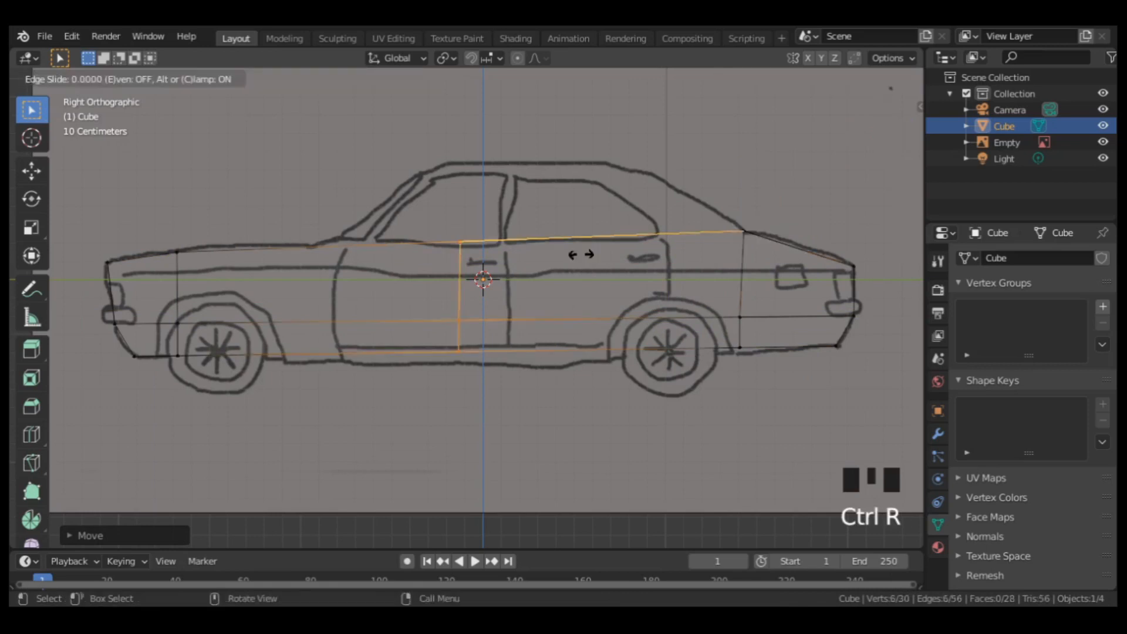
{"action": "left_click", "coordinate": [467, 262]}
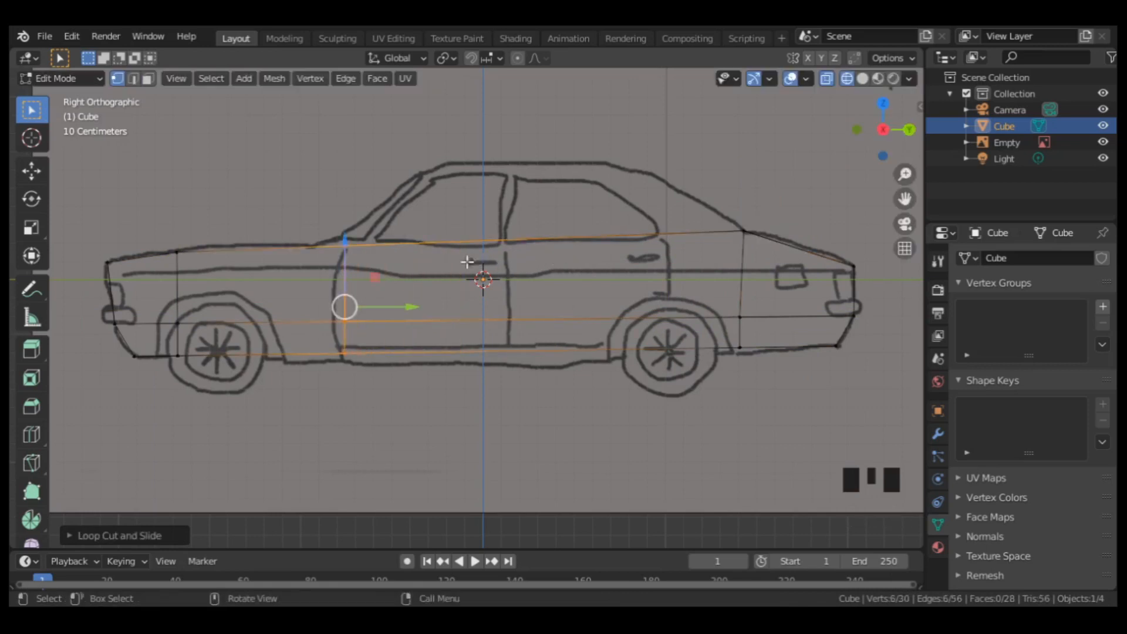
{"action": "key", "text": "ctrl+r"}
{"action": "left_click", "coordinate": [341, 275]}
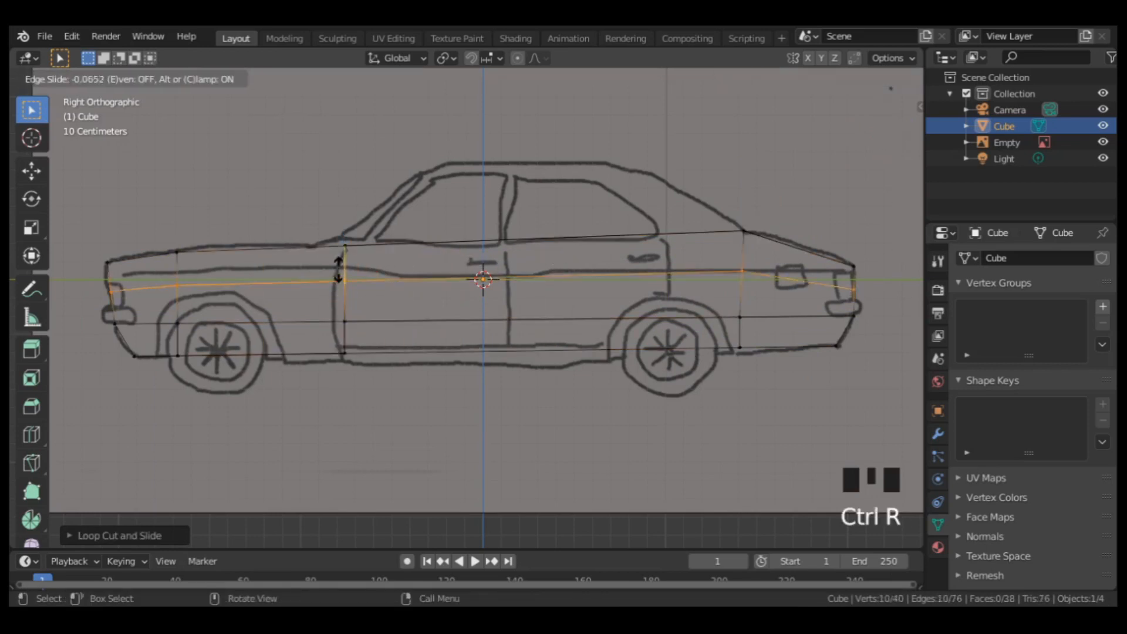
{"action": "left_click", "coordinate": [339, 258]}
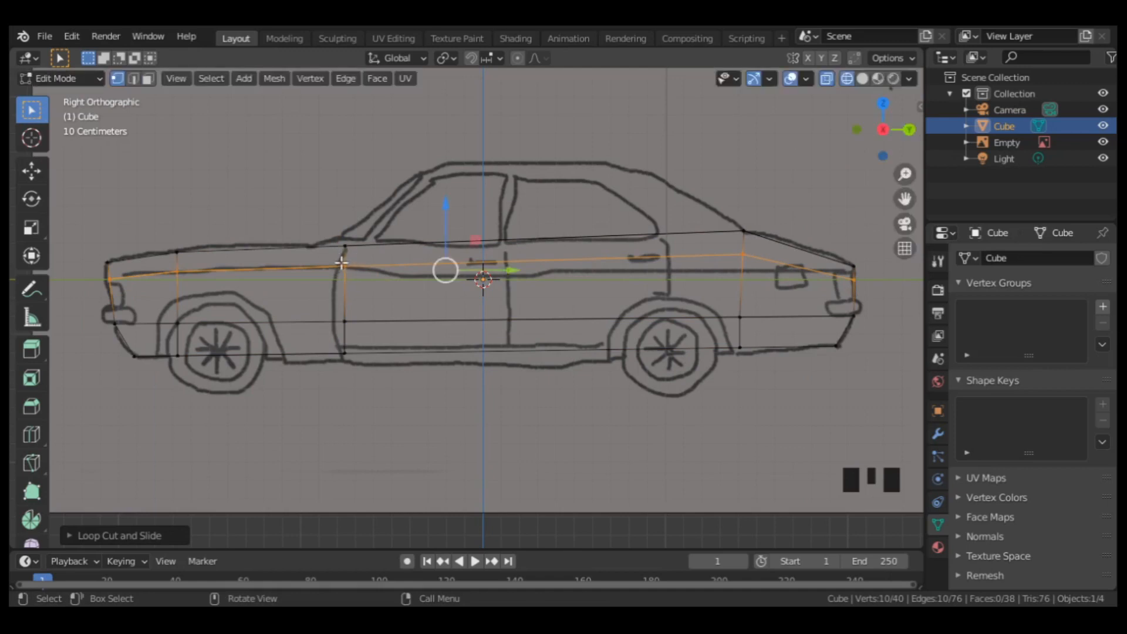
Step: Shift the middle vertices of the front door loop forward to follow the door's curved leading edge
{"action": "left_click_drag", "start_coordinate": [332, 258], "coordinate": [364, 329]}
{"action": "left_click_drag", "start_coordinate": [404, 295], "coordinate": [393, 295]}
{"action": "left_click_drag", "start_coordinate": [363, 306], "coordinate": [319, 329]}
{"action": "left_click_drag", "start_coordinate": [381, 322], "coordinate": [377, 322]}
Step: Extrude the top face between windshield base and trunk up to roof height, and pull its ends inward to match the drawn roofline
{"action": "left_click_drag", "start_coordinate": [320, 210], "coordinate": [762, 249]}
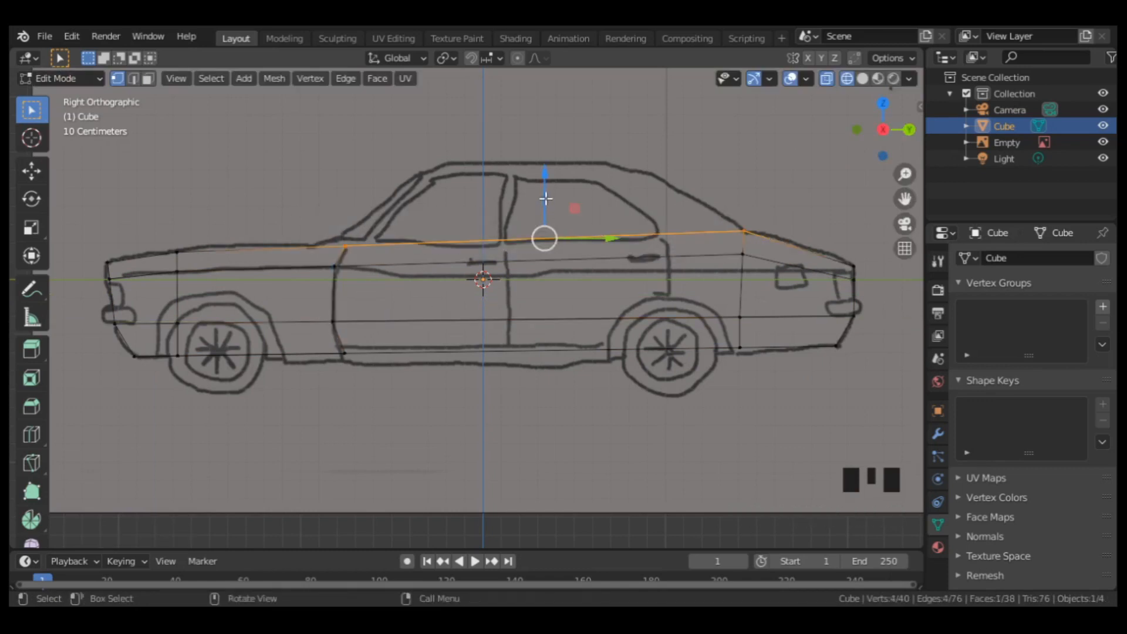
{"action": "key", "text": "e"}
{"action": "left_click", "coordinate": [558, 128]}
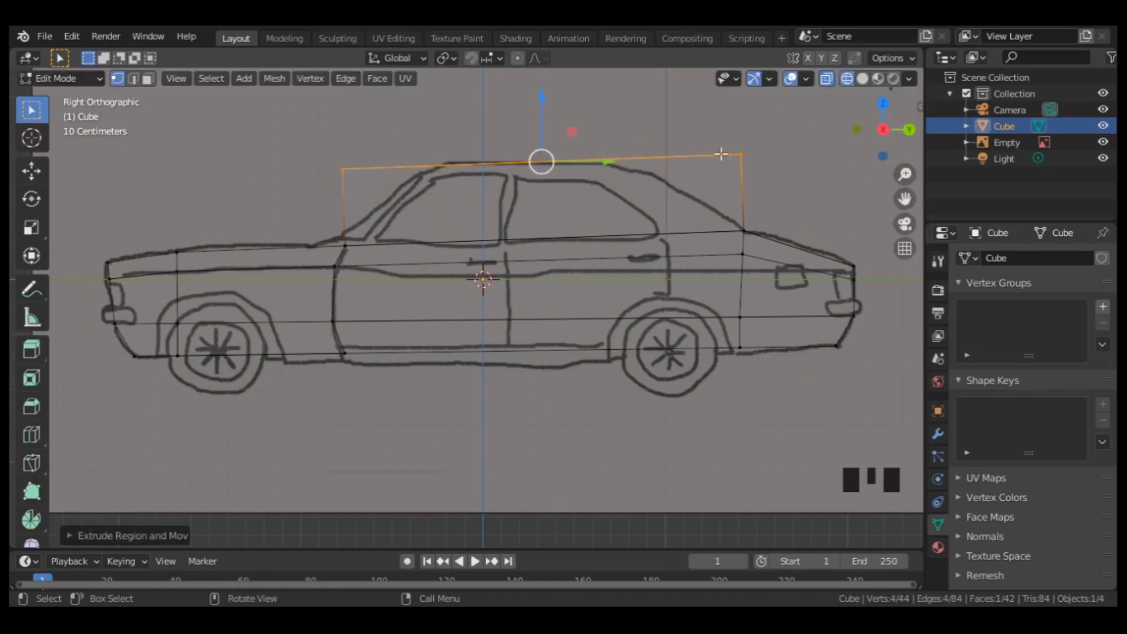
{"action": "left_click_drag", "start_coordinate": [764, 140], "coordinate": [620, 173]}
{"action": "left_click_drag", "start_coordinate": [328, 152], "coordinate": [430, 171]}
Step: Add a vertical loop cut through the cabin at the door's rear edge and straighten it by scaling to 0 along Y
{"action": "key", "text": "ctrl+r"}
{"action": "left_click", "coordinate": [466, 218]}
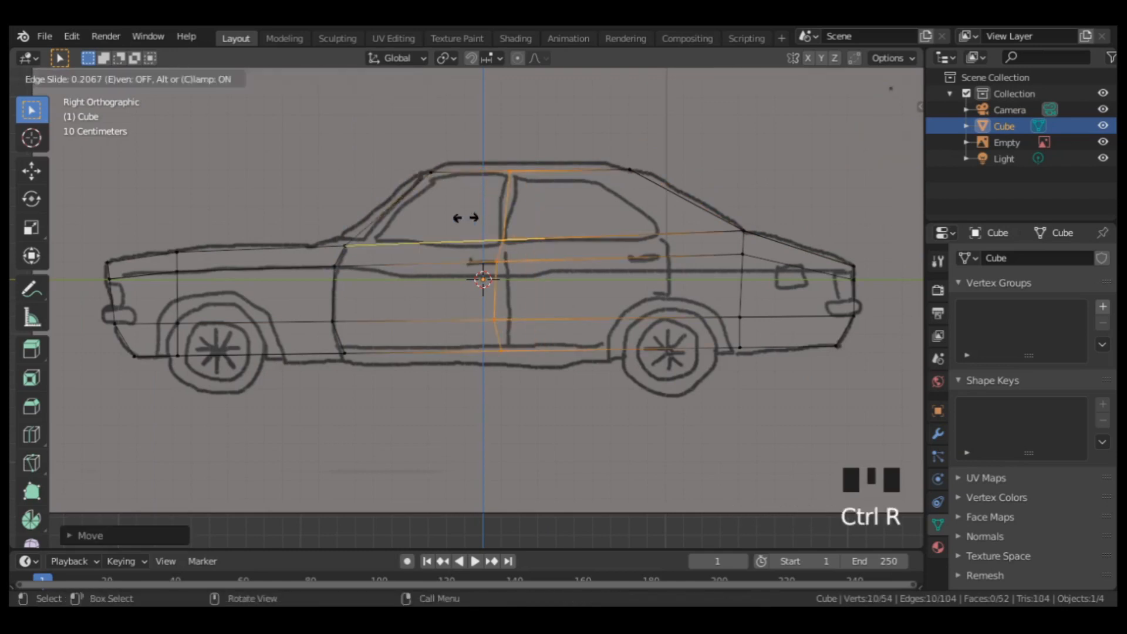
{"action": "left_click", "coordinate": [465, 218]}
{"action": "key", "text": "s"}
{"action": "key", "text": "y"}
{"action": "key", "text": "0"}
{"action": "left_click", "coordinate": [552, 259]}
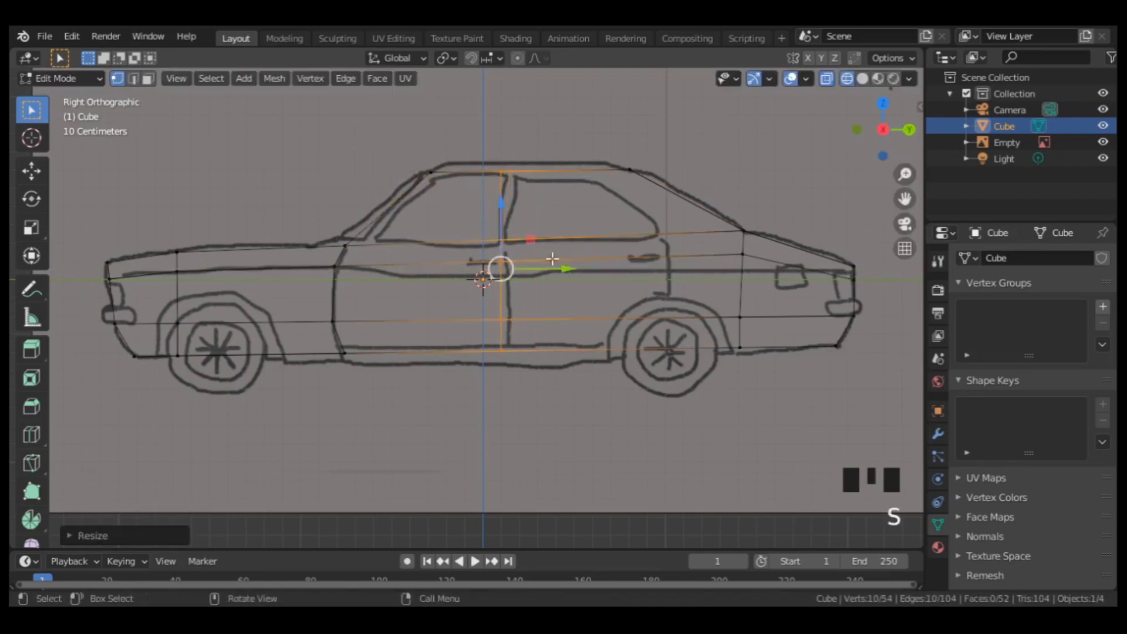
Step: Adjust the vertices of the mid-cabin loop to follow the door's rear edge and the slanted pillar up to the roof
{"action": "left_click_drag", "start_coordinate": [485, 252], "coordinate": [544, 294]}
{"action": "left_click_drag", "start_coordinate": [488, 336], "coordinate": [515, 361]}
{"action": "left_click_drag", "start_coordinate": [529, 351], "coordinate": [536, 351]}
{"action": "left_click_drag", "start_coordinate": [491, 165], "coordinate": [525, 249]}
{"action": "left_click_drag", "start_coordinate": [529, 207], "coordinate": [535, 207]}
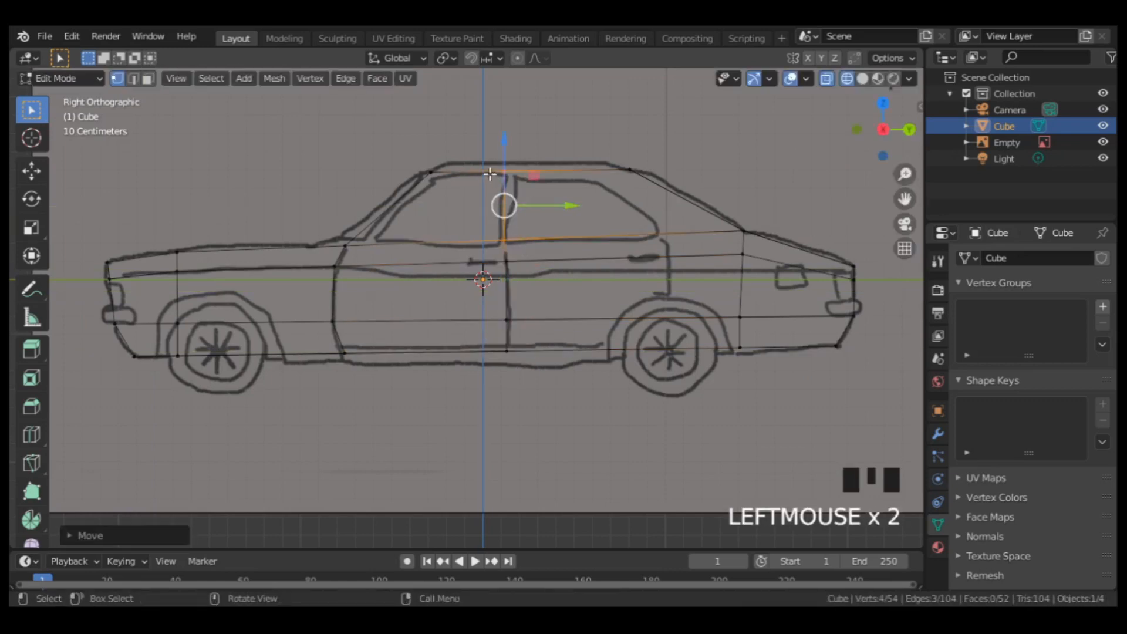
{"action": "left_click_drag", "start_coordinate": [490, 161], "coordinate": [512, 166]}
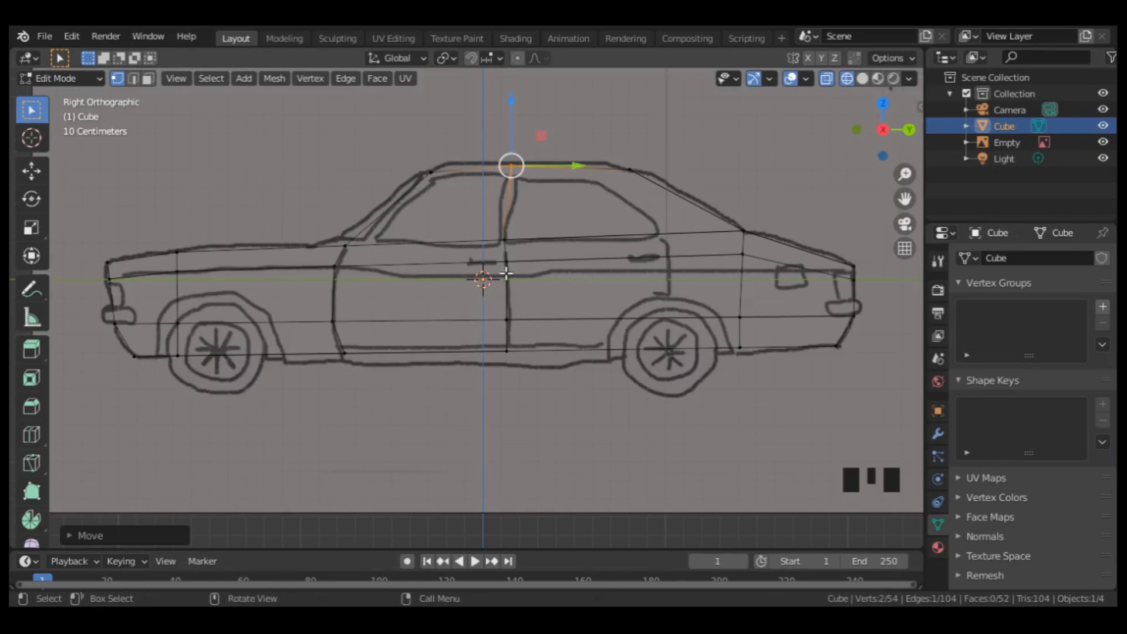
Step: Add a vertical loop cut behind the rear side window and reposition the rear roof vertices along the drawn roofline
{"action": "key", "text": "ctrl+r"}
{"action": "left_click", "coordinate": [675, 249]}
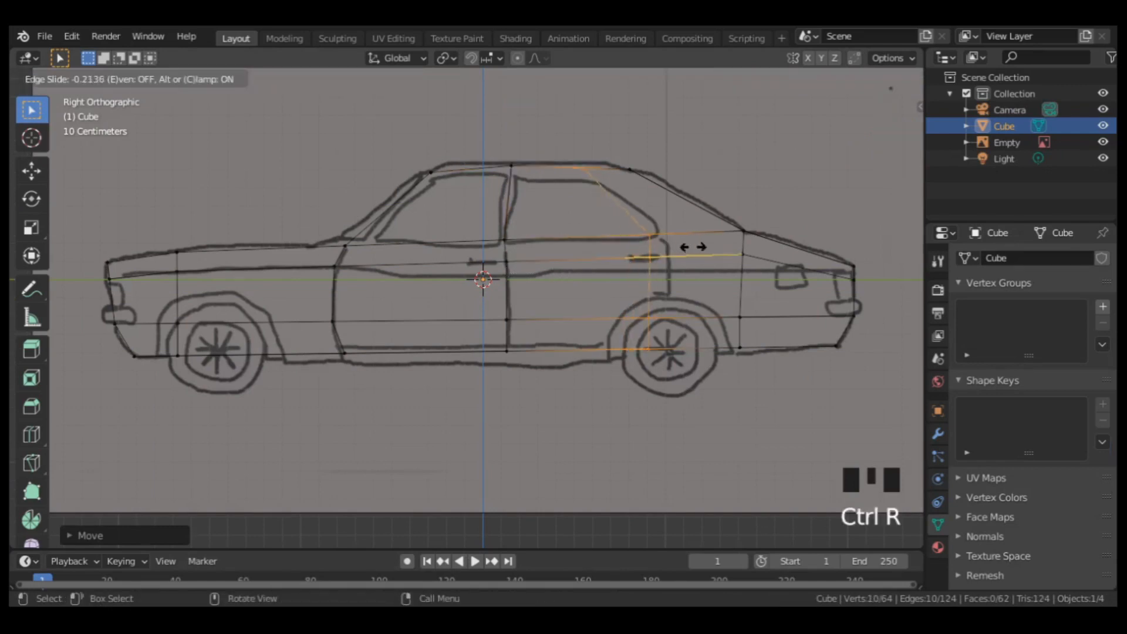
{"action": "left_click", "coordinate": [709, 249]}
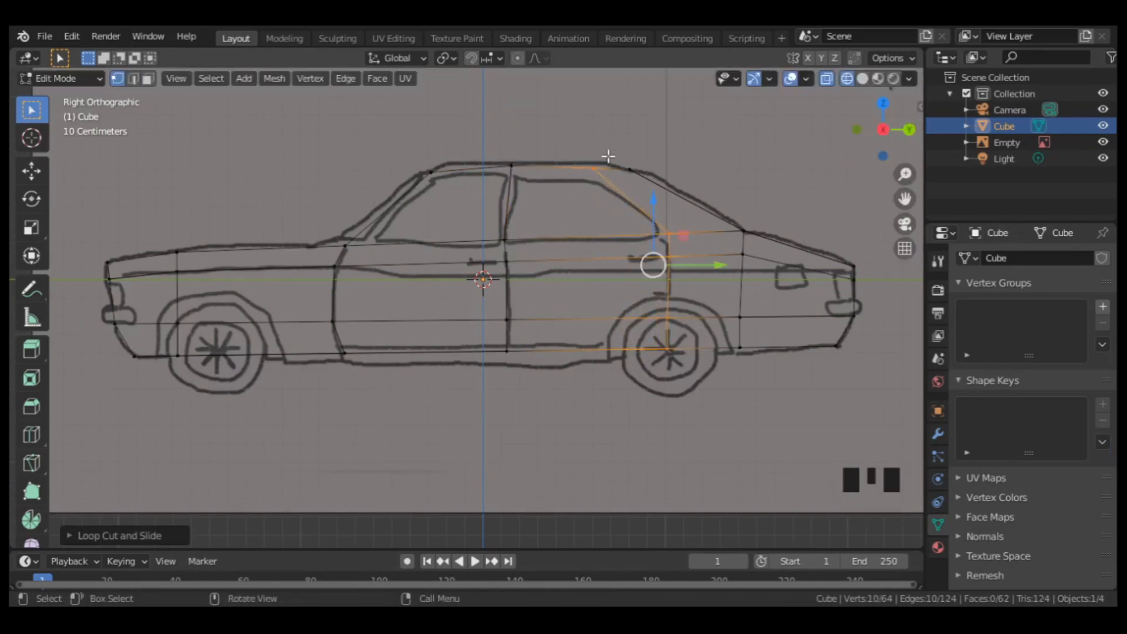
{"action": "left_click", "coordinate": [628, 170]}
{"action": "left_click_drag", "start_coordinate": [628, 171], "coordinate": [578, 165]}
{"action": "left_click", "coordinate": [592, 169]}
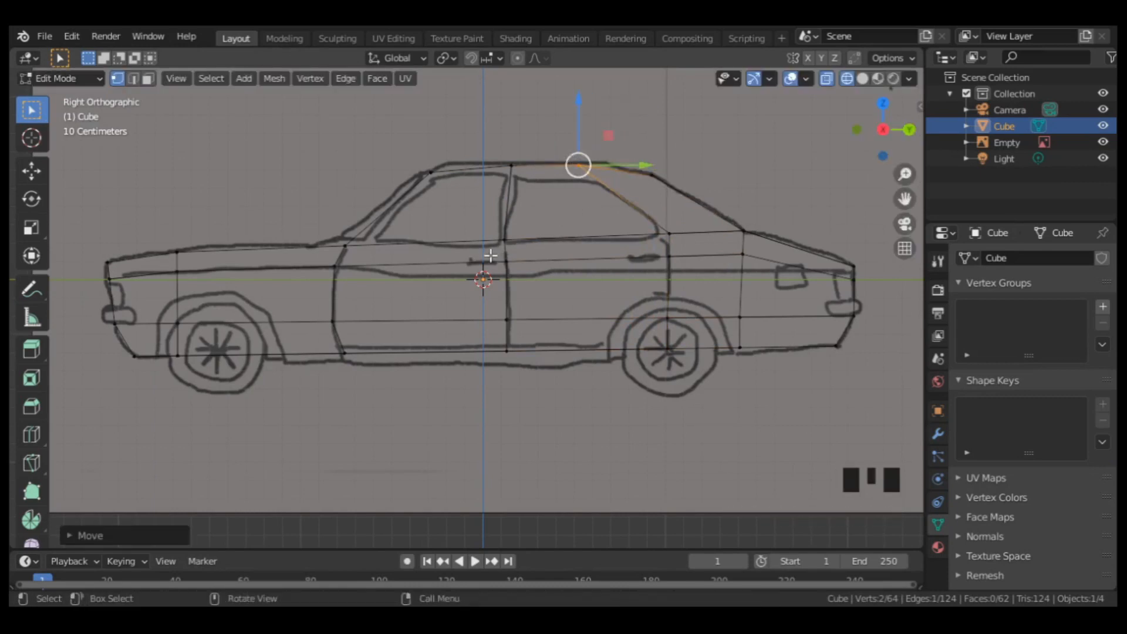
Step: Lower the upper horizontal loop's vertices from the door's rear edge to the tail onto the drawn body crease
{"action": "left_click_drag", "start_coordinate": [470, 254], "coordinate": [694, 269]}
{"action": "left_click_drag", "start_coordinate": [588, 225], "coordinate": [588, 240]}
{"action": "left_click_drag", "start_coordinate": [718, 249], "coordinate": [765, 268]}
{"action": "left_click_drag", "start_coordinate": [743, 225], "coordinate": [742, 240]}
{"action": "left_click_drag", "start_coordinate": [840, 250], "coordinate": [854, 272]}
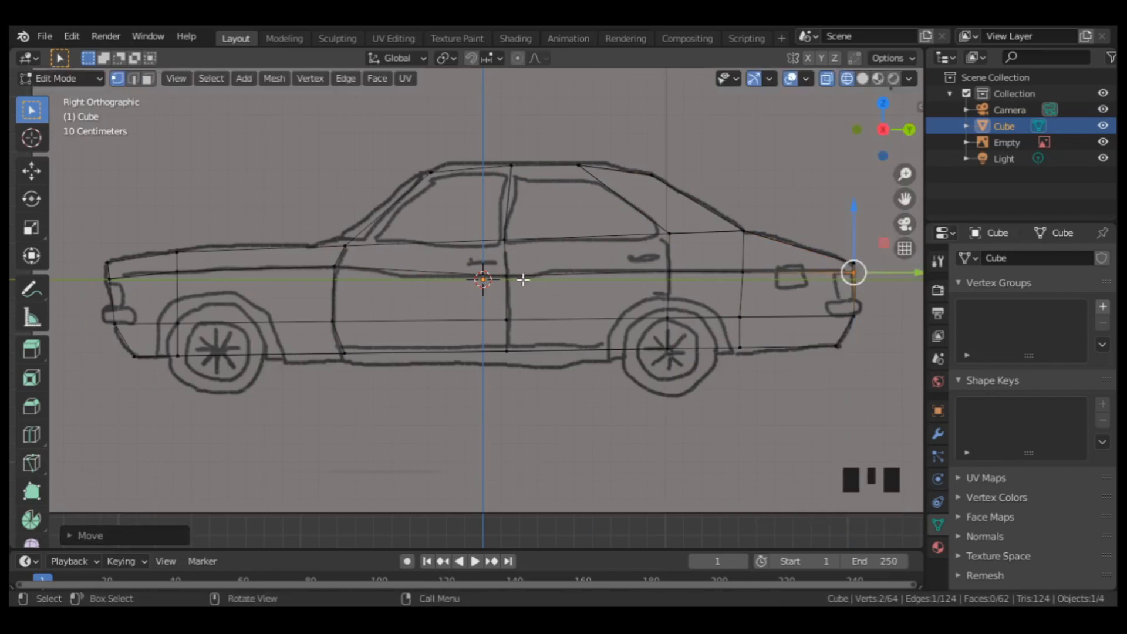
Step: Select all the roof vertices and narrow the roof to about 0.73 along X in solid shading
{"action": "left_click_drag", "start_coordinate": [387, 144], "coordinate": [729, 203]}
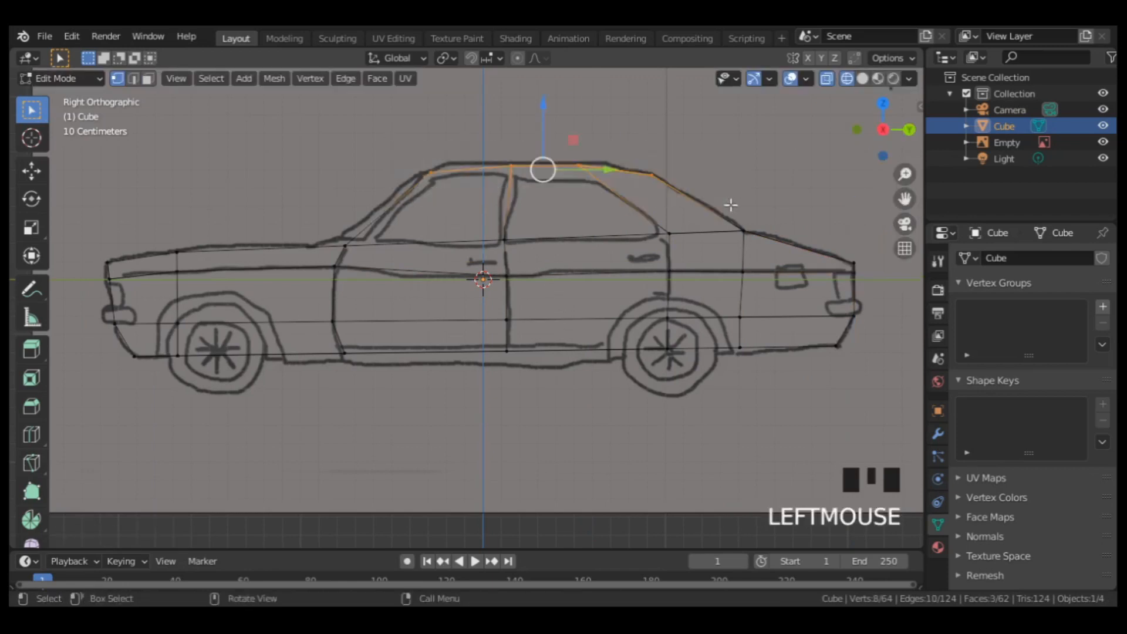
{"action": "key", "text": "shift+z"}
{"action": "scroll", "coordinate": [481, 294], "scroll_direction": "down", "scroll_amount": 2}
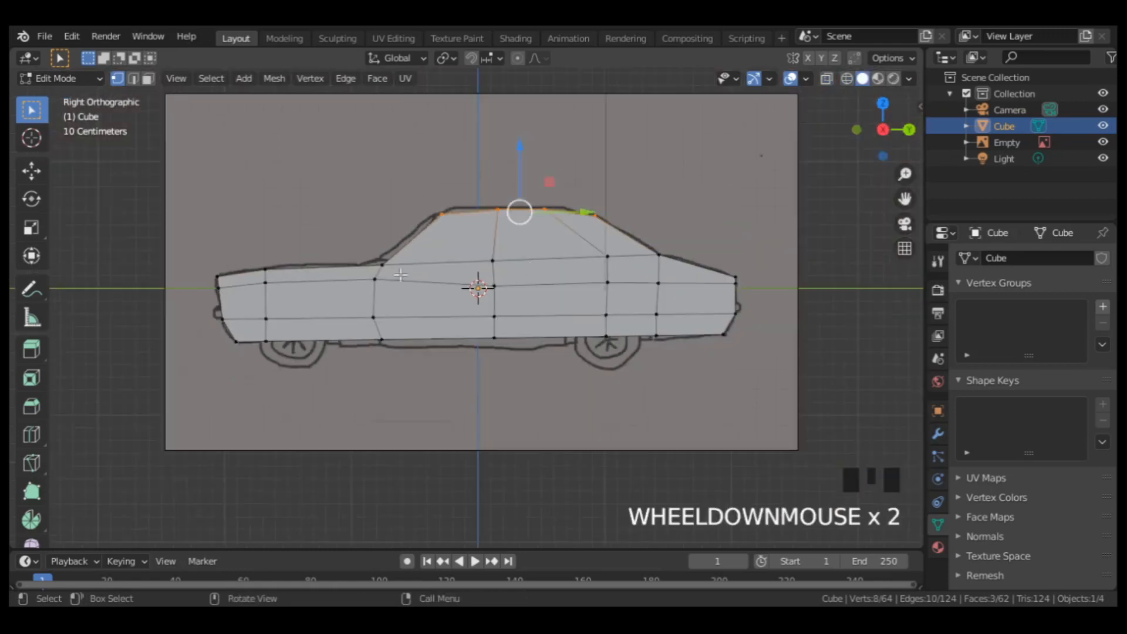
{"action": "mouse_move", "coordinate": [481, 293]}
{"action": "middle_mouse_down"}
{"action": "mouse_move", "coordinate": [489, 311]}
{"action": "mouse_move", "coordinate": [479, 312]}
{"action": "mouse_move", "coordinate": [512, 315]}
{"action": "middle_mouse_up"}
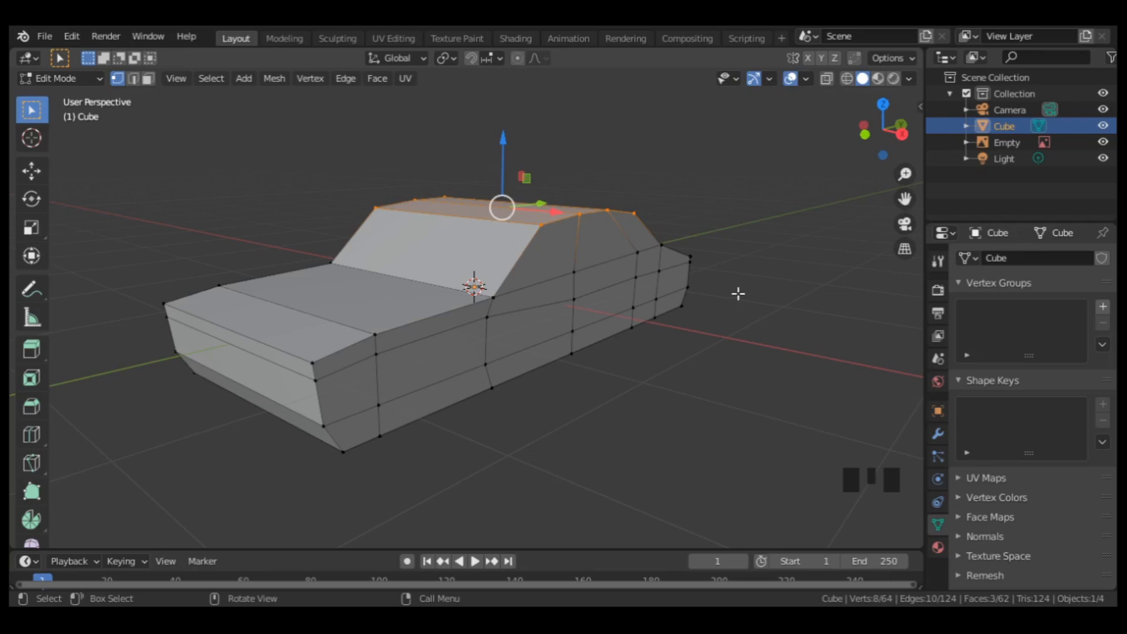
{"action": "key", "text": "s"}
{"action": "key", "text": "x"}
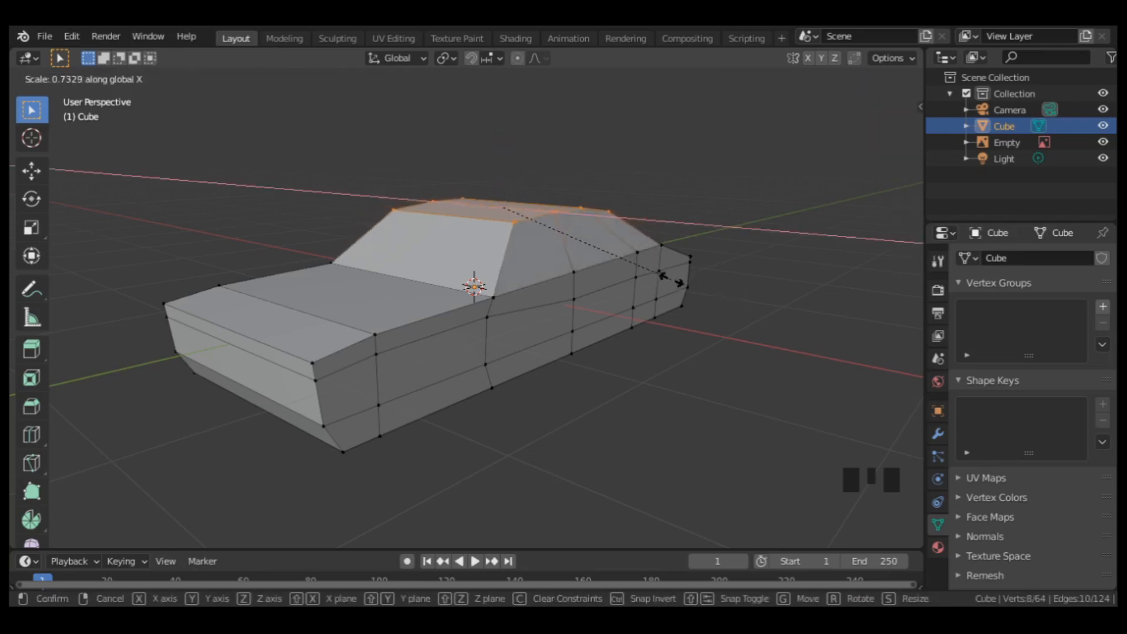
{"action": "left_click", "coordinate": [675, 280]}
Step: Add a centered lengthwise loop cut down the middle of the car in top view
{"action": "middle_click_drag", "start_coordinate": [666, 269], "coordinate": [648, 318]}
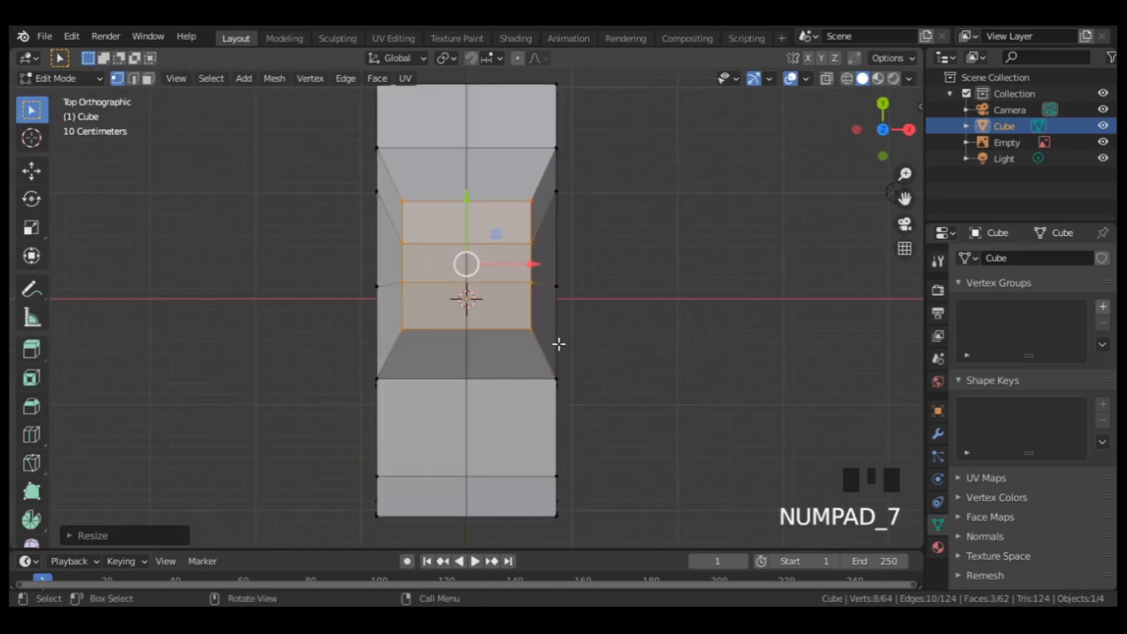
{"action": "key", "text": "ctrl+r"}
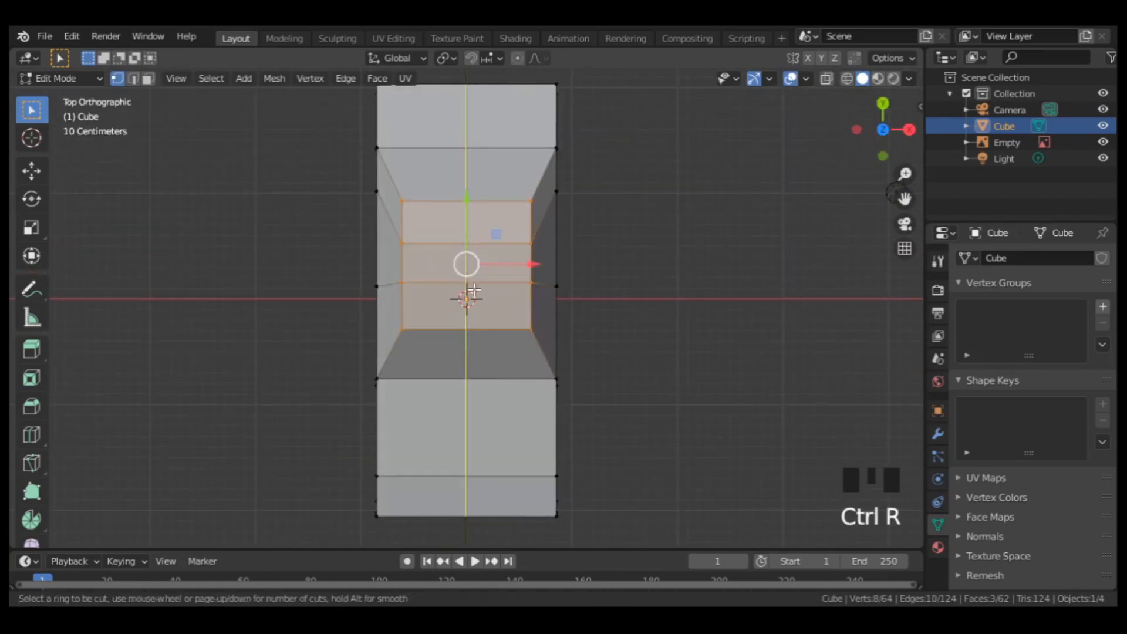
{"action": "left_click", "coordinate": [466, 296]}
{"action": "left_click", "coordinate": [467, 299]}
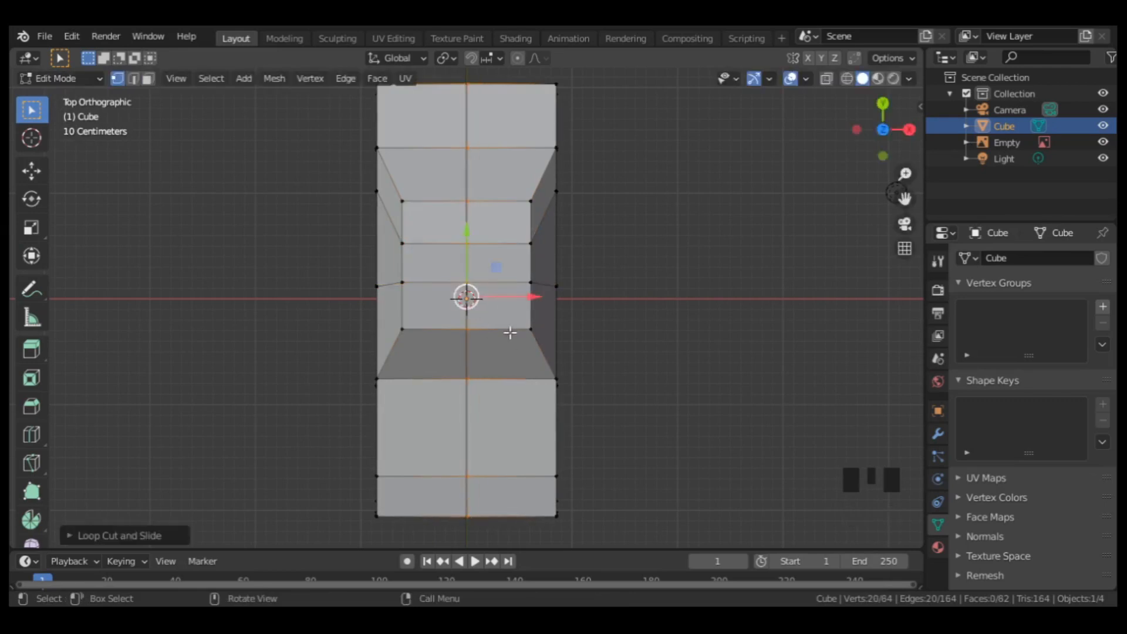
Step: Delete the vertices of the car's negative-X half in wireframe, keeping the center loop
{"action": "key", "text": "shift+z"}
{"action": "scroll", "coordinate": [510, 331], "scroll_direction": "down", "scroll_amount": 1}
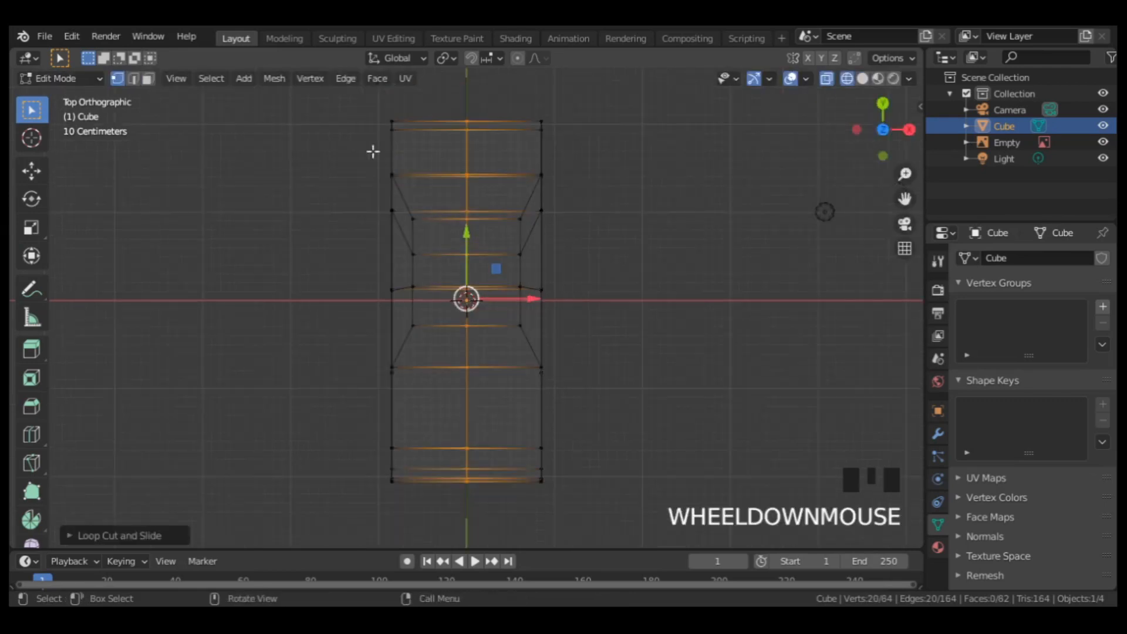
{"action": "left_click_drag", "start_coordinate": [359, 99], "coordinate": [453, 506]}
{"action": "key", "text": "x"}
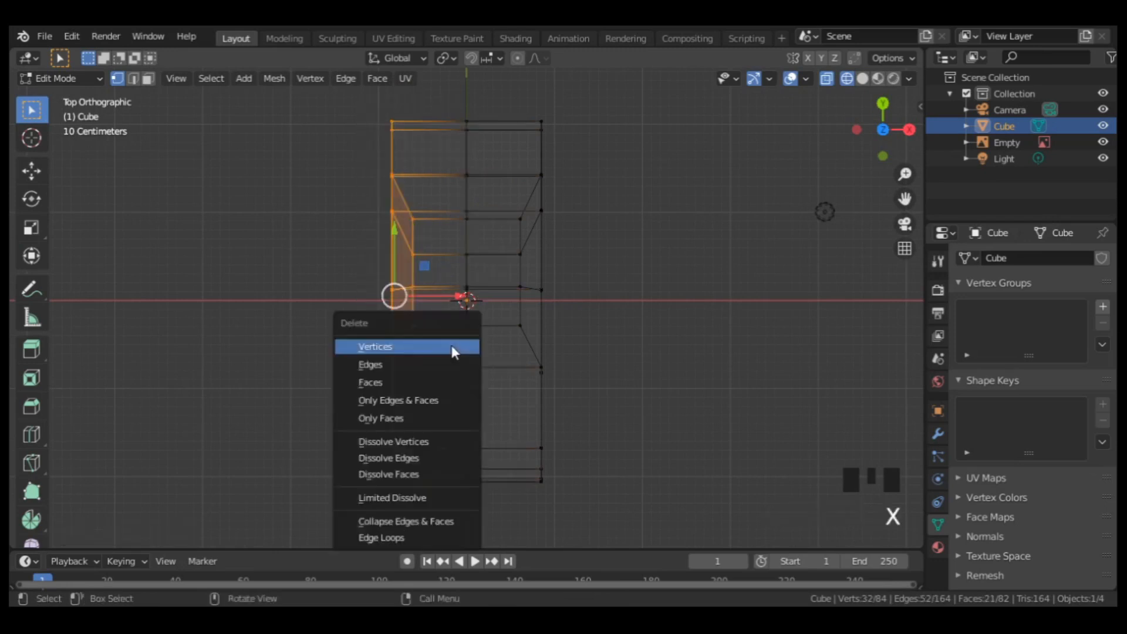
{"action": "left_click", "coordinate": [452, 346]}
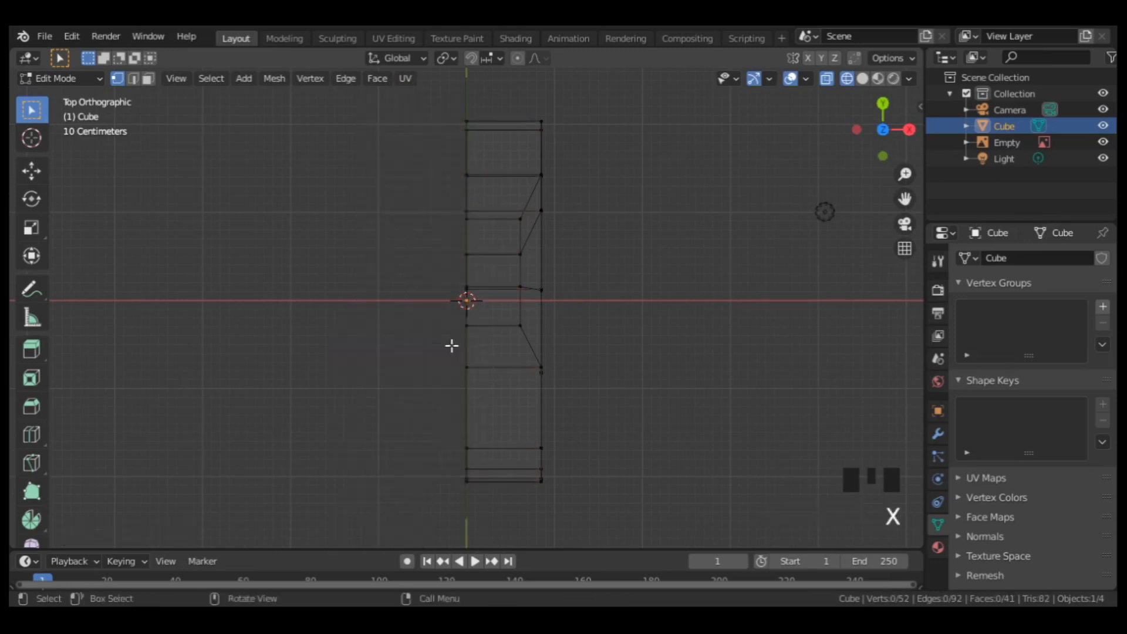
Step: Add a Mirror modifier on the X axis to the half car and enable Clipping
{"action": "left_click", "coordinate": [938, 433]}
{"action": "left_click", "coordinate": [1005, 258]}
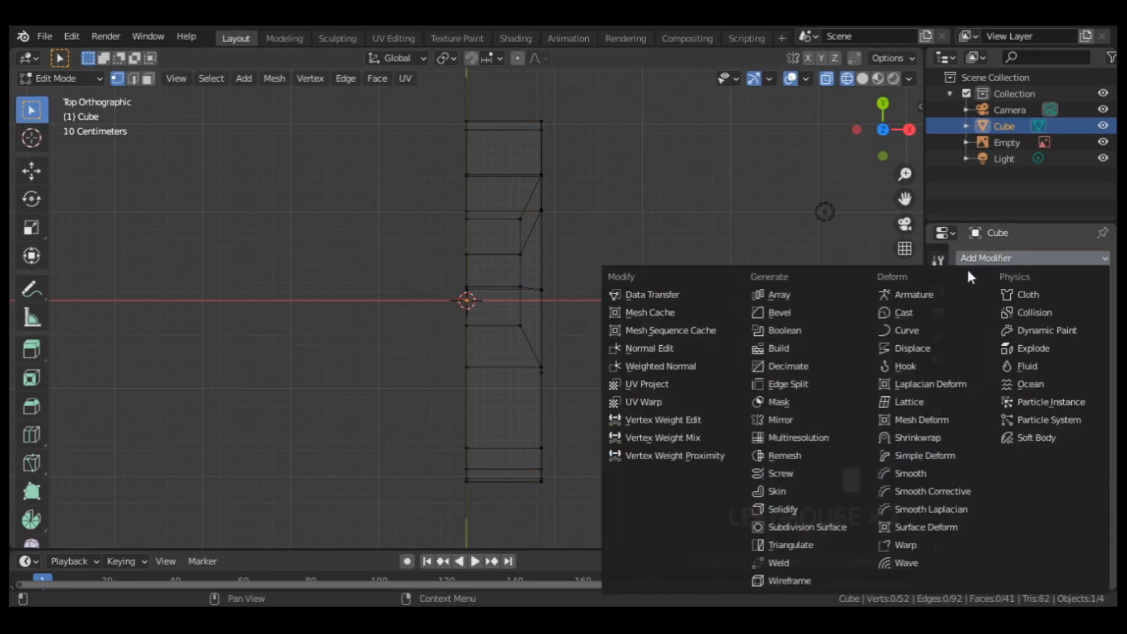
{"action": "left_click", "coordinate": [780, 421]}
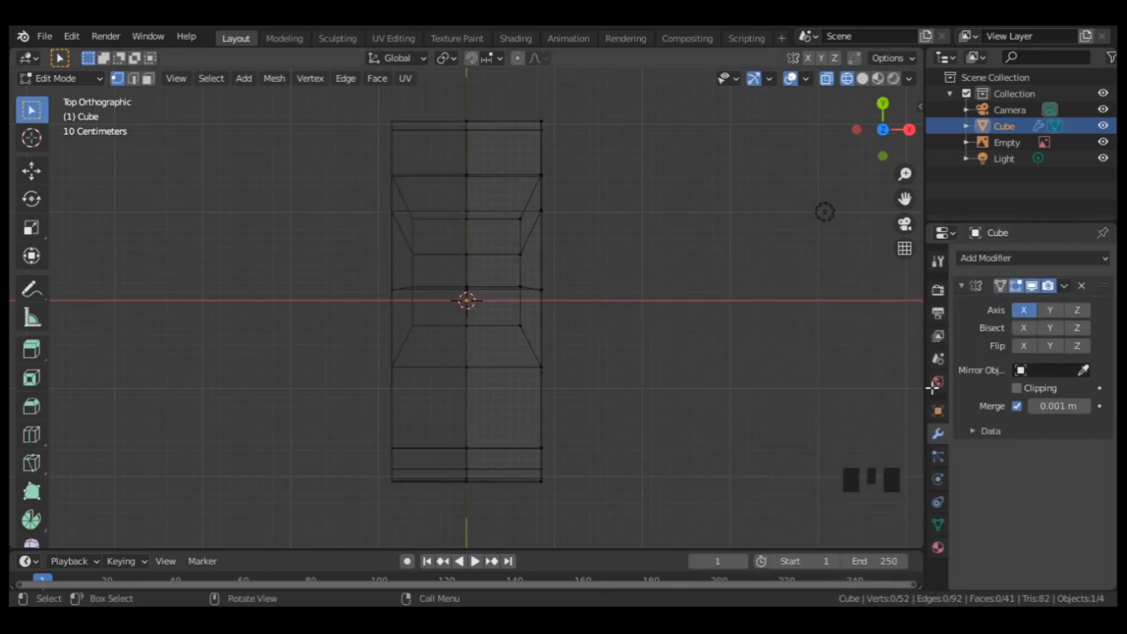
{"action": "left_click", "coordinate": [1016, 387]}
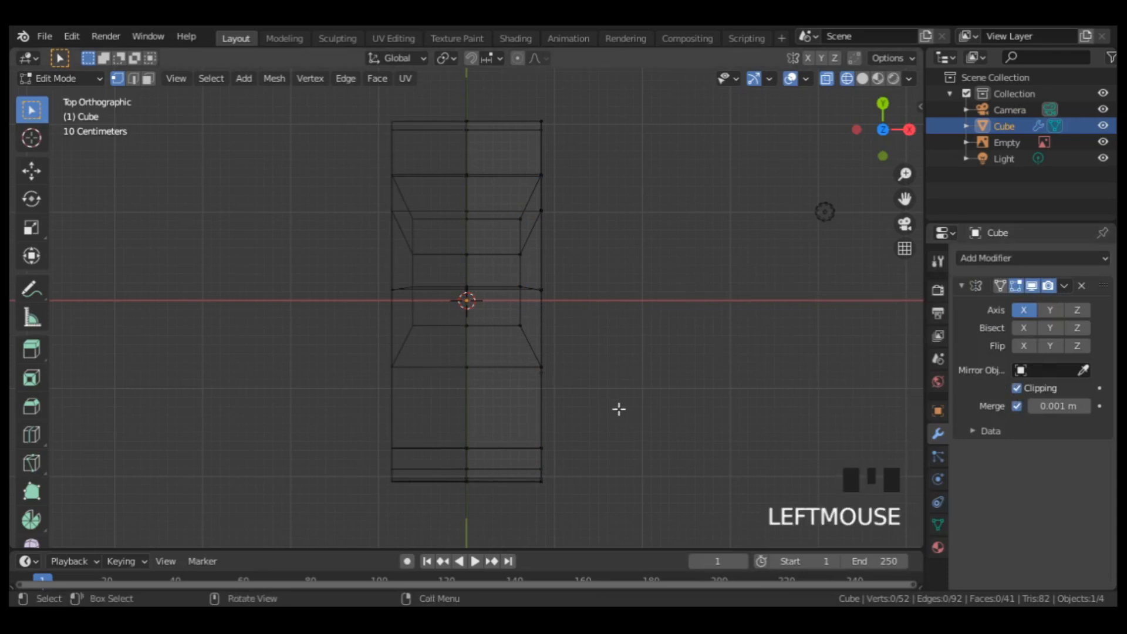
Step: Select the middle horizontal face loop around the body in solid shading and fatten it outward along its normals
{"action": "middle_click_drag", "start_coordinate": [618, 409], "coordinate": [529, 278]}
{"action": "key", "text": "shift+z"}
{"action": "scroll", "coordinate": [581, 346], "scroll_direction": "up", "scroll_amount": 2}
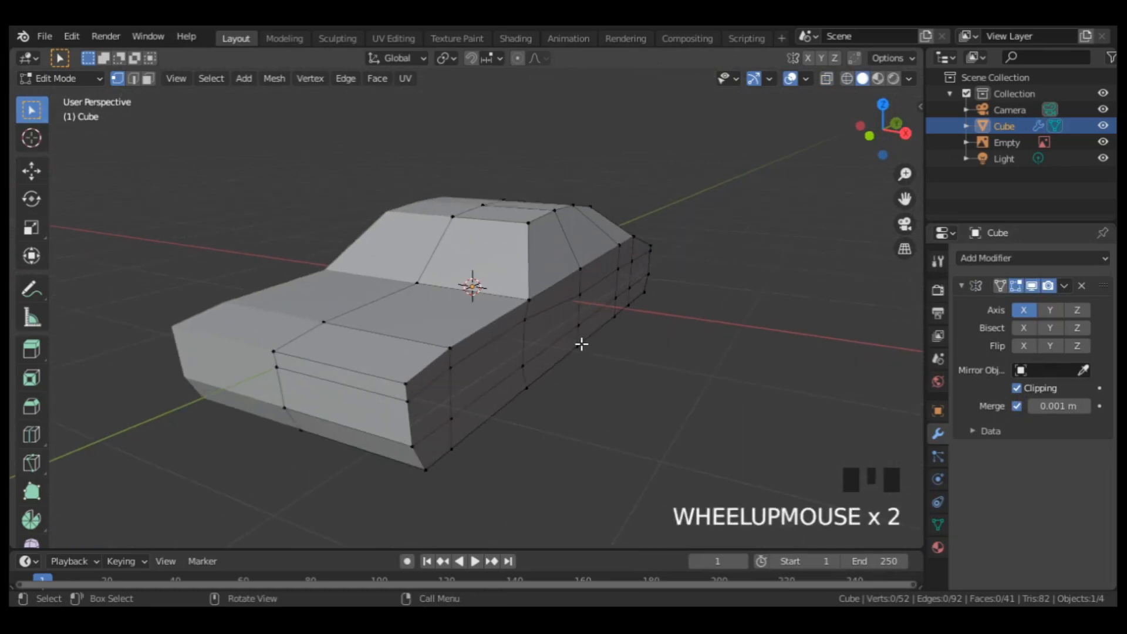
{"action": "key", "text": "3"}
{"action": "key", "text": "alt"}
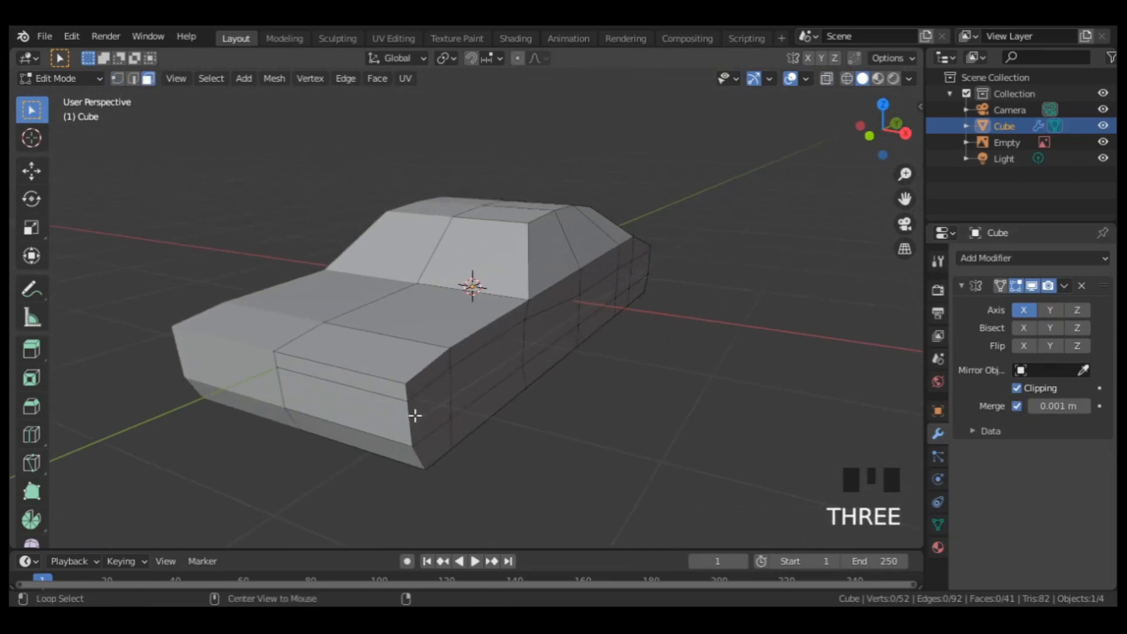
{"action": "left_click", "coordinate": [410, 416], "text": "alt"}
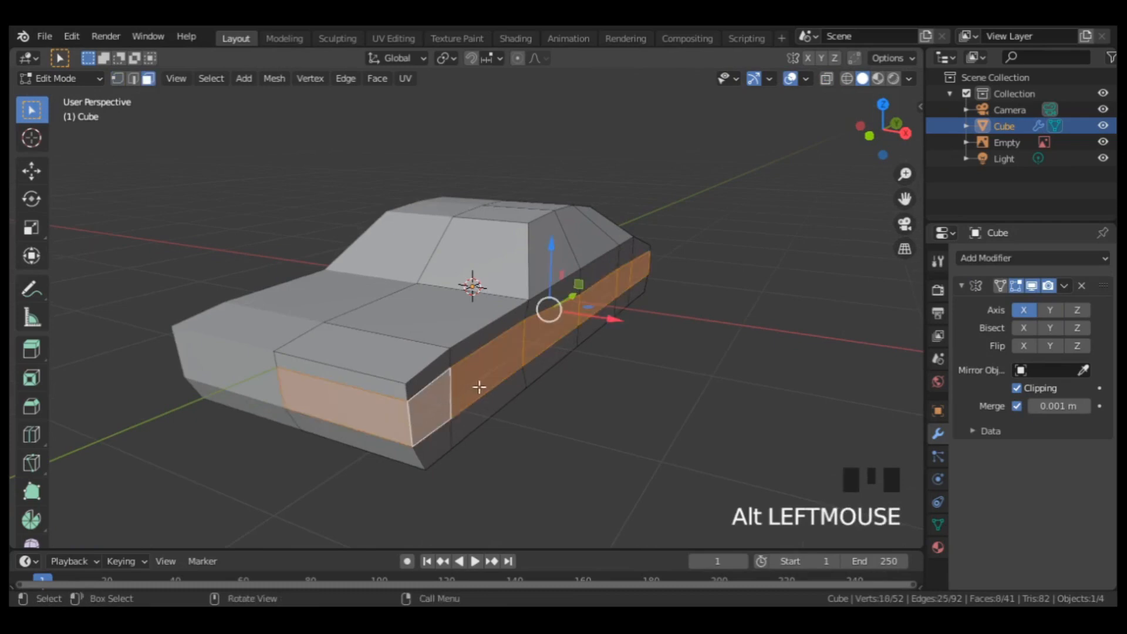
{"action": "key", "text": "alt+s"}
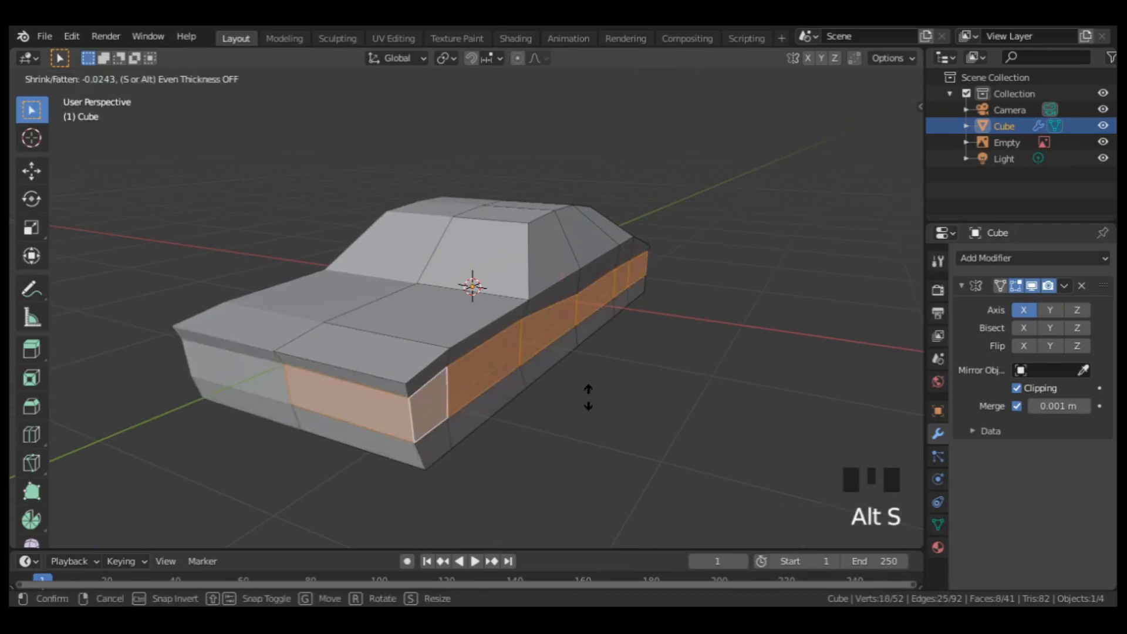
{"action": "left_click", "coordinate": [589, 342]}
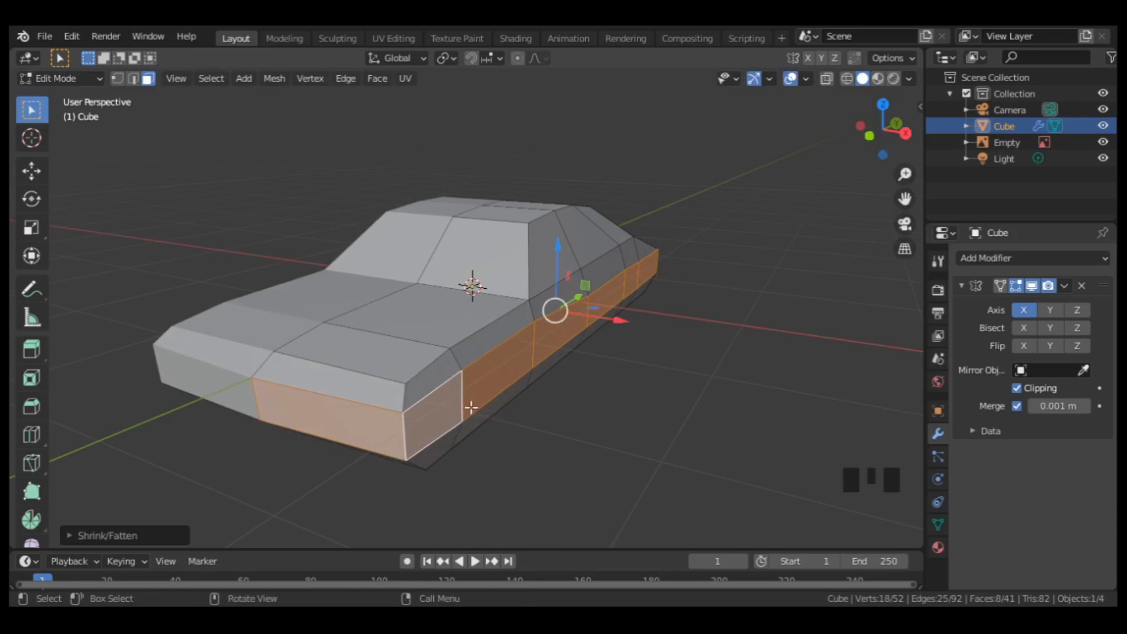
Step: Select the windshield and rear window faces and inset them about 0.05 with the boundary option off
{"action": "left_click", "coordinate": [500, 267]}
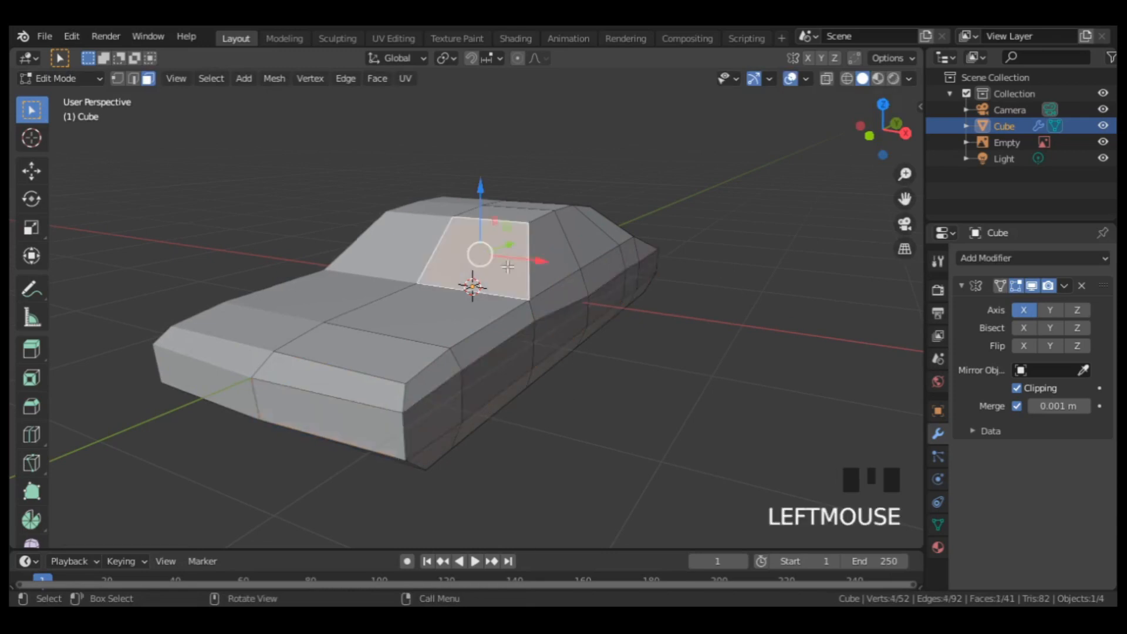
{"action": "middle_click_drag", "start_coordinate": [679, 247], "coordinate": [528, 284]}
{"action": "left_click", "coordinate": [546, 306], "text": "shift"}
{"action": "scroll", "coordinate": [681, 214], "scroll_direction": "up", "scroll_amount": 2}
{"action": "key", "text": "i"}
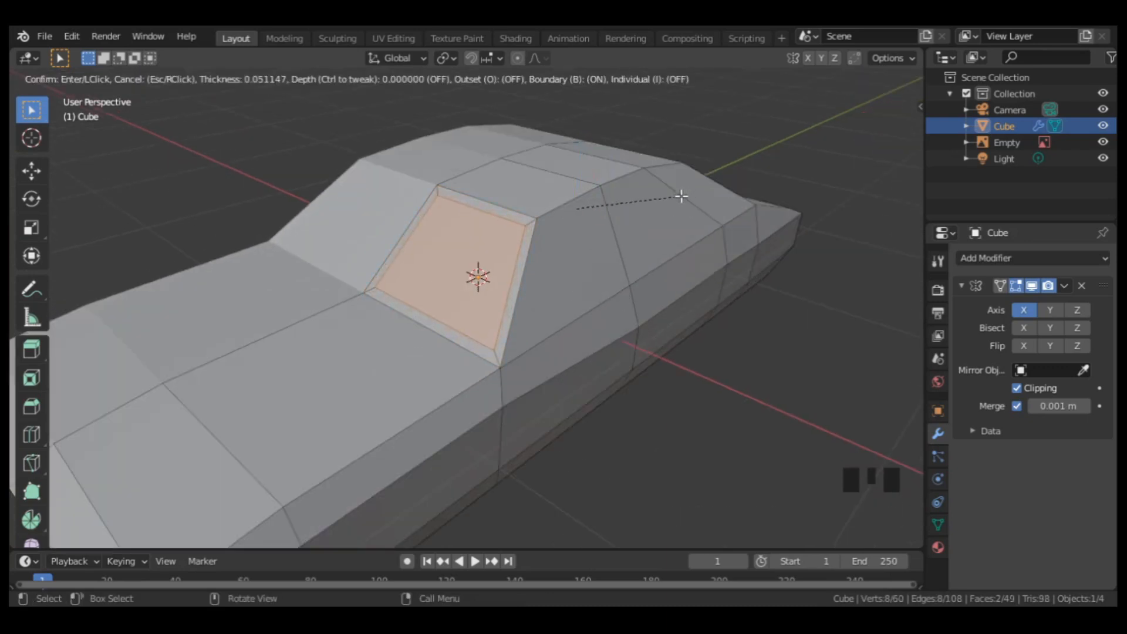
{"action": "key", "text": "b"}
{"action": "left_click", "coordinate": [681, 196]}
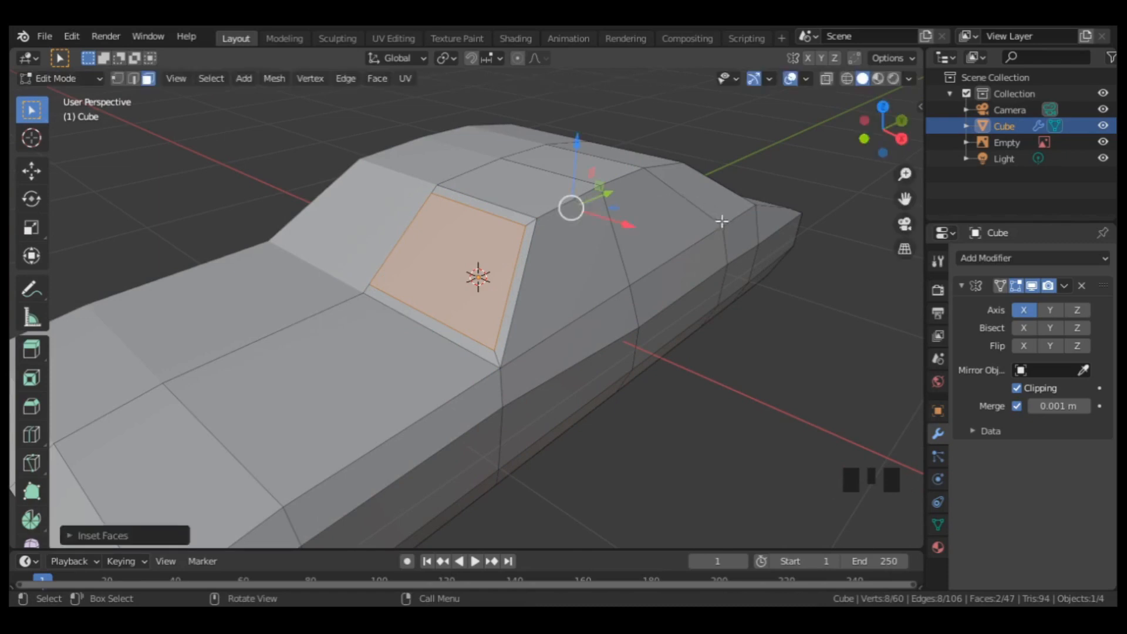
Step: Extrude the windshield and rear window faces inward along their normals by about 0.0125
{"action": "key", "text": "alt+e"}
{"action": "left_click", "coordinate": [728, 240]}
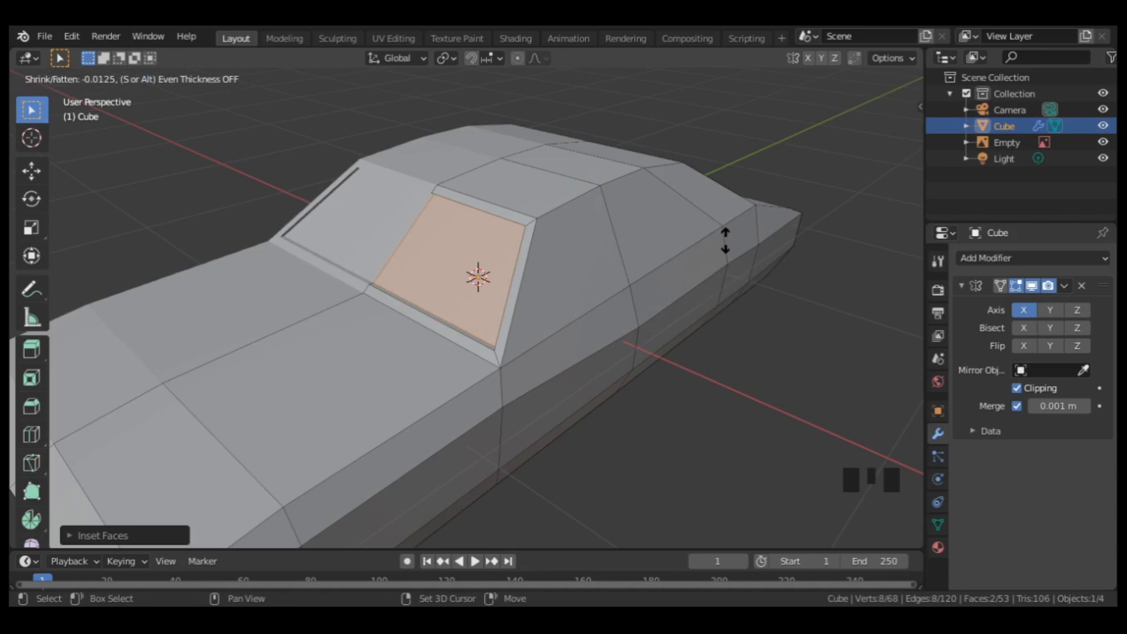
{"action": "left_click", "coordinate": [725, 241]}
Step: Select the front and rear side window faces together
{"action": "left_click", "coordinate": [600, 251]}
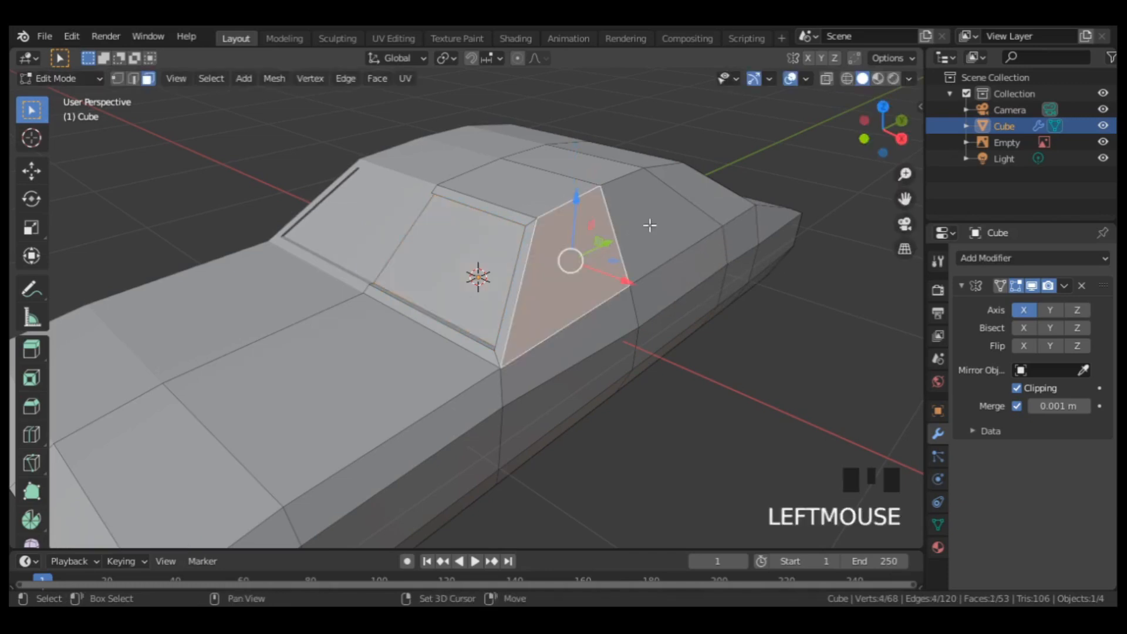
{"action": "left_click", "coordinate": [649, 224], "text": "shift"}
{"action": "mouse_move", "coordinate": [734, 226]}
{"action": "middle_mouse_down"}
{"action": "mouse_move", "coordinate": [715, 220]}
{"action": "mouse_move", "coordinate": [739, 209]}
{"action": "middle_mouse_up"}
{"action": "key", "text": "i"}
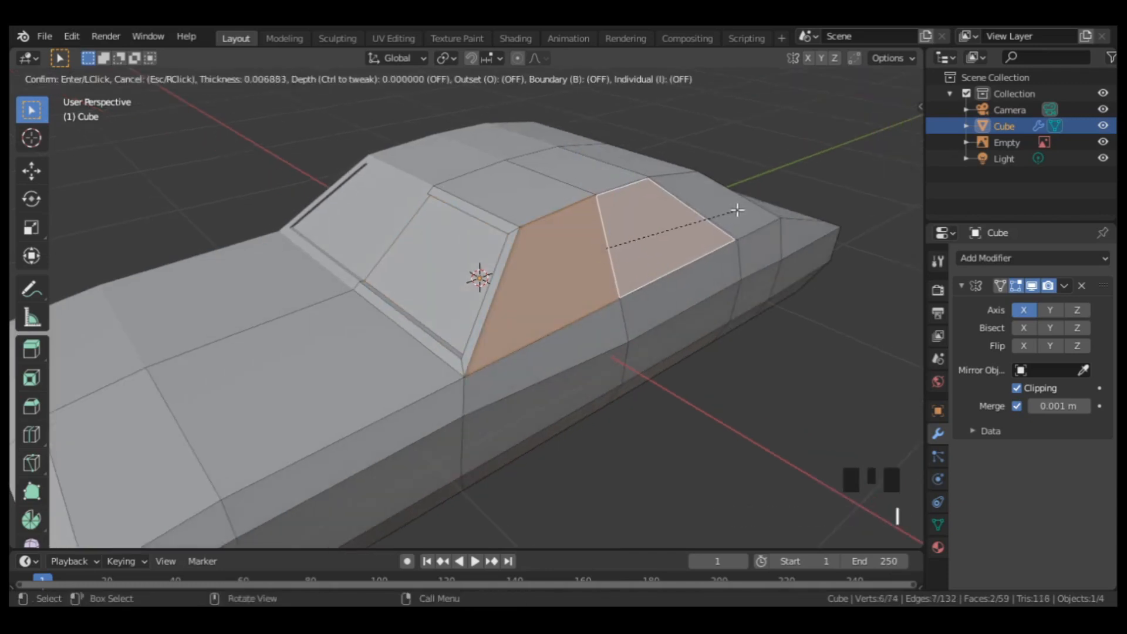
{"action": "key", "text": "i"}
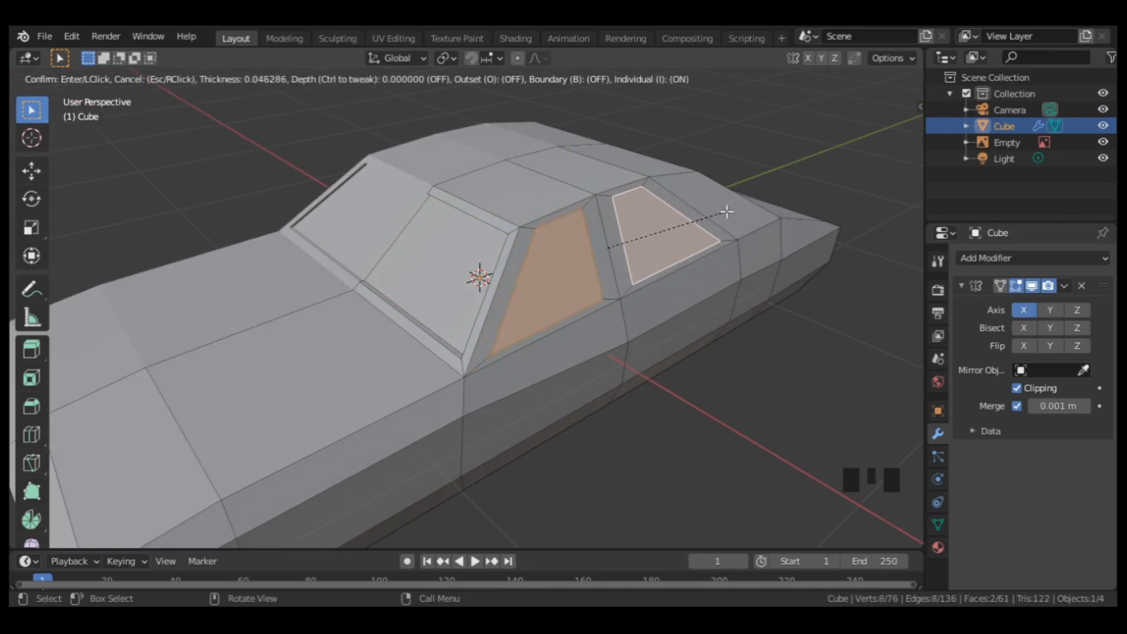
{"action": "key", "text": "Escape"}
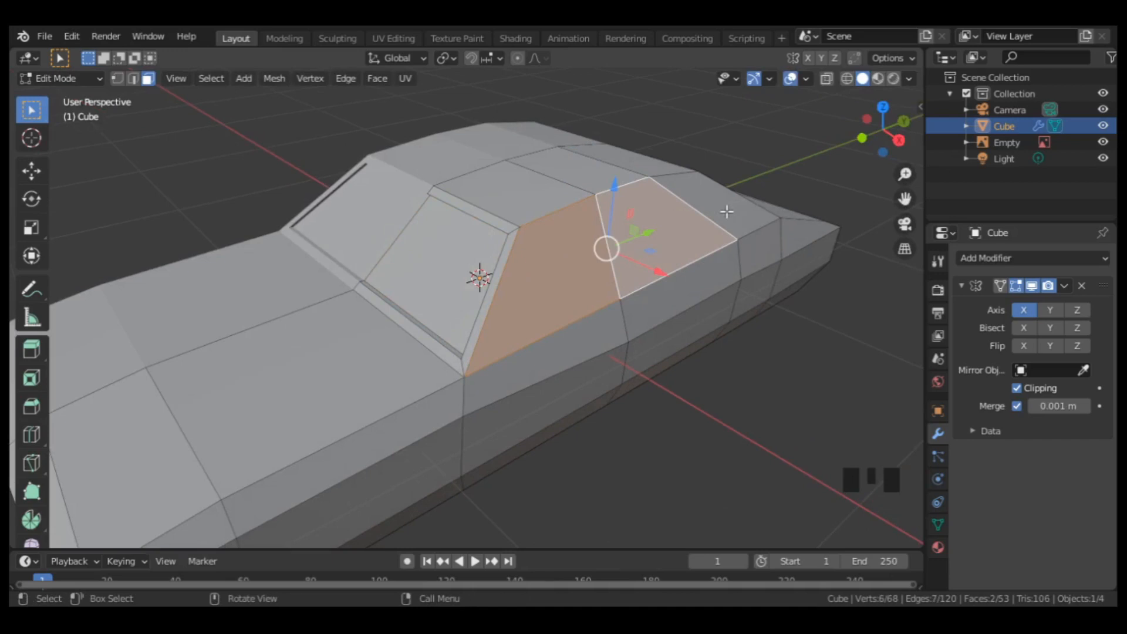
Step: Apply the car body's scale in Object Mode
{"action": "key", "text": "Tab"}
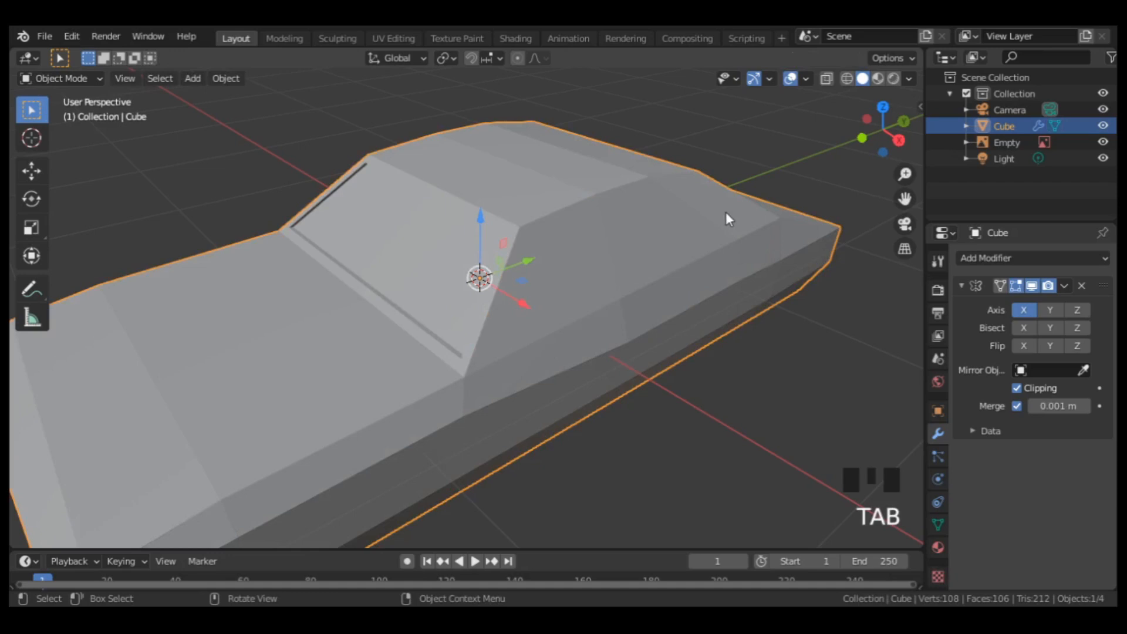
{"action": "key", "text": "ctrl+a"}
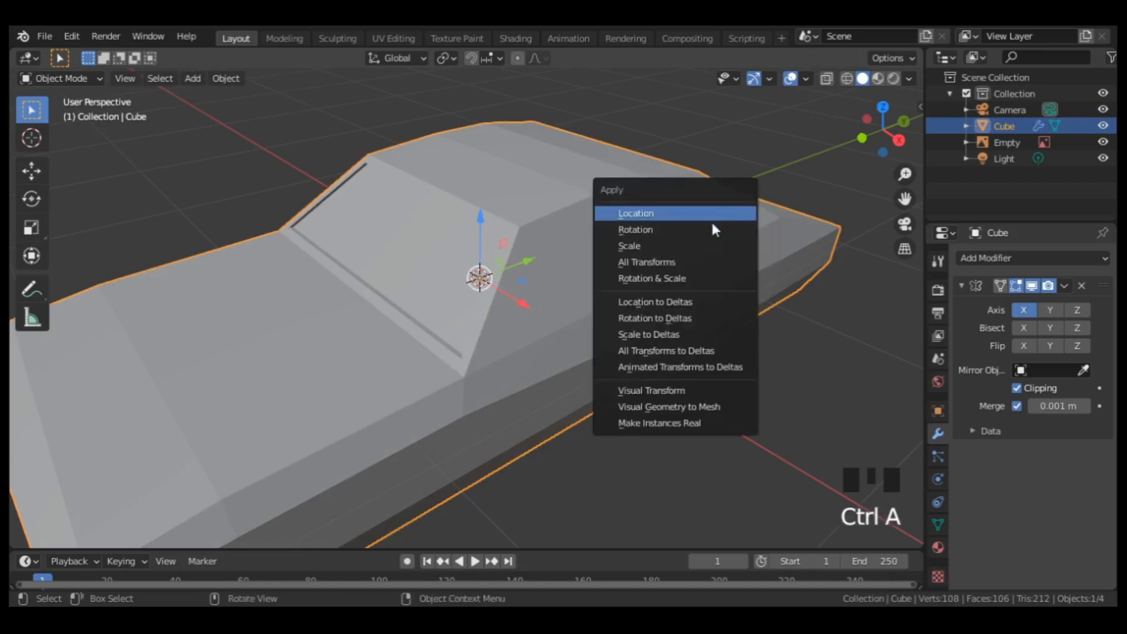
{"action": "left_click", "coordinate": [672, 247]}
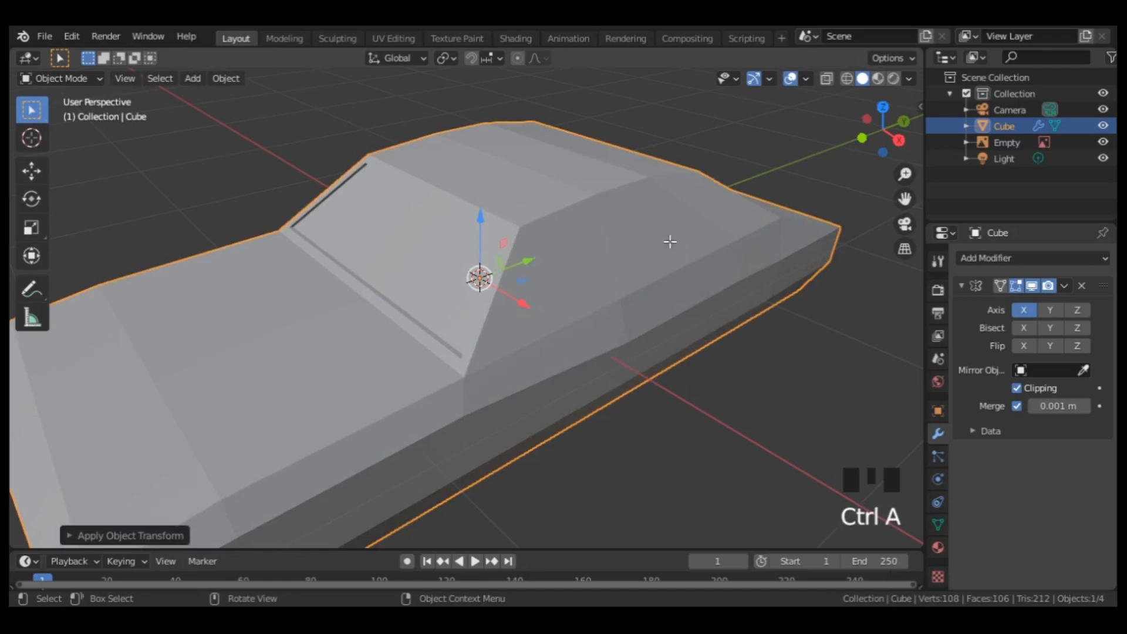
Step: Inset the two side window faces individually by about 0.044 in Edit Mode
{"action": "key", "text": "Tab"}
{"action": "key", "text": "i"}
{"action": "key", "text": "i"}
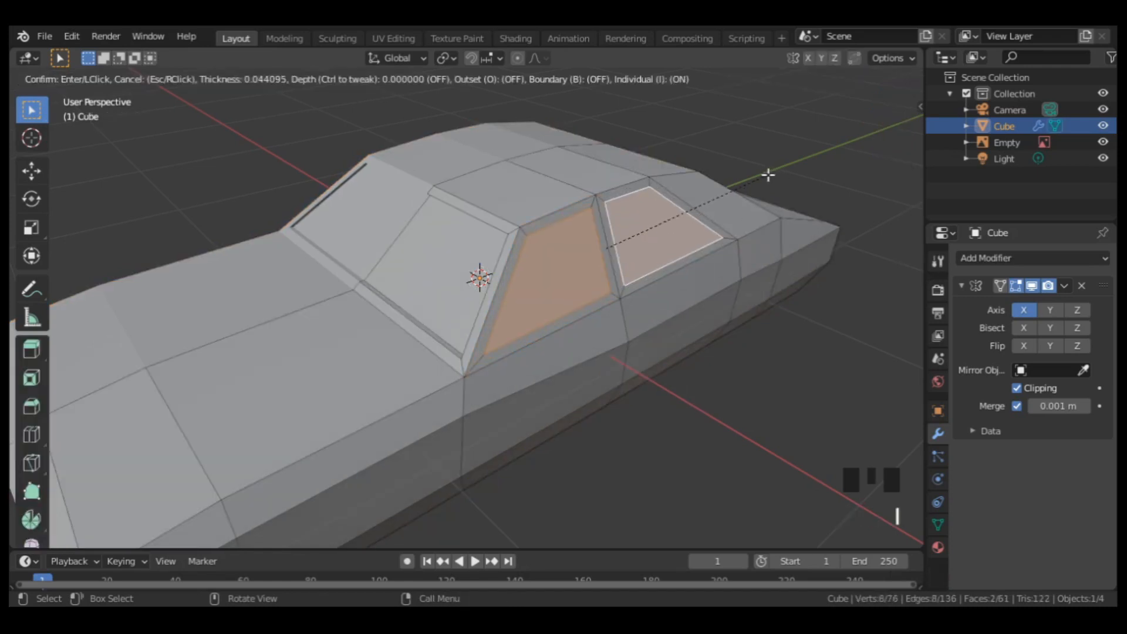
{"action": "left_click", "coordinate": [769, 174]}
Step: Extrude the two side window faces slightly inward along their normals
{"action": "key", "text": "alt+e"}
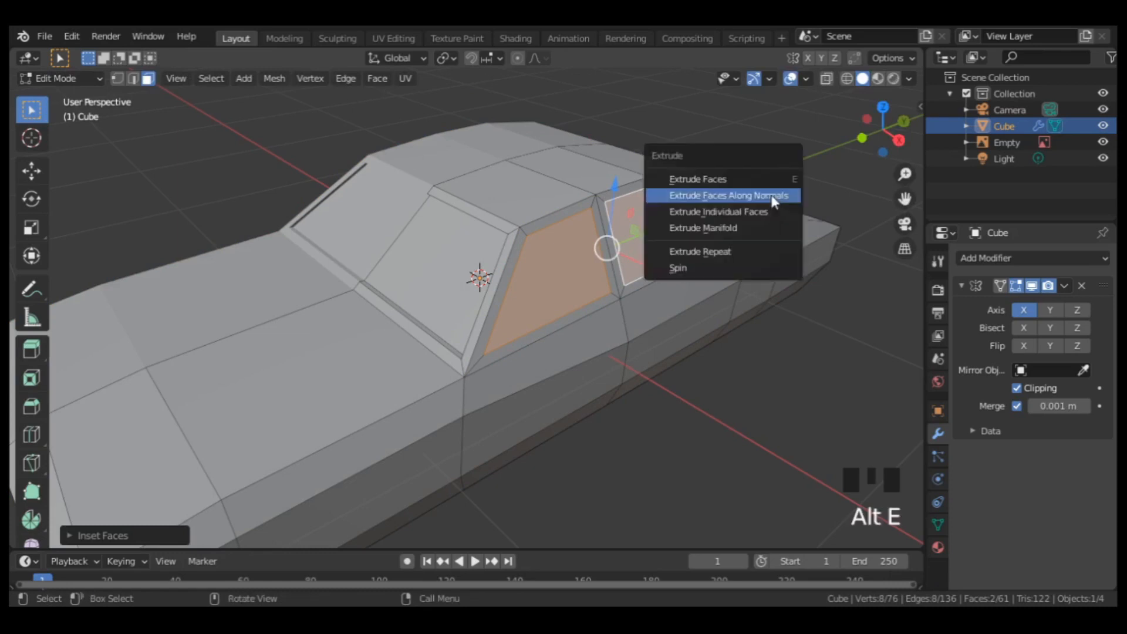
{"action": "left_click", "coordinate": [768, 197]}
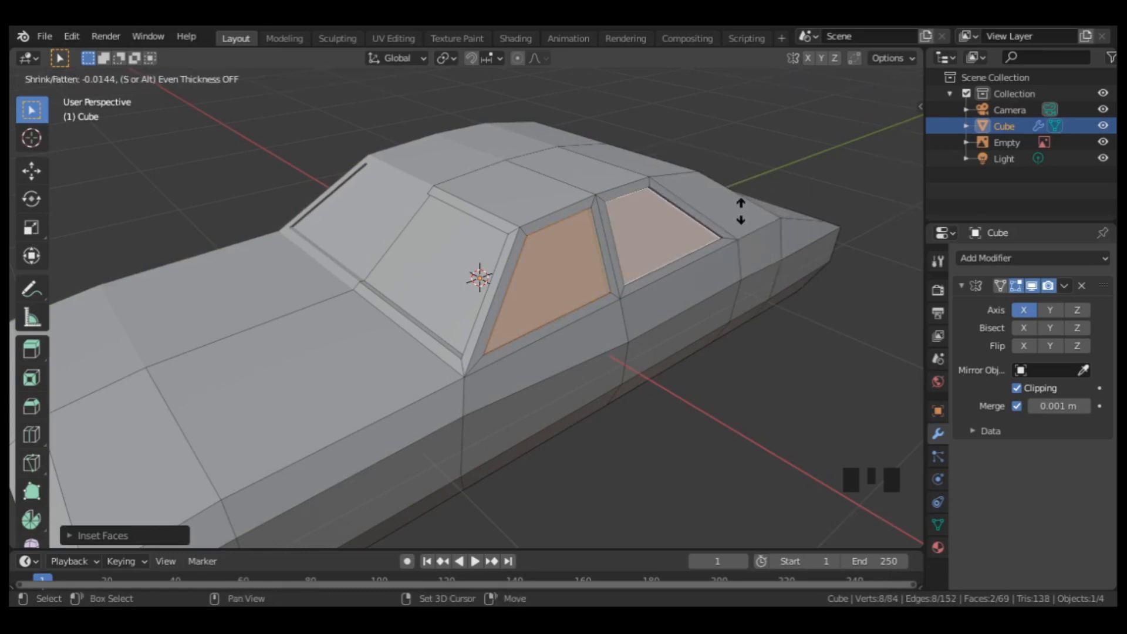
{"action": "left_click", "coordinate": [726, 226]}
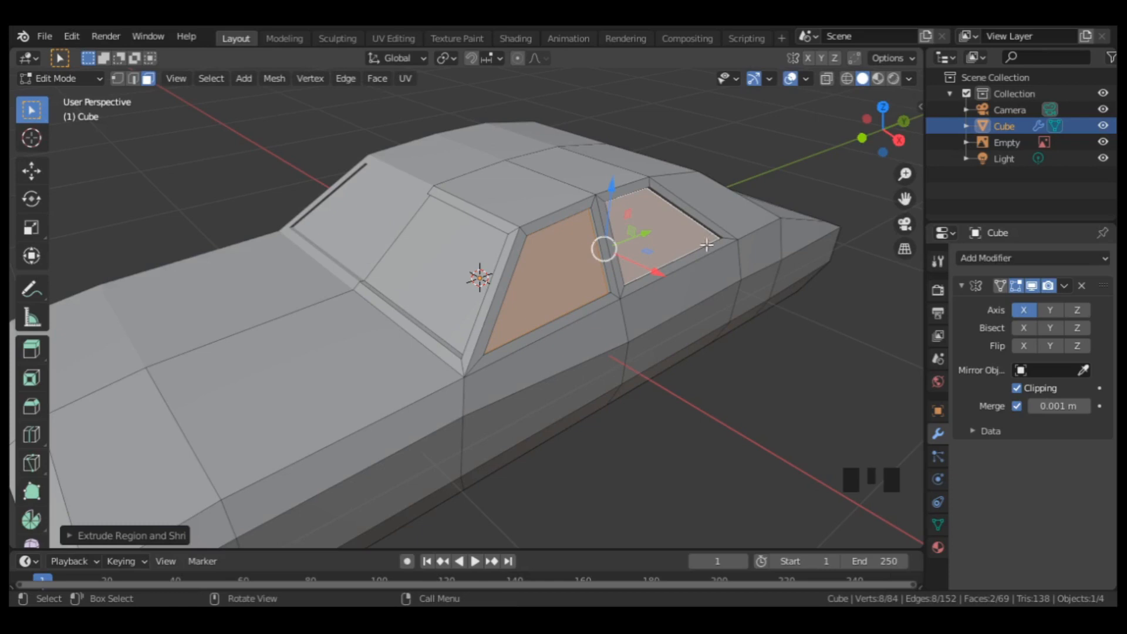
Step: Place the 3D cursor just below the front side window's forward corner and turn off the Mirror modifier's Clipping
{"action": "right_click", "coordinate": [478, 381], "text": "shift"}
{"action": "middle_click_drag", "start_coordinate": [511, 385], "coordinate": [498, 343]}
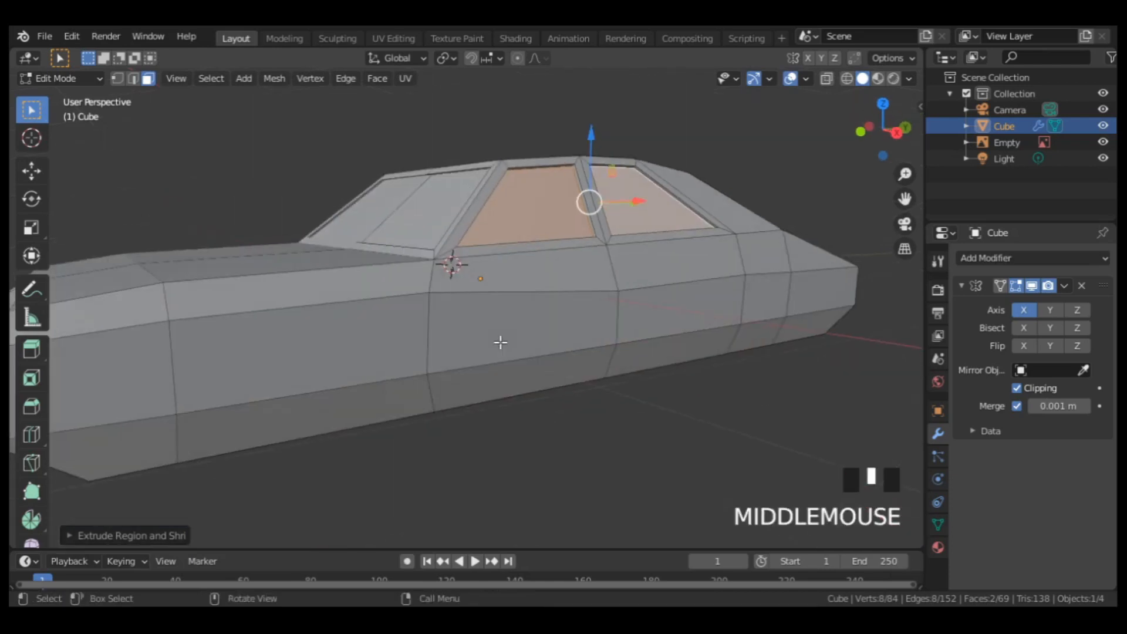
{"action": "right_click", "coordinate": [457, 270], "text": "shift"}
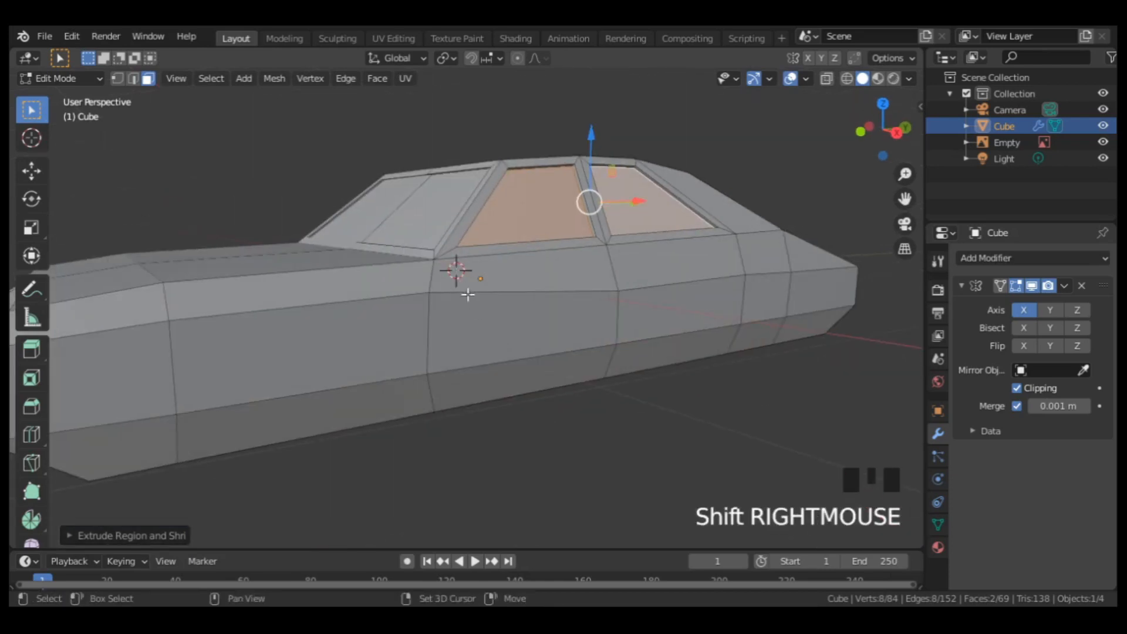
{"action": "left_click", "coordinate": [1016, 388]}
Step: Add a cube at the 3D cursor and scale it down to a tiny side-mirror stalk on the door
{"action": "key", "text": "shift+a"}
{"action": "left_click", "coordinate": [484, 338]}
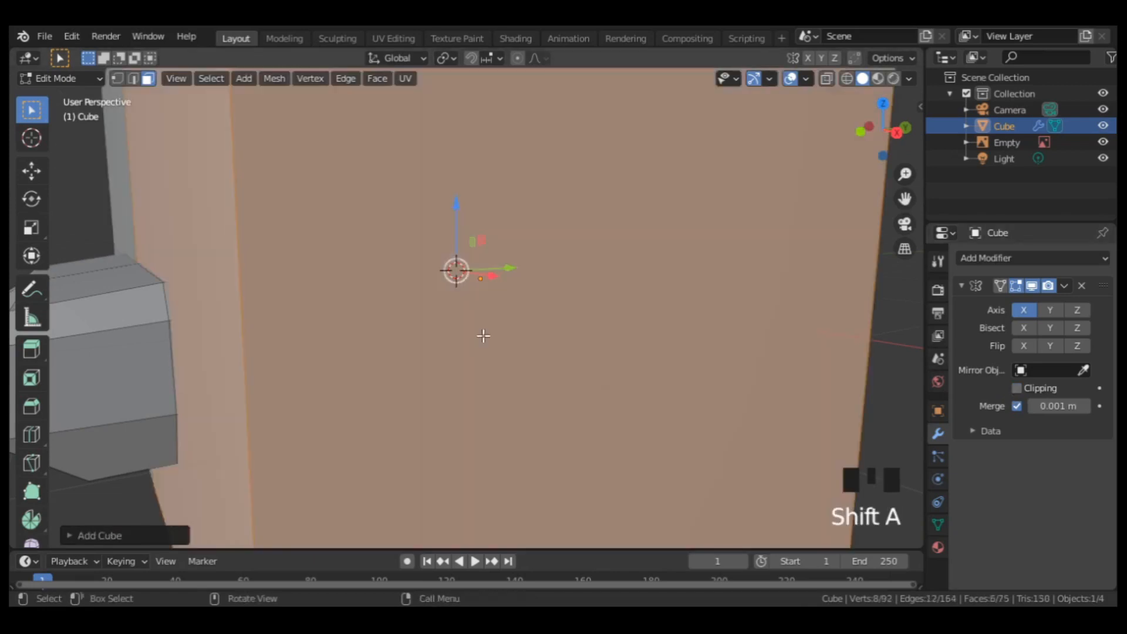
{"action": "key", "text": "s"}
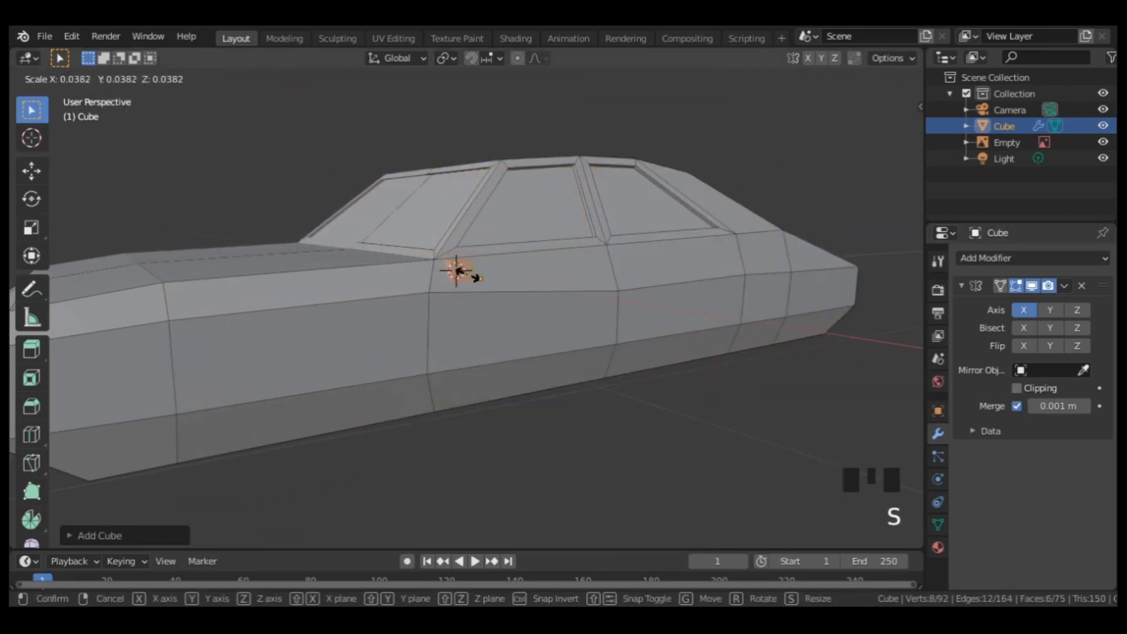
{"action": "left_click", "coordinate": [455, 270]}
Step: Select the outer face of the mirror stalk cube and snap the 3D cursor to it
{"action": "scroll", "coordinate": [463, 272], "scroll_direction": "up", "scroll_amount": 3}
{"action": "middle_click_drag", "start_coordinate": [463, 272], "coordinate": [516, 305]}
{"action": "left_click", "coordinate": [577, 306]}
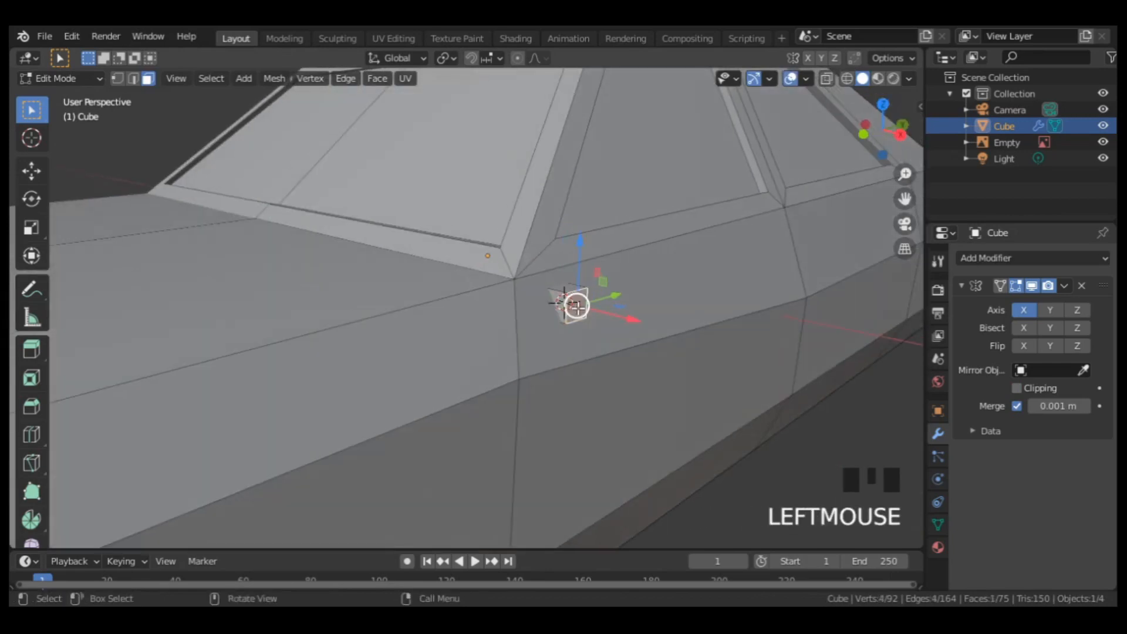
{"action": "scroll", "coordinate": [608, 280], "scroll_direction": "down", "scroll_amount": 4}
{"action": "middle_click_drag", "start_coordinate": [608, 280], "coordinate": [603, 288]}
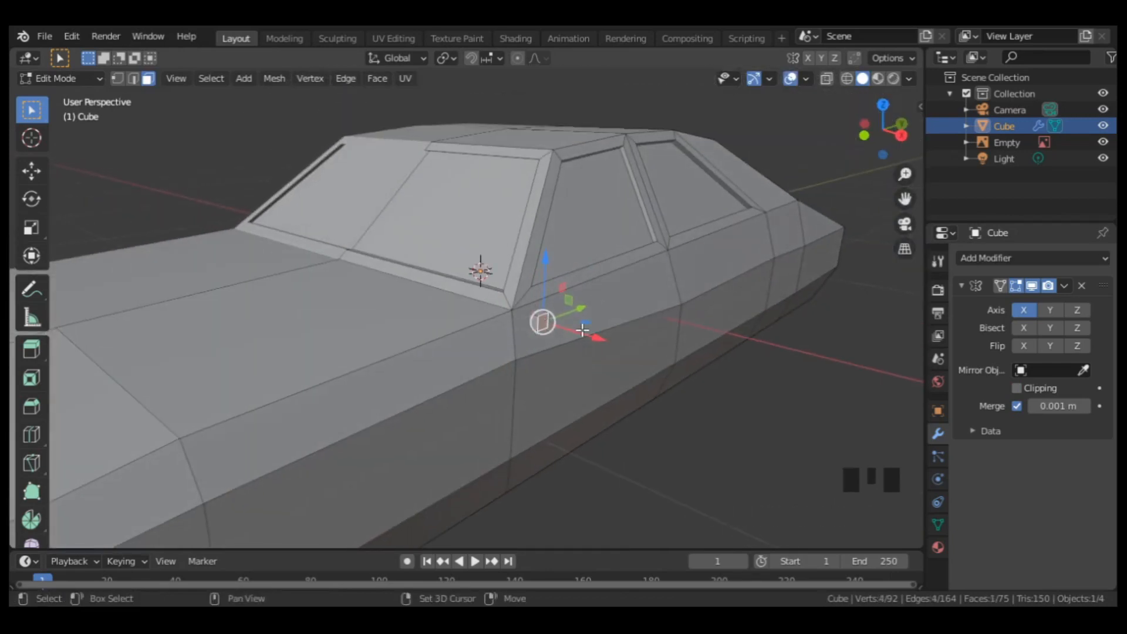
{"action": "key", "text": "shift+s"}
{"action": "left_click", "coordinate": [586, 411]}
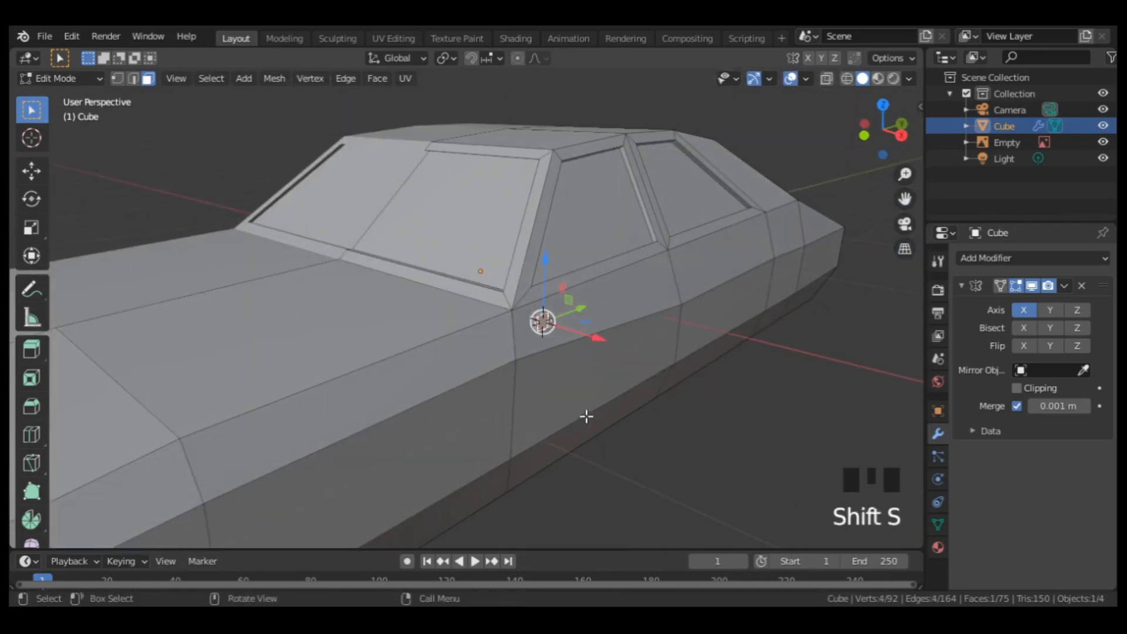
Step: Add a second cube at the stalk's outer face and scale it down to a mirror housing larger than the stalk
{"action": "key", "text": "shift+a"}
{"action": "left_click", "coordinate": [583, 396]}
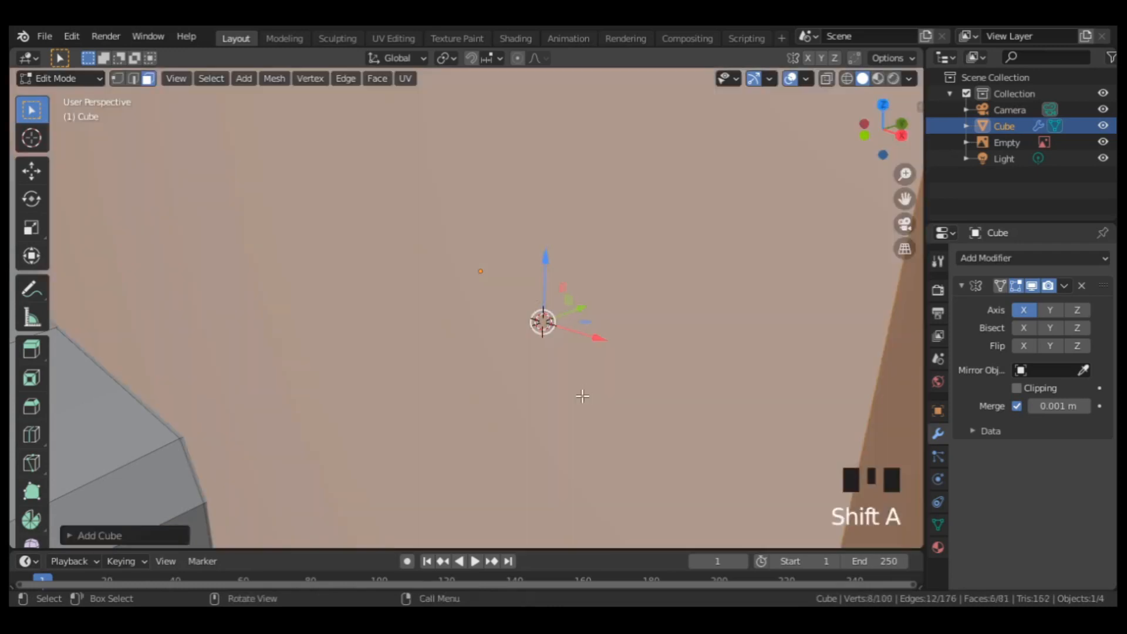
{"action": "key", "text": "s"}
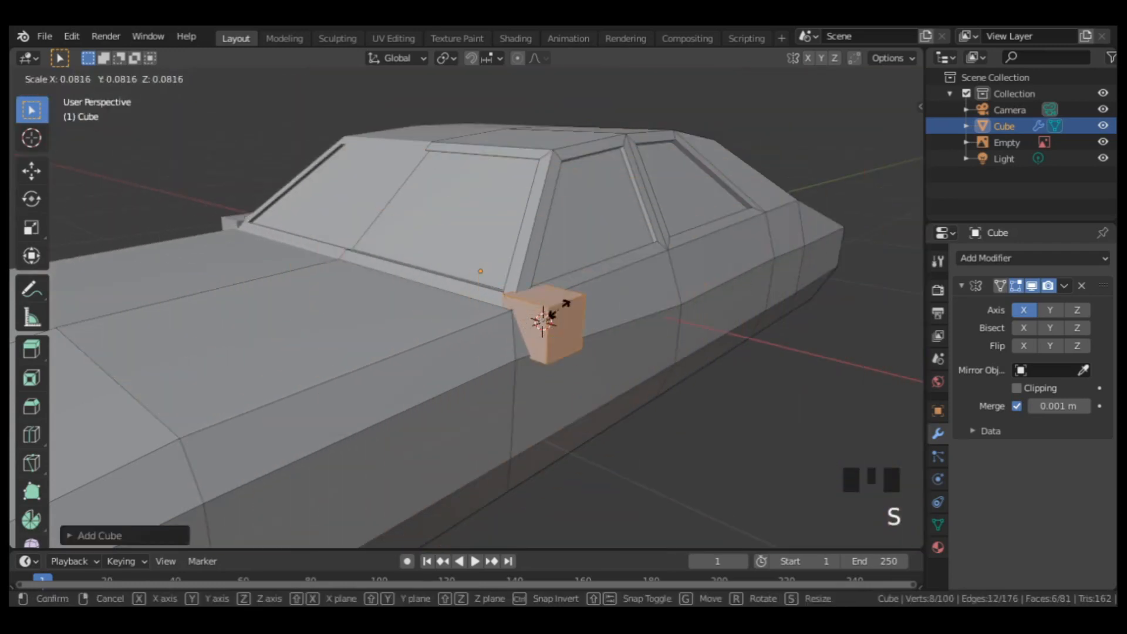
{"action": "left_click", "coordinate": [543, 320]}
Step: Flatten the mirror housing along the Y axis into a thin plate
{"action": "scroll", "coordinate": [543, 319], "scroll_direction": "up", "scroll_amount": 2}
{"action": "key", "text": "s"}
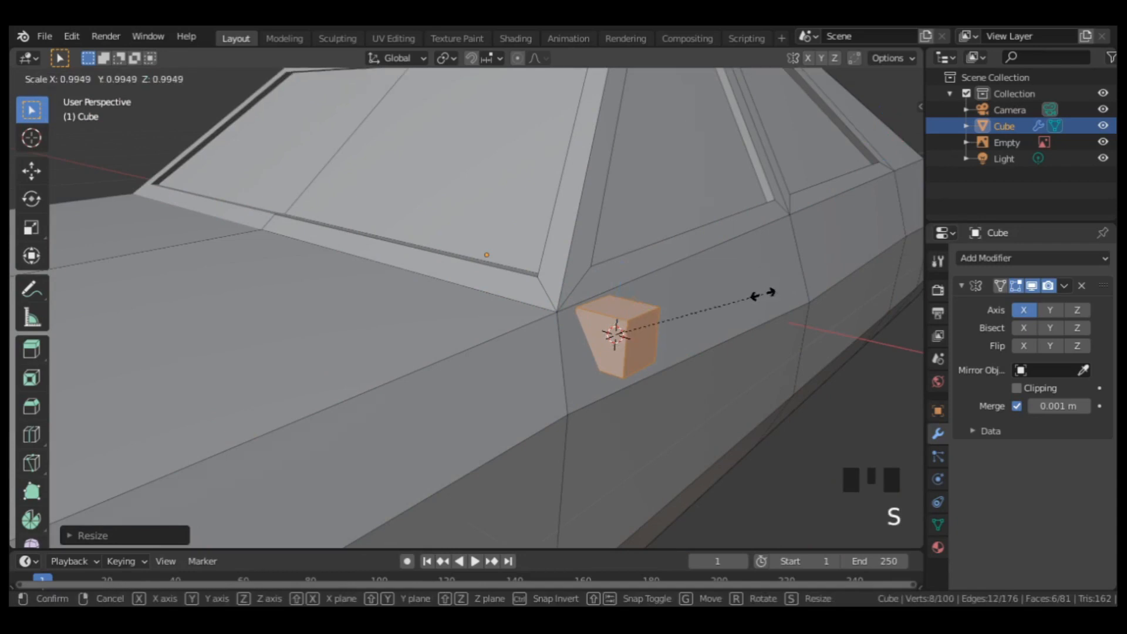
{"action": "key", "text": "y"}
{"action": "left_click", "coordinate": [643, 313]}
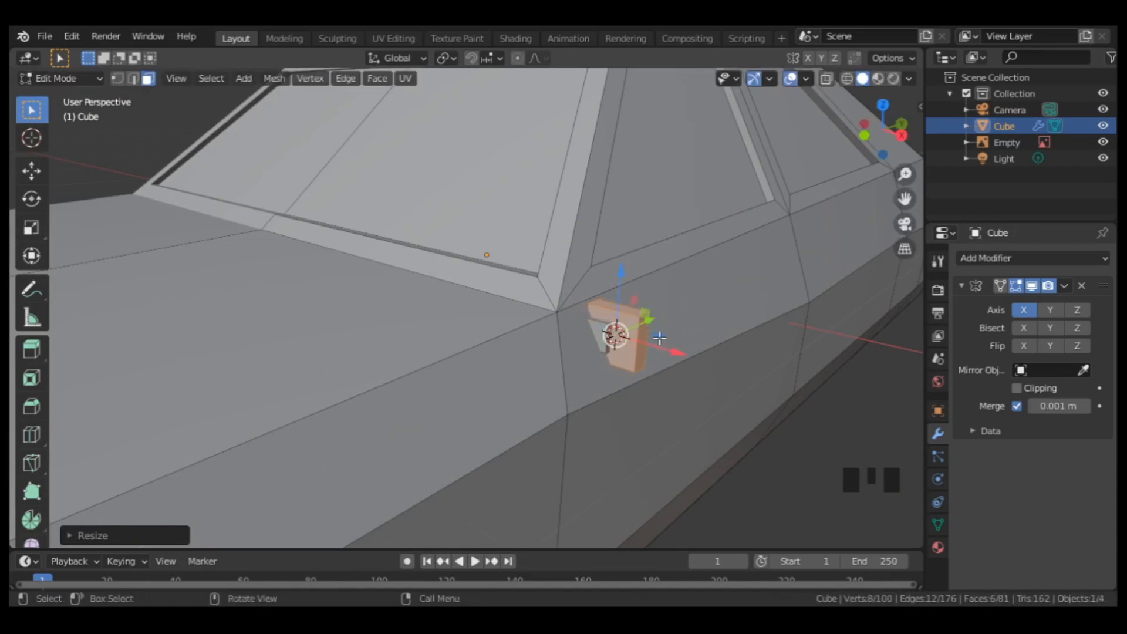
Step: In front wireframe view, select the mirror housing's outer side vertices and move them outward along X to widen the housing
{"action": "key", "text": "KP_1"}
{"action": "middle_click_drag", "start_coordinate": [709, 332], "coordinate": [636, 322], "text": "shift"}
{"action": "scroll", "coordinate": [594, 268], "scroll_direction": "up", "scroll_amount": 2}
{"action": "left_click", "coordinate": [588, 279]}
{"action": "left_click_drag", "start_coordinate": [588, 280], "coordinate": [665, 316]}
{"action": "key", "text": "shift+z"}
{"action": "key", "text": "1"}
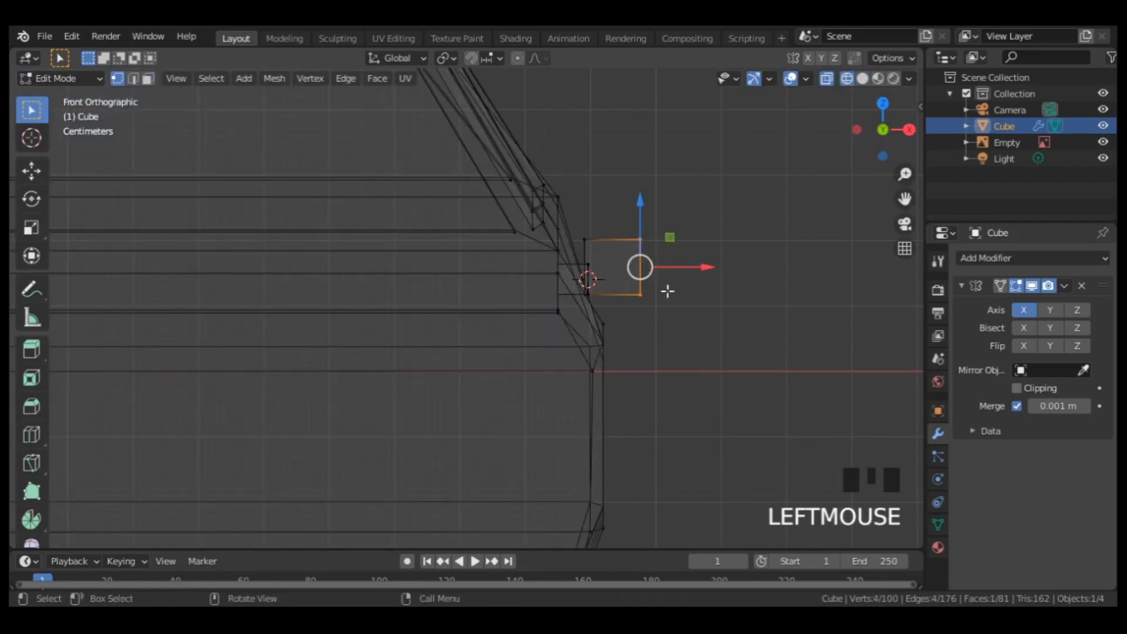
{"action": "left_click_drag", "start_coordinate": [676, 264], "coordinate": [684, 265]}
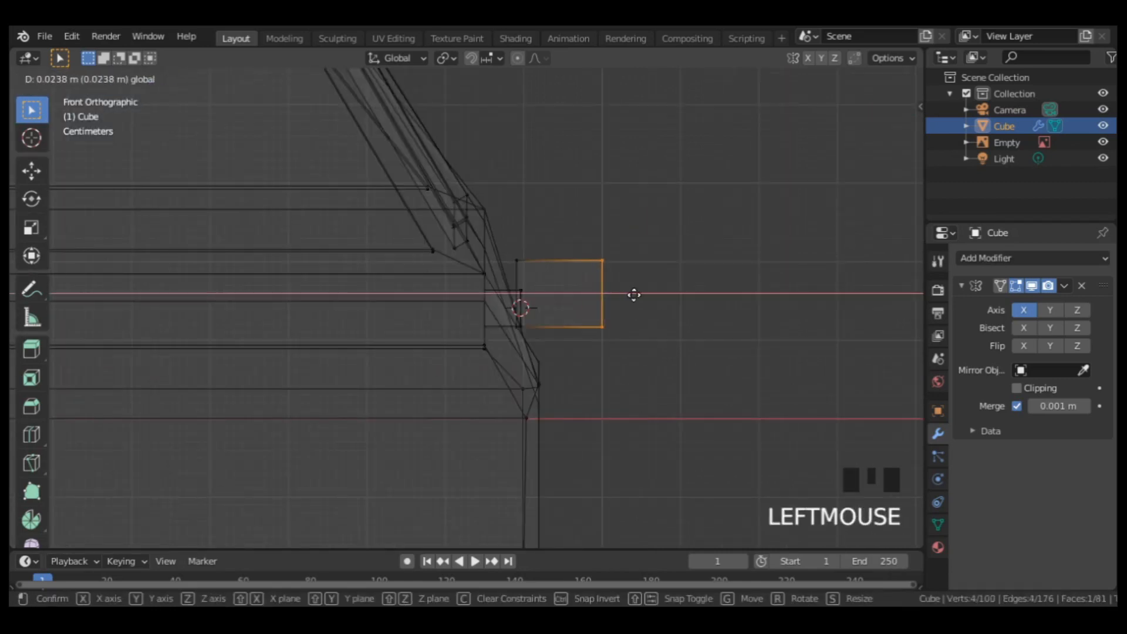
{"action": "left_click_drag", "start_coordinate": [631, 295], "coordinate": [633, 295]}
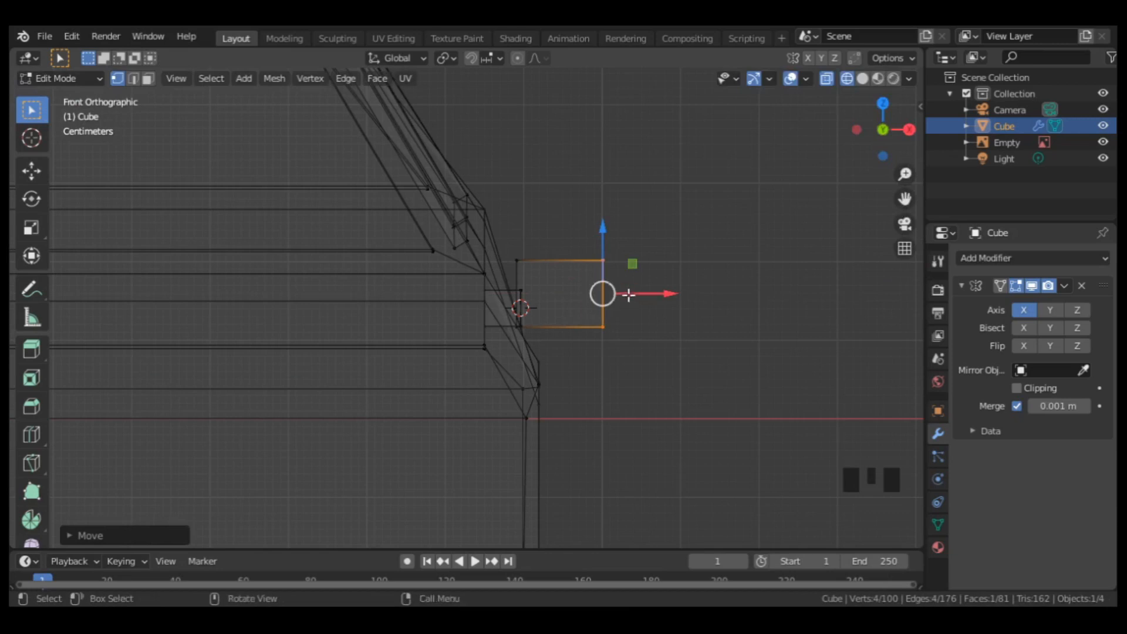
Step: Bevel the mirror housing's outer edges and its inner upper edge with two segments each
{"action": "key", "text": "ctrl+b"}
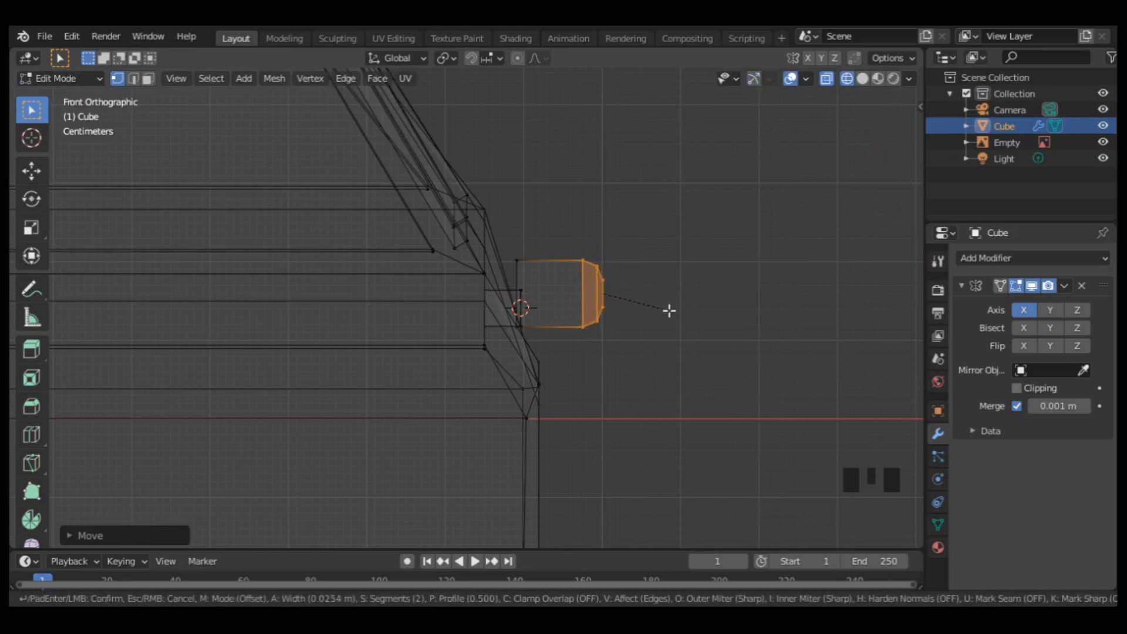
{"action": "left_click", "coordinate": [669, 311]}
{"action": "left_click", "coordinate": [514, 256]}
{"action": "key", "text": "ctrl+b"}
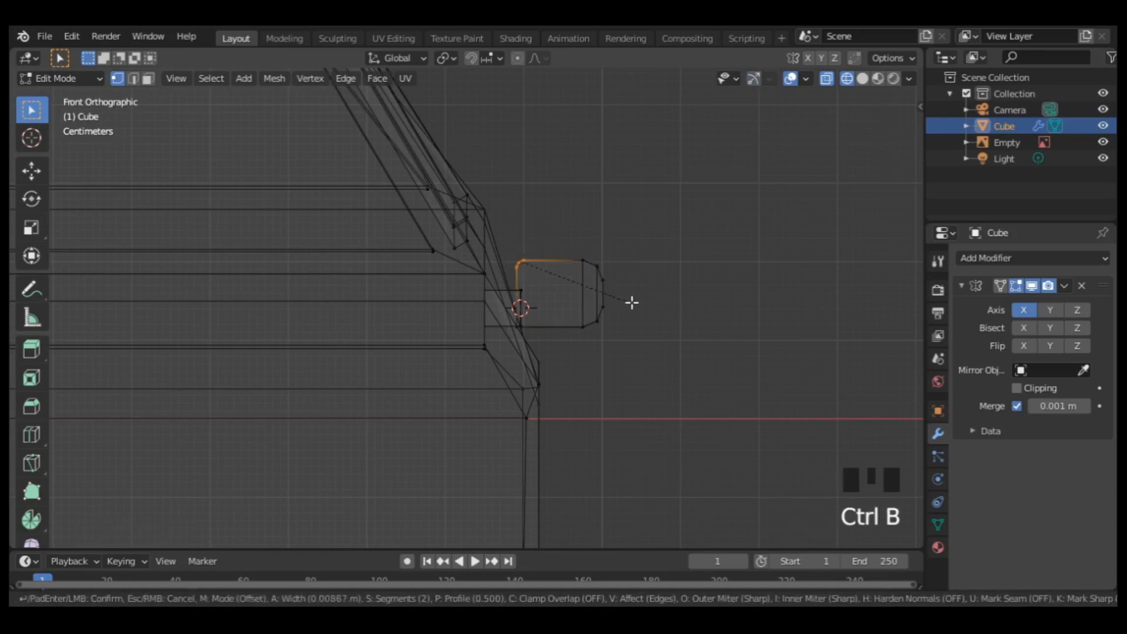
{"action": "left_click", "coordinate": [641, 305]}
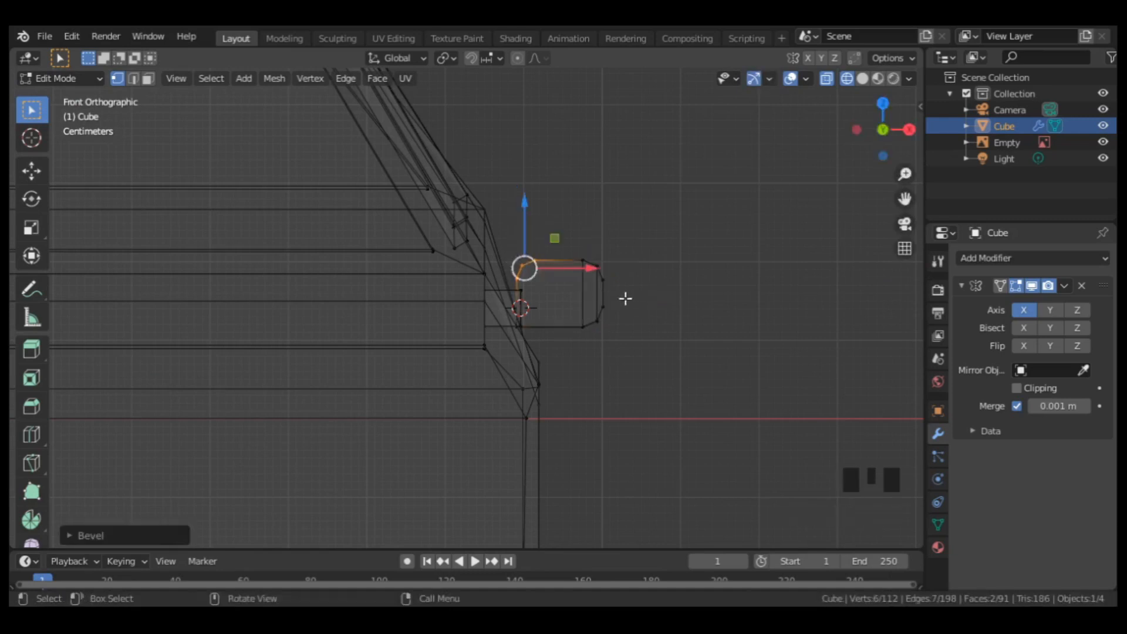
Step: Select the whole mirror stalk and scale it along Z to about half its height
{"action": "key", "text": "l"}
{"action": "scroll", "coordinate": [669, 299], "scroll_direction": "up", "scroll_amount": 3}
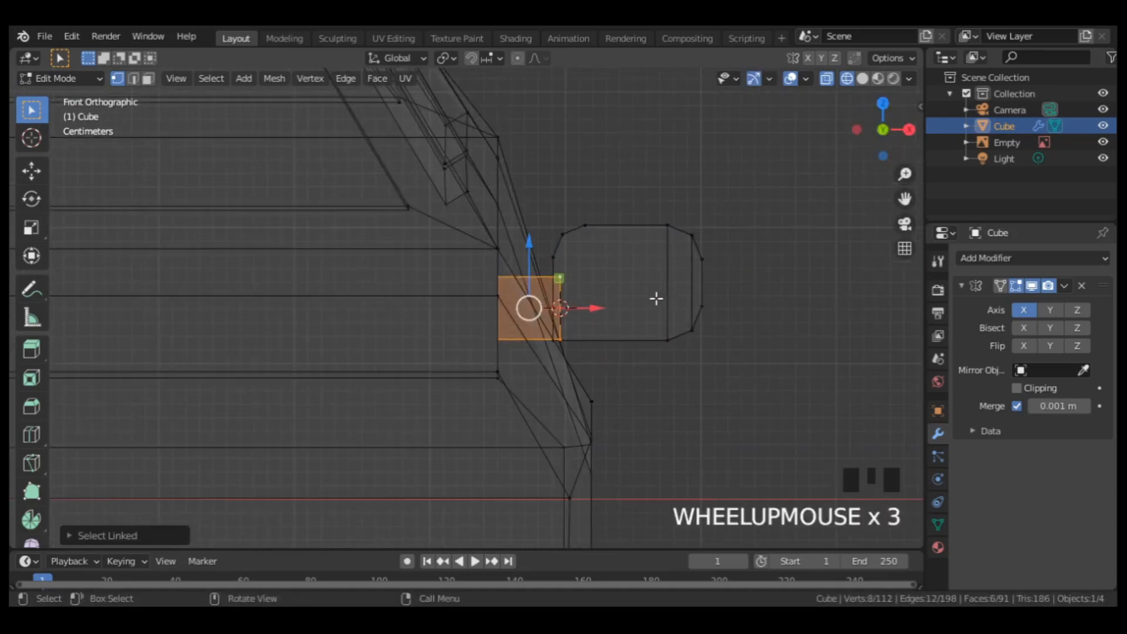
{"action": "key", "text": "s"}
{"action": "key", "text": "z"}
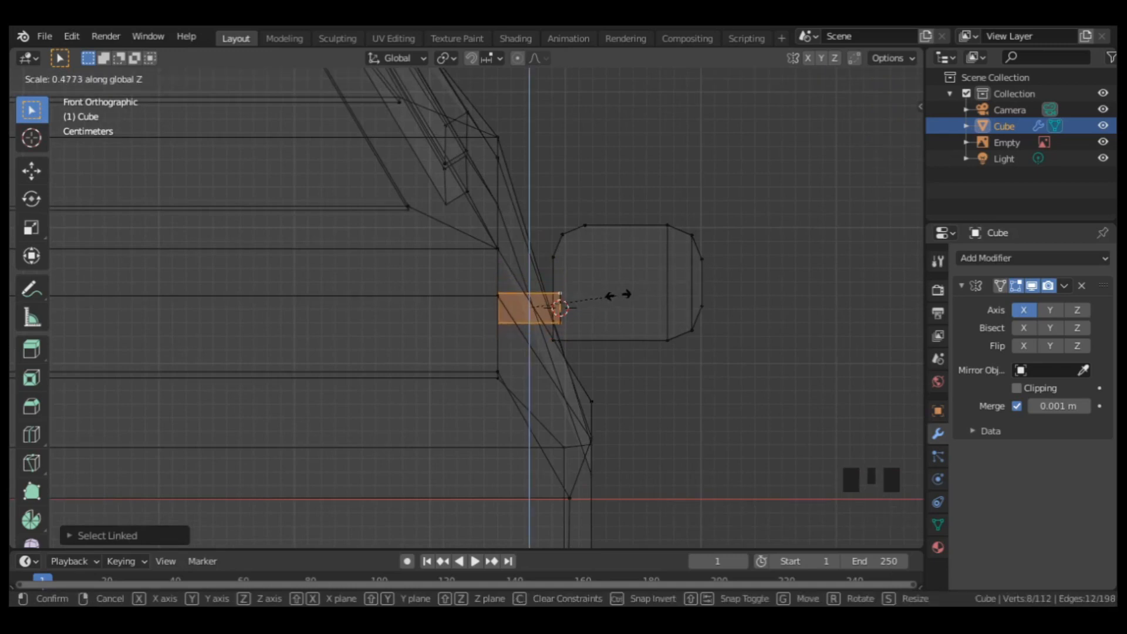
{"action": "left_click", "coordinate": [635, 290]}
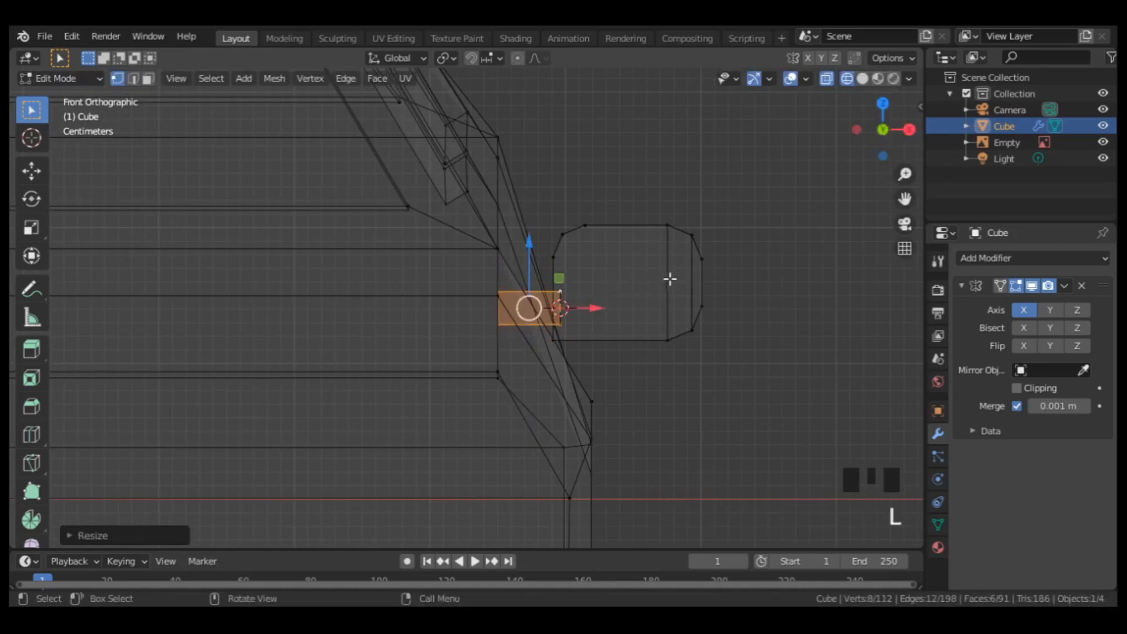
Step: Select the mirror housing together with the stalk, rotate both in top view to angle them, and move them closer to the windshield corner
{"action": "key", "text": "l"}
{"action": "key", "text": "KP_7"}
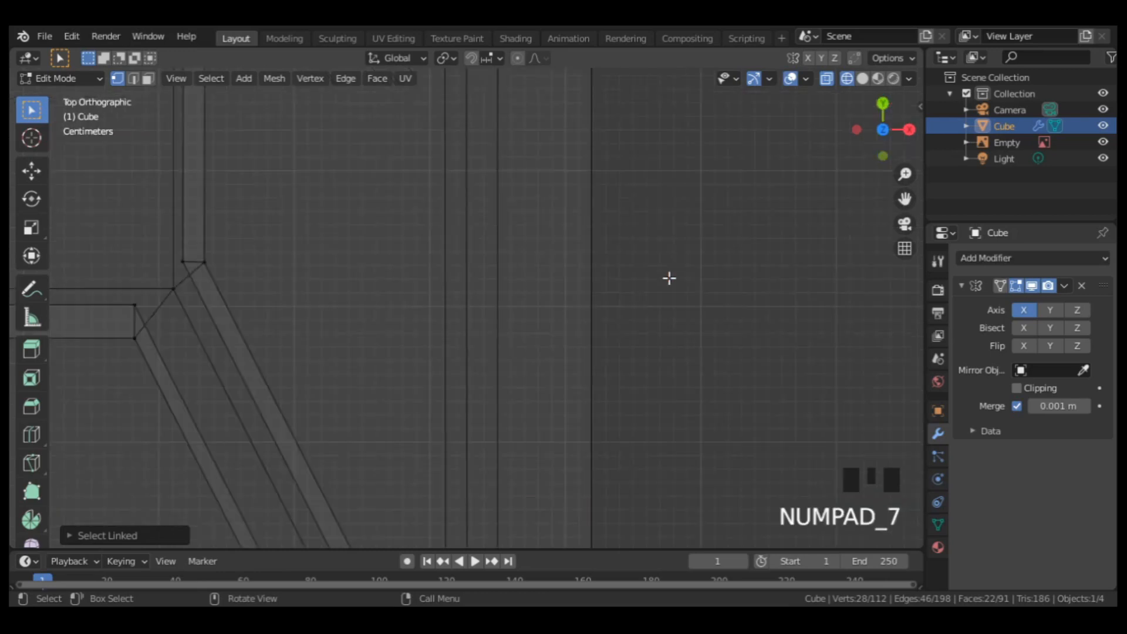
{"action": "scroll", "coordinate": [627, 410], "scroll_direction": "down", "scroll_amount": 5}
{"action": "middle_click_drag", "start_coordinate": [626, 410], "coordinate": [612, 353], "text": "shift"}
{"action": "key", "text": "shift+z"}
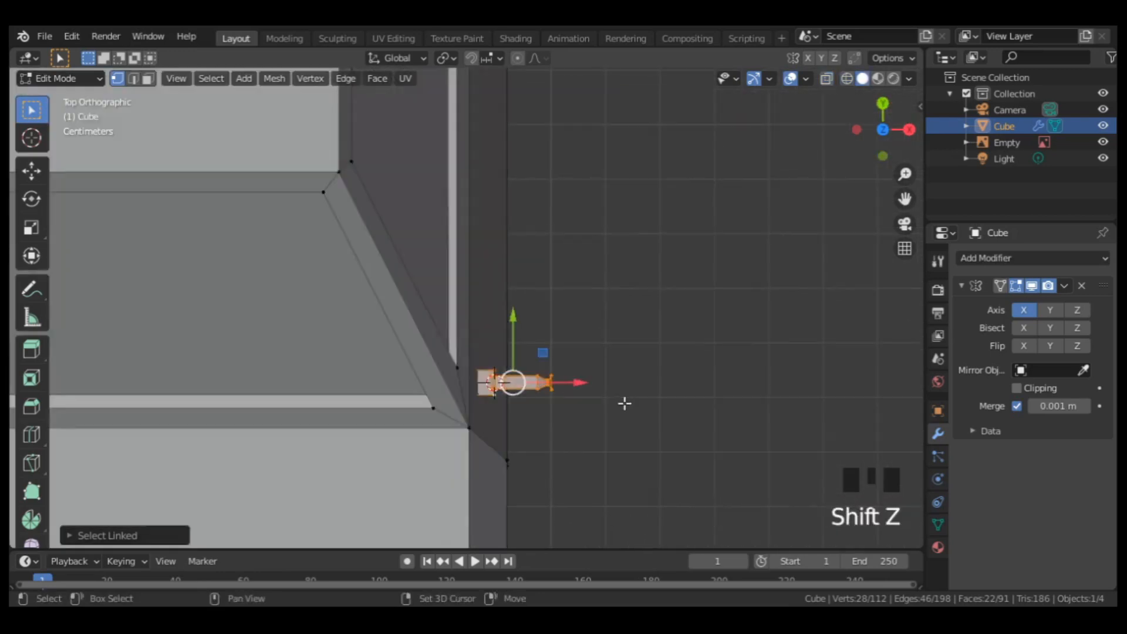
{"action": "key", "text": "r"}
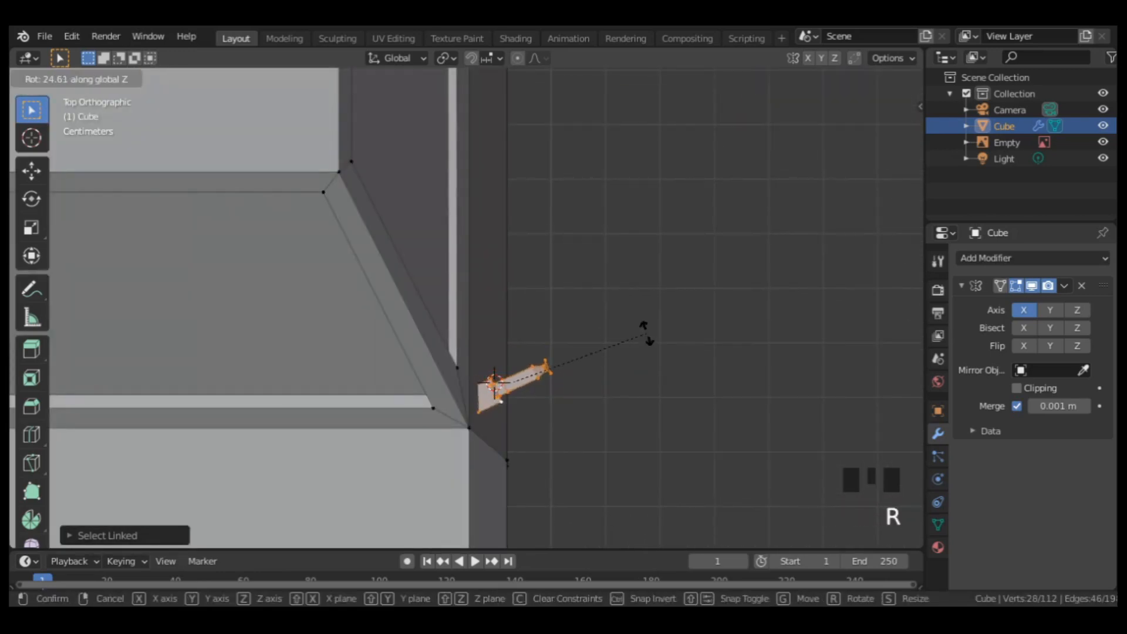
{"action": "left_click", "coordinate": [637, 314]}
{"action": "key", "text": "g"}
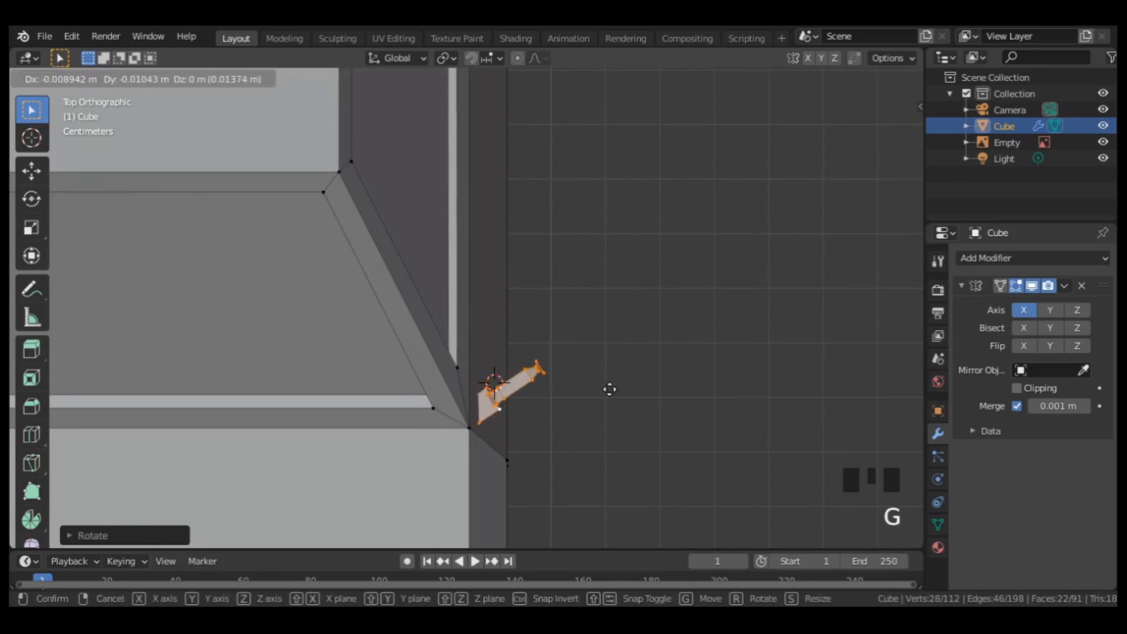
{"action": "left_click", "coordinate": [610, 389]}
Step: Resize the complete side mirror and shift it slightly outward along X
{"action": "scroll", "coordinate": [568, 430], "scroll_direction": "down", "scroll_amount": 5}
{"action": "middle_click_drag", "start_coordinate": [568, 430], "coordinate": [547, 319]}
{"action": "scroll", "coordinate": [520, 319], "scroll_direction": "up", "scroll_amount": 4}
{"action": "scroll", "coordinate": [529, 322], "scroll_direction": "down", "scroll_amount": 3}
{"action": "key", "text": "s"}
{"action": "left_click", "coordinate": [574, 307]}
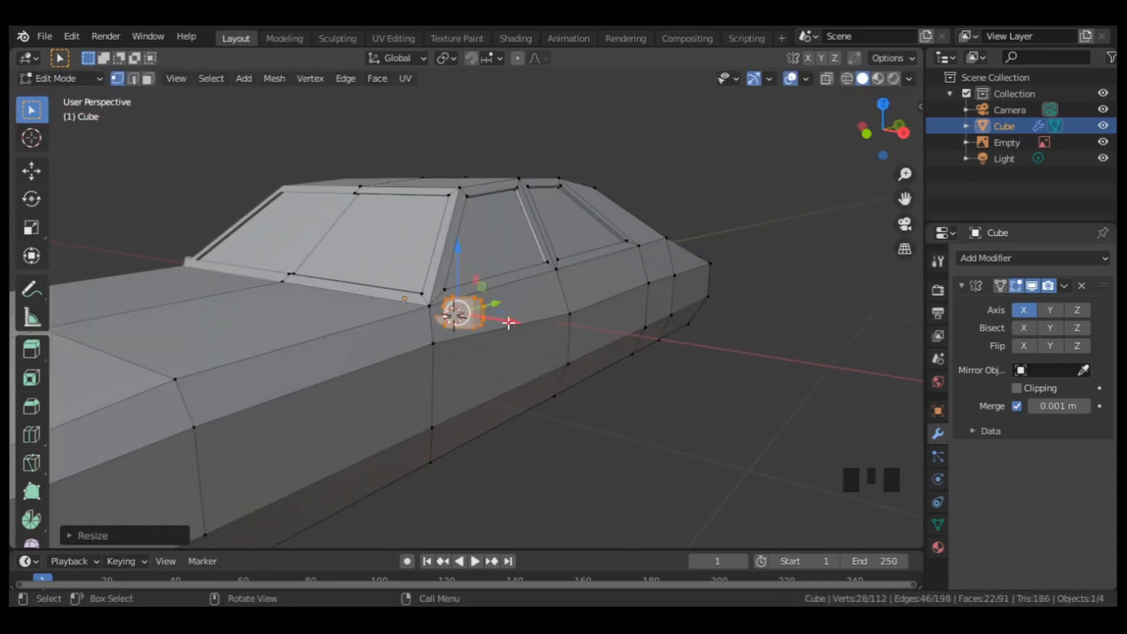
{"action": "left_click_drag", "start_coordinate": [508, 322], "coordinate": [516, 321]}
Step: Select only the mirror housing, scale it up slightly to about 1.13 or more, and rotate it to tilt it
{"action": "left_click", "coordinate": [478, 330]}
{"action": "key", "text": "l"}
{"action": "key", "text": "s"}
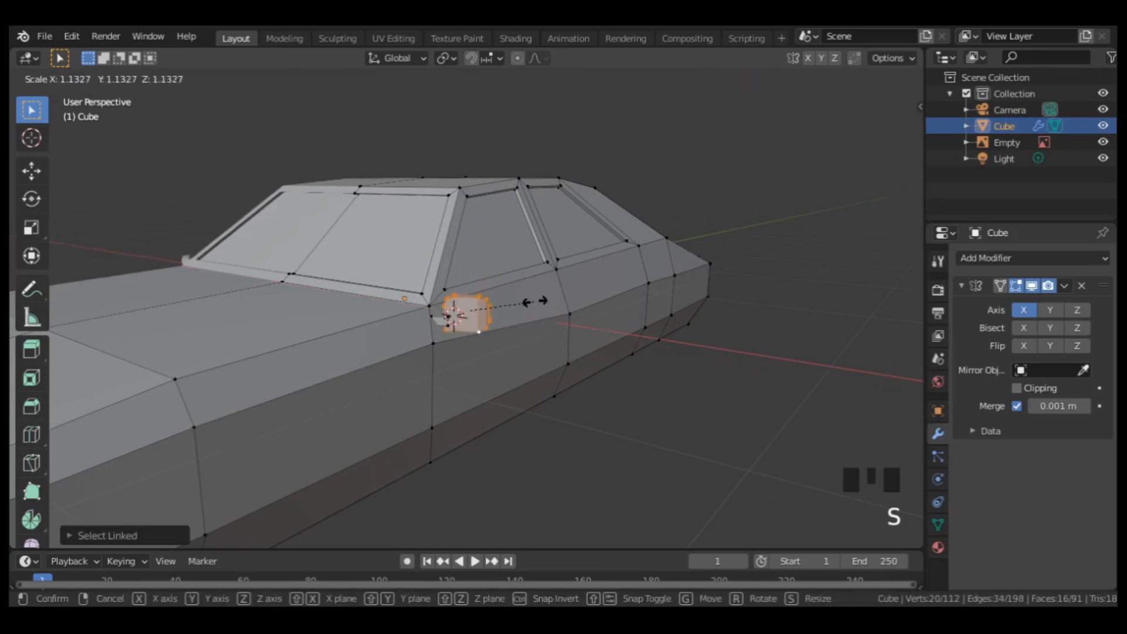
{"action": "left_click", "coordinate": [544, 310]}
{"action": "key", "text": "r"}
{"action": "left_click", "coordinate": [586, 370]}
{"action": "key", "text": "Tab"}
{"action": "scroll", "coordinate": [586, 370], "scroll_direction": "down", "scroll_amount": 4}
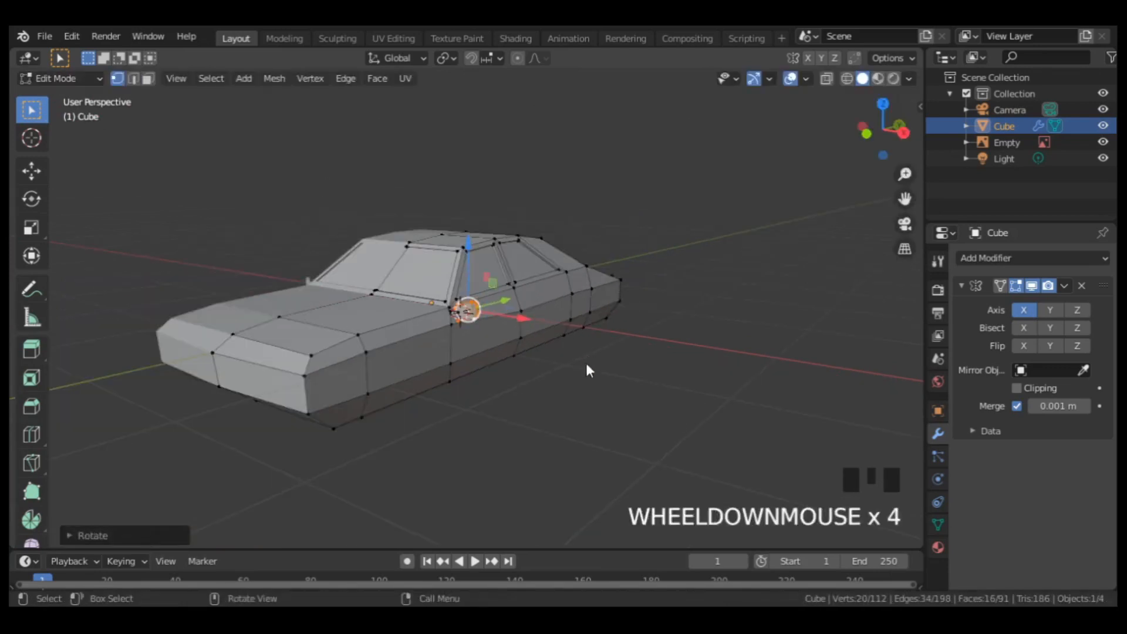
Step: In top wireframe view, move the windshield's centerline vertices forward along Y, and the hood and nose centerline vertices likewise, to bow the front
{"action": "key", "text": "KP_7"}
{"action": "middle_click_drag", "start_coordinate": [503, 352], "coordinate": [538, 352], "text": "shift"}
{"action": "scroll", "coordinate": [572, 311], "scroll_direction": "down", "scroll_amount": 2}
{"action": "key", "text": "Tab"}
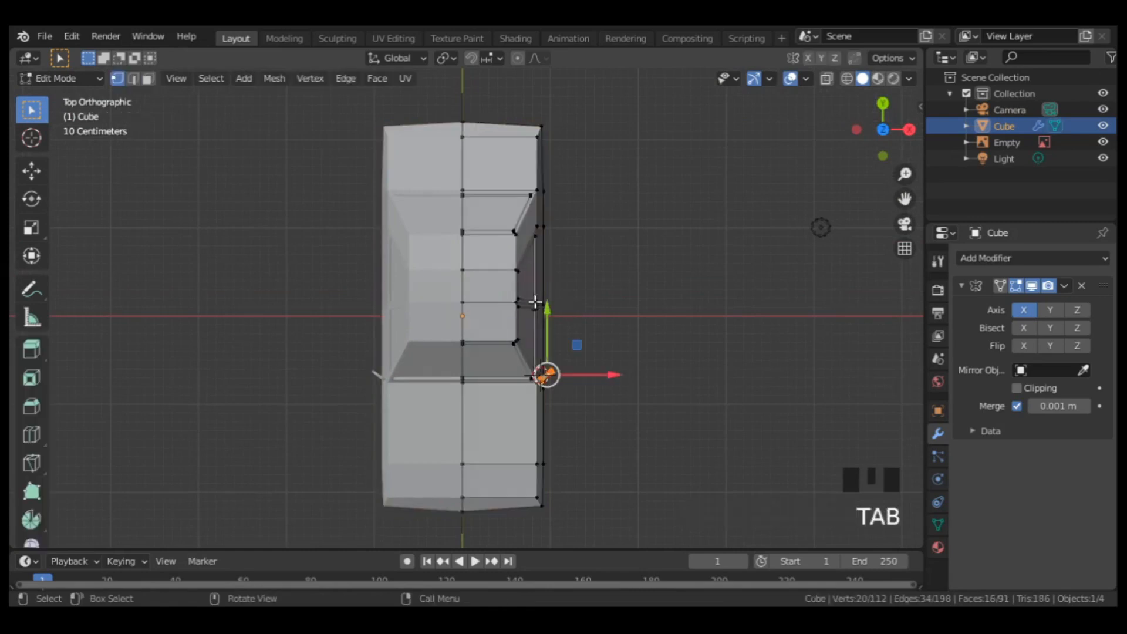
{"action": "key", "text": "shift+z"}
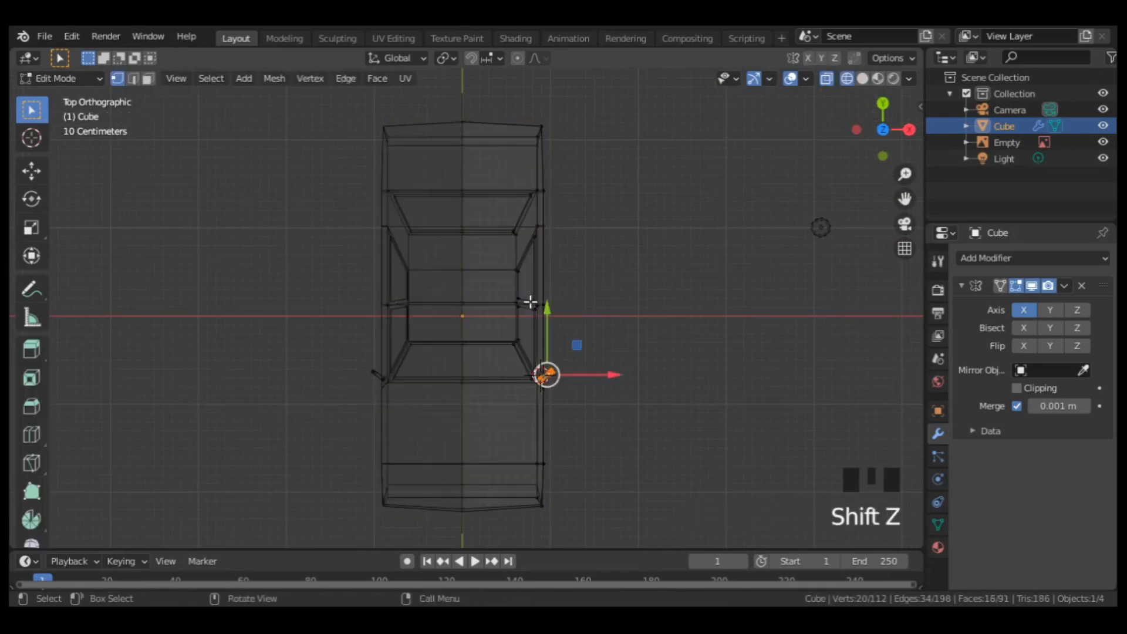
{"action": "left_click_drag", "start_coordinate": [450, 316], "coordinate": [545, 523]}
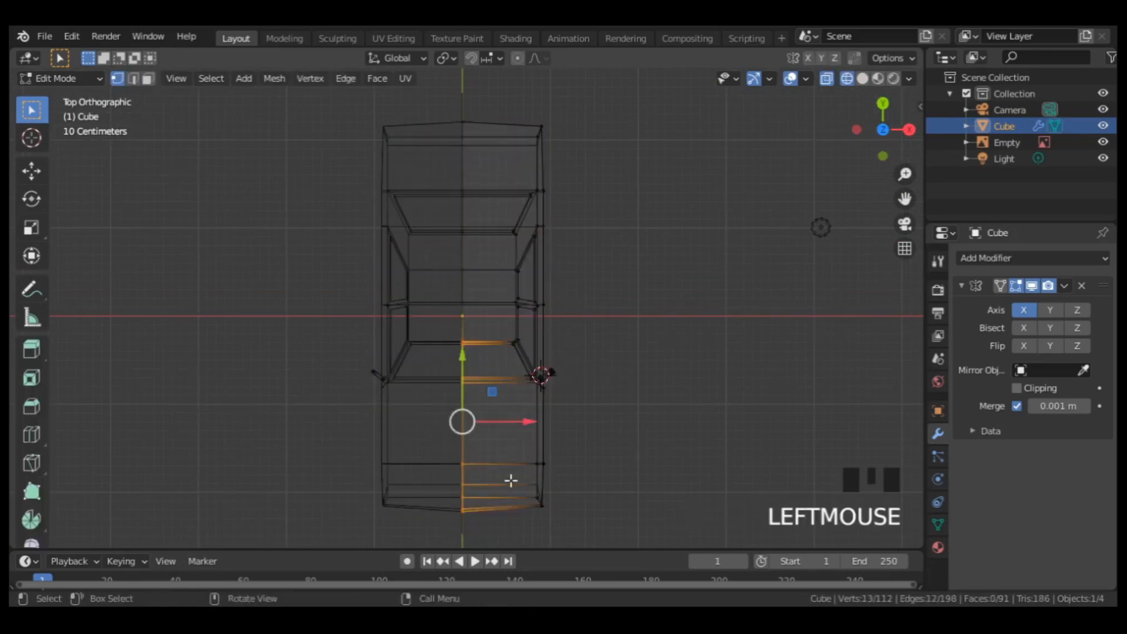
{"action": "middle_click_drag", "start_coordinate": [511, 480], "coordinate": [511, 361], "text": "shift"}
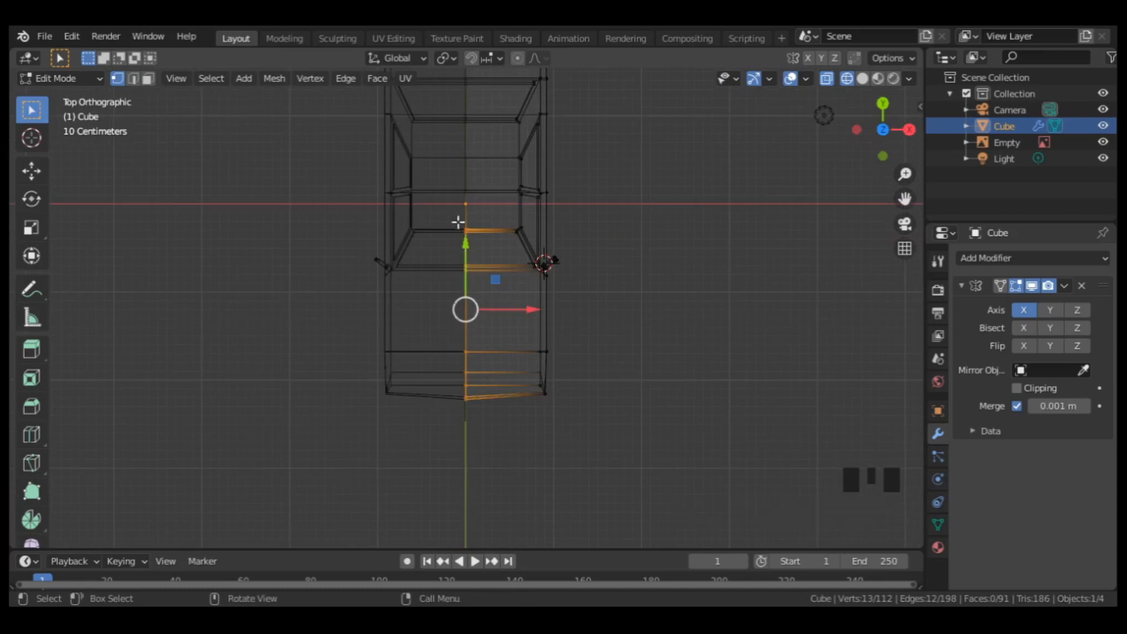
{"action": "left_click_drag", "start_coordinate": [457, 222], "coordinate": [491, 284]}
{"action": "scroll", "coordinate": [512, 271], "scroll_direction": "up", "scroll_amount": 1}
{"action": "left_click_drag", "start_coordinate": [466, 176], "coordinate": [465, 182]}
{"action": "left_click_drag", "start_coordinate": [475, 335], "coordinate": [448, 448]}
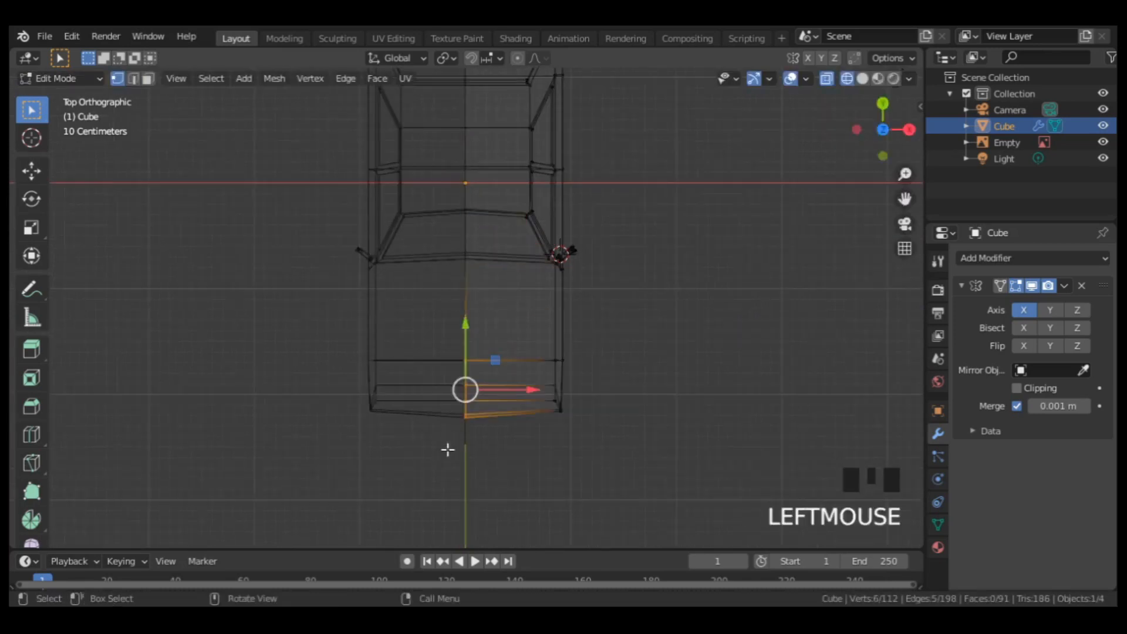
{"action": "left_click_drag", "start_coordinate": [465, 389], "coordinate": [465, 366]}
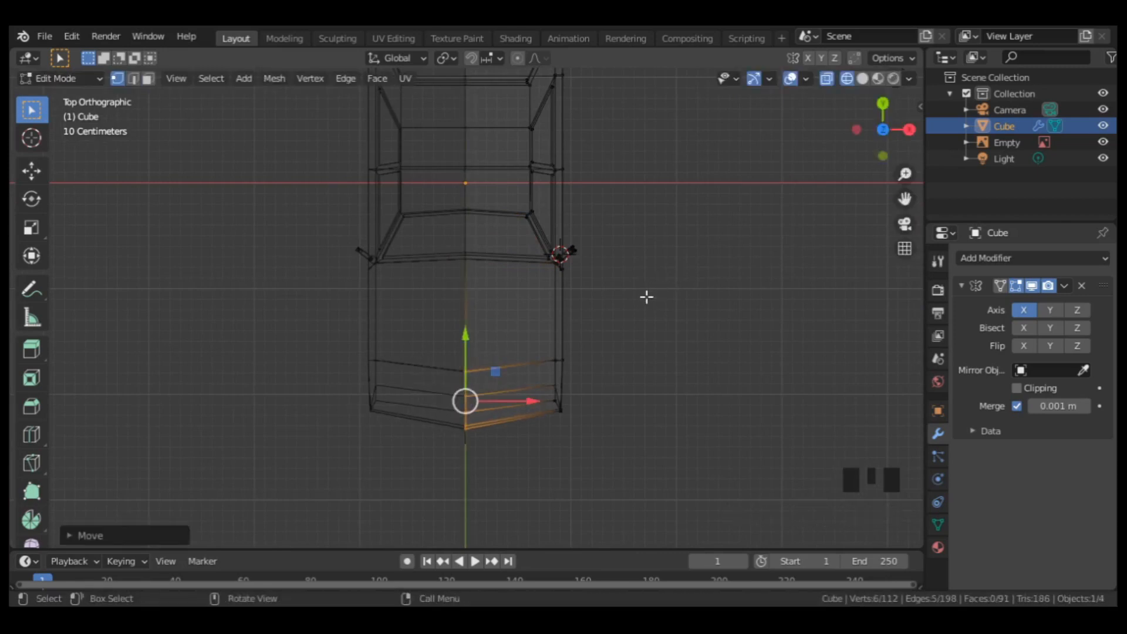
Step: Select the front face of the nose in solid front view and enable Clipping on the Mirror modifier
{"action": "key", "text": "KP_1"}
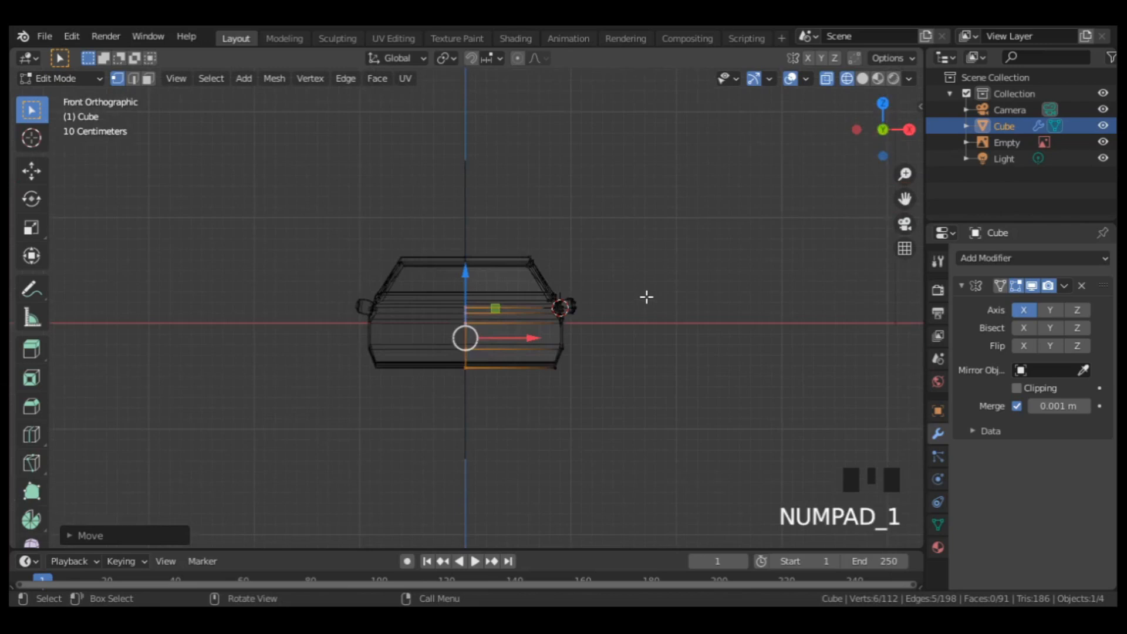
{"action": "scroll", "coordinate": [646, 297], "scroll_direction": "up", "scroll_amount": 4}
{"action": "key", "text": "shift+z"}
{"action": "key", "text": "3"}
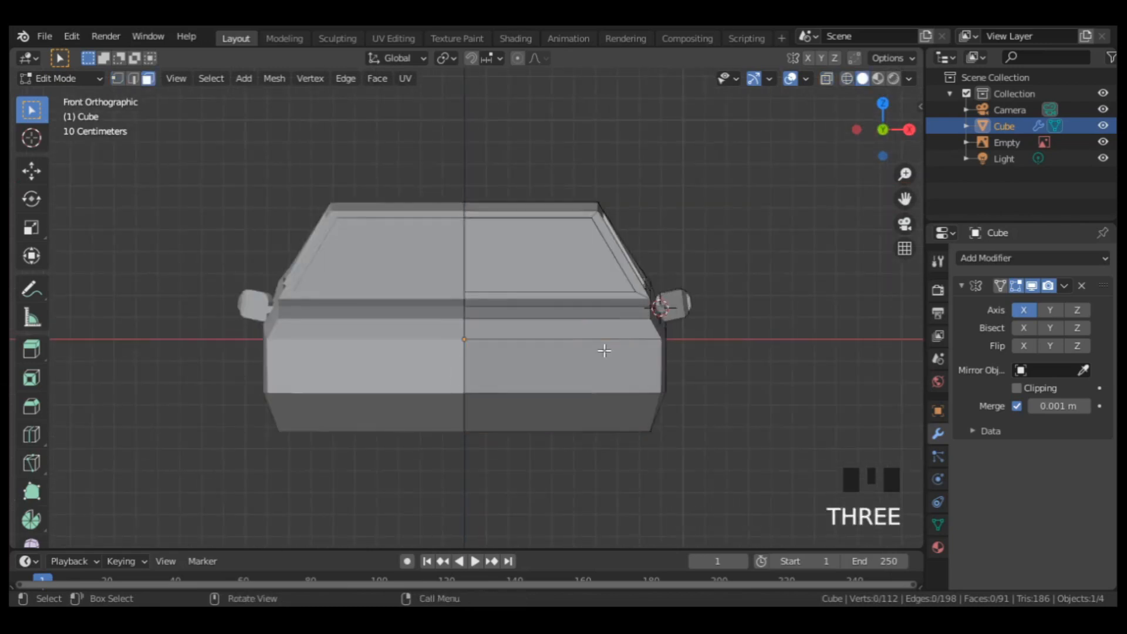
{"action": "left_click", "coordinate": [604, 358]}
{"action": "scroll", "coordinate": [757, 336], "scroll_direction": "up", "scroll_amount": 2}
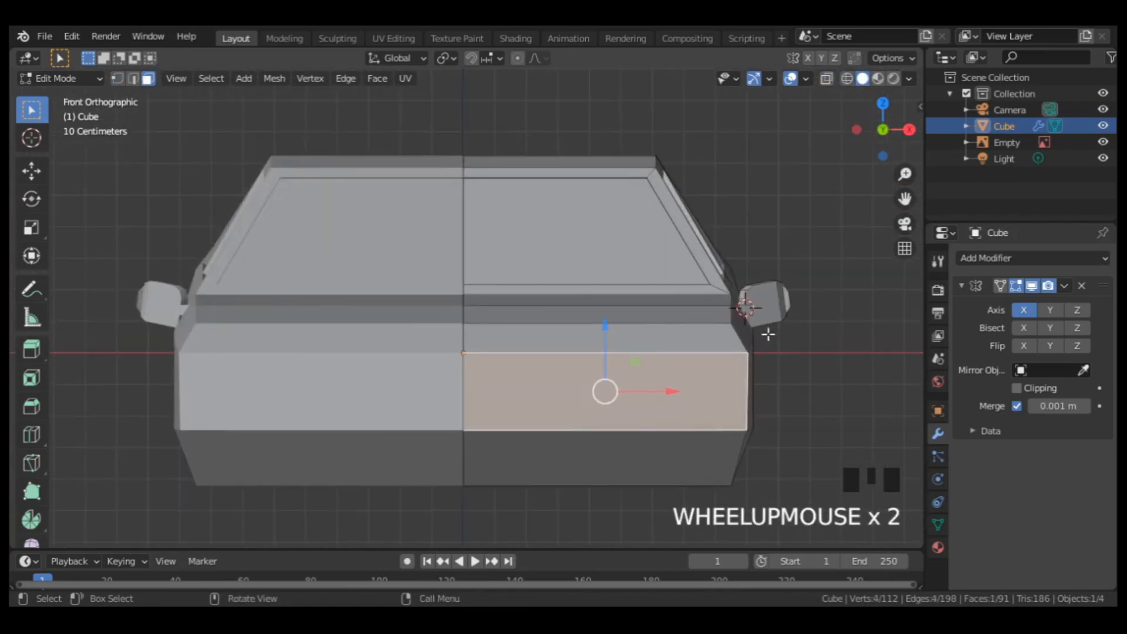
{"action": "left_click", "coordinate": [1017, 387]}
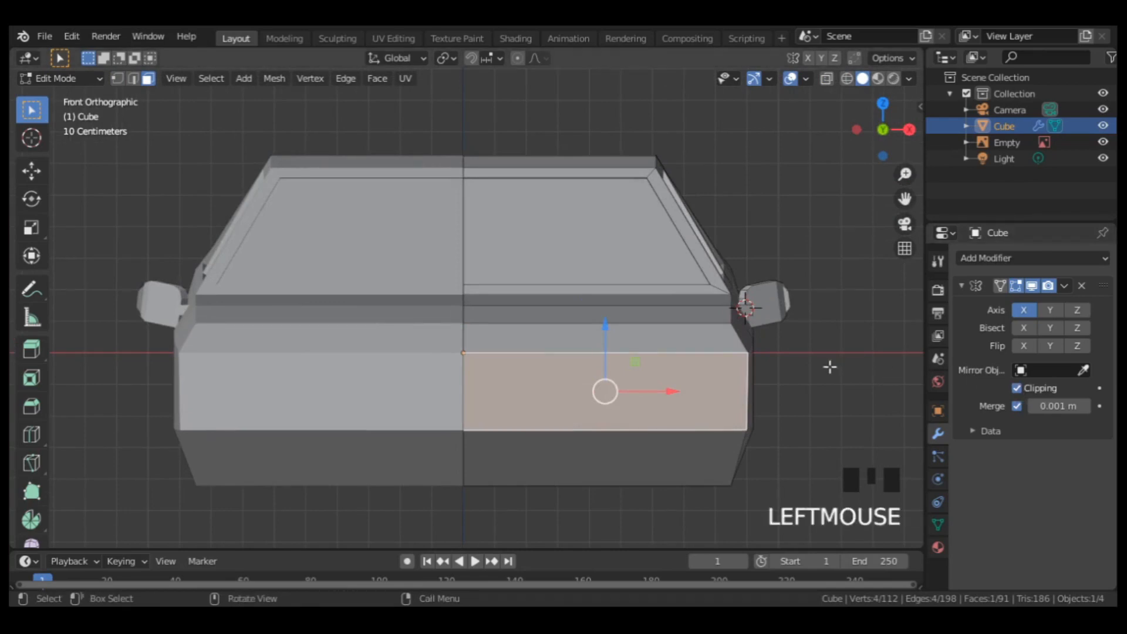
Step: Inset the selected front face with Boundary off so the inset runs to the mirror centerline
{"action": "key", "text": "i"}
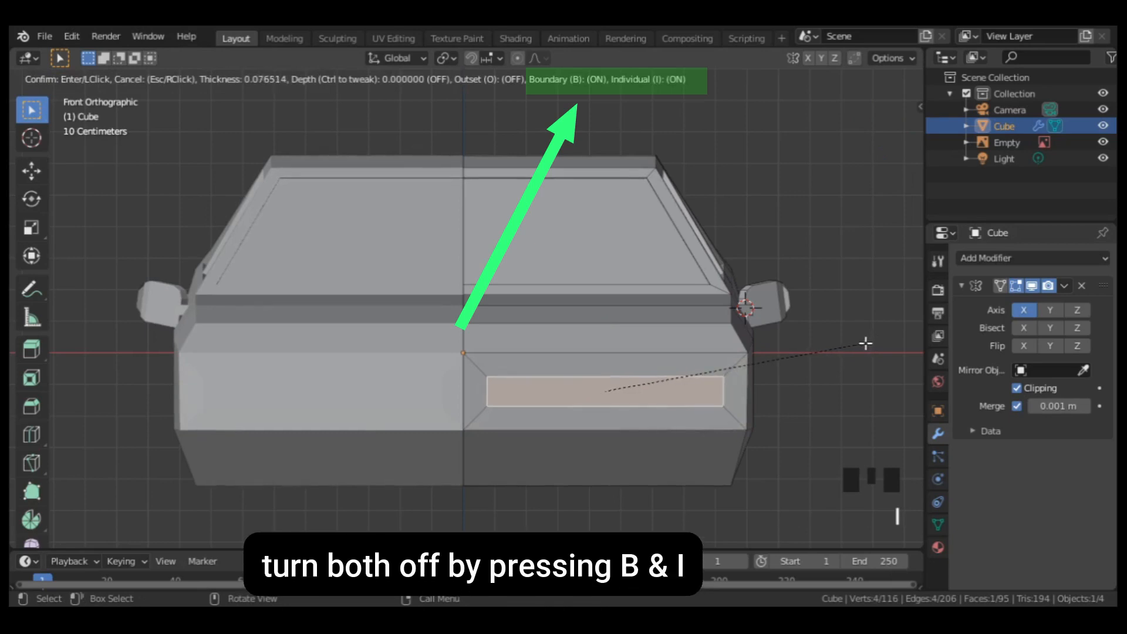
{"action": "key", "text": "b"}
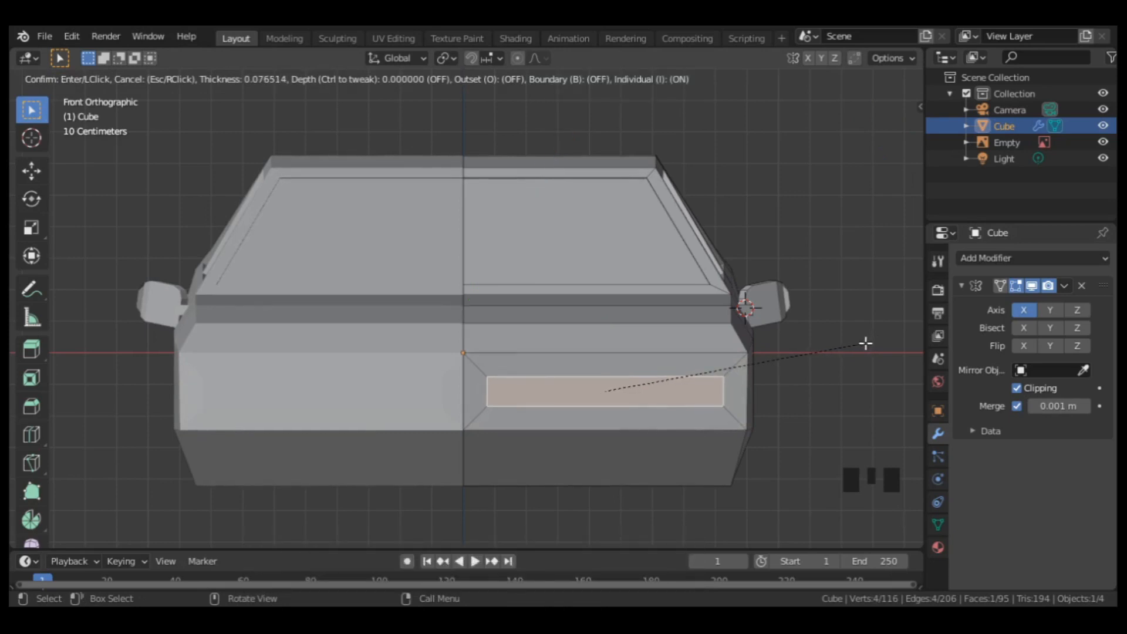
{"action": "left_click", "coordinate": [881, 345]}
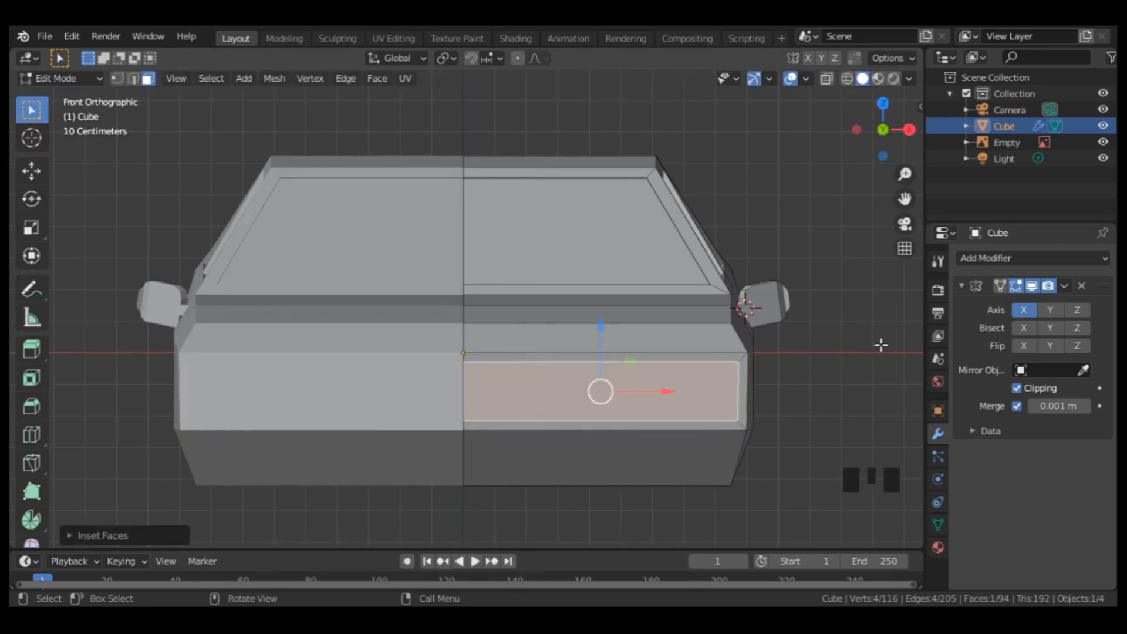
Step: Edge-slide the inset's outer vertical edge toward the centerline to narrow the grille area
{"action": "left_click", "coordinate": [739, 387]}
{"action": "key", "text": "g"}
{"action": "key", "text": "g"}
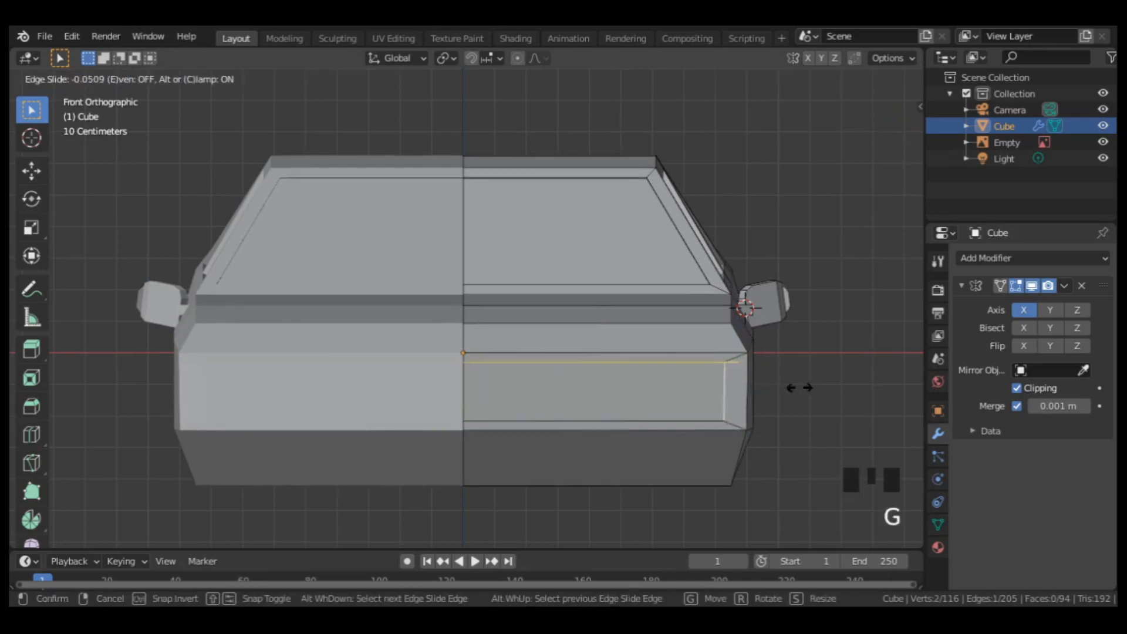
{"action": "left_click", "coordinate": [757, 384]}
Step: Select the inset grille face and extrude it inward to form a recess in the nose
{"action": "key", "text": "3"}
{"action": "left_click", "coordinate": [583, 391]}
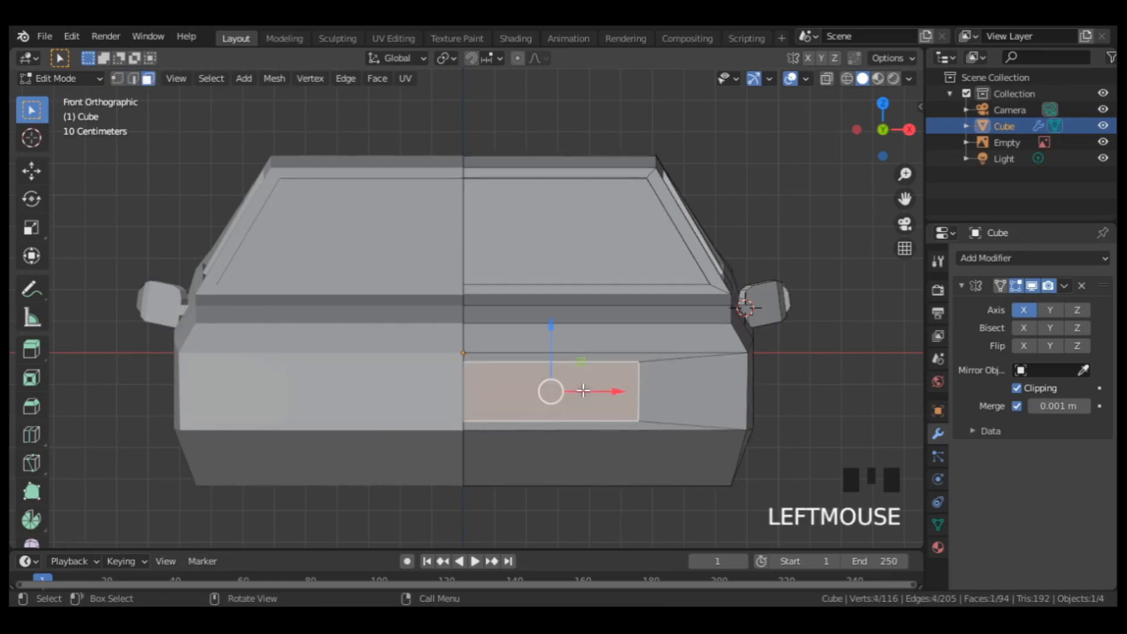
{"action": "middle_click_drag", "start_coordinate": [583, 390], "coordinate": [604, 410]}
{"action": "scroll", "coordinate": [603, 410], "scroll_direction": "down", "scroll_amount": 2}
{"action": "key", "text": "e"}
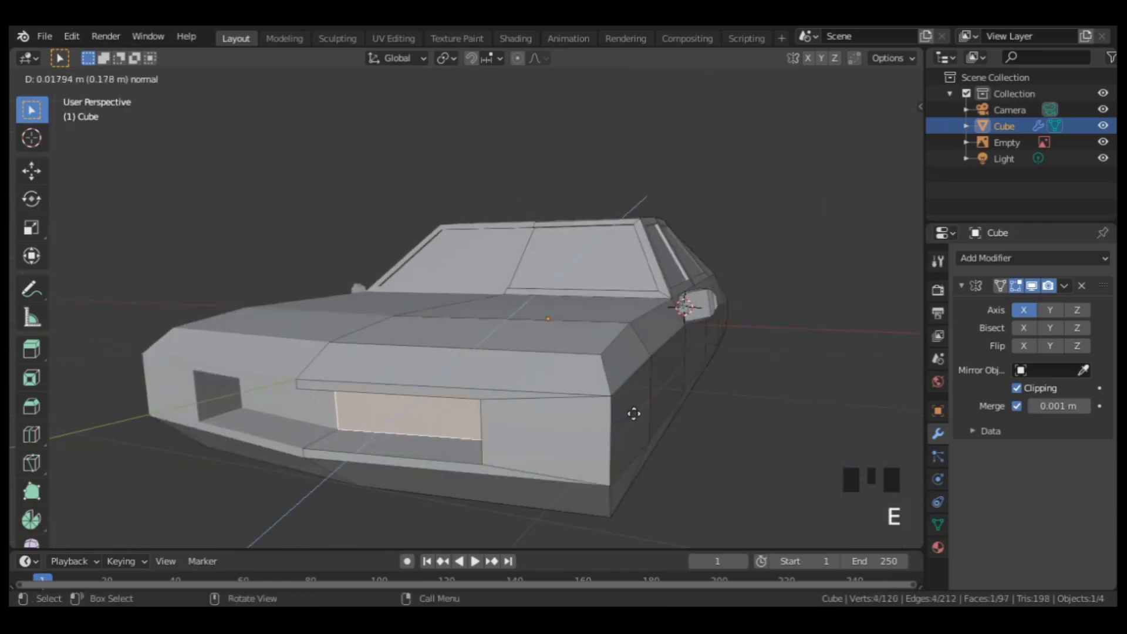
{"action": "left_click", "coordinate": [624, 417]}
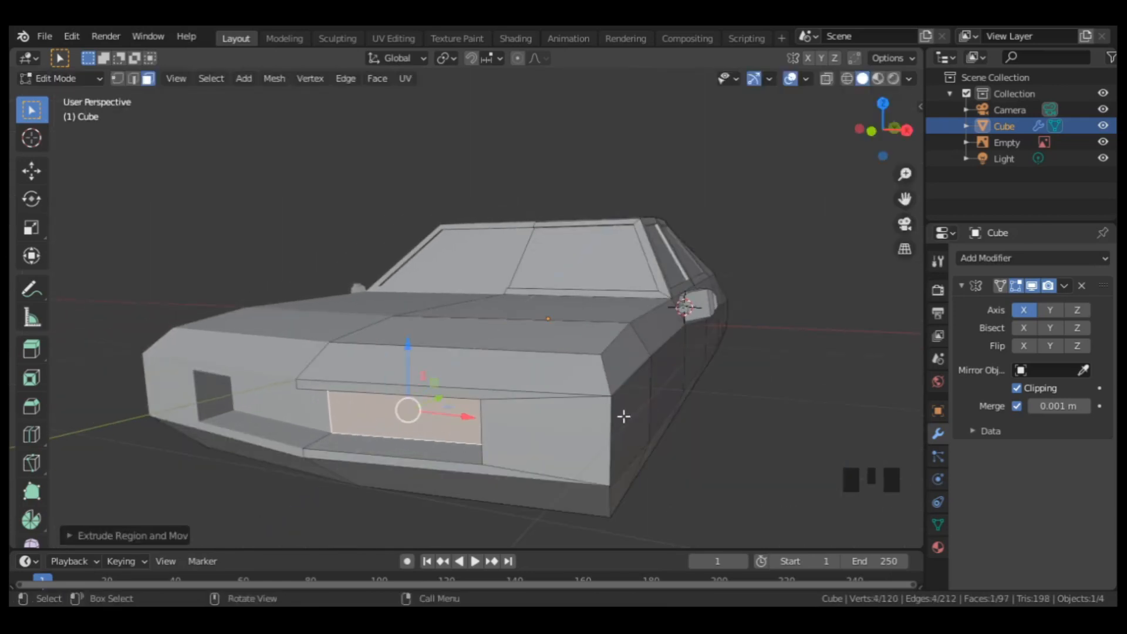
Step: Duplicate the recessed grille face in place and move the copy about 0.09 m forward along Y
{"action": "key", "text": "shift+d"}
{"action": "right_click", "coordinate": [546, 411]}
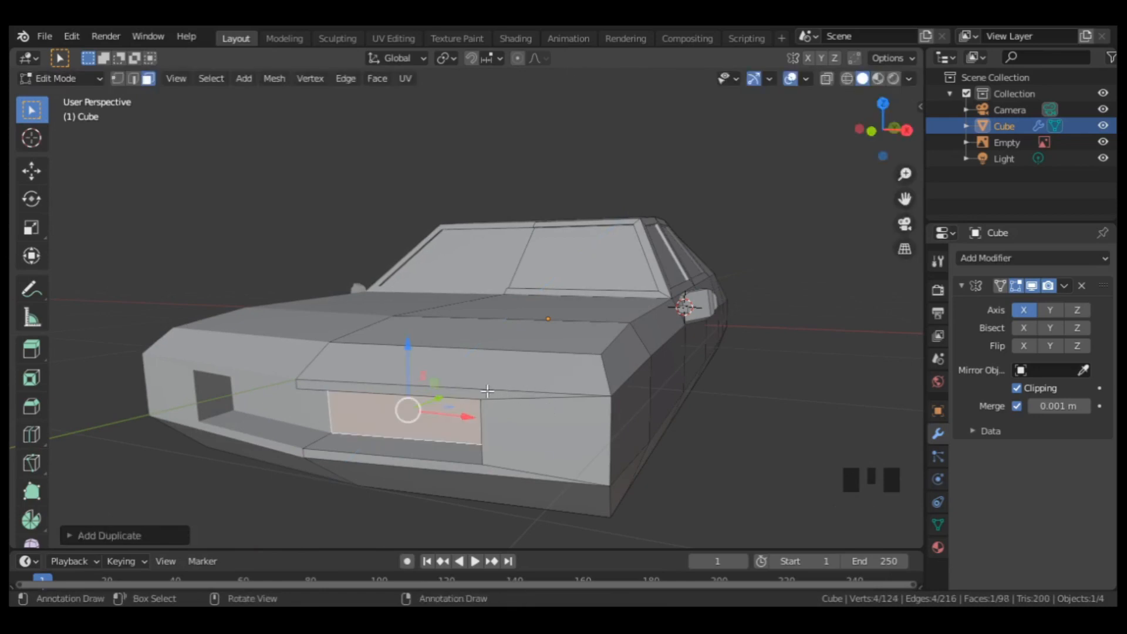
{"action": "left_click_drag", "start_coordinate": [434, 399], "coordinate": [416, 410]}
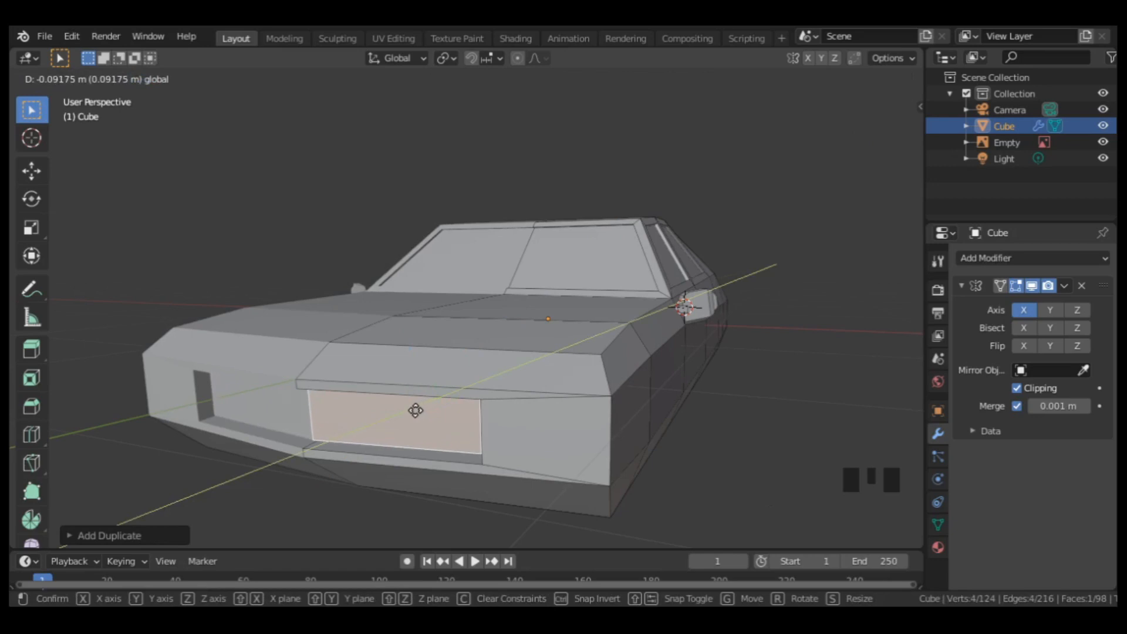
Step: Divide the duplicated grille face with six evenly spaced horizontal loop cuts, leaving them unslid
{"action": "left_click_drag", "start_coordinate": [416, 411], "coordinate": [416, 410]}
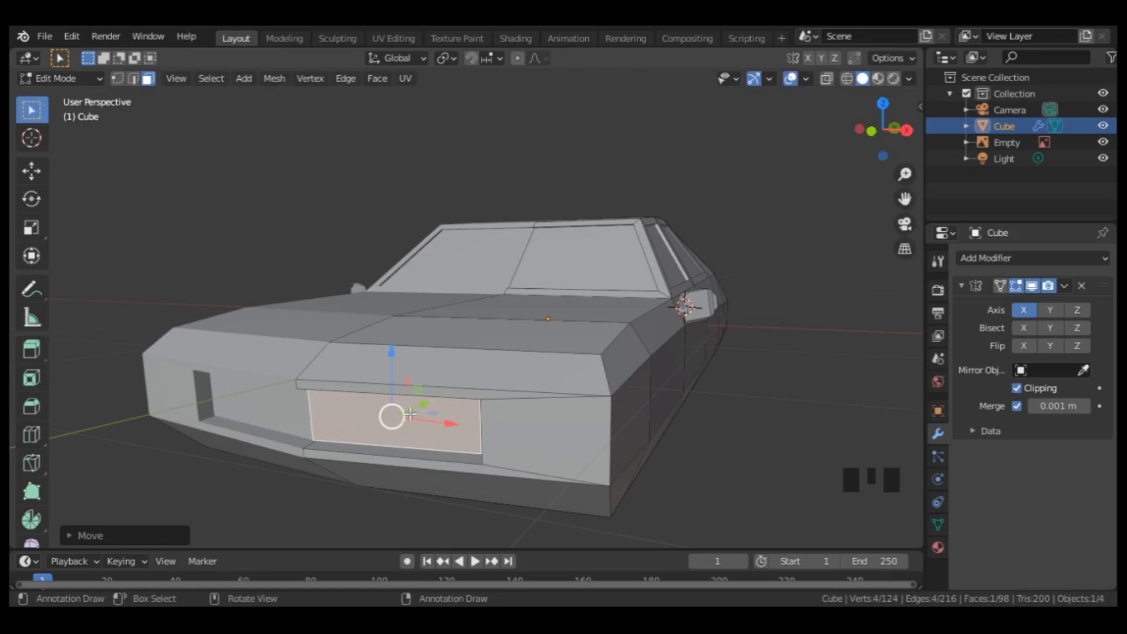
{"action": "key", "text": "ctrl"}
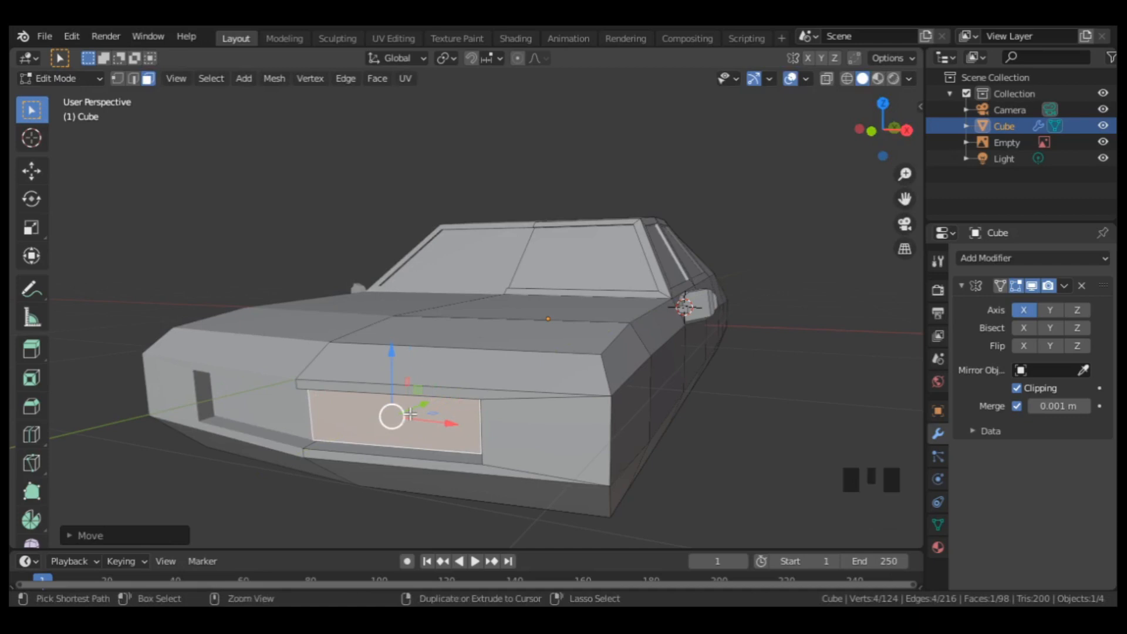
{"action": "key", "text": "ctrl+r"}
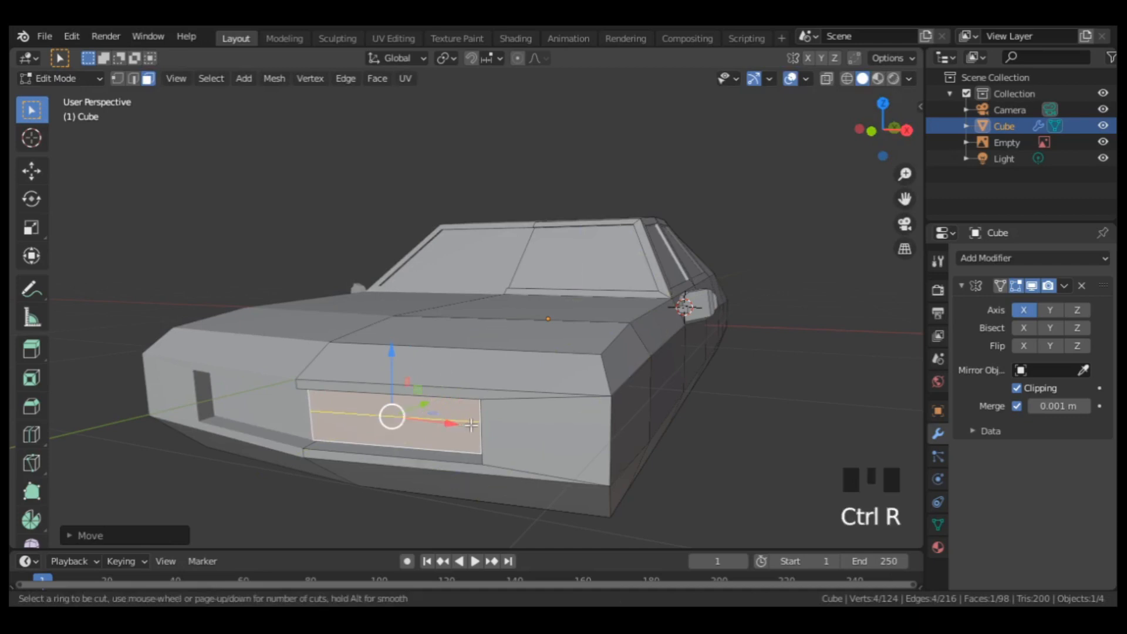
{"action": "scroll", "coordinate": [472, 424], "scroll_direction": "up", "scroll_amount": 2}
{"action": "scroll", "coordinate": [471, 424], "scroll_direction": "up", "scroll_amount": 1}
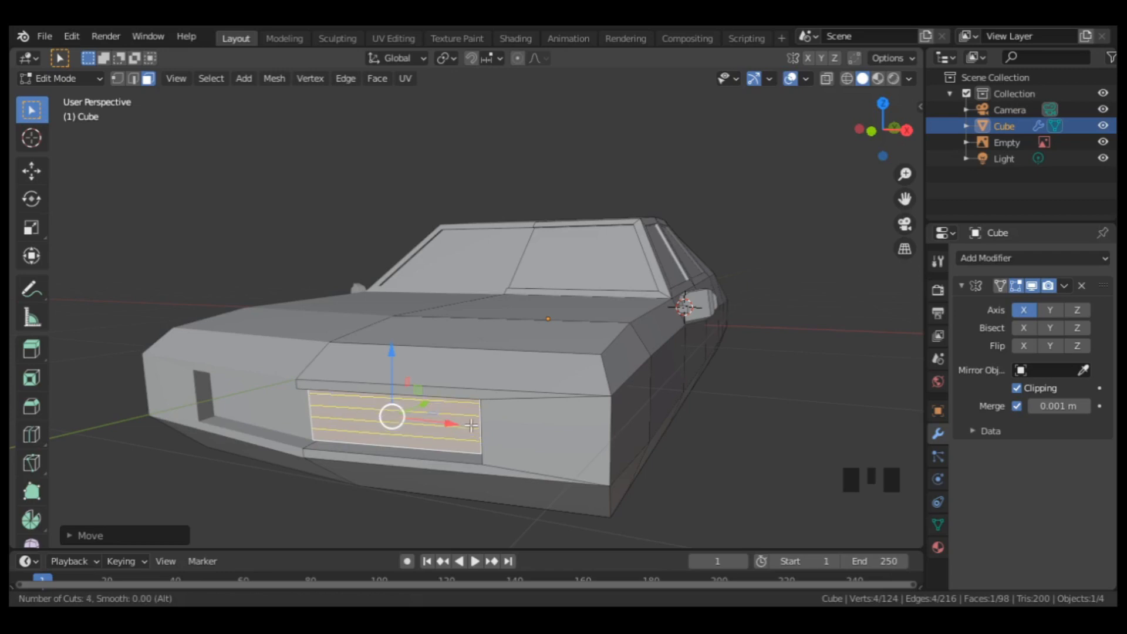
{"action": "scroll", "coordinate": [471, 425], "scroll_direction": "up", "scroll_amount": 1}
{"action": "scroll", "coordinate": [471, 425], "scroll_direction": "up", "scroll_amount": 1}
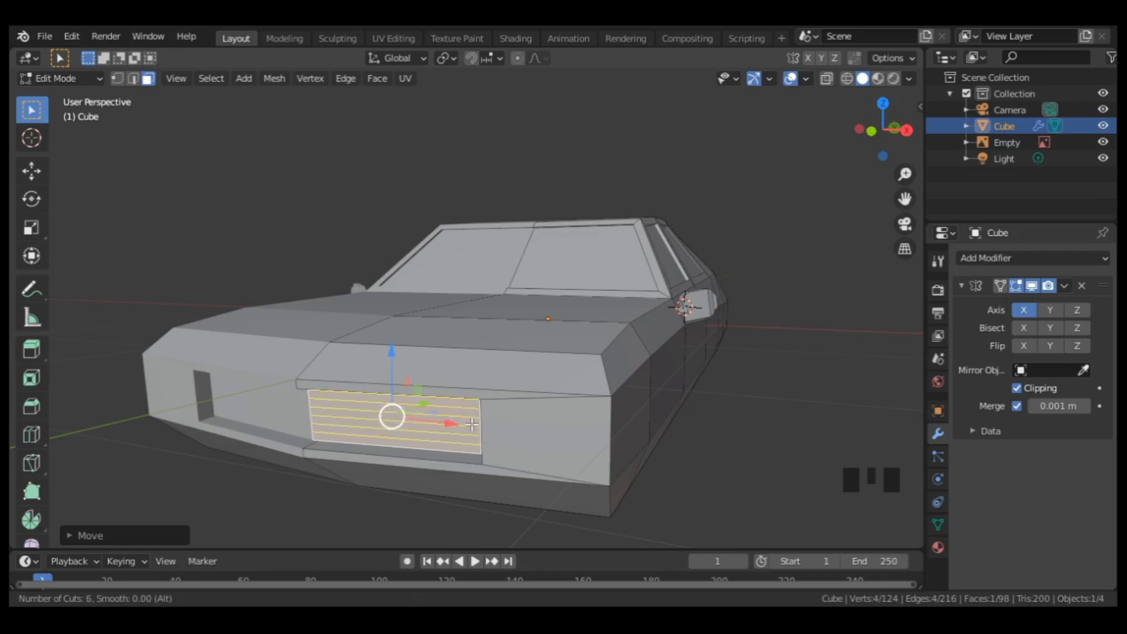
{"action": "left_click", "coordinate": [471, 424]}
{"action": "right_click", "coordinate": [471, 425]}
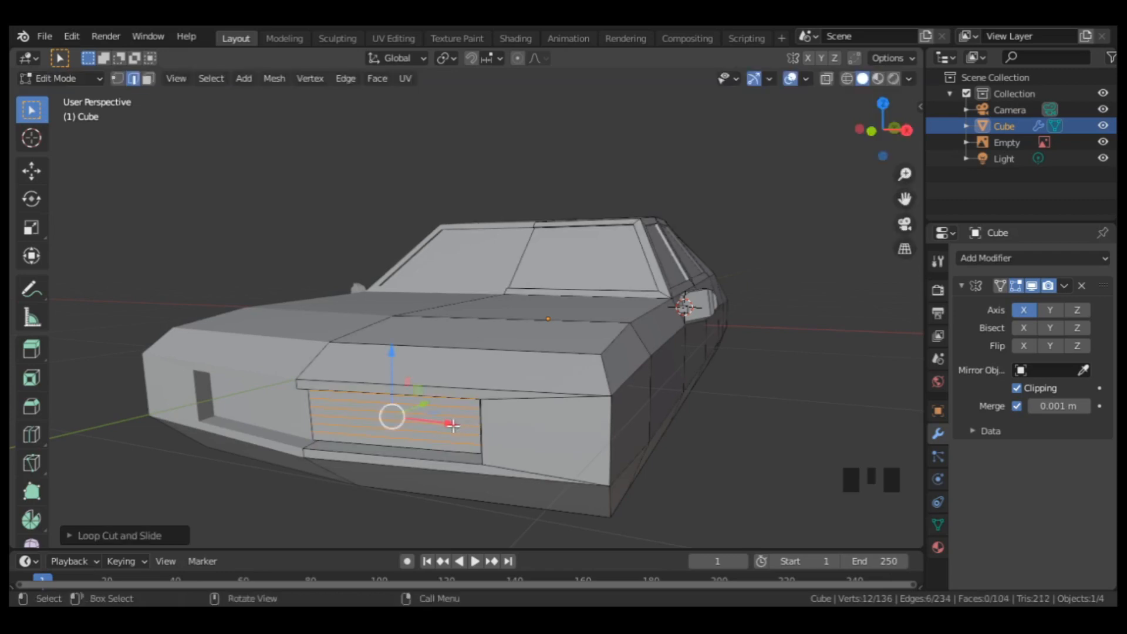
Step: Select three alternating horizontal strips of the grille face and extrude them outward into raised slats
{"action": "middle_click_drag", "start_coordinate": [472, 424], "coordinate": [485, 405]}
{"action": "scroll", "coordinate": [485, 405], "scroll_direction": "up", "scroll_amount": 2}
{"action": "key", "text": "3"}
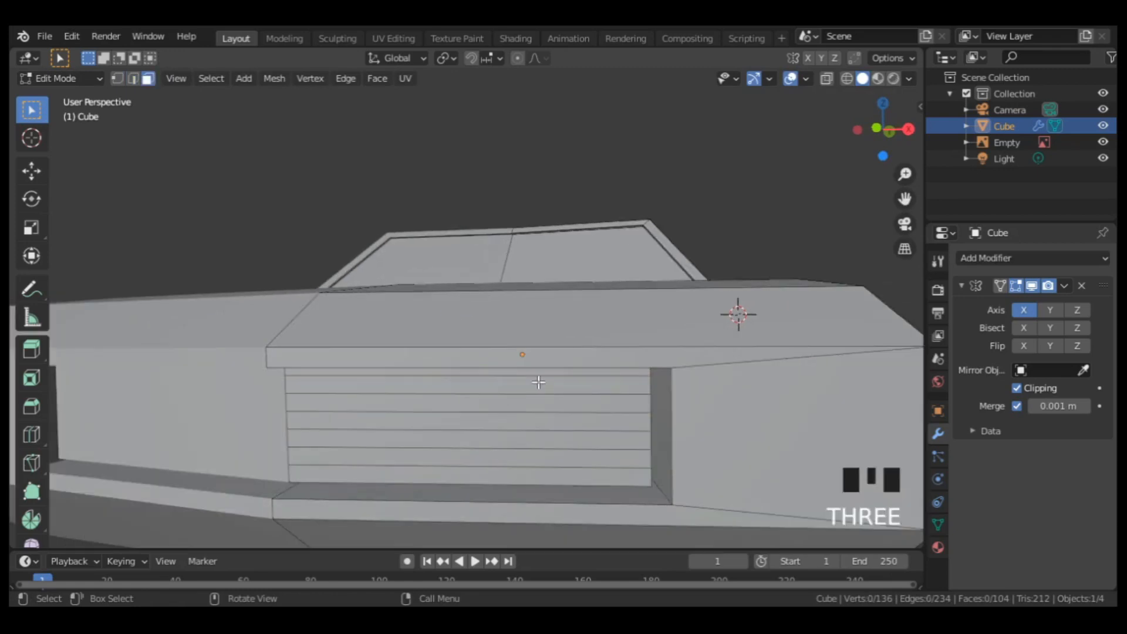
{"action": "left_click", "coordinate": [537, 385]}
{"action": "left_click", "coordinate": [523, 422], "text": "shift"}
{"action": "left_click", "coordinate": [527, 456], "text": "shift"}
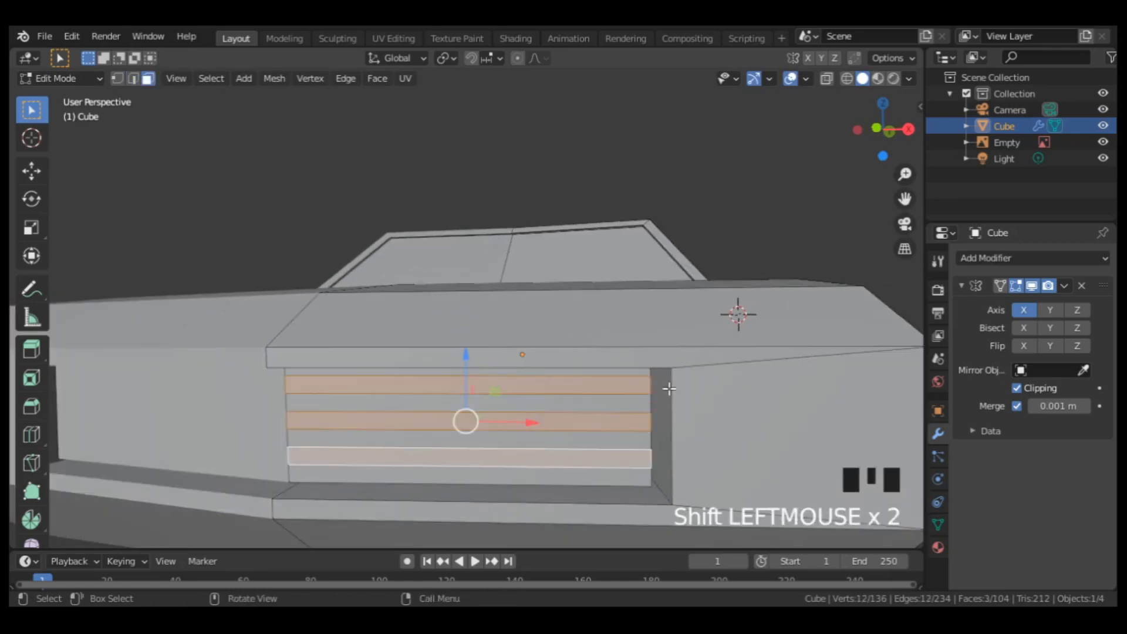
{"action": "middle_click_drag", "start_coordinate": [669, 389], "coordinate": [631, 405]}
{"action": "key", "text": "e"}
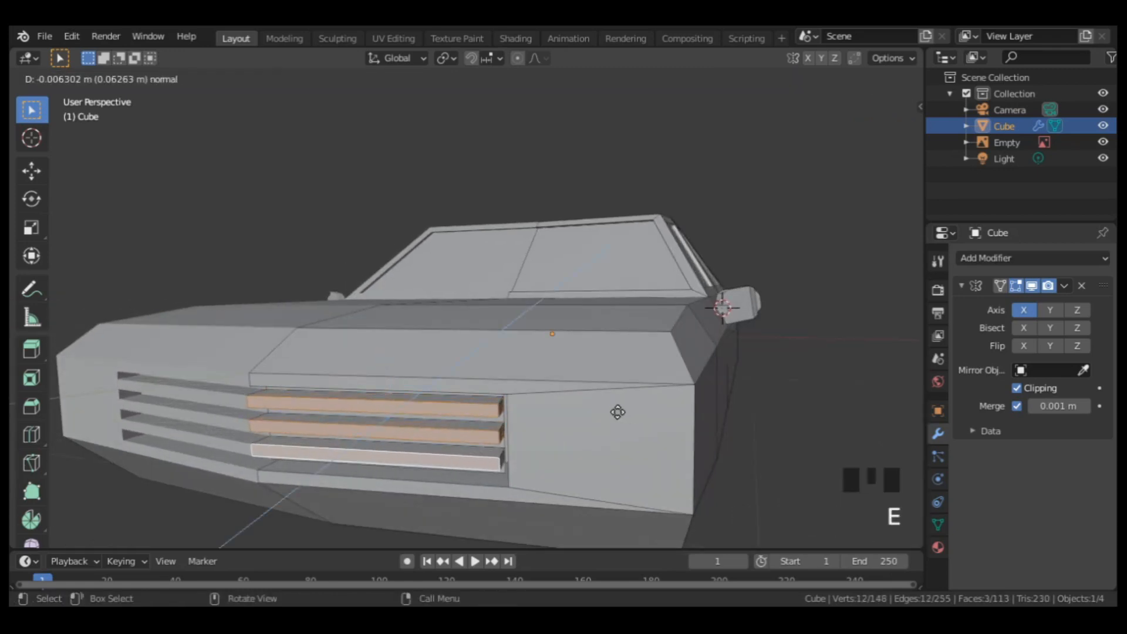
{"action": "left_click", "coordinate": [622, 412]}
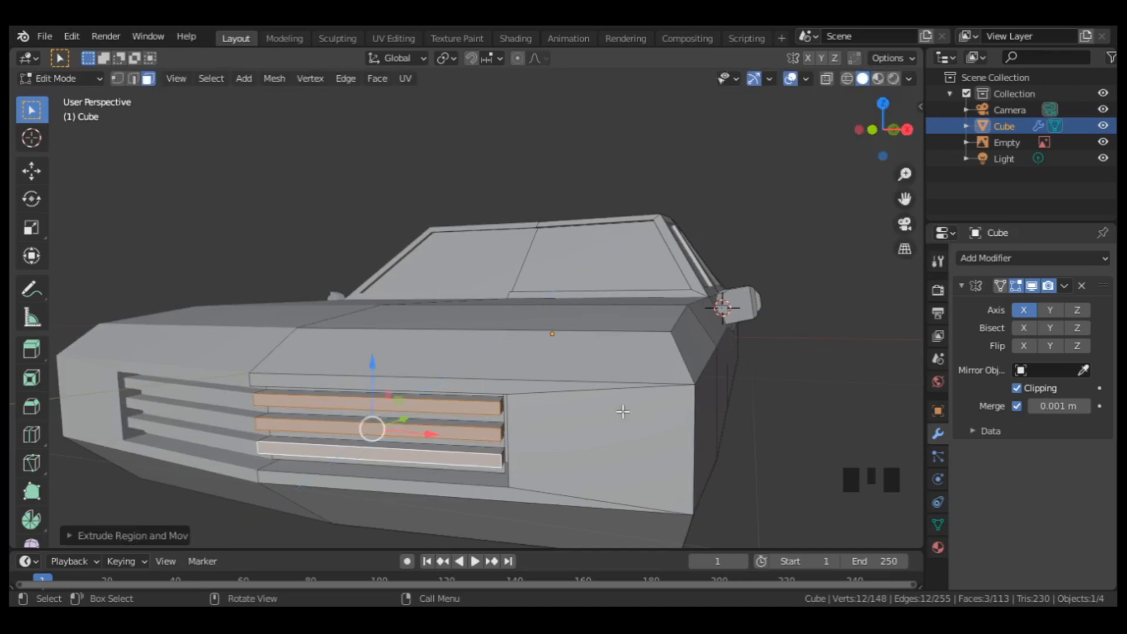
Step: Inset the front face beside the grille by about 0.029 m and extrude it inward as a headlight recess
{"action": "left_click", "coordinate": [636, 411]}
{"action": "key", "text": "i"}
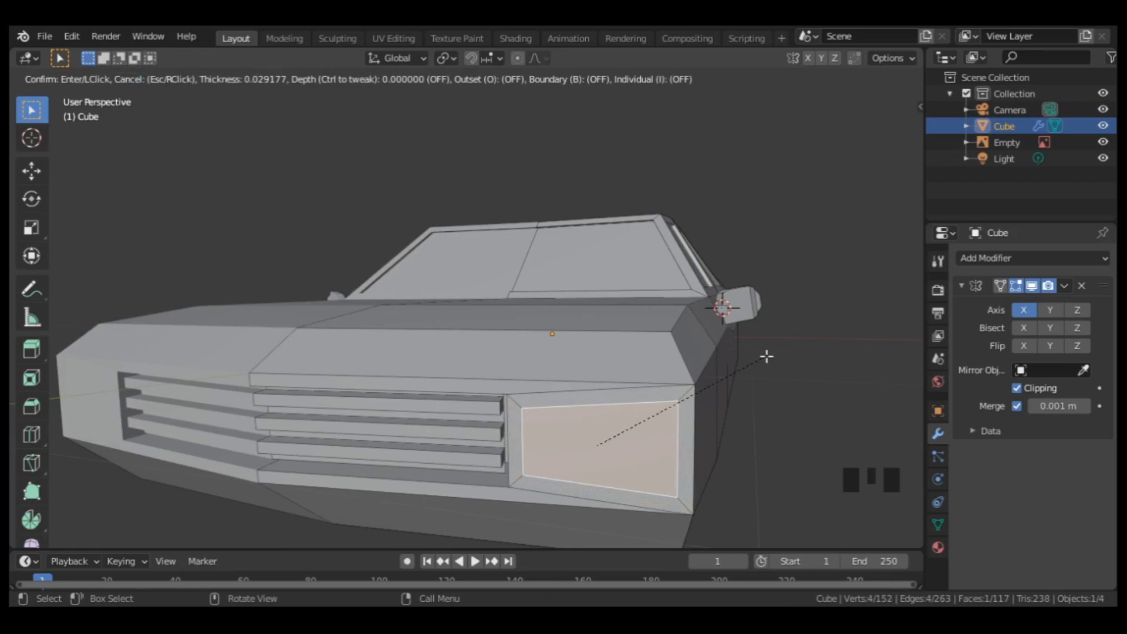
{"action": "left_click", "coordinate": [766, 357]}
{"action": "key", "text": "e"}
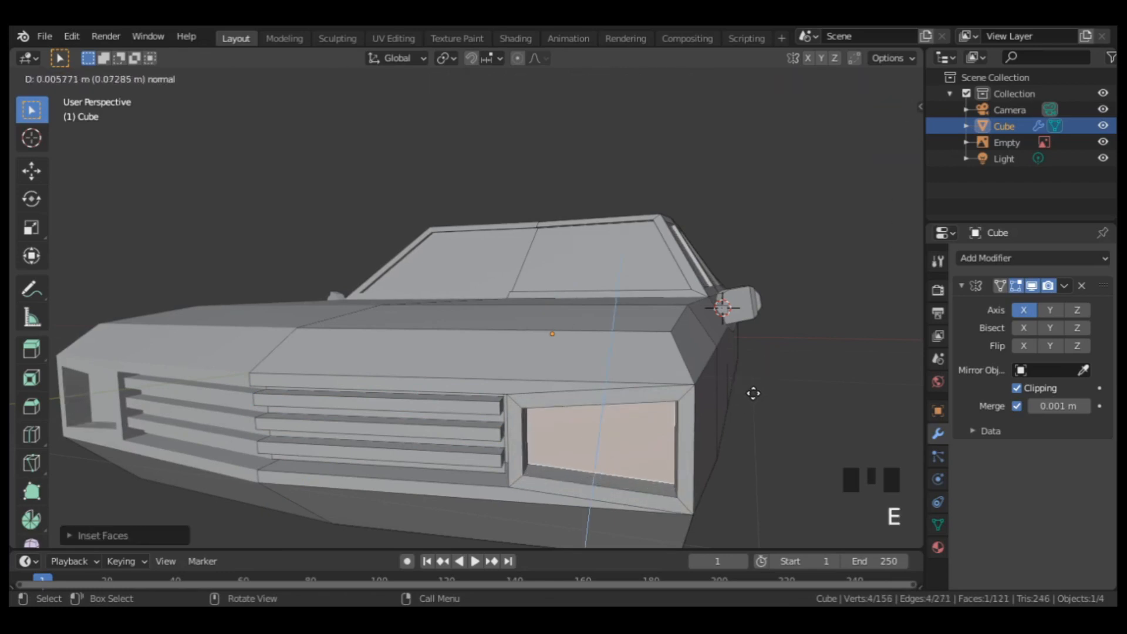
{"action": "left_click", "coordinate": [752, 394]}
Step: Place the 3D cursor near the outer end of the rear face, and with mirror Clipping off add a cube there
{"action": "scroll", "coordinate": [732, 403], "scroll_direction": "down", "scroll_amount": 3}
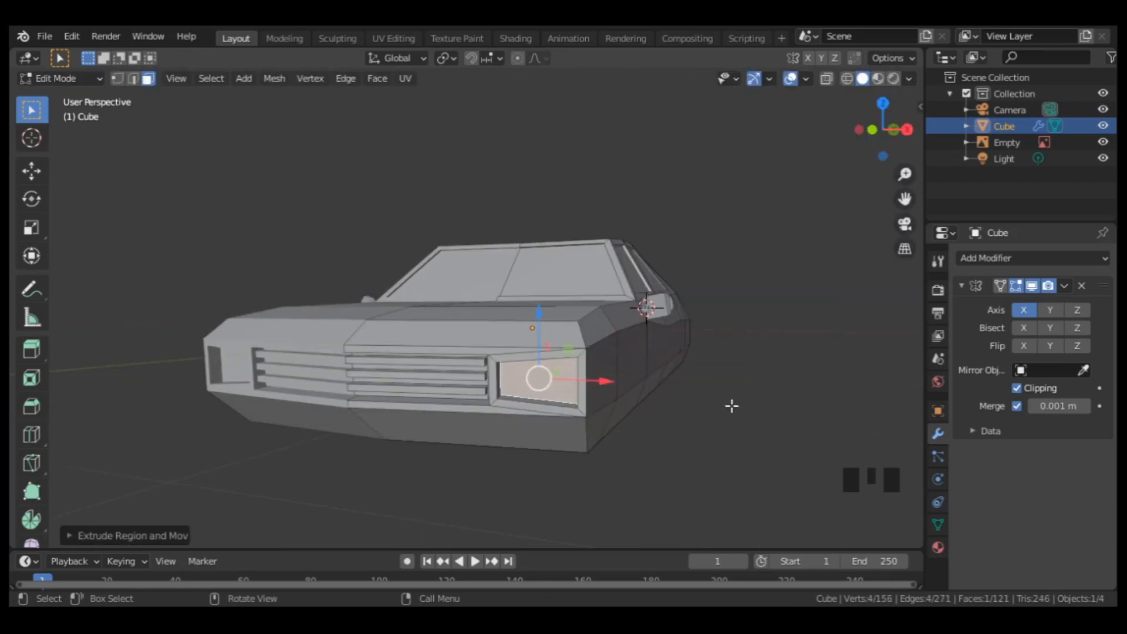
{"action": "key", "text": "ctrl+KP_1"}
{"action": "middle_click_drag", "start_coordinate": [669, 404], "coordinate": [478, 333], "text": "shift"}
{"action": "scroll", "coordinate": [415, 326], "scroll_direction": "up", "scroll_amount": 3}
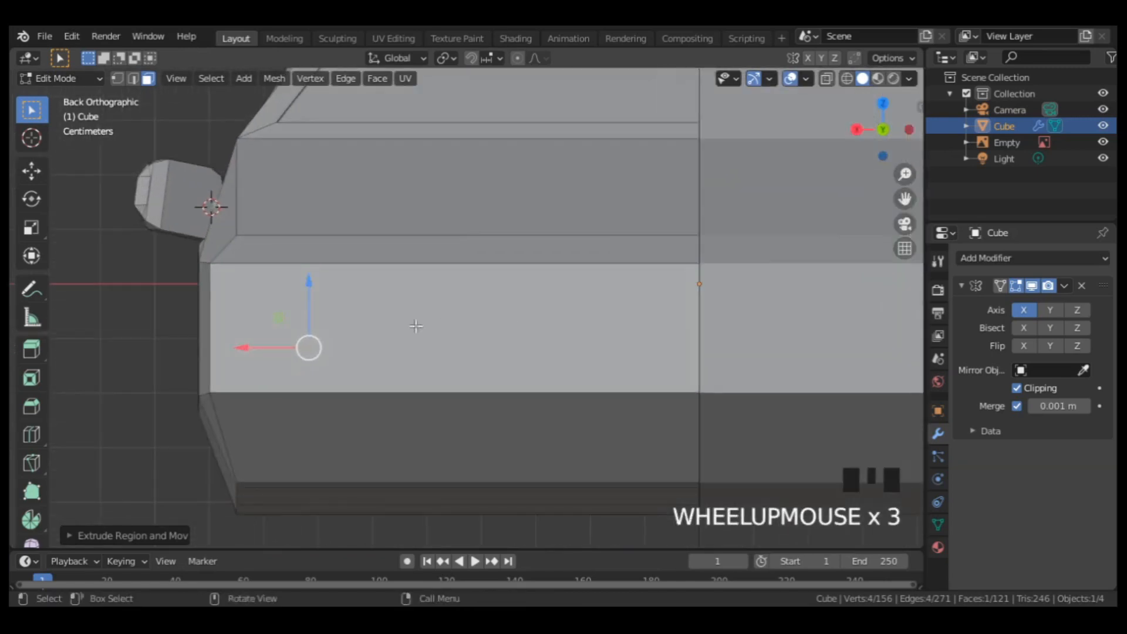
{"action": "left_click", "coordinate": [356, 321]}
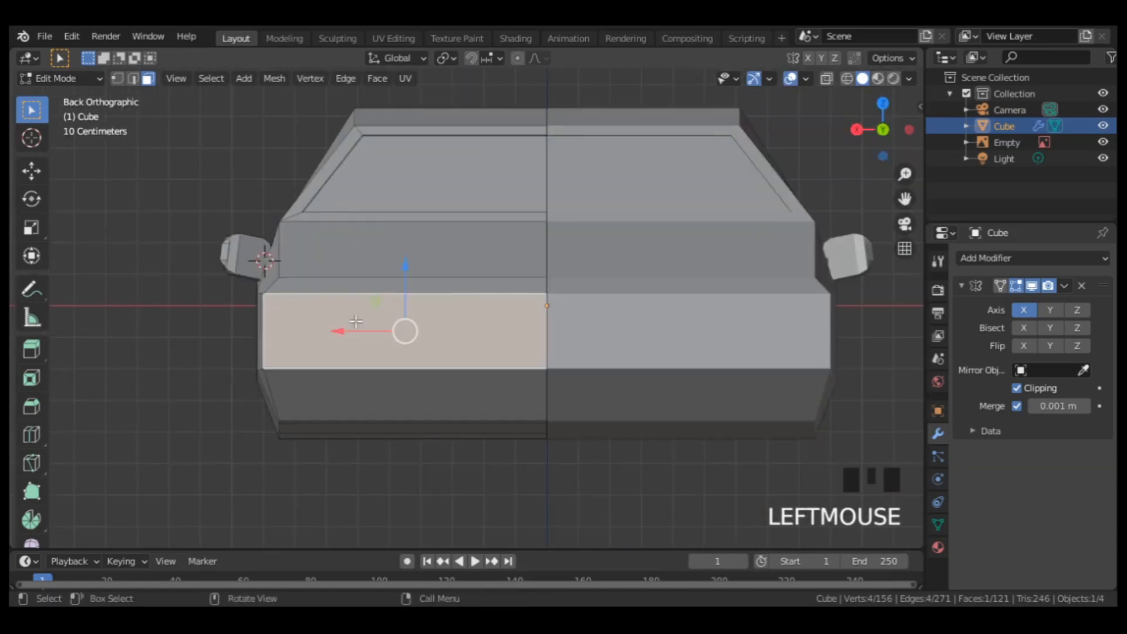
{"action": "right_click", "coordinate": [280, 332], "text": "shift"}
{"action": "right_click", "coordinate": [286, 330], "text": "shift"}
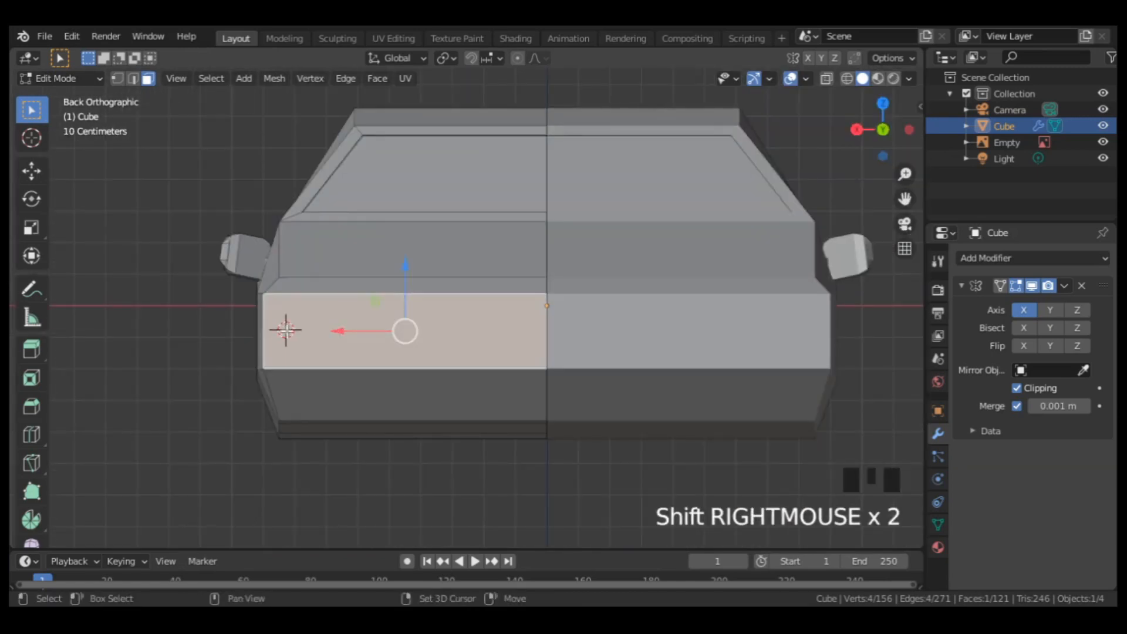
{"action": "left_click", "coordinate": [1017, 390]}
{"action": "key", "text": "shift+a"}
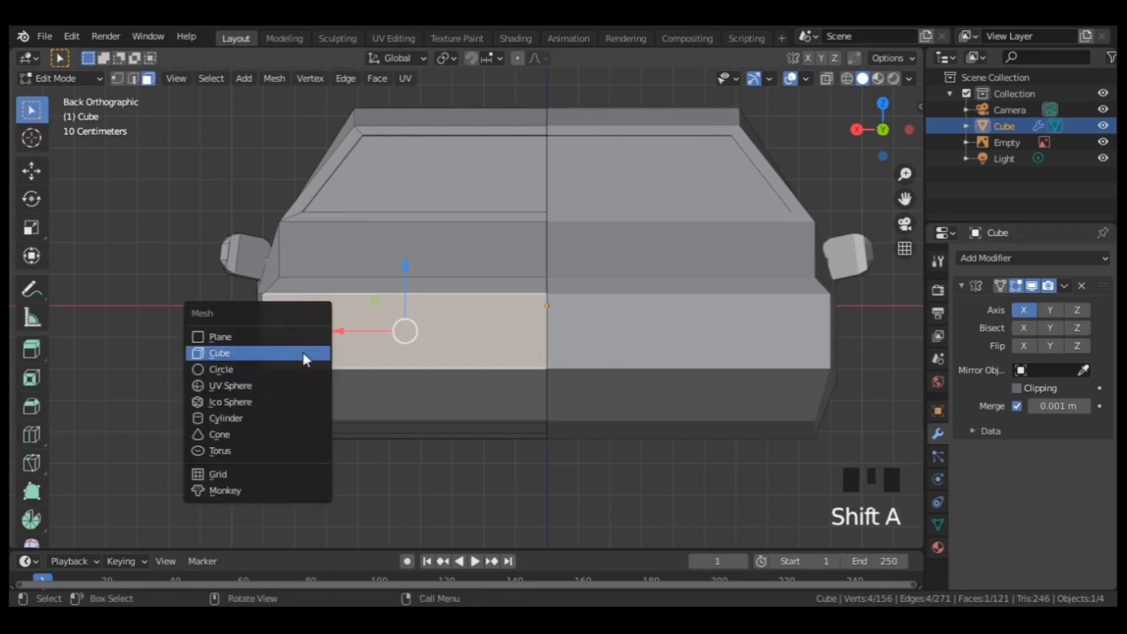
{"action": "left_click", "coordinate": [300, 358]}
Step: Scale the new cube down, adjust its height along Z, and move it into the rear corner as a taillight block
{"action": "scroll", "coordinate": [416, 370], "scroll_direction": "down", "scroll_amount": 7}
{"action": "middle_click_drag", "start_coordinate": [416, 369], "coordinate": [629, 377]}
{"action": "key", "text": "s"}
{"action": "left_click", "coordinate": [712, 352]}
{"action": "scroll", "coordinate": [616, 346], "scroll_direction": "up", "scroll_amount": 4}
{"action": "key", "text": "s"}
{"action": "key", "text": "z"}
{"action": "left_click", "coordinate": [664, 393]}
{"action": "left_click_drag", "start_coordinate": [596, 436], "coordinate": [577, 430]}
{"action": "left_click_drag", "start_coordinate": [535, 365], "coordinate": [533, 369]}
{"action": "left_click", "coordinate": [573, 424]}
{"action": "left_click_drag", "start_coordinate": [593, 433], "coordinate": [581, 433]}
{"action": "double_click", "coordinate": [526, 423]}
Step: Add two evenly spaced horizontal loop cuts around the taillight block
{"action": "key", "text": "ctrl+r"}
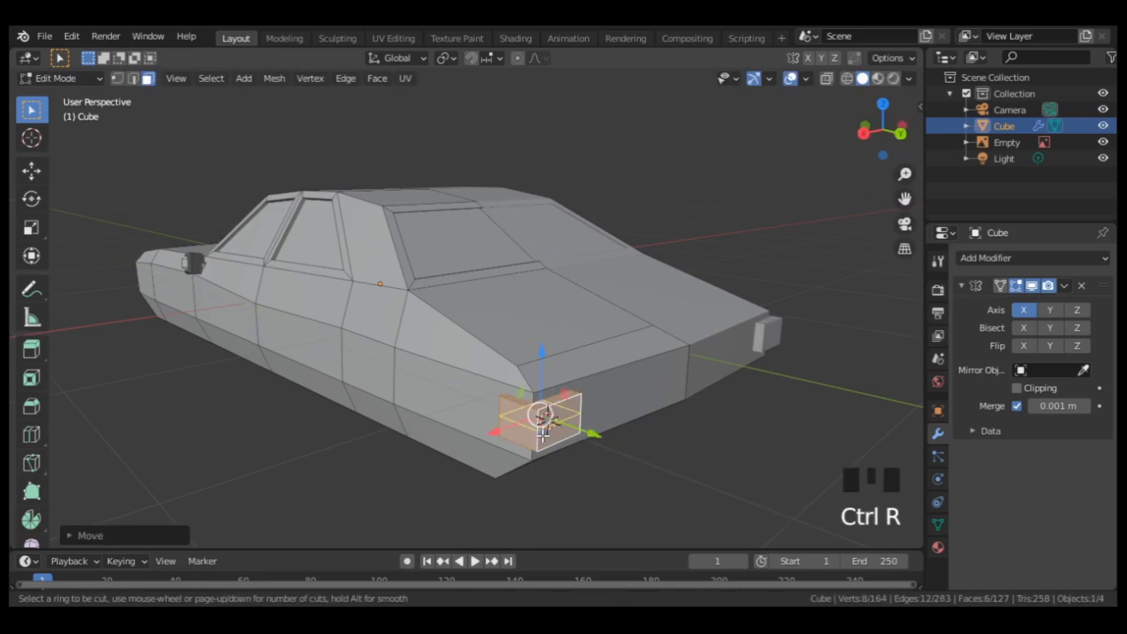
{"action": "scroll", "coordinate": [543, 435], "scroll_direction": "up", "scroll_amount": 1}
{"action": "left_click", "coordinate": [543, 434]}
{"action": "right_click", "coordinate": [622, 432]}
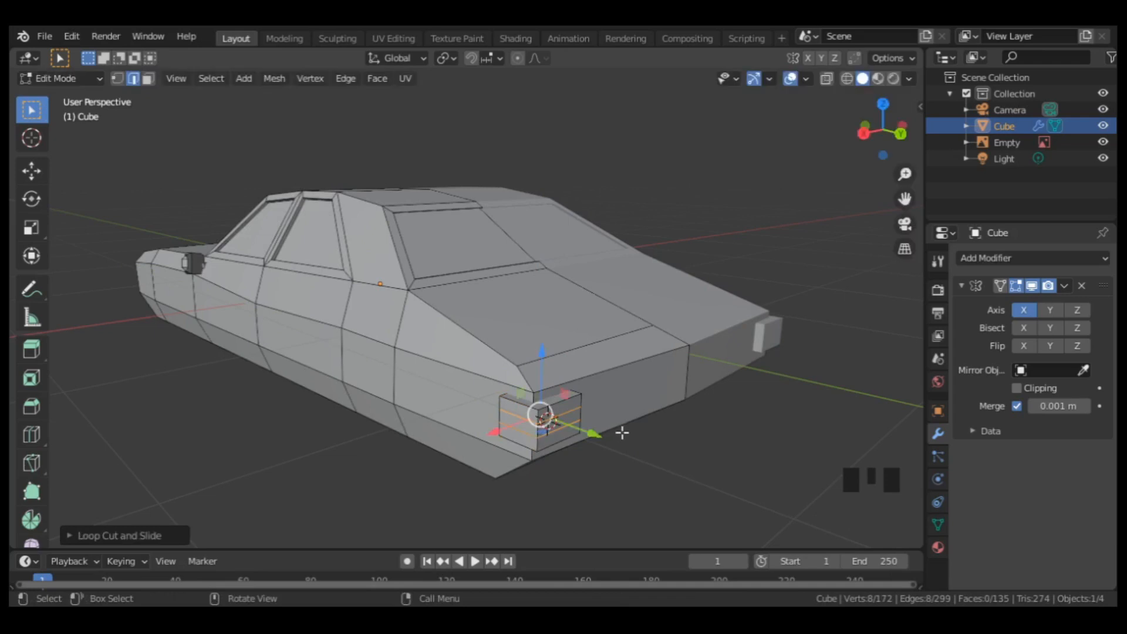
Step: Turn mirror Clipping back on and inset the rear body face so the inset runs to the centerline
{"action": "left_click", "coordinate": [681, 381]}
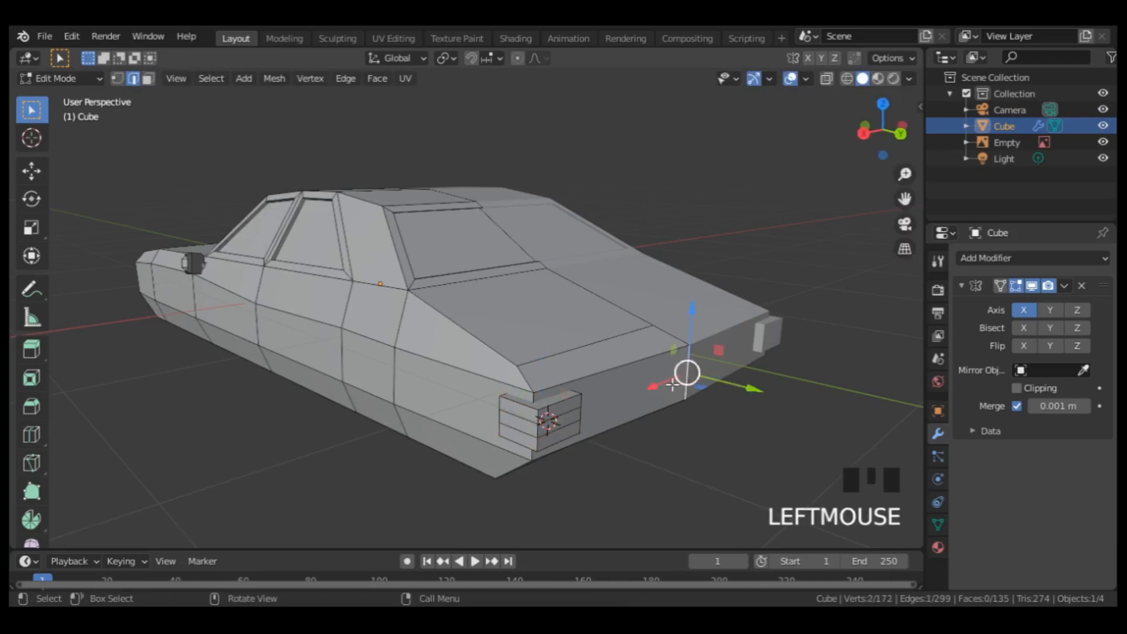
{"action": "key", "text": "3"}
{"action": "left_click", "coordinate": [676, 383]}
{"action": "middle_click_drag", "start_coordinate": [679, 383], "coordinate": [565, 372]}
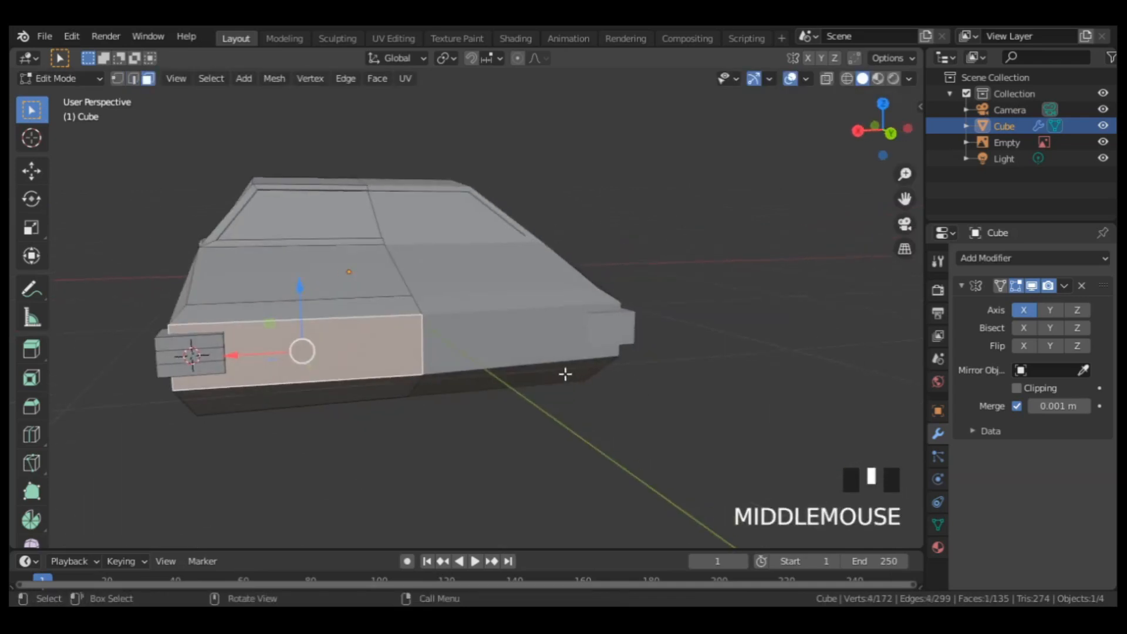
{"action": "left_click", "coordinate": [1016, 388]}
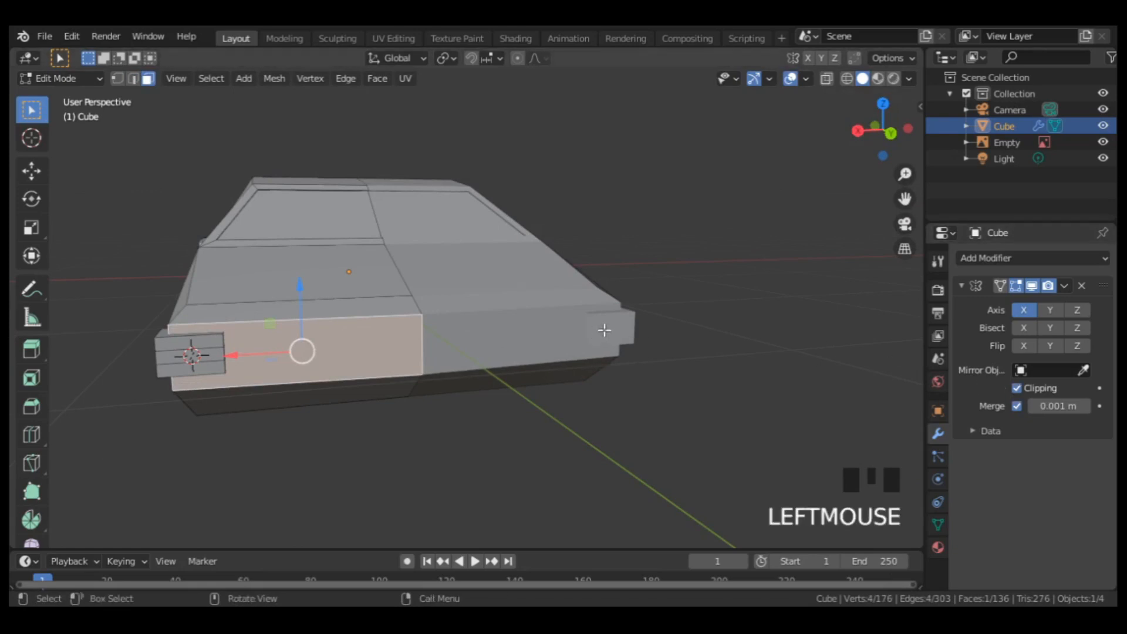
{"action": "scroll", "coordinate": [405, 375], "scroll_direction": "down", "scroll_amount": 2}
{"action": "scroll", "coordinate": [393, 396], "scroll_direction": "up", "scroll_amount": 3}
{"action": "key", "text": "i"}
{"action": "left_click", "coordinate": [508, 338]}
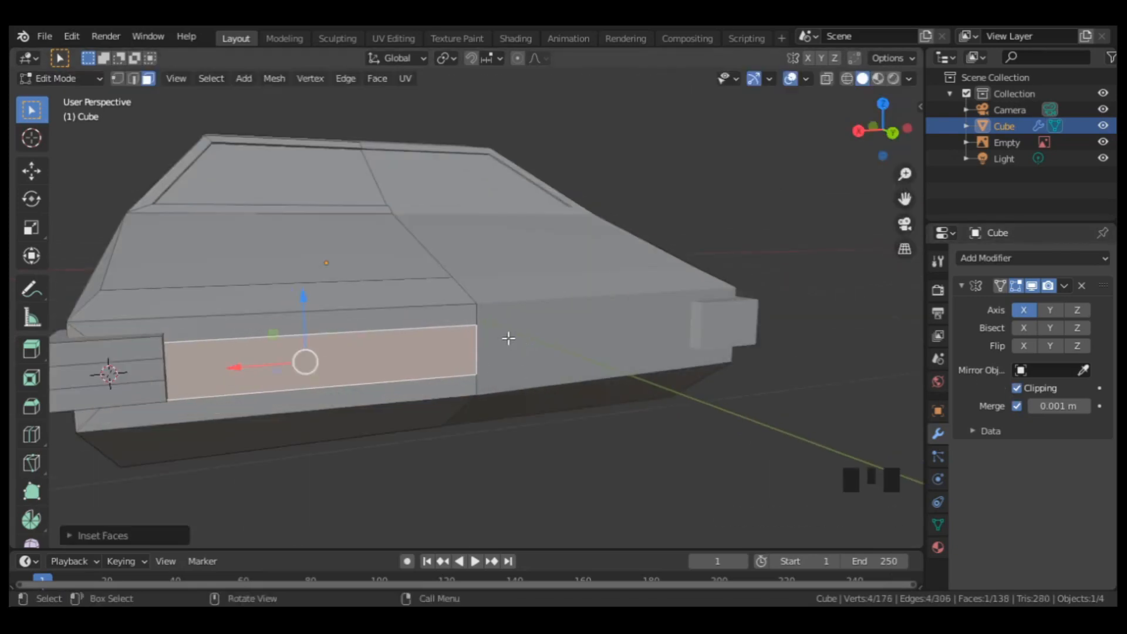
Step: Scale the rear inset face along X and edge-slide its outer vertical edge toward the centerline to narrow the license plate area
{"action": "key", "text": "s"}
{"action": "key", "text": "x"}
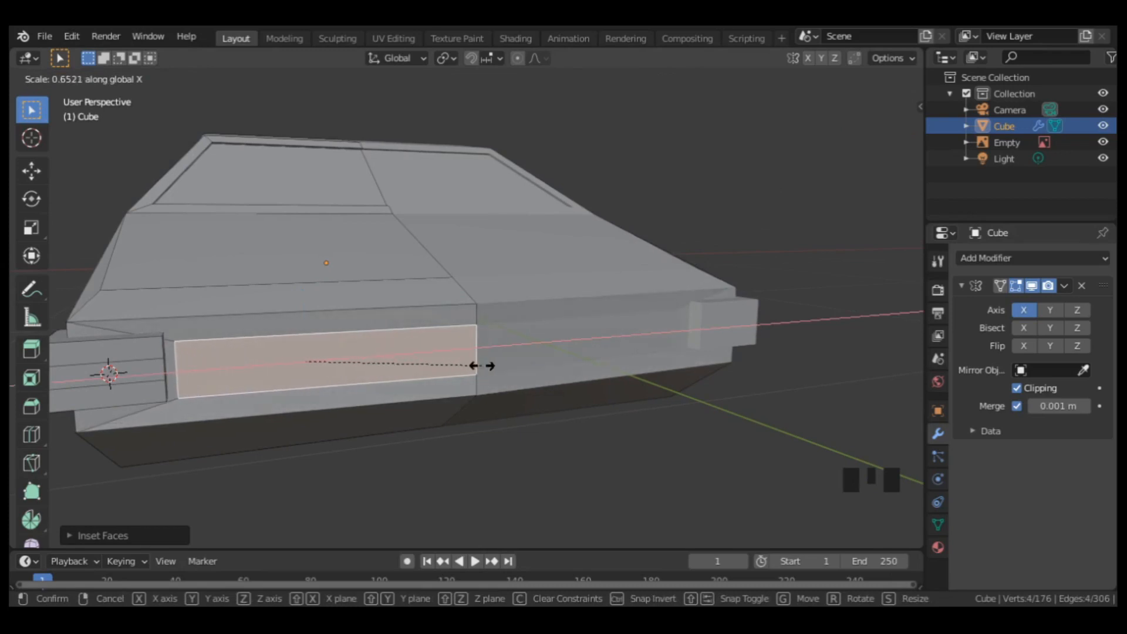
{"action": "left_click", "coordinate": [481, 365]}
{"action": "key", "text": "2"}
{"action": "left_click", "coordinate": [176, 370]}
{"action": "key", "text": "g"}
{"action": "key", "text": "g"}
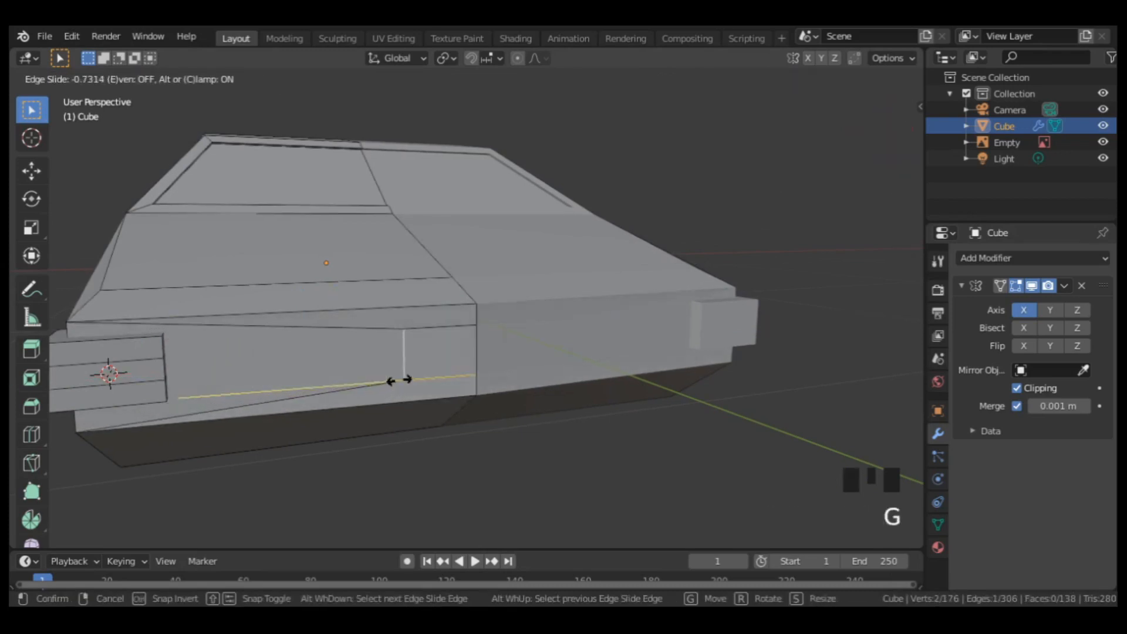
{"action": "left_click", "coordinate": [387, 378]}
Step: Extrude the narrowed rear center face inward and scale the recessed face slightly to shape the license plate recess
{"action": "key", "text": "3"}
{"action": "left_click", "coordinate": [425, 358]}
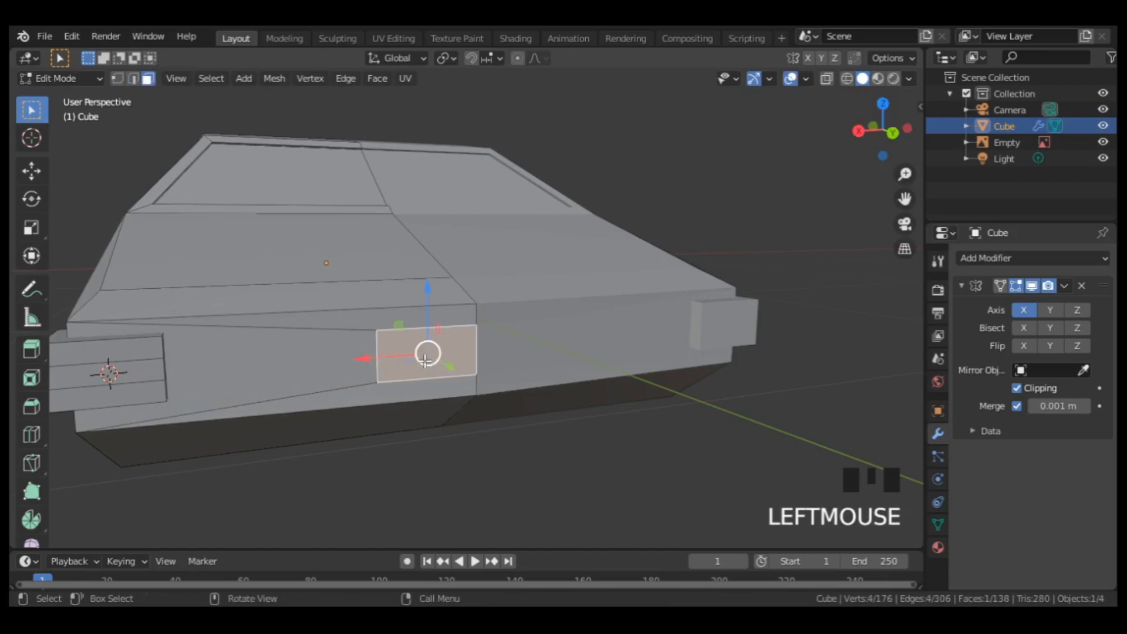
{"action": "key", "text": "e"}
{"action": "left_click", "coordinate": [582, 386]}
{"action": "key", "text": "s"}
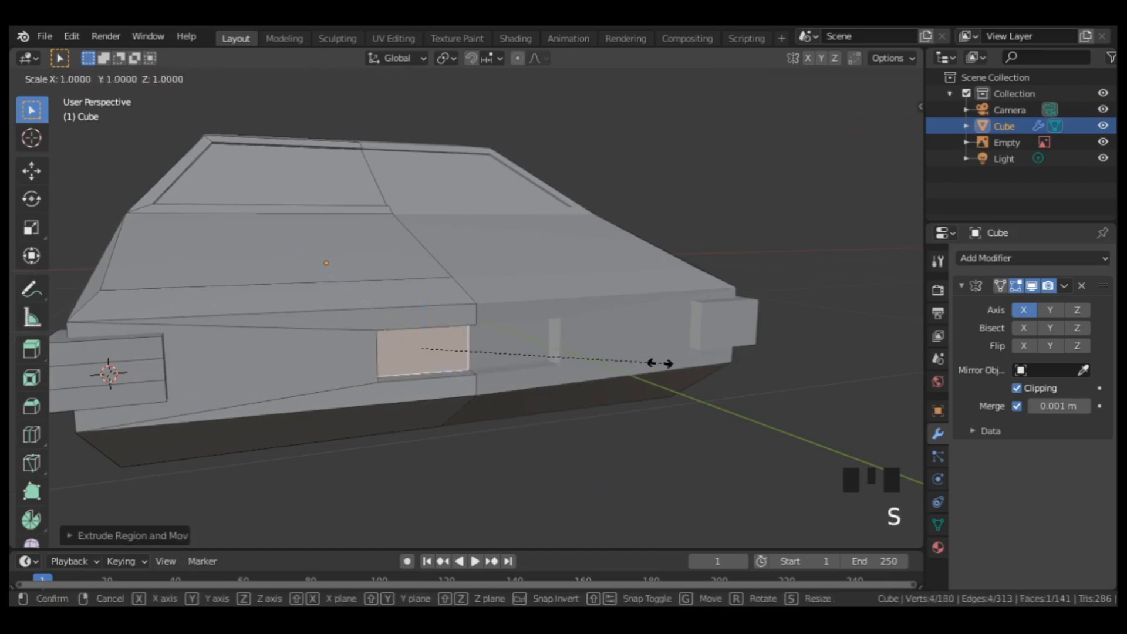
{"action": "left_click", "coordinate": [632, 362]}
Step: Duplicate the recessed face in place, move the copy outward along Y, and extrude it into a license plate block
{"action": "key", "text": "shift+d"}
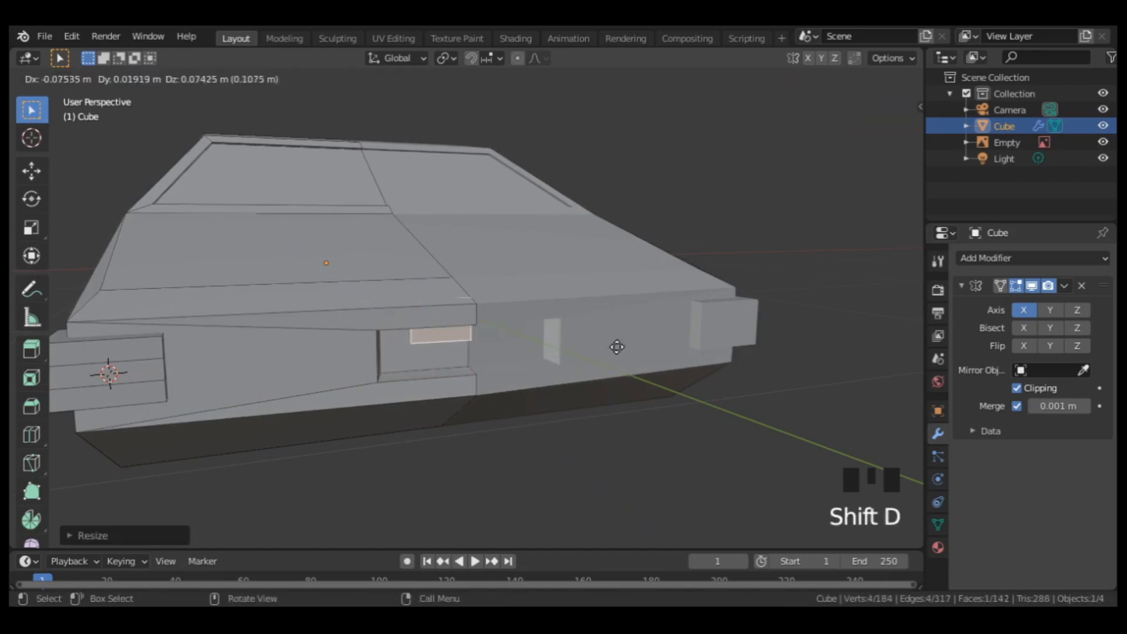
{"action": "right_click", "coordinate": [466, 371]}
{"action": "left_click_drag", "start_coordinate": [443, 362], "coordinate": [453, 364]}
{"action": "key", "text": "e"}
{"action": "left_click", "coordinate": [461, 361]}
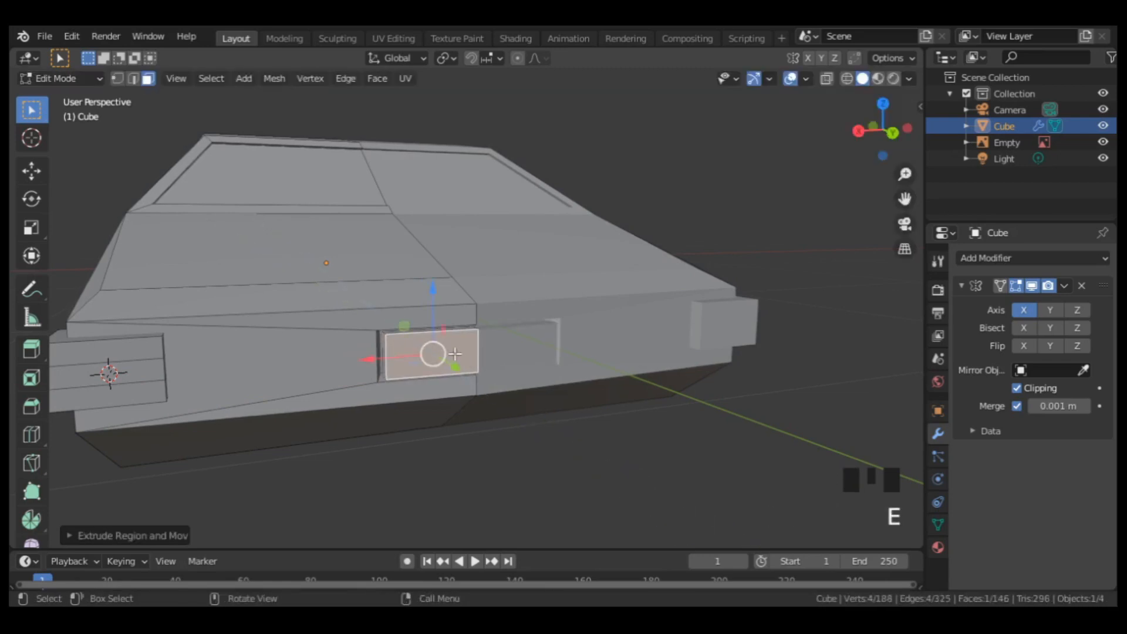
Step: Select all linked geometry of the license plate block and scale it to fit the recess
{"action": "key", "text": "l"}
{"action": "key", "text": "s"}
{"action": "left_click", "coordinate": [611, 329]}
{"action": "scroll", "coordinate": [545, 355], "scroll_direction": "down", "scroll_amount": 3}
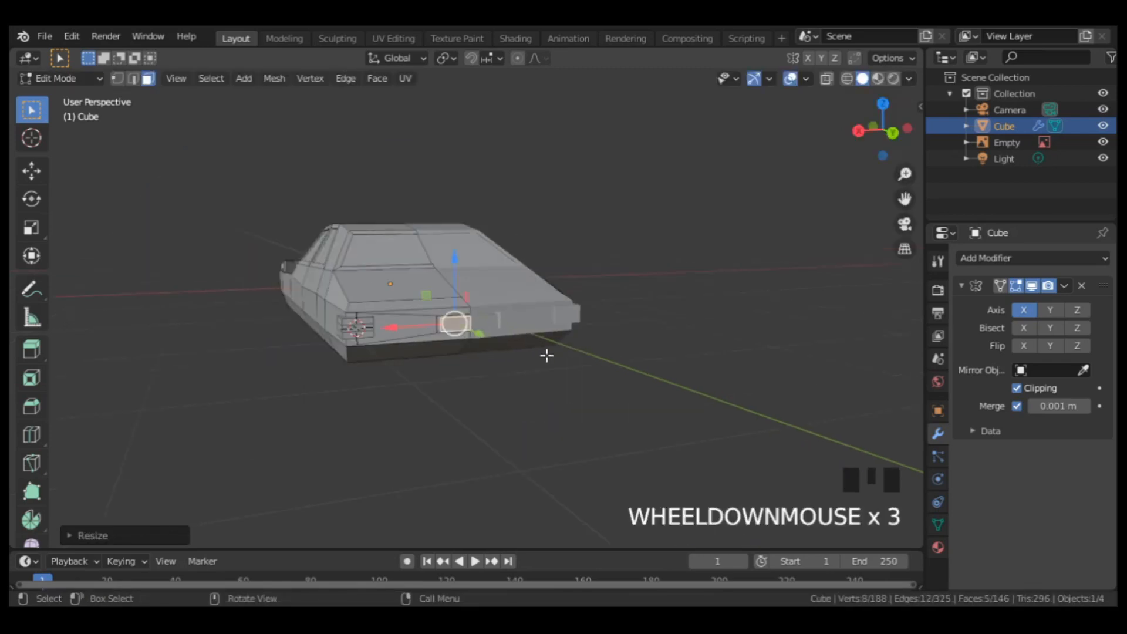
{"action": "scroll", "coordinate": [534, 357], "scroll_direction": "up", "scroll_amount": 1}
{"action": "middle_click_drag", "start_coordinate": [533, 358], "coordinate": [489, 368]}
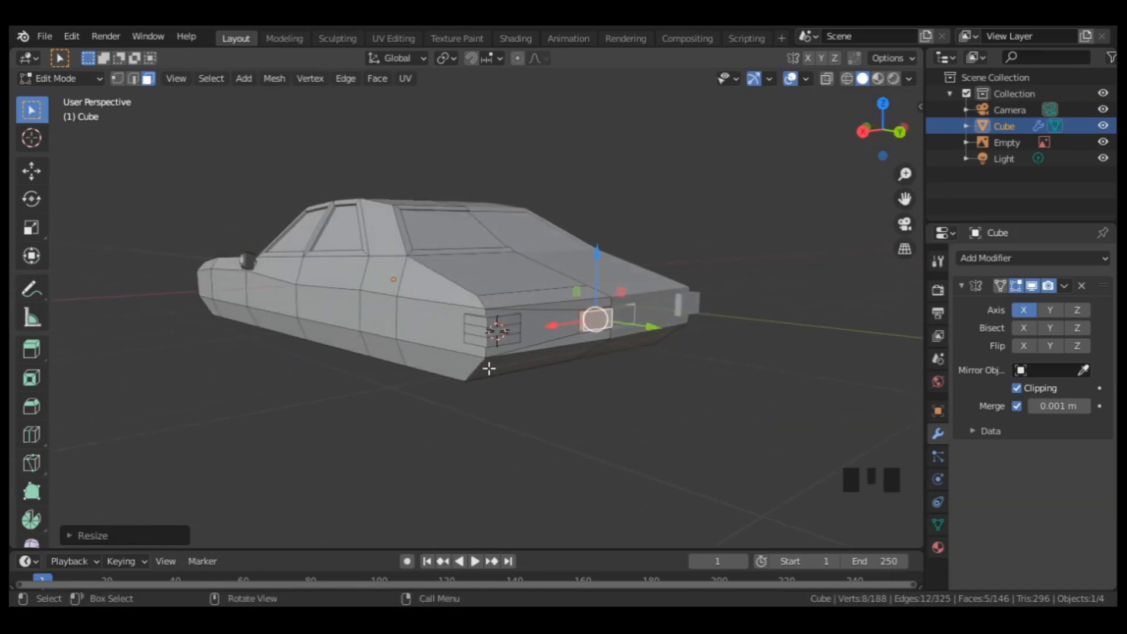
Step: In the right side view, add a cube at the 3D cursor placed just below the nose, and scale it for the front bumper
{"action": "key", "text": "KP_3"}
{"action": "scroll", "coordinate": [557, 376], "scroll_direction": "up", "scroll_amount": 4}
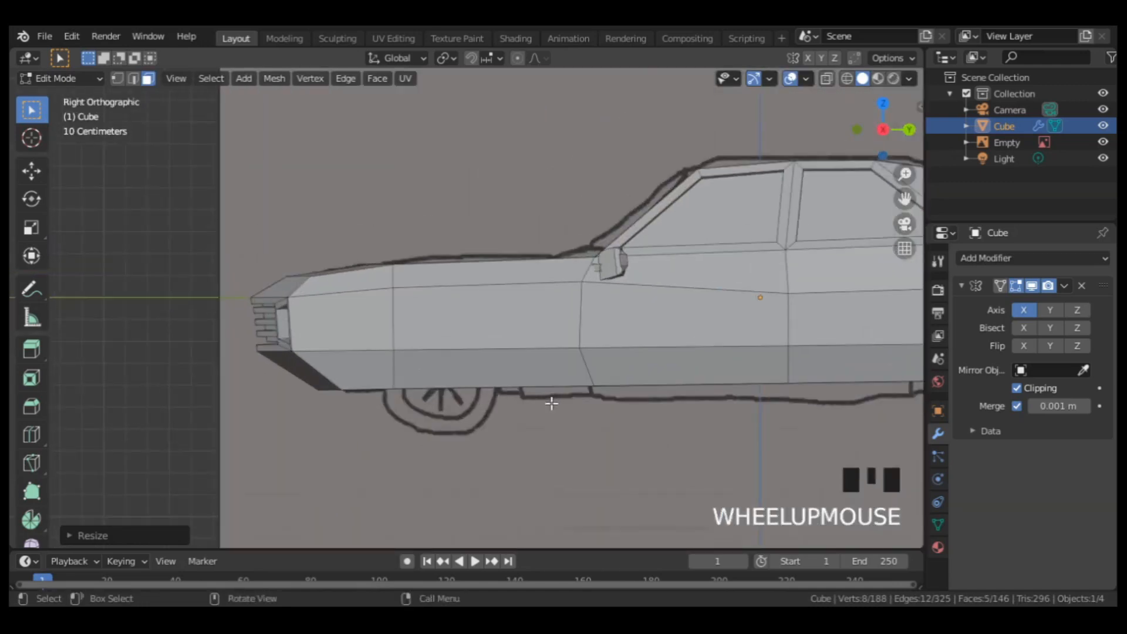
{"action": "right_click", "coordinate": [244, 367], "text": "shift"}
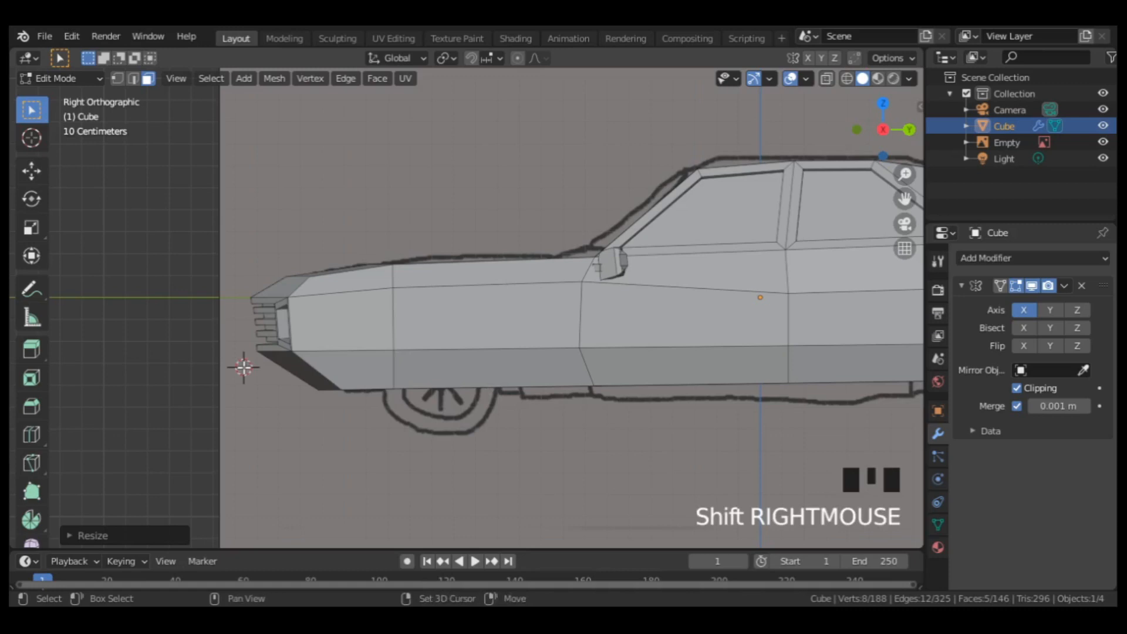
{"action": "key", "text": "shift+a"}
{"action": "left_click", "coordinate": [280, 297]}
{"action": "key", "text": "s"}
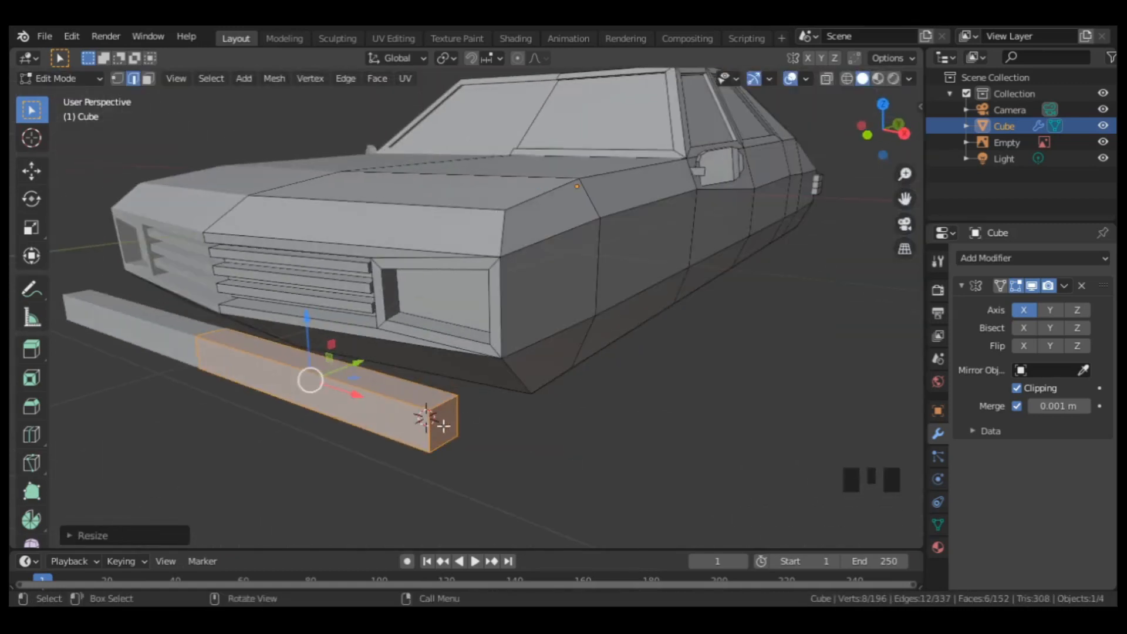
Step: Widen the front bumper block along X and move it back along Y towards the car's nose
{"action": "key", "text": "s"}
{"action": "key", "text": "x"}
{"action": "left_click", "coordinate": [393, 398]}
{"action": "left_click_drag", "start_coordinate": [373, 368], "coordinate": [412, 349]}
Step: Extrude the front bumper's outer end face and pull it back along Y to wrap the bumper around the front corner
{"action": "left_click", "coordinate": [521, 417]}
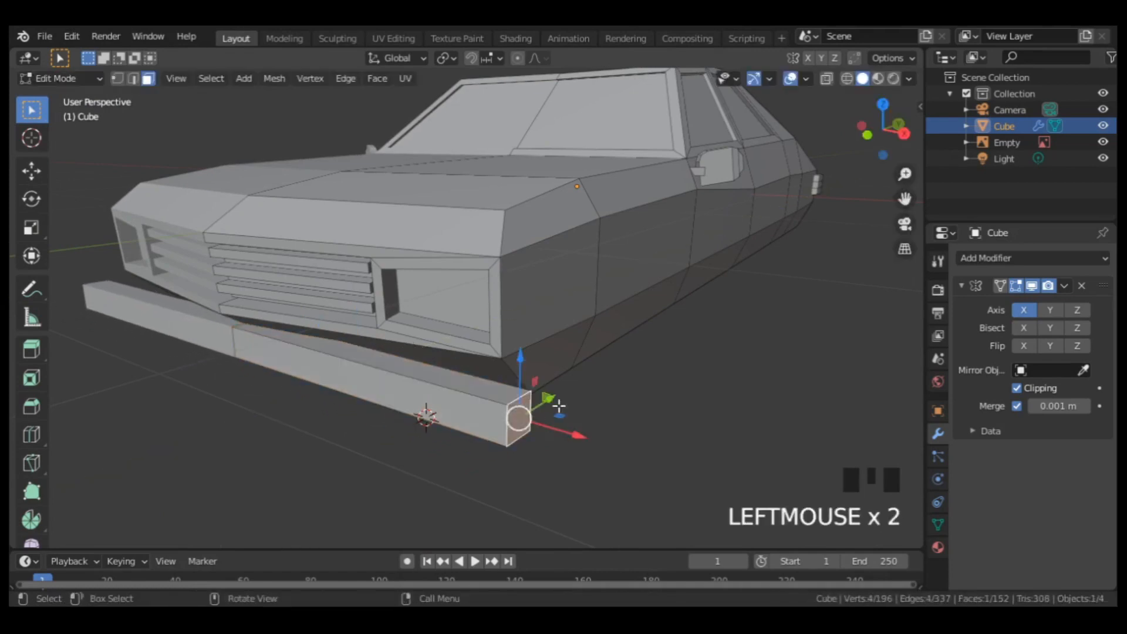
{"action": "left_click_drag", "start_coordinate": [540, 398], "coordinate": [555, 379]}
{"action": "key", "text": "ctrl+z"}
{"action": "left_click_drag", "start_coordinate": [540, 419], "coordinate": [521, 432]}
{"action": "left_click", "coordinate": [555, 484]}
{"action": "middle_click_drag", "start_coordinate": [528, 469], "coordinate": [319, 382]}
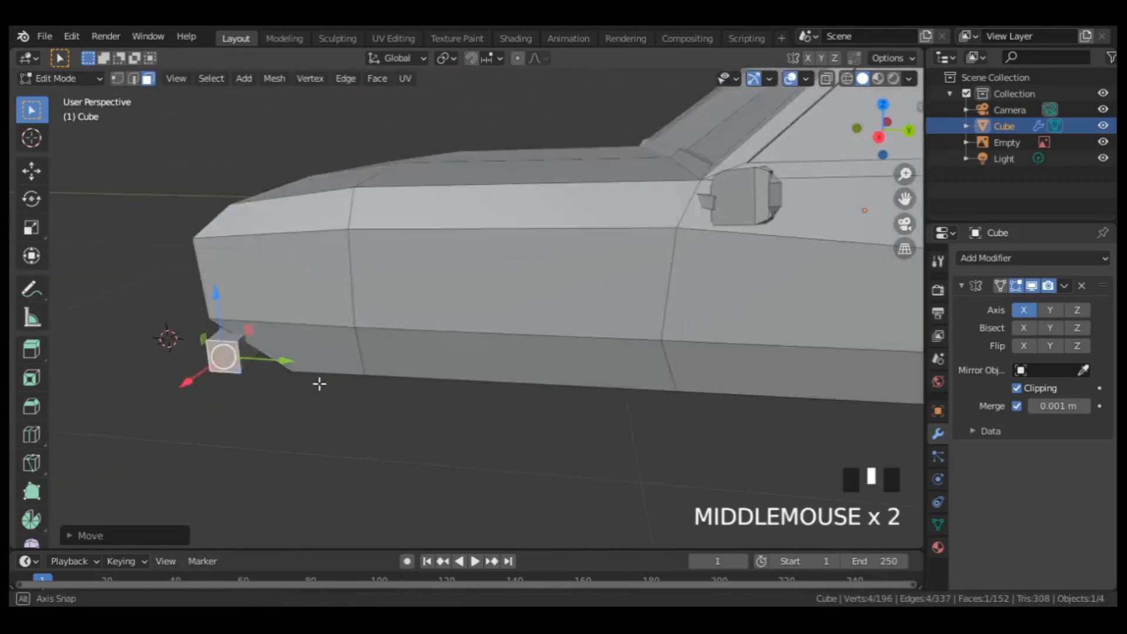
{"action": "left_click", "coordinate": [389, 372]}
{"action": "left_click", "coordinate": [251, 318]}
{"action": "left_click_drag", "start_coordinate": [350, 301], "coordinate": [393, 302]}
{"action": "middle_click_drag", "start_coordinate": [276, 383], "coordinate": [456, 402]}
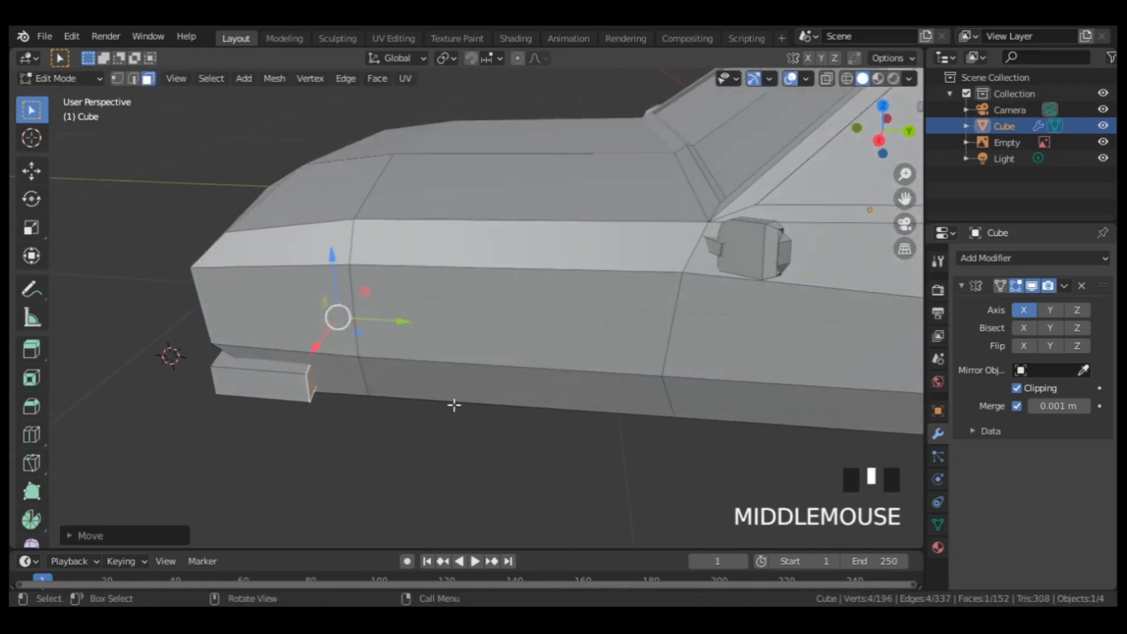
Step: Scale the rear end face of the bumper's side section along Z to taper it
{"action": "key", "text": "s"}
{"action": "key", "text": "z"}
{"action": "left_click", "coordinate": [380, 370]}
{"action": "middle_click_drag", "start_coordinate": [380, 370], "coordinate": [384, 437]}
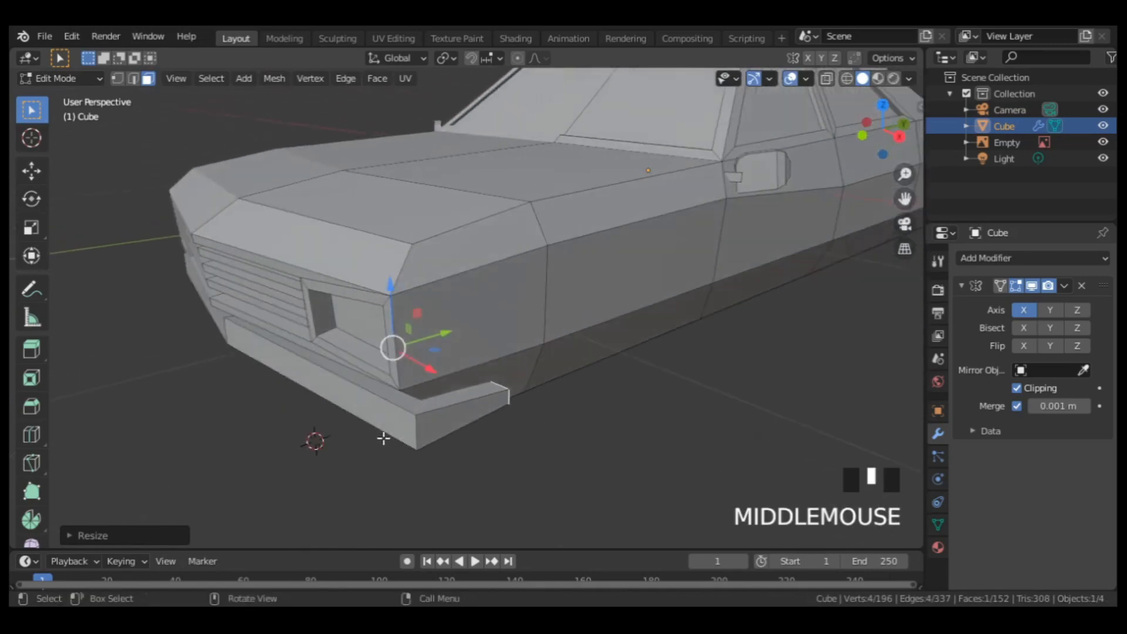
Step: Bevel the front bumper's vertical outer corner edge with two segments
{"action": "key", "text": "2"}
{"action": "left_click", "coordinate": [418, 431]}
{"action": "key", "text": "ctrl+b"}
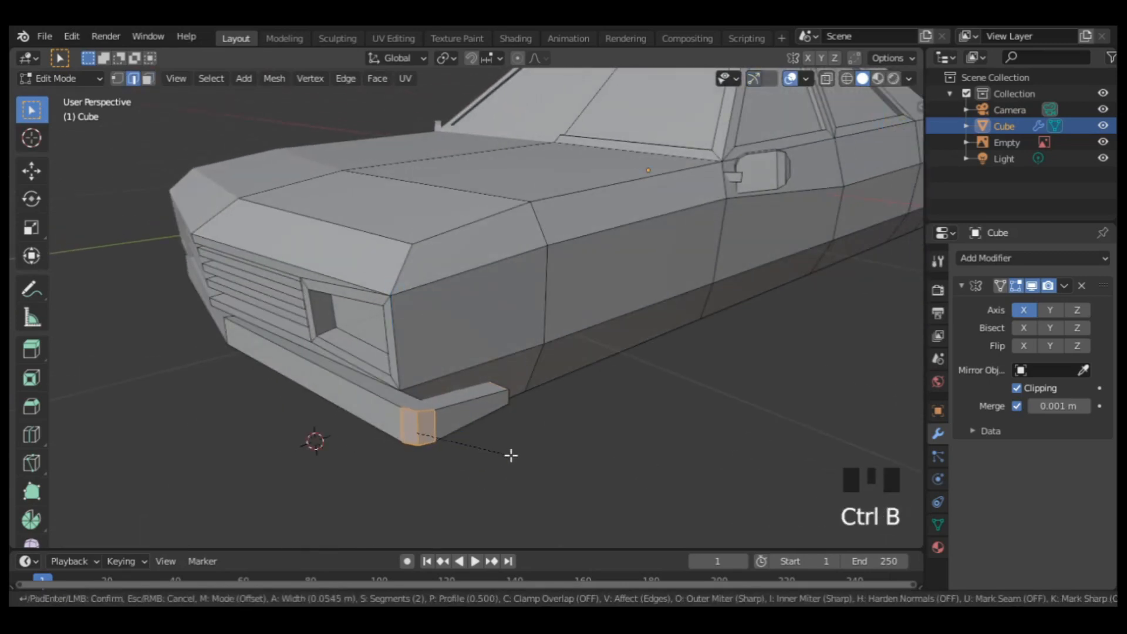
{"action": "left_click", "coordinate": [528, 451]}
{"action": "middle_click_drag", "start_coordinate": [528, 452], "coordinate": [471, 394]}
Step: Select all linked geometry of the front bumper and thin it with Shrink/Fatten by about -0.029
{"action": "key", "text": "l"}
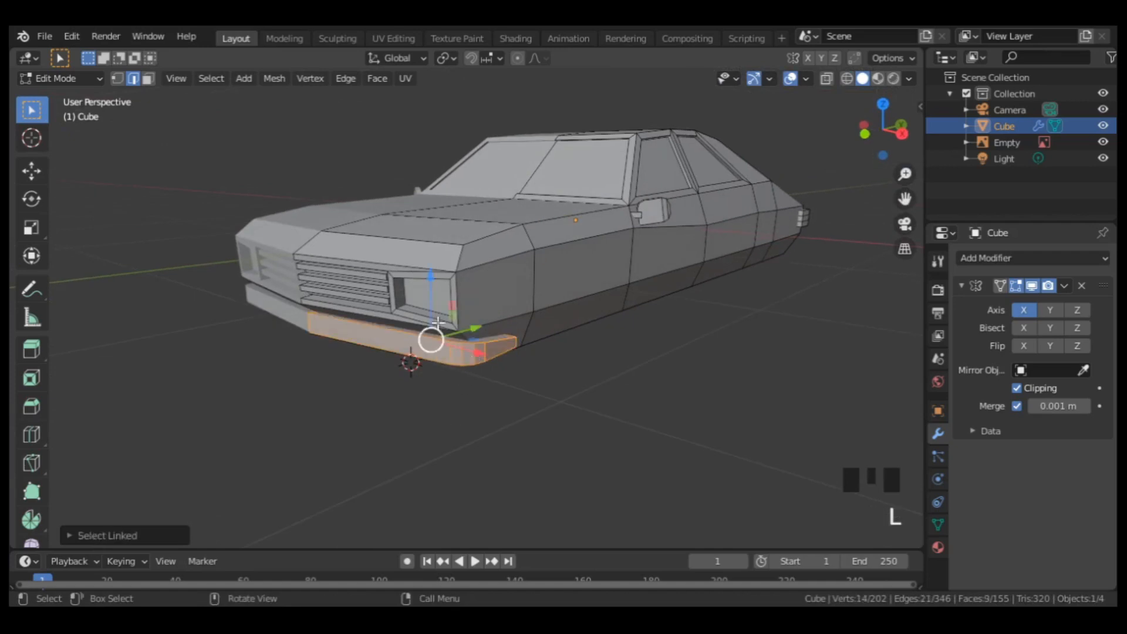
{"action": "middle_click_drag", "start_coordinate": [438, 324], "coordinate": [556, 314]}
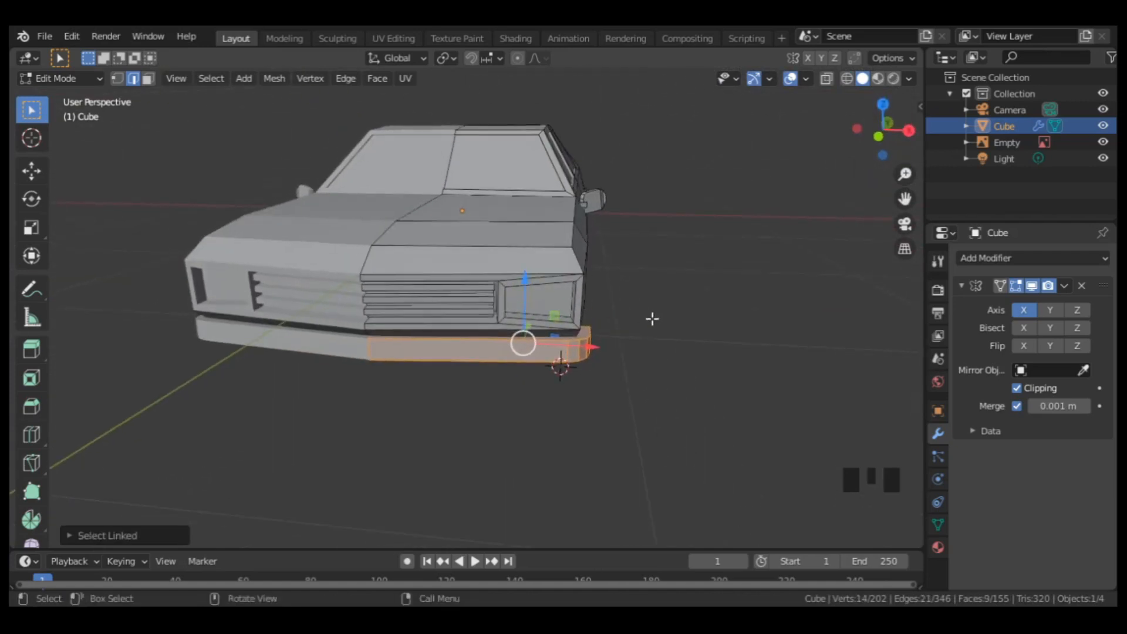
{"action": "key", "text": "alt+s"}
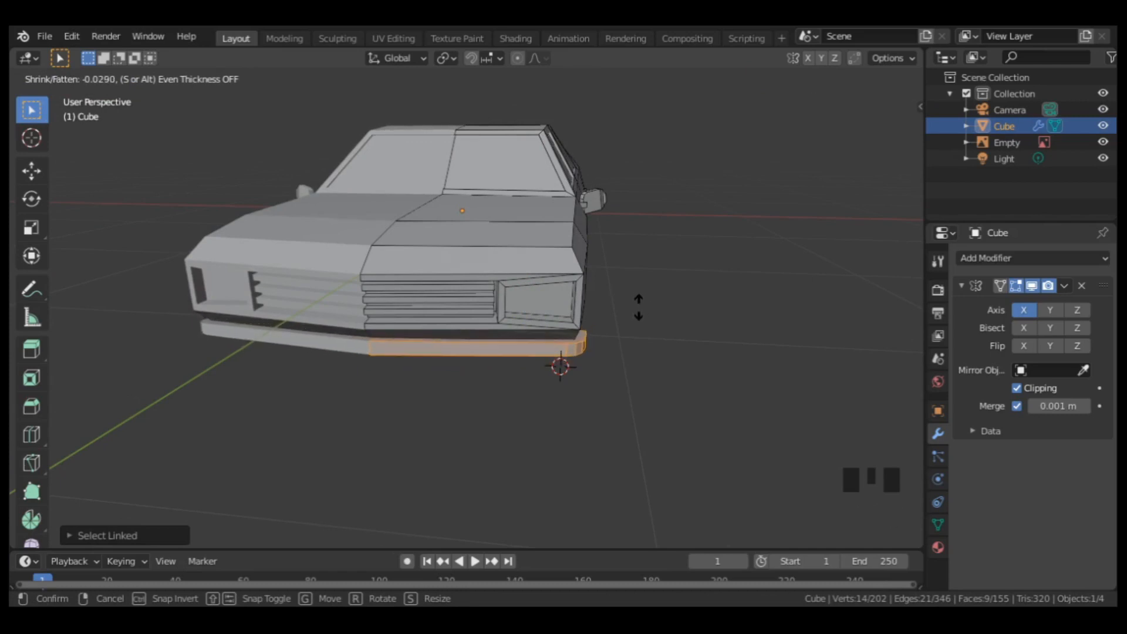
{"action": "left_click", "coordinate": [638, 305]}
{"action": "middle_click_drag", "start_coordinate": [638, 305], "coordinate": [479, 331]}
Step: In the right side view, duplicate the front bumper along Y to the rear of the car and rotate the copy to face backward
{"action": "key", "text": "Tab"}
{"action": "scroll", "coordinate": [573, 299], "scroll_direction": "down", "scroll_amount": 4}
{"action": "key", "text": "KP_3"}
{"action": "key", "text": "KP_Decimal"}
{"action": "key", "text": "Tab"}
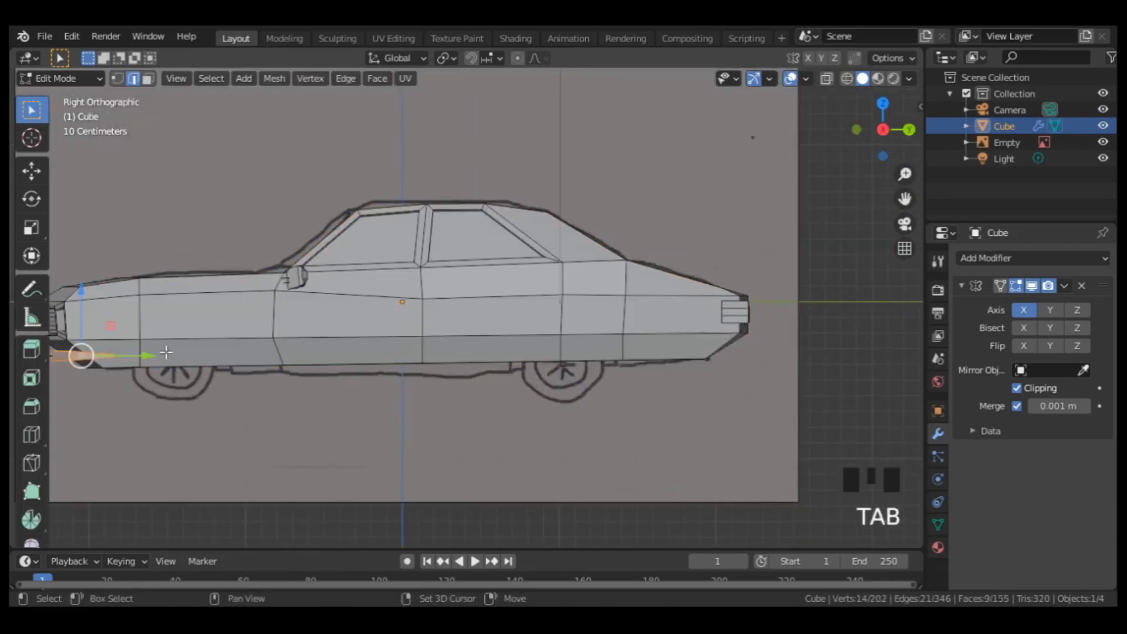
{"action": "key", "text": "shift+d"}
{"action": "key", "text": "y"}
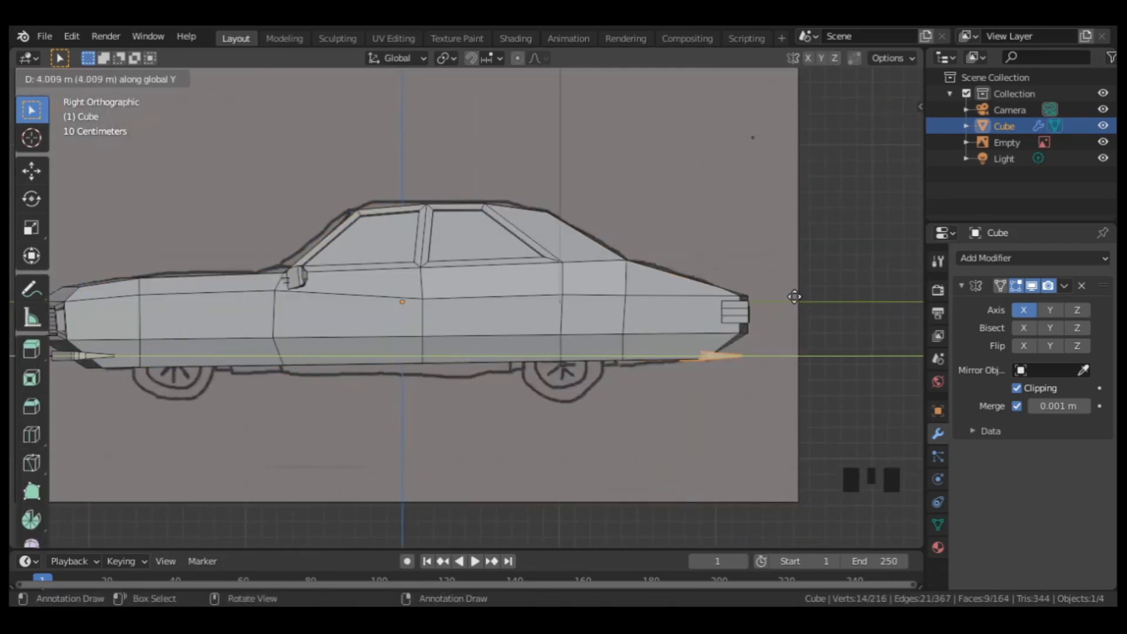
{"action": "left_click", "coordinate": [822, 292]}
{"action": "key", "text": "r"}
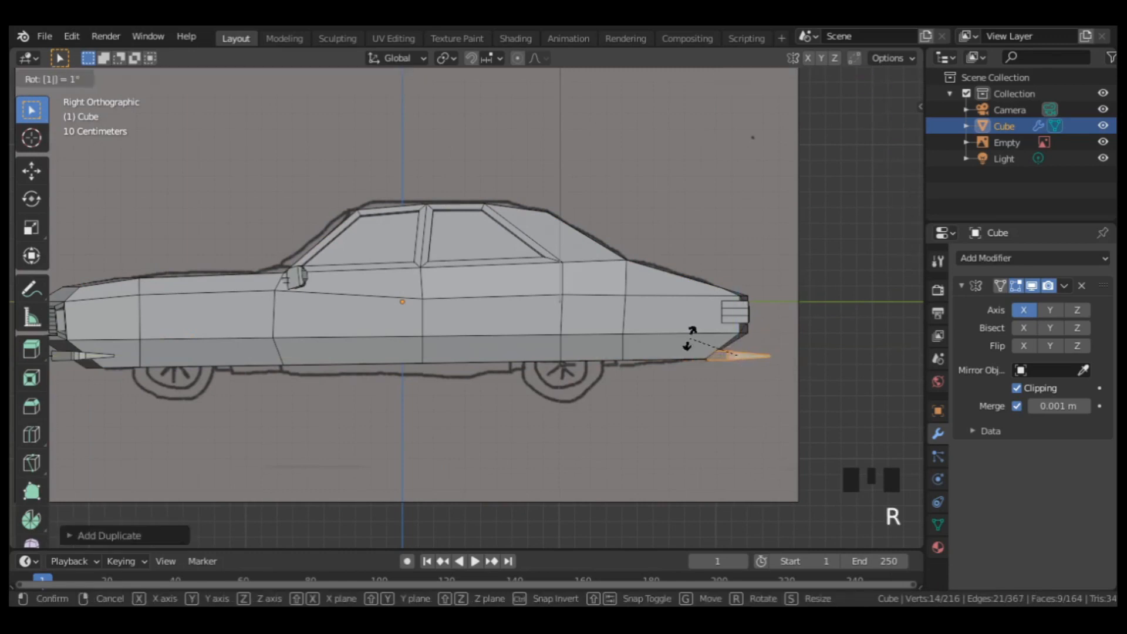
{"action": "key", "text": "Return"}
Step: Move the rear bumper forward along Y against the body and raise it slightly
{"action": "left_click_drag", "start_coordinate": [783, 355], "coordinate": [728, 356]}
{"action": "right_click", "coordinate": [755, 354]}
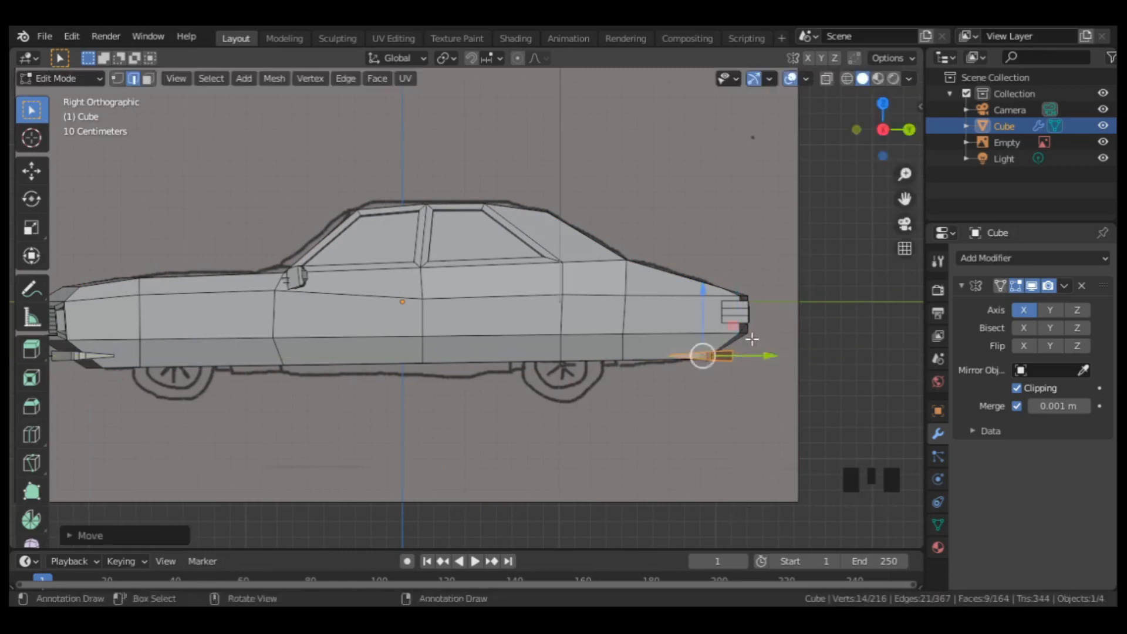
{"action": "middle_click_drag", "start_coordinate": [728, 356], "coordinate": [673, 340]}
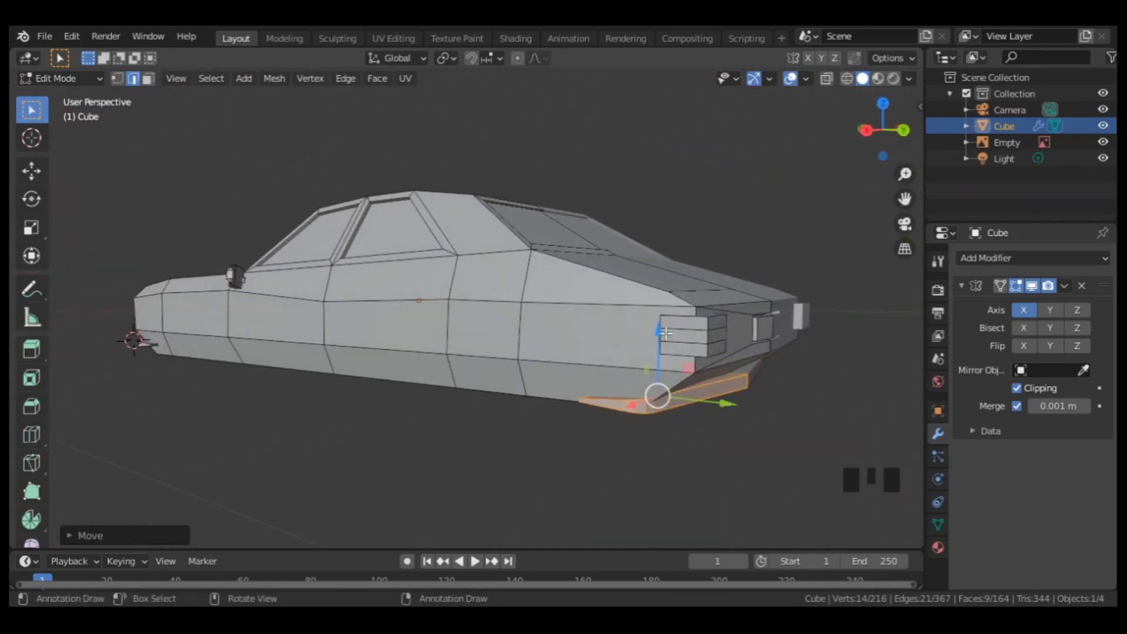
{"action": "mouse_move", "coordinate": [731, 407]}
{"action": "left_mouse_down"}
{"action": "mouse_move", "coordinate": [750, 407]}
{"action": "mouse_move", "coordinate": [748, 395]}
{"action": "left_mouse_up"}
{"action": "left_click_drag", "start_coordinate": [674, 361], "coordinate": [673, 360]}
{"action": "middle_click_drag", "start_coordinate": [673, 359], "coordinate": [669, 400]}
Step: In the wireframe right view, place the 3D cursor on the sketched front door handle and add a cube there
{"action": "key", "text": "KP_3"}
{"action": "middle_click_drag", "start_coordinate": [747, 411], "coordinate": [420, 385], "text": "shift"}
{"action": "scroll", "coordinate": [596, 374], "scroll_direction": "up", "scroll_amount": 1}
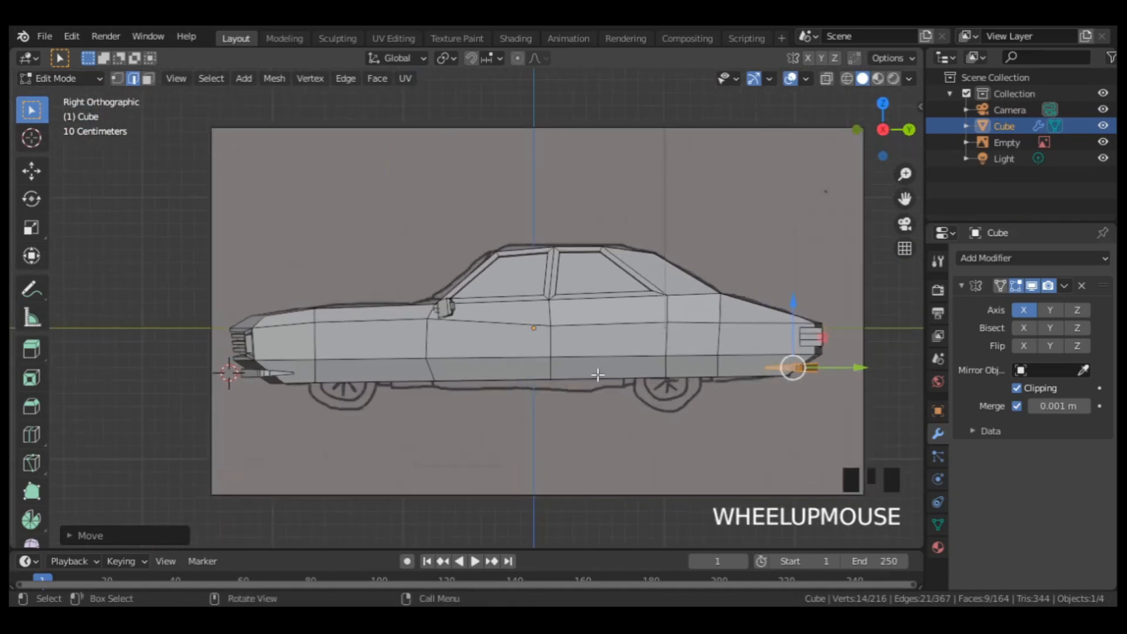
{"action": "key", "text": "shift+z"}
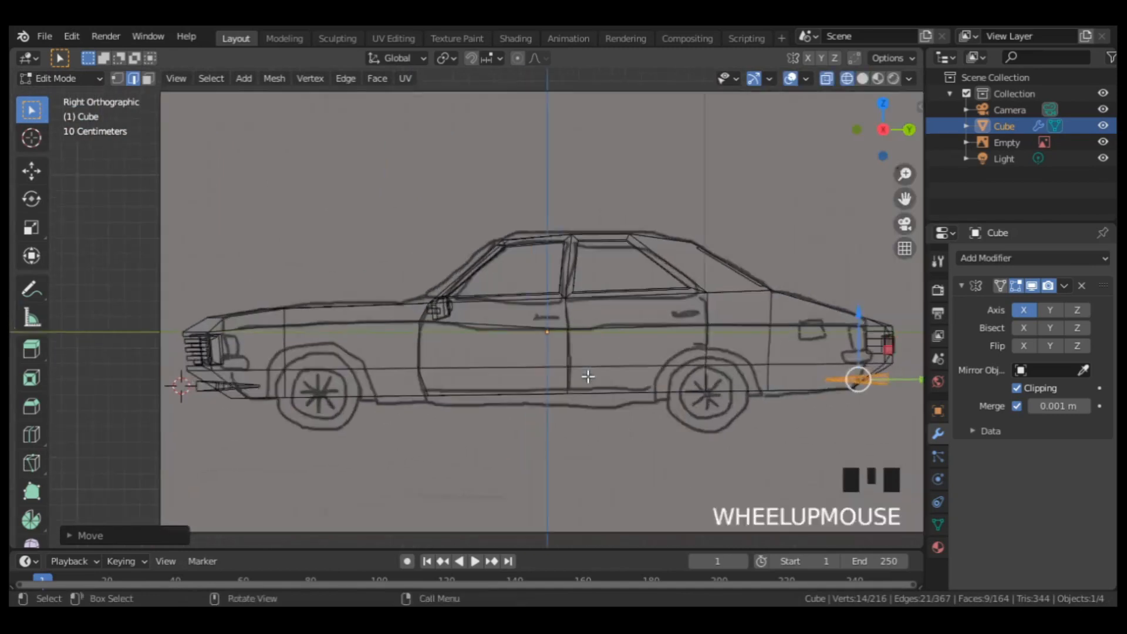
{"action": "scroll", "coordinate": [588, 375], "scroll_direction": "up", "scroll_amount": 1}
{"action": "right_click", "coordinate": [564, 320], "text": "shift"}
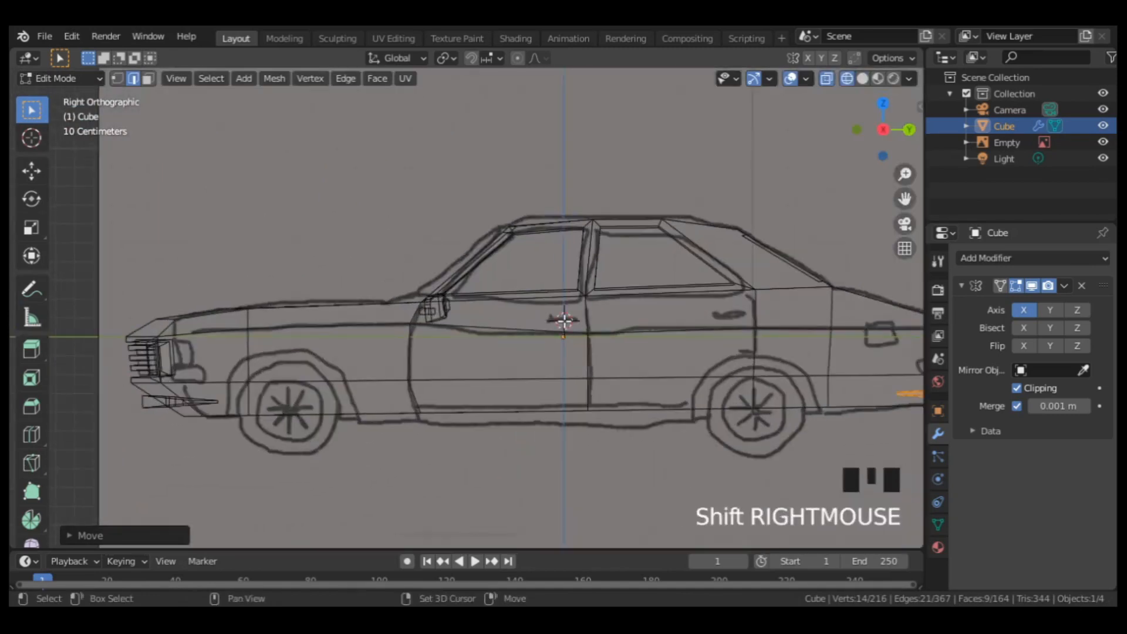
{"action": "key", "text": "shift+a"}
{"action": "left_click", "coordinate": [565, 326]}
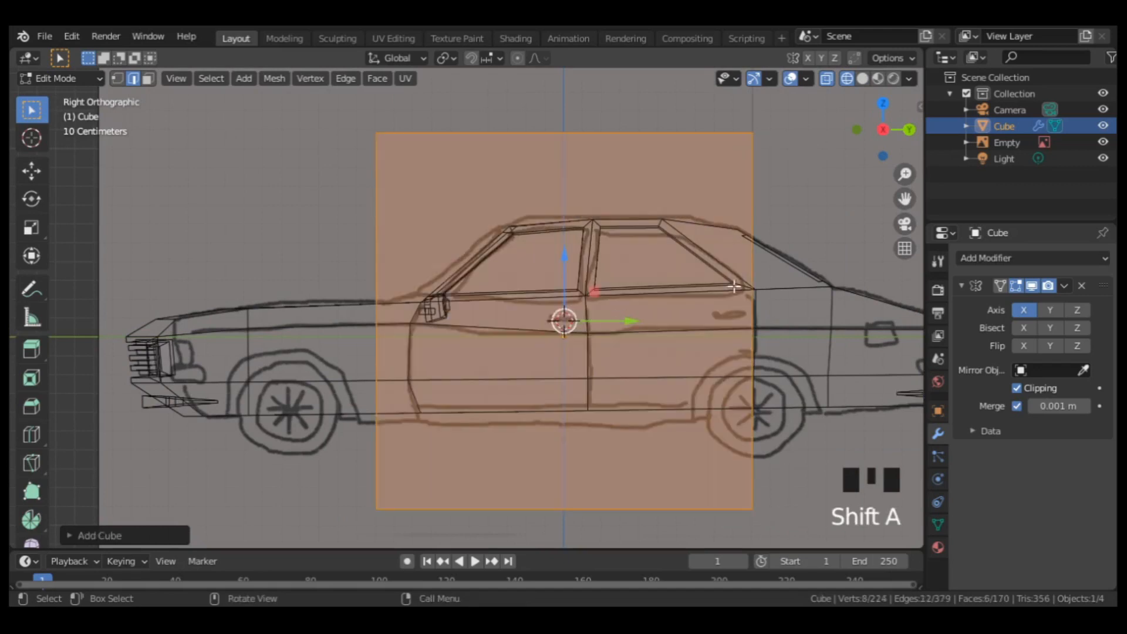
Step: Disable Clipping on the Mirror modifier and scale the cube into a small door handle, stretched along Y and adjusted along Z
{"action": "left_click", "coordinate": [1017, 388]}
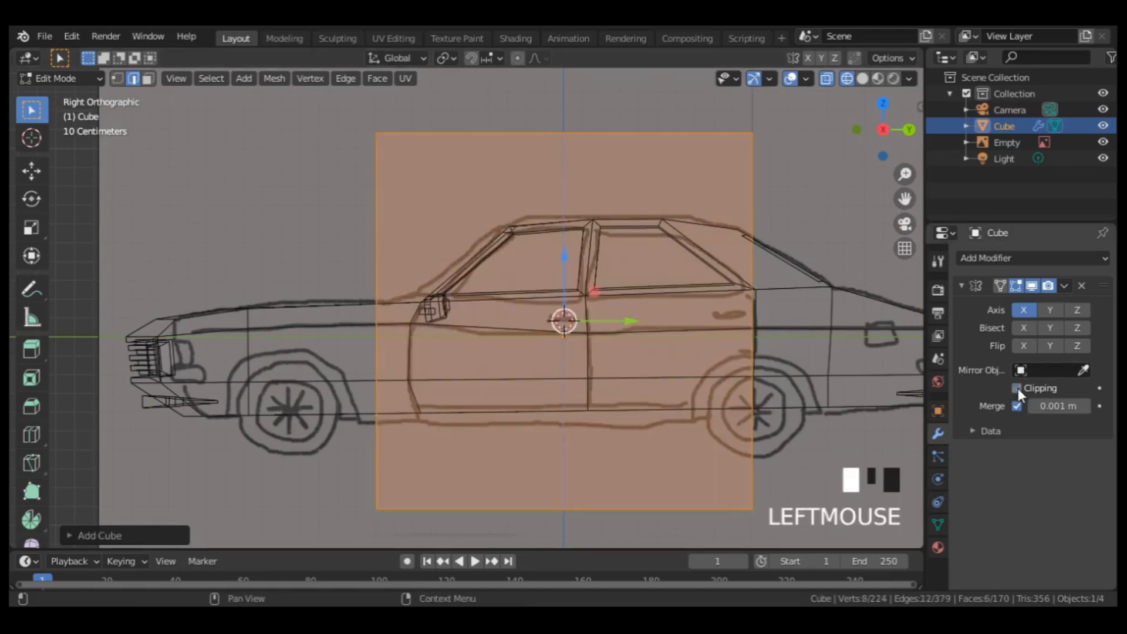
{"action": "key", "text": "s"}
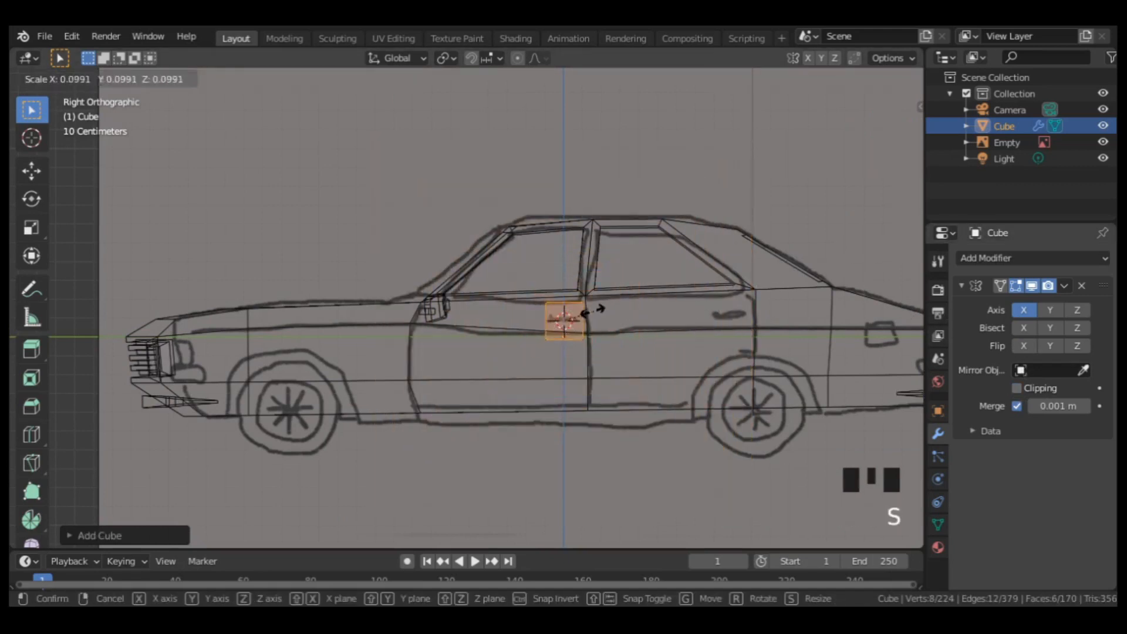
{"action": "left_click", "coordinate": [580, 310]}
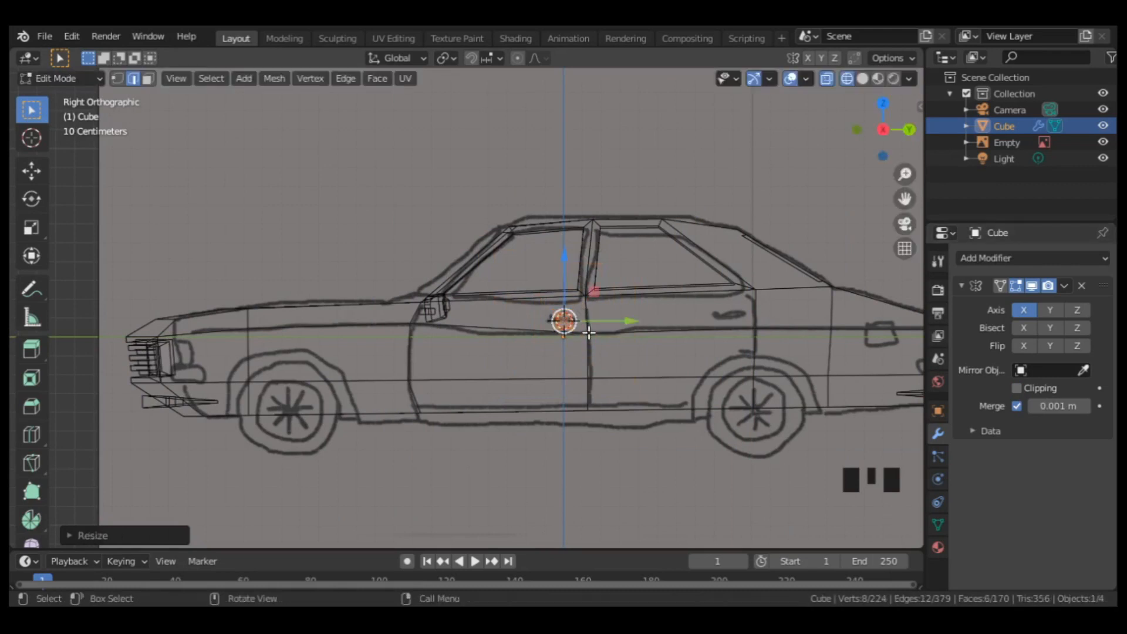
{"action": "key", "text": "s"}
{"action": "key", "text": "x"}
{"action": "key", "text": "y"}
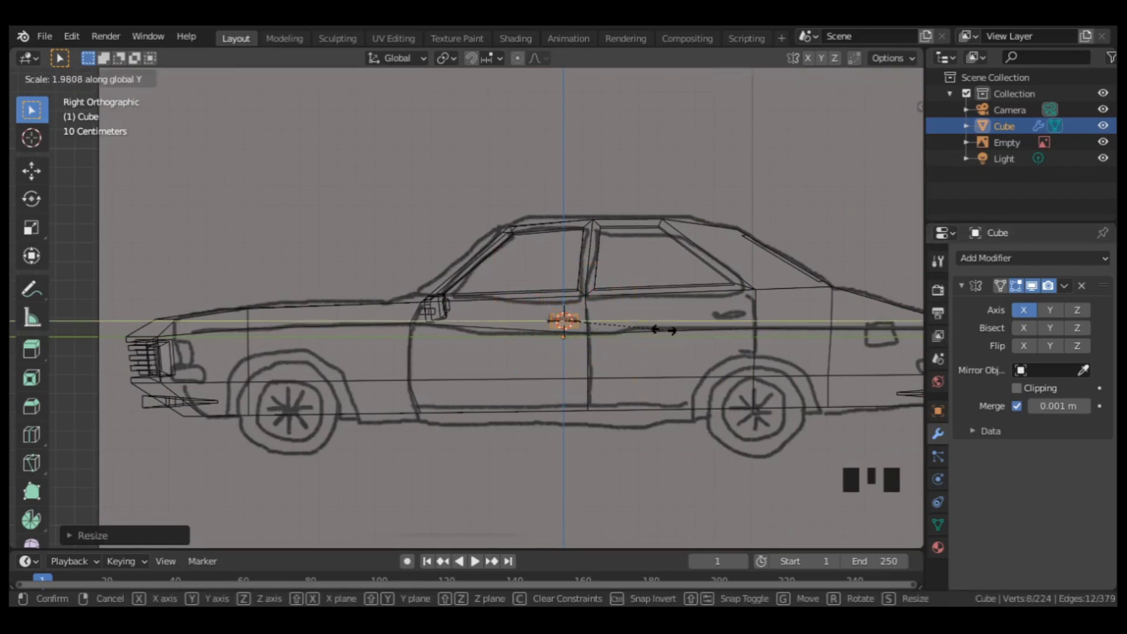
{"action": "left_click", "coordinate": [680, 326]}
{"action": "key", "text": "s"}
{"action": "key", "text": "z"}
{"action": "left_click", "coordinate": [673, 332]}
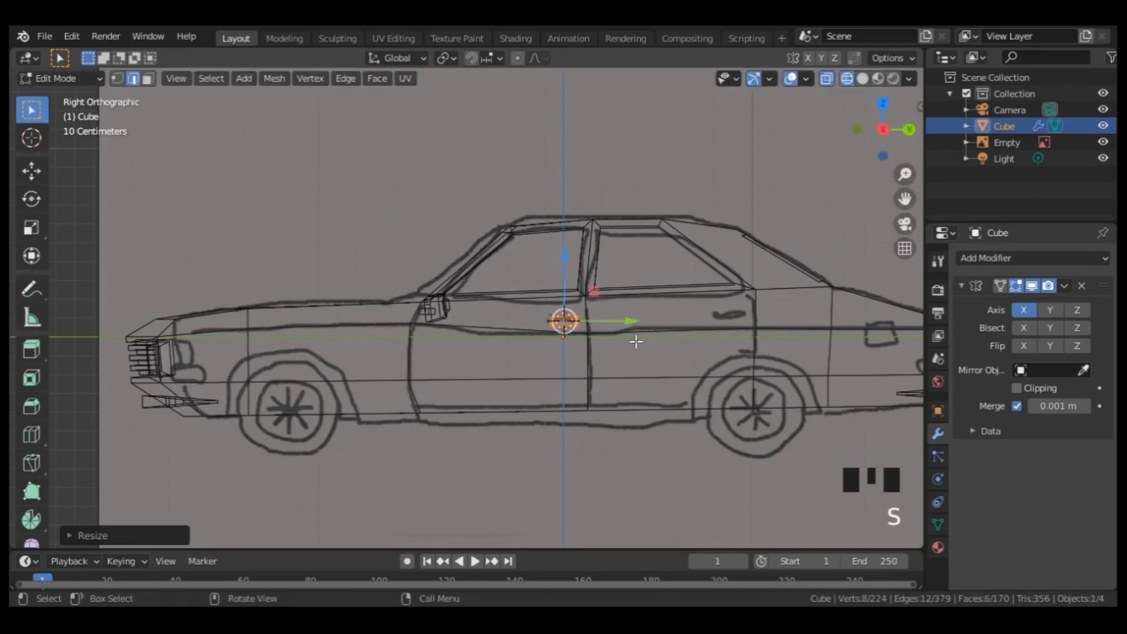
Step: Duplicate the door handle along Y to the sketched rear door handle and raise the copy to match it
{"action": "key", "text": "shift+d"}
{"action": "key", "text": "y"}
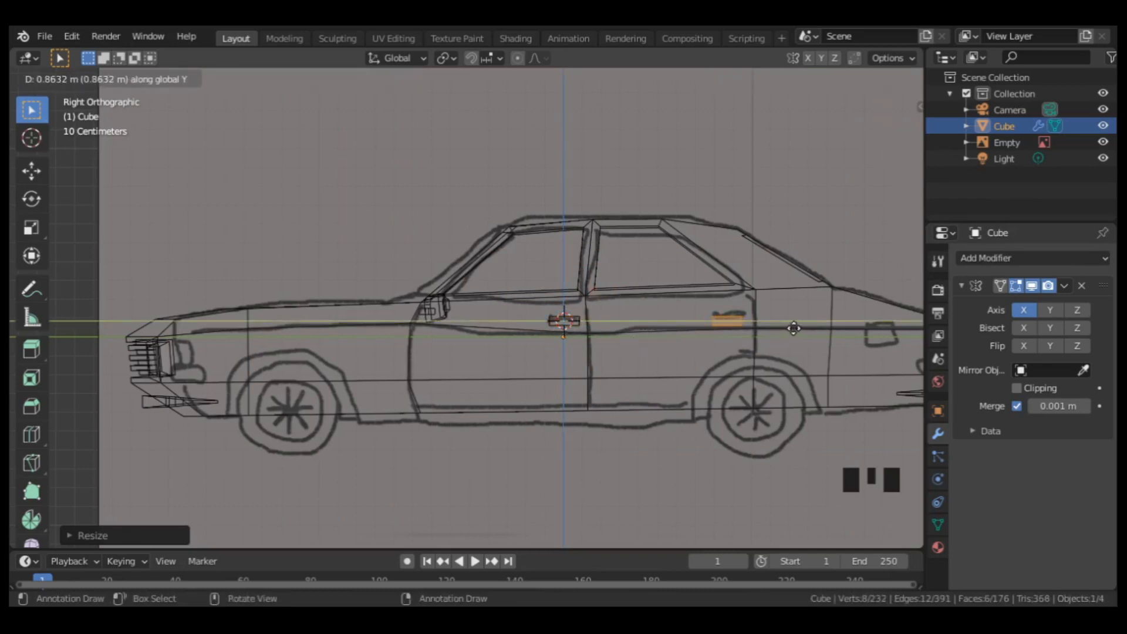
{"action": "left_click", "coordinate": [799, 328]}
{"action": "left_click", "coordinate": [731, 272]}
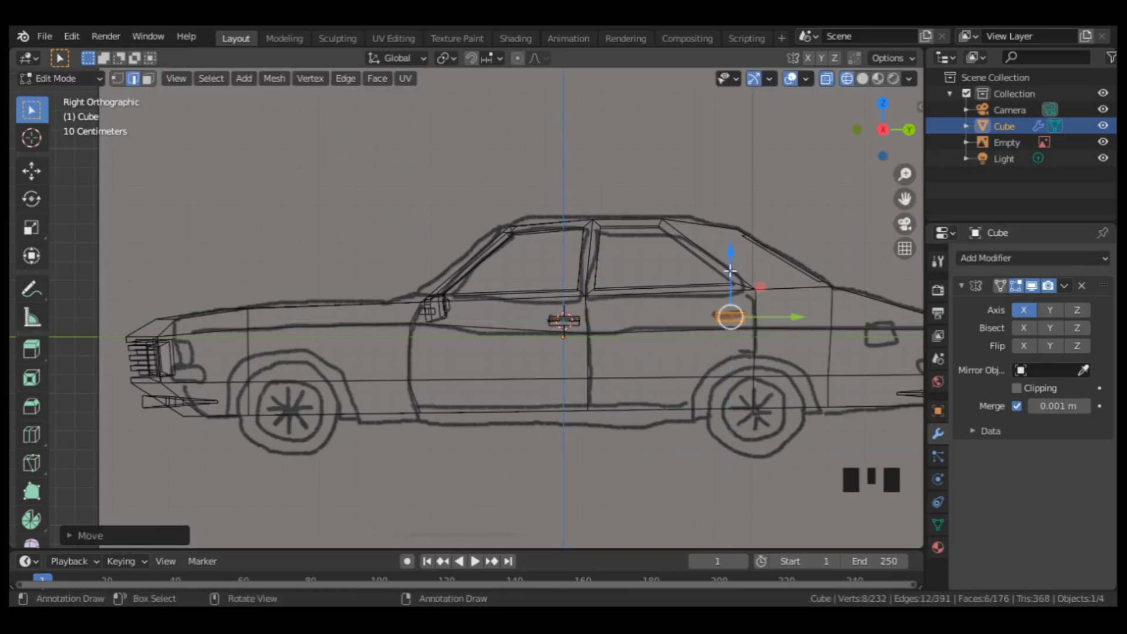
Step: Duplicate the rear door handle block onto the front fender above the wheel and resize the copy
{"action": "key", "text": "shift+d"}
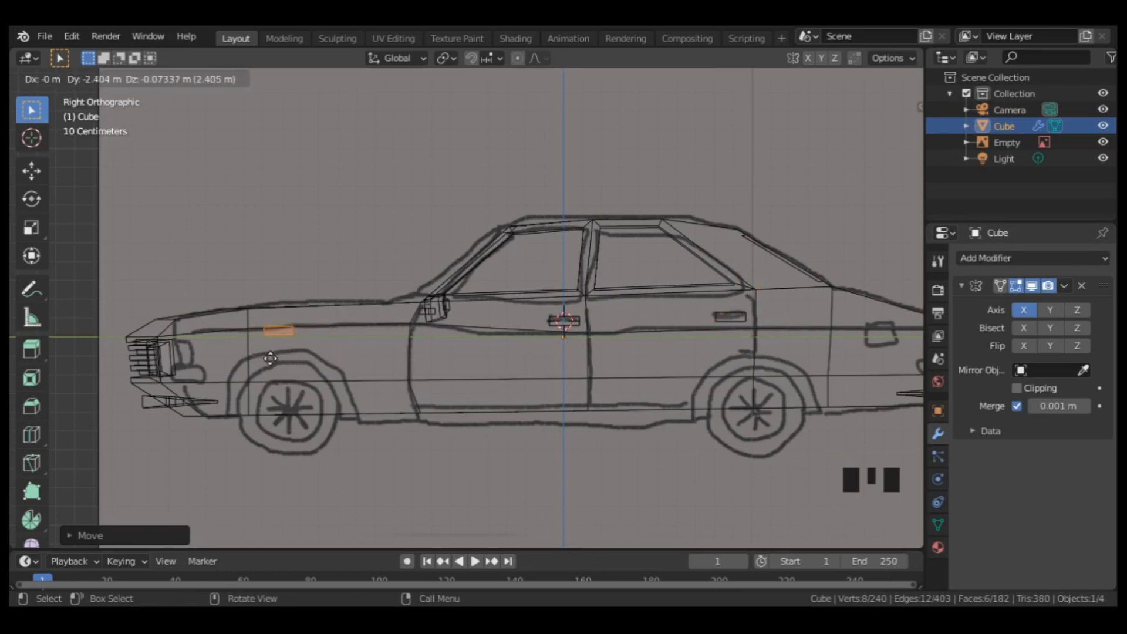
{"action": "left_click", "coordinate": [253, 362]}
{"action": "key", "text": "s"}
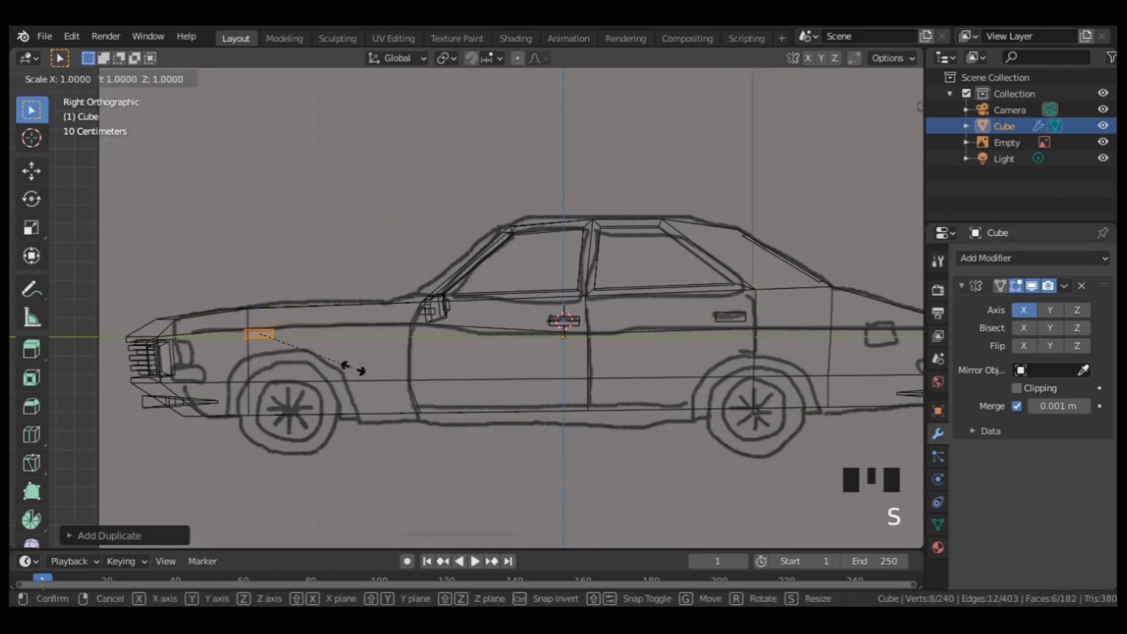
{"action": "left_click", "coordinate": [373, 361]}
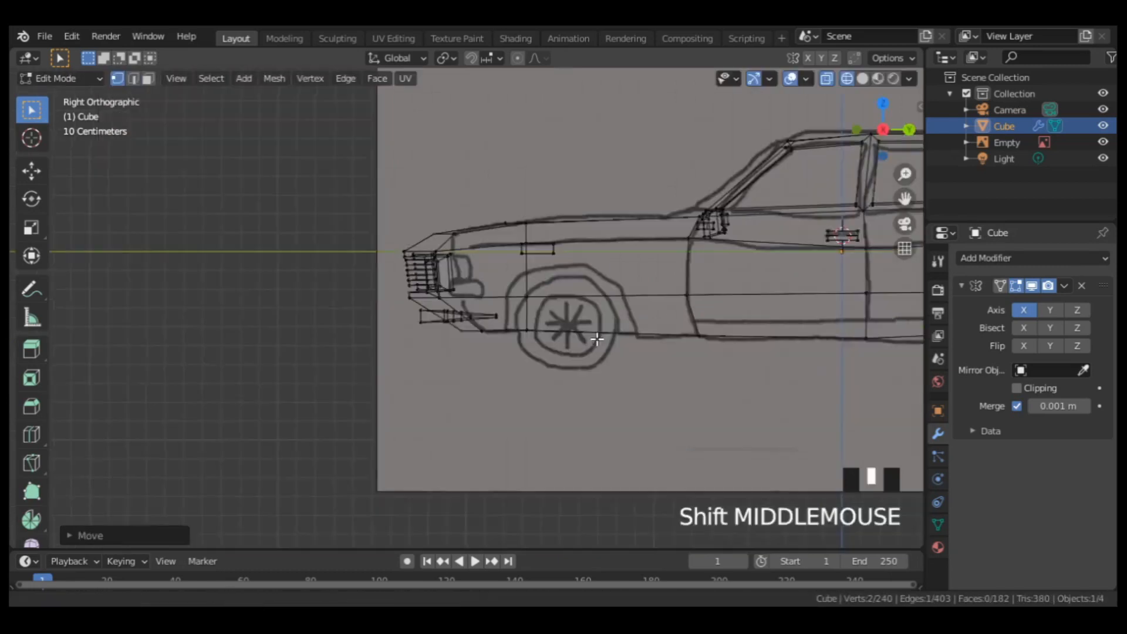
Step: Place the 3D cursor at the centre of the sketched front wheel and add a cylinder there
{"action": "middle_click_drag", "start_coordinate": [588, 336], "coordinate": [579, 331], "text": "shift"}
{"action": "scroll", "coordinate": [579, 332], "scroll_direction": "up", "scroll_amount": 2}
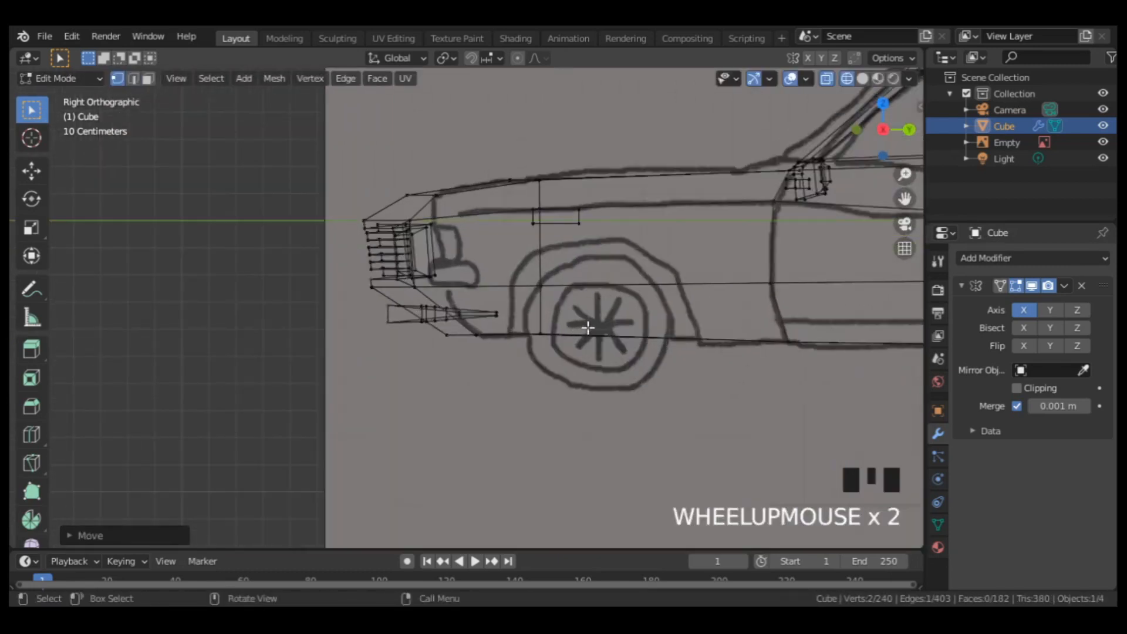
{"action": "right_click", "coordinate": [595, 322], "text": "shift"}
{"action": "key", "text": "shift+a"}
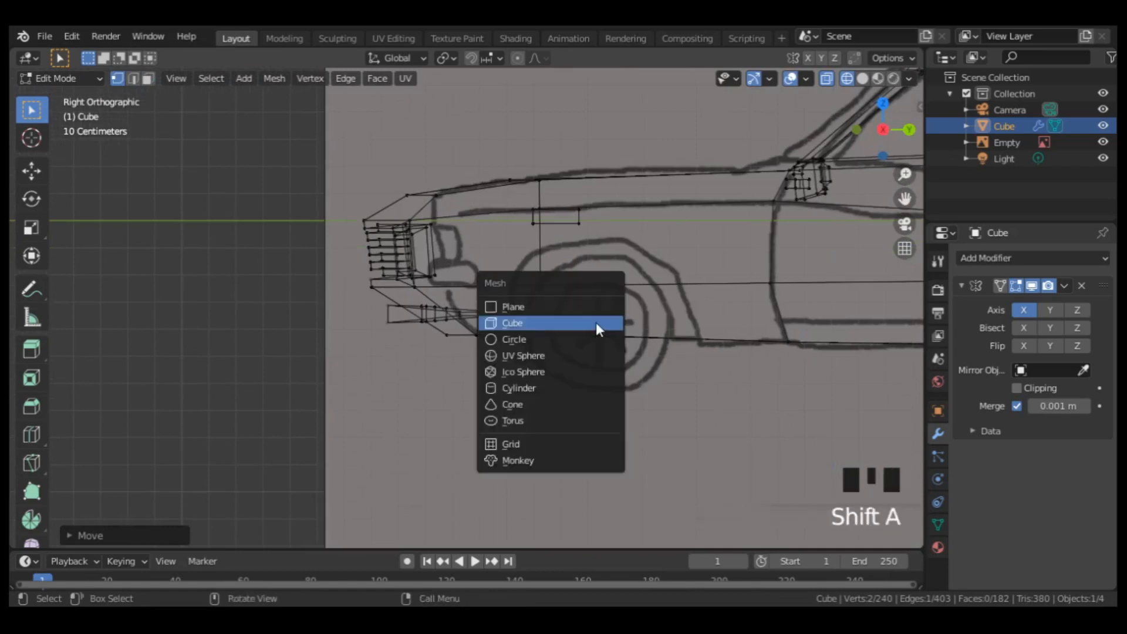
{"action": "left_click", "coordinate": [553, 387]}
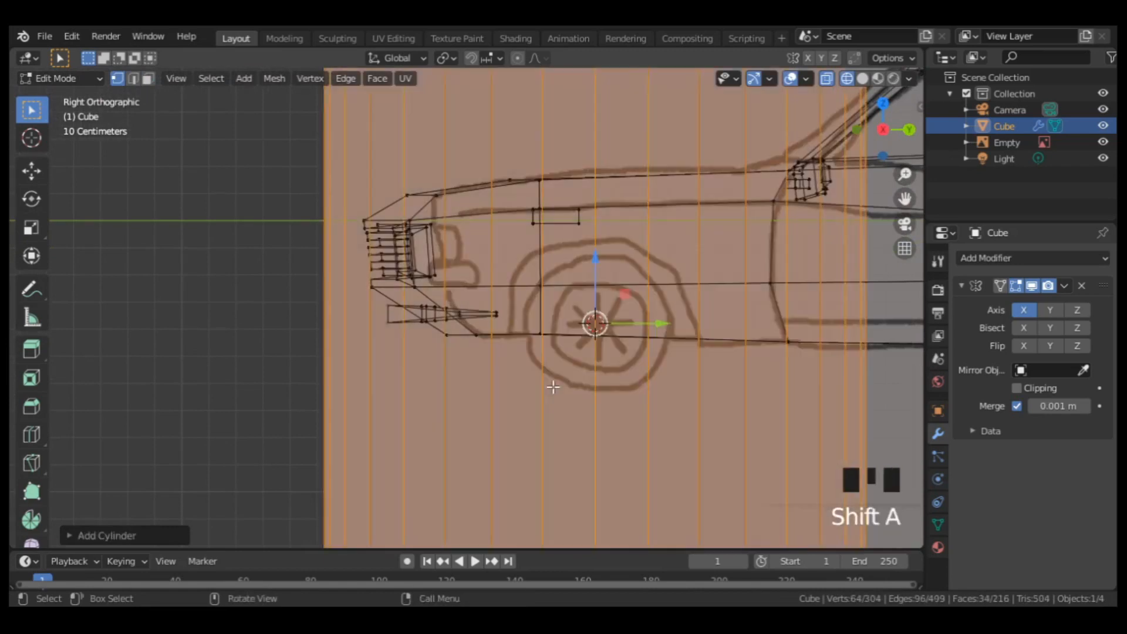
Step: Set the cylinder to 12 vertices, 0.31 m radius and 0.26 m depth, aligned to the view
{"action": "left_click", "coordinate": [110, 534]}
{"action": "left_click", "coordinate": [229, 339]}
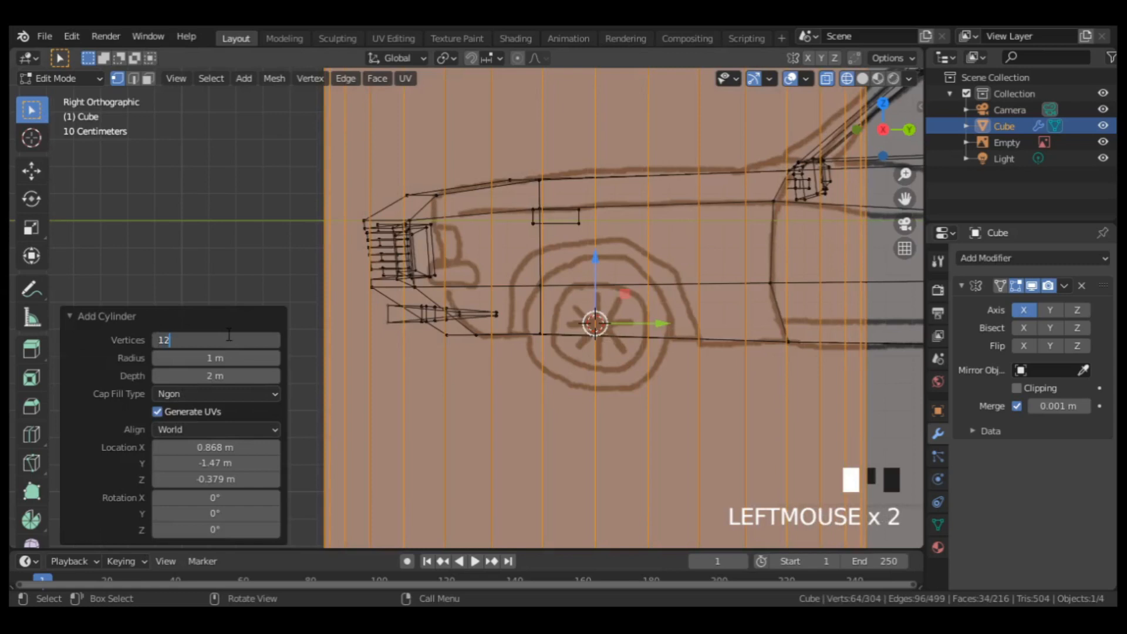
{"action": "type", "text": "12"}
{"action": "left_click_drag", "start_coordinate": [229, 358], "coordinate": [206, 322]}
{"action": "left_click", "coordinate": [185, 468]}
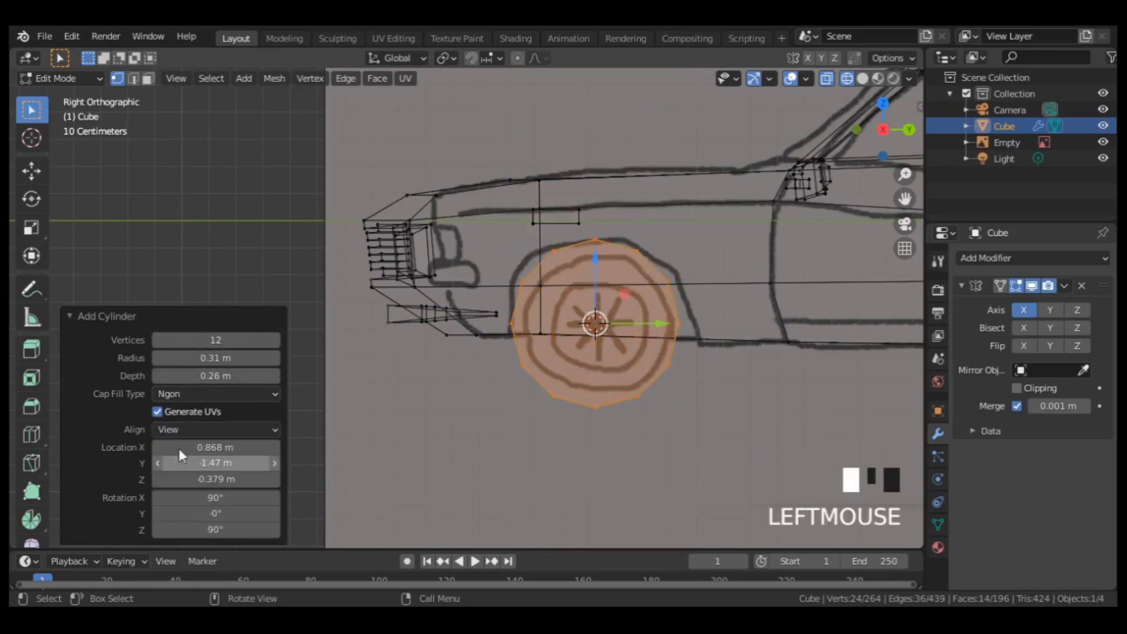
{"action": "left_click", "coordinate": [138, 313]}
Step: Move the cylinder's rearmost and upper rear vertex pairs outward onto the sketched outline of the front wheel arch
{"action": "scroll", "coordinate": [787, 301], "scroll_direction": "up", "scroll_amount": 3}
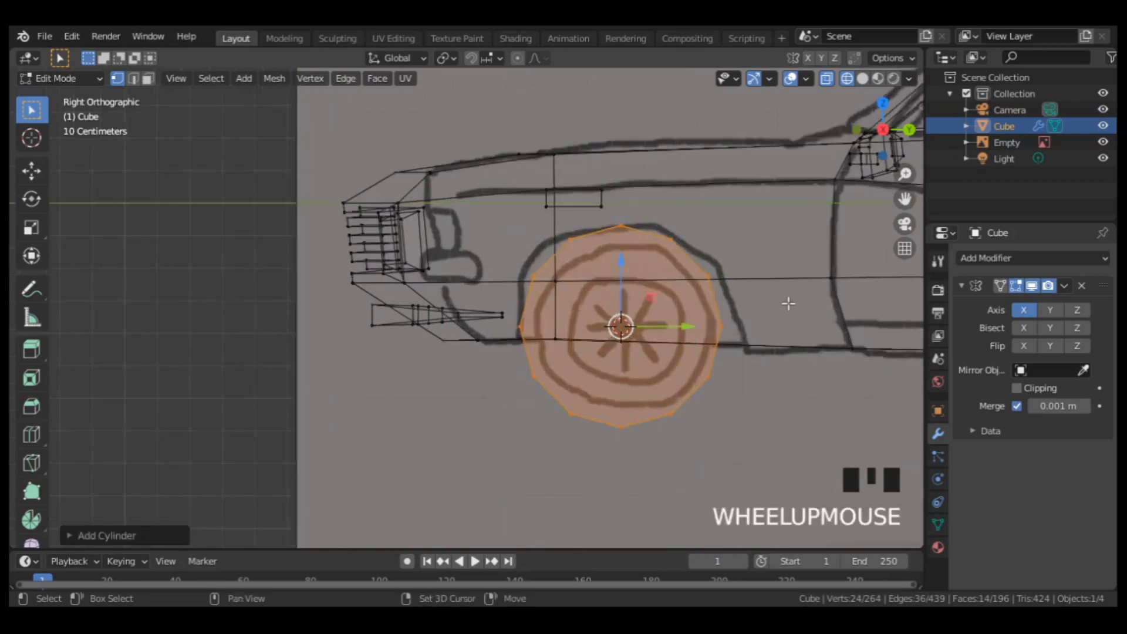
{"action": "left_click_drag", "start_coordinate": [705, 320], "coordinate": [646, 352]}
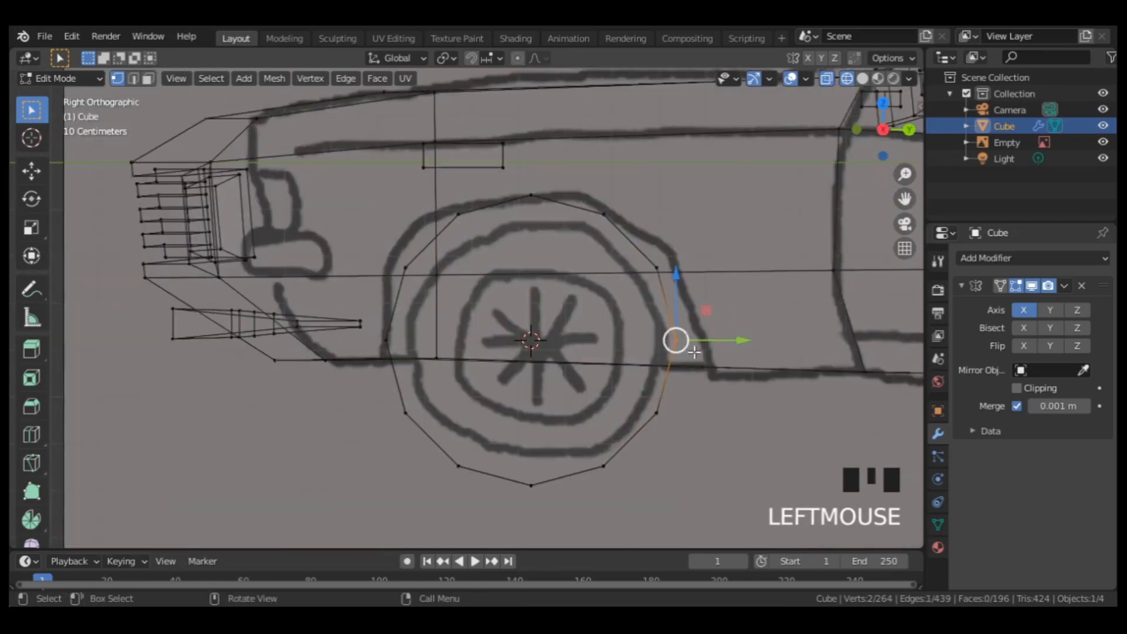
{"action": "left_click_drag", "start_coordinate": [719, 340], "coordinate": [743, 339]}
{"action": "left_click_drag", "start_coordinate": [638, 250], "coordinate": [694, 291]}
{"action": "left_click_drag", "start_coordinate": [656, 267], "coordinate": [669, 252]}
{"action": "left_click", "coordinate": [604, 213]}
{"action": "left_click_drag", "start_coordinate": [603, 213], "coordinate": [598, 208]}
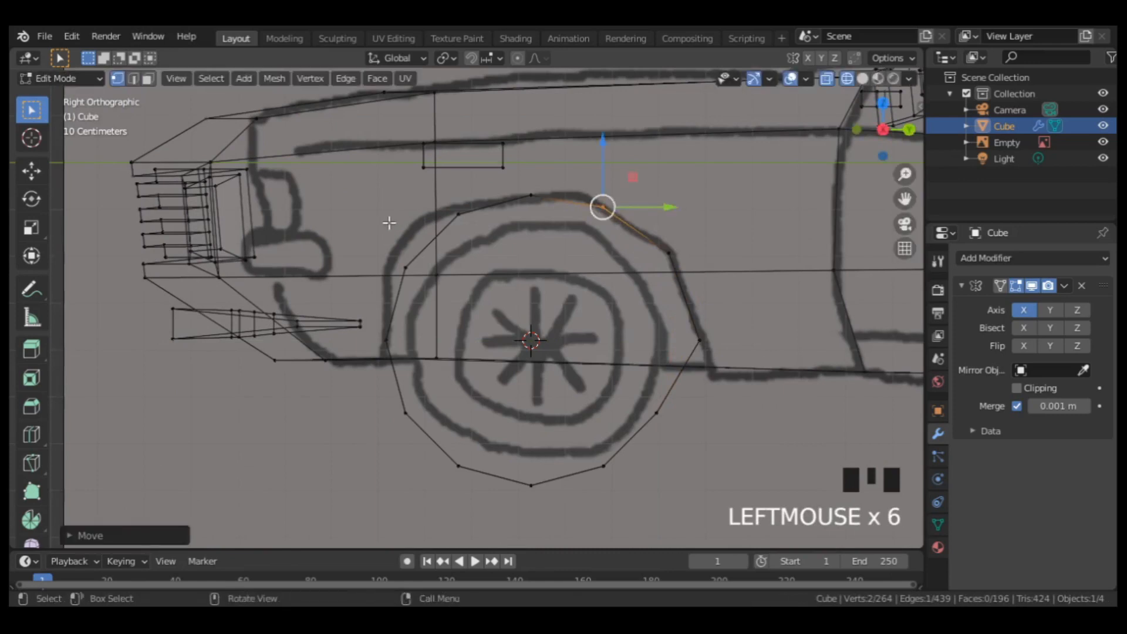
Step: Fit the cylinder's front vertices to the sketched front wheel arch and spread its lower corner vertices outward below the body
{"action": "left_click_drag", "start_coordinate": [388, 223], "coordinate": [391, 256]}
{"action": "left_click_drag", "start_coordinate": [425, 205], "coordinate": [474, 224]}
{"action": "left_click_drag", "start_coordinate": [460, 214], "coordinate": [449, 212]}
{"action": "left_click_drag", "start_coordinate": [627, 385], "coordinate": [686, 449]}
{"action": "left_click_drag", "start_coordinate": [662, 416], "coordinate": [716, 430]}
{"action": "left_click", "coordinate": [405, 412]}
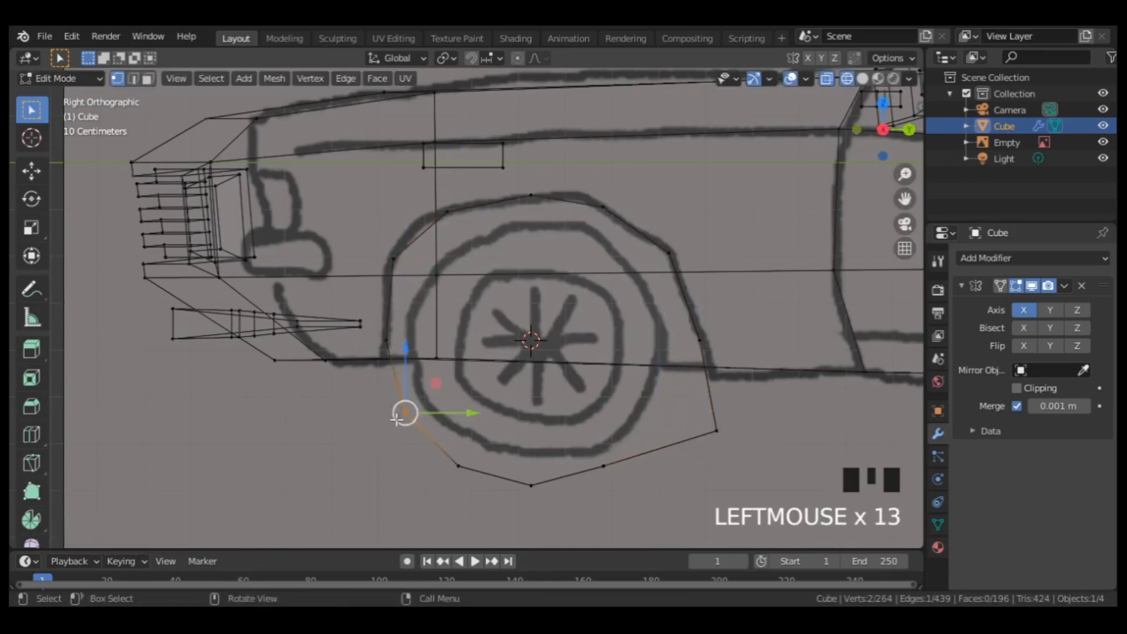
{"action": "left_click_drag", "start_coordinate": [405, 412], "coordinate": [372, 421]}
{"action": "left_click", "coordinate": [385, 340]}
{"action": "left_click_drag", "start_coordinate": [385, 339], "coordinate": [378, 335]}
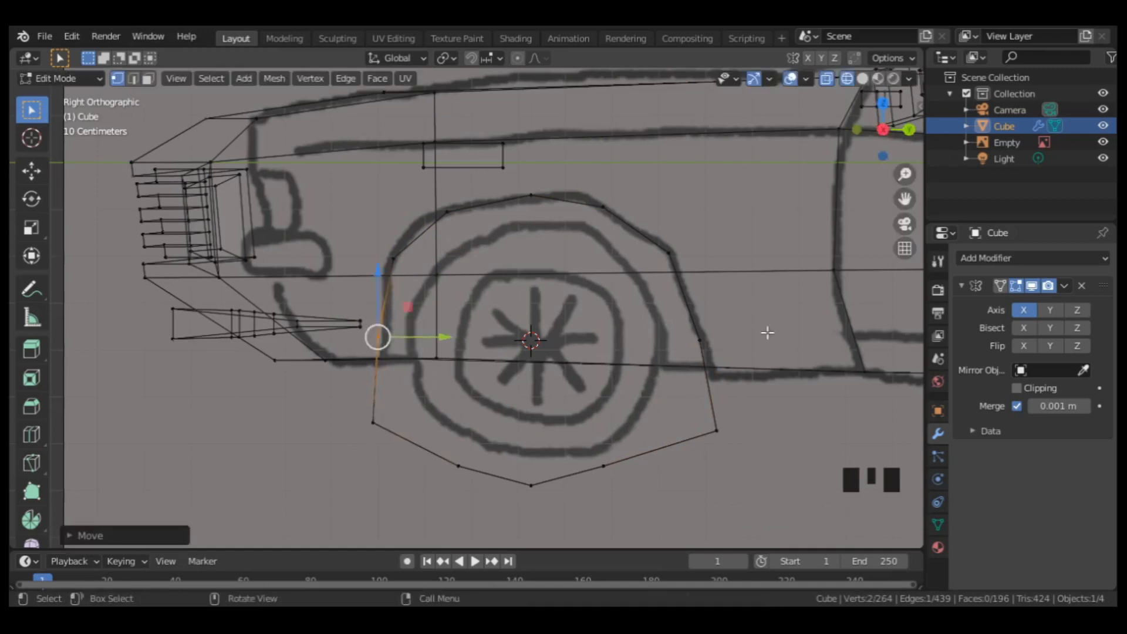
Step: Duplicate the whole front wheel arch cylinder and place the copy over the sketched rear wheel
{"action": "key", "text": "shift+z"}
{"action": "middle_click_drag", "start_coordinate": [411, 335], "coordinate": [436, 378]}
{"action": "key", "text": "l"}
{"action": "scroll", "coordinate": [626, 343], "scroll_direction": "down", "scroll_amount": 1}
{"action": "scroll", "coordinate": [411, 376], "scroll_direction": "up", "scroll_amount": 2}
{"action": "key", "text": "shift+d"}
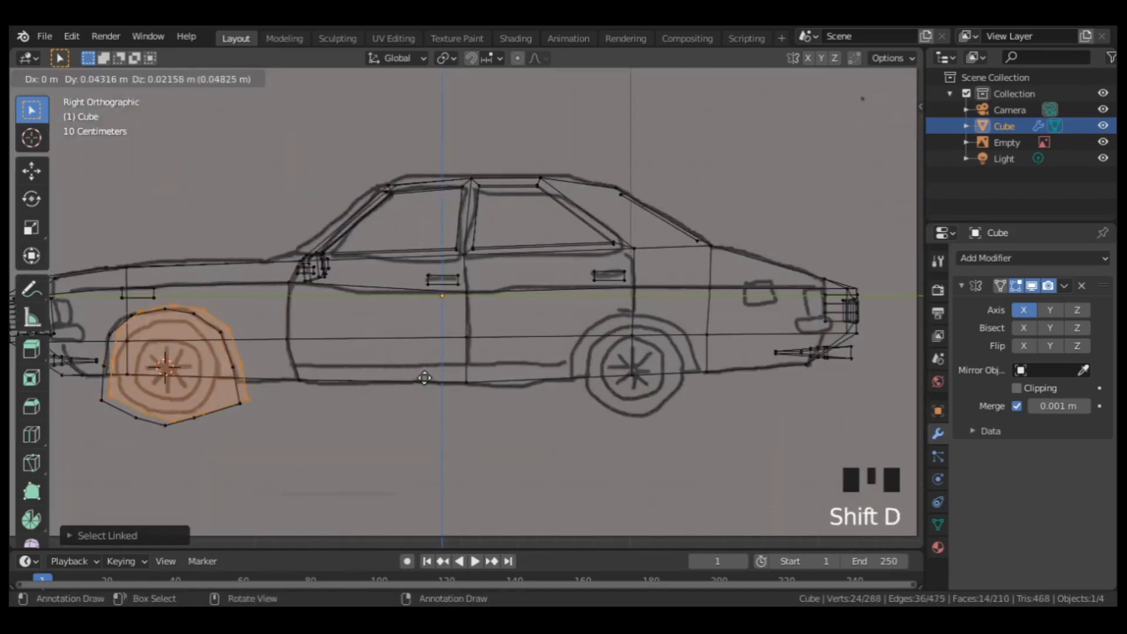
{"action": "left_click", "coordinate": [874, 391]}
{"action": "scroll", "coordinate": [830, 390], "scroll_direction": "up", "scroll_amount": 3}
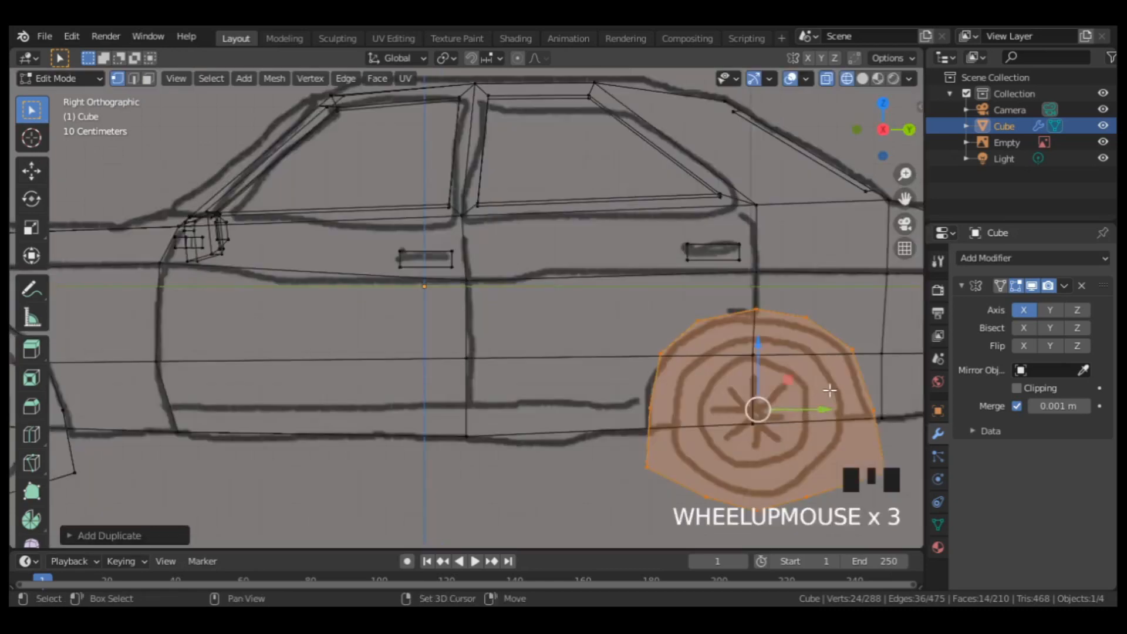
Step: Adjust the copied cylinder's front, upper and rear vertices to match the sketched rear wheel arch
{"action": "middle_click_drag", "start_coordinate": [829, 390], "coordinate": [739, 279], "text": "shift"}
{"action": "left_click", "coordinate": [558, 297]}
{"action": "left_click", "coordinate": [558, 296]}
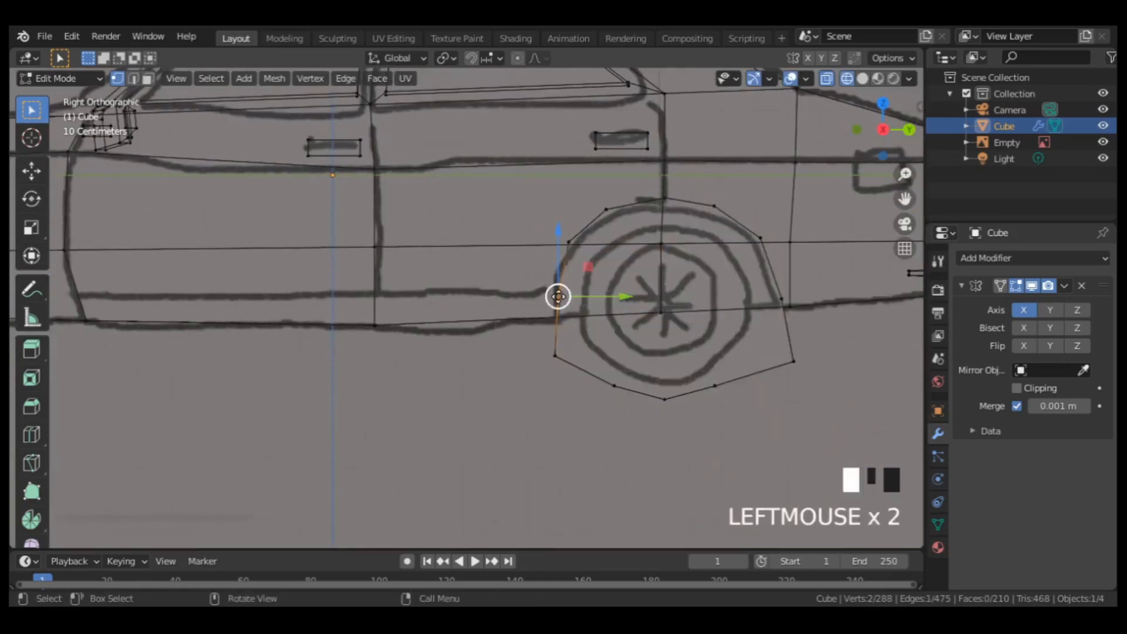
{"action": "left_click_drag", "start_coordinate": [558, 296], "coordinate": [553, 284]}
{"action": "left_click_drag", "start_coordinate": [643, 178], "coordinate": [771, 250]}
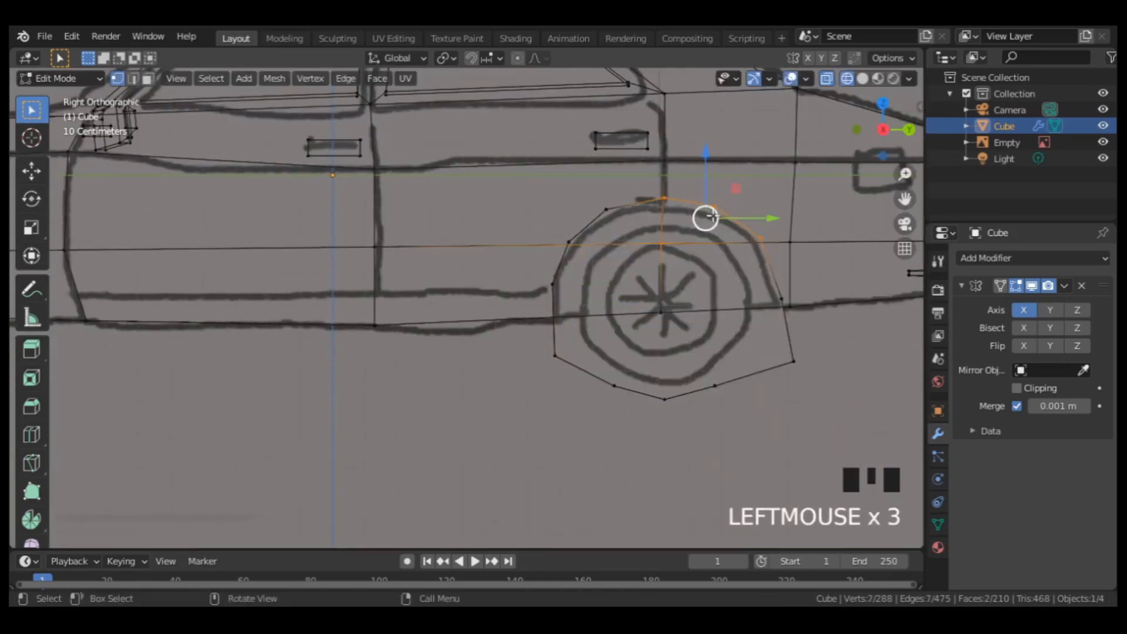
{"action": "left_click_drag", "start_coordinate": [705, 192], "coordinate": [705, 198]}
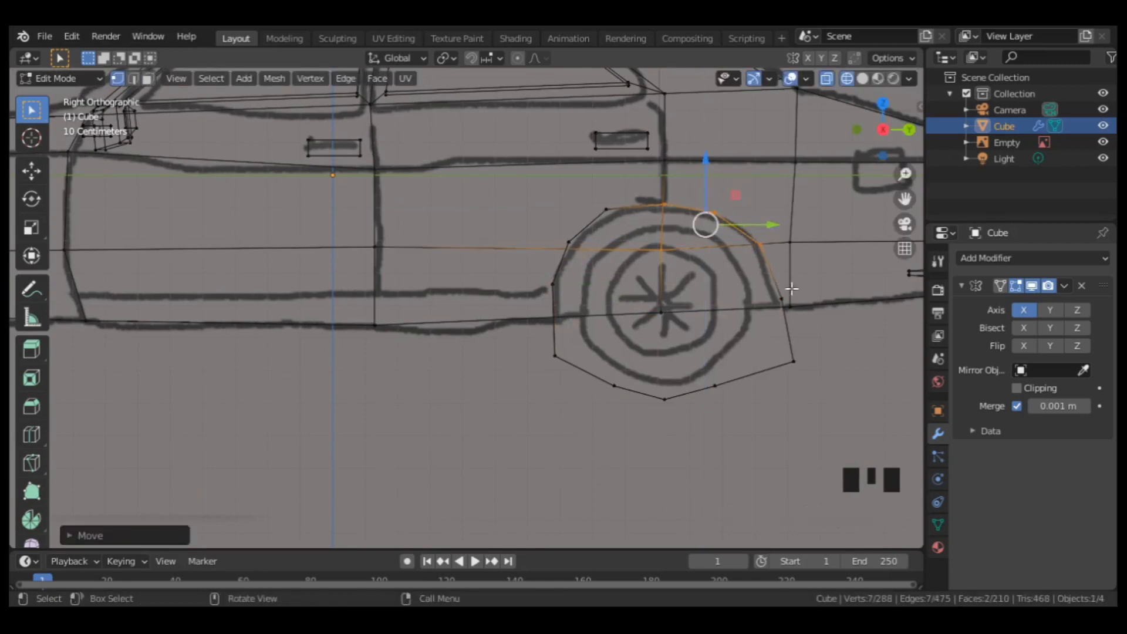
{"action": "mouse_move", "coordinate": [795, 288]}
{"action": "left_mouse_down"}
{"action": "mouse_move", "coordinate": [760, 329]}
{"action": "mouse_move", "coordinate": [775, 298]}
{"action": "left_mouse_up"}
{"action": "left_click_drag", "start_coordinate": [803, 351], "coordinate": [767, 358]}
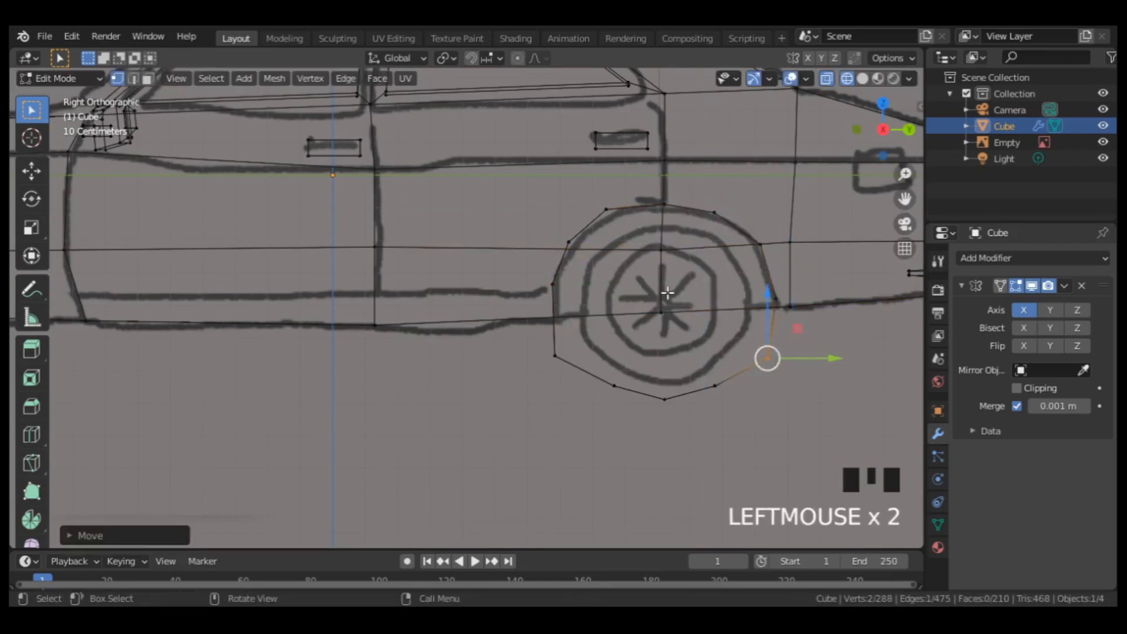
Step: Select both wheel arch cylinders and cut them out of the car body with Intersect (Boolean)
{"action": "key", "text": "shift+z"}
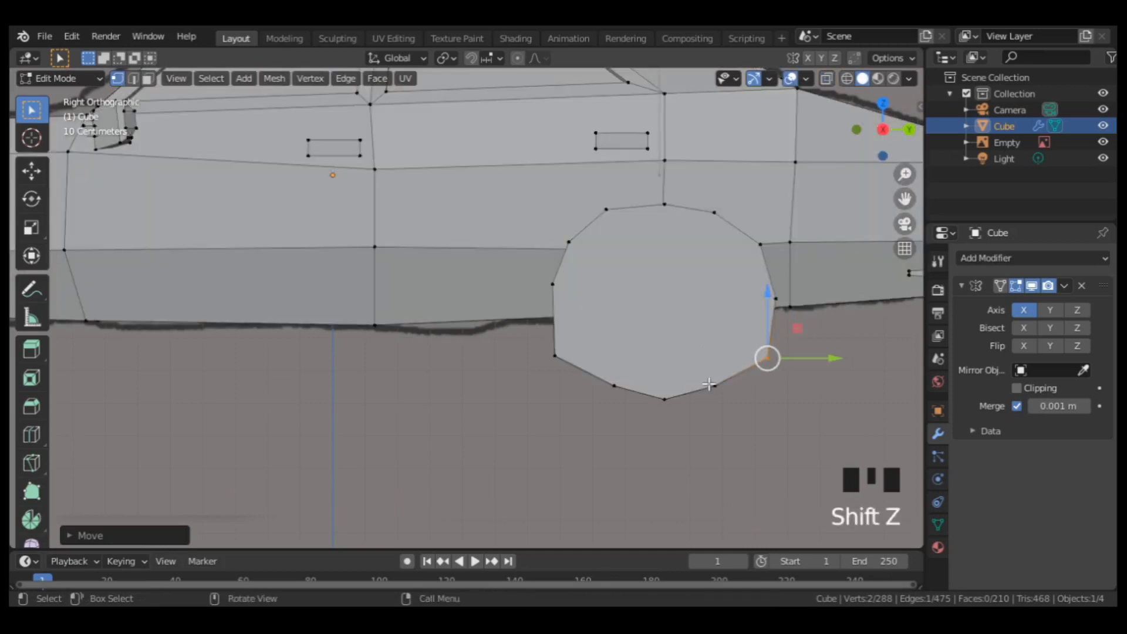
{"action": "key", "text": "l"}
{"action": "scroll", "coordinate": [709, 385], "scroll_direction": "down", "scroll_amount": 6}
{"action": "middle_click_drag", "start_coordinate": [391, 361], "coordinate": [555, 359], "text": "shift"}
{"action": "key", "text": "l"}
{"action": "scroll", "coordinate": [443, 332], "scroll_direction": "down", "scroll_amount": 2}
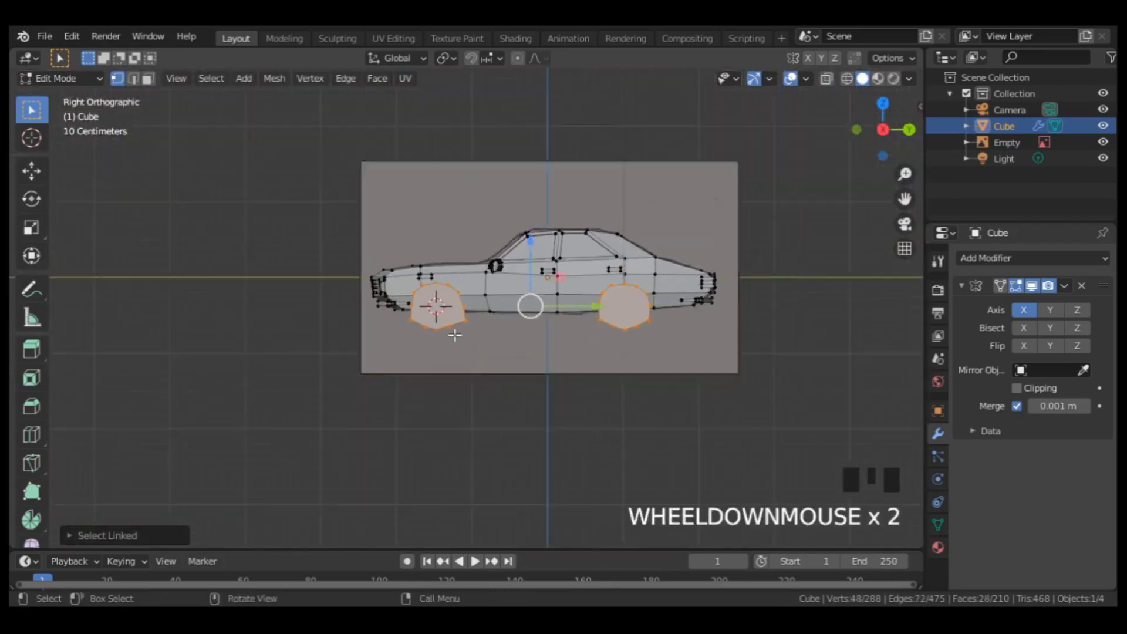
{"action": "middle_click_drag", "start_coordinate": [443, 333], "coordinate": [598, 385]}
{"action": "scroll", "coordinate": [684, 352], "scroll_direction": "up", "scroll_amount": 4}
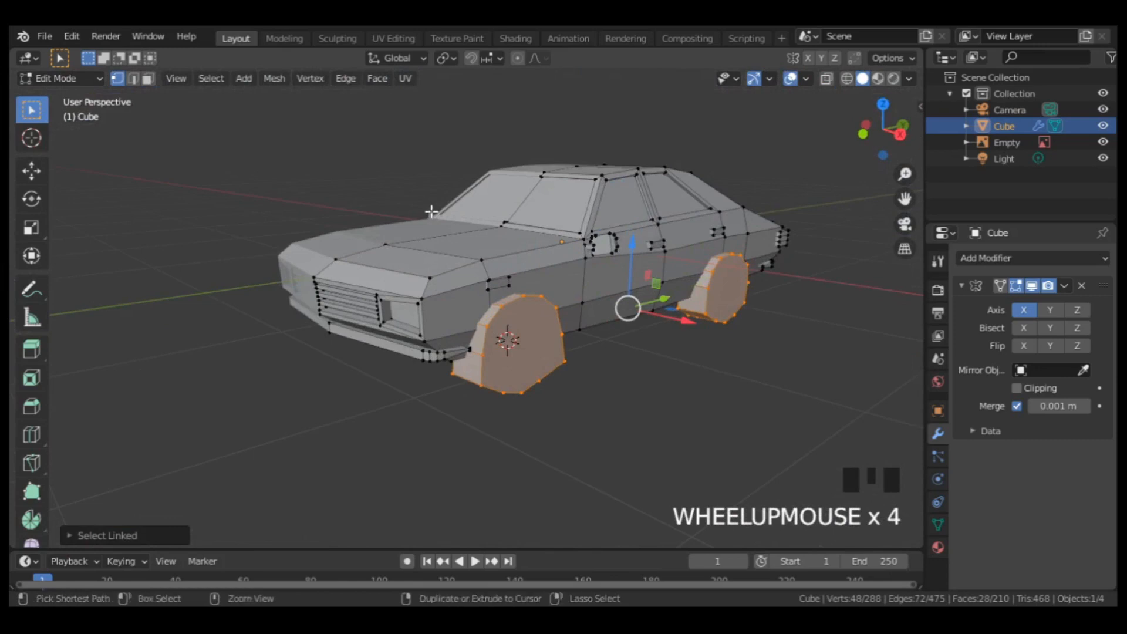
{"action": "key", "text": "ctrl+f"}
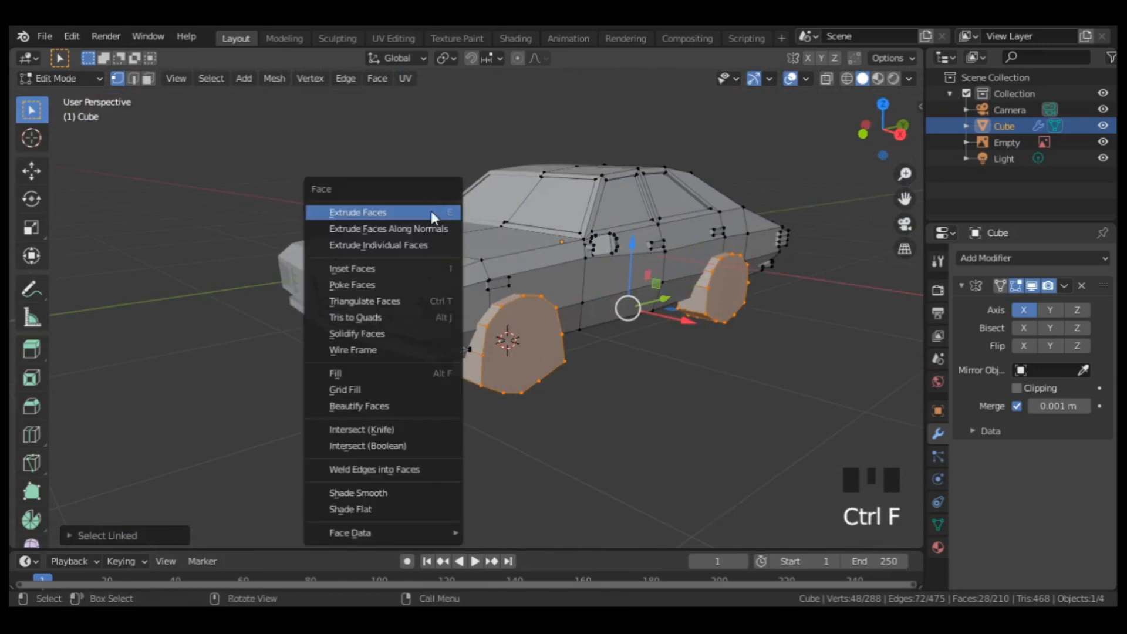
{"action": "left_click", "coordinate": [385, 446]}
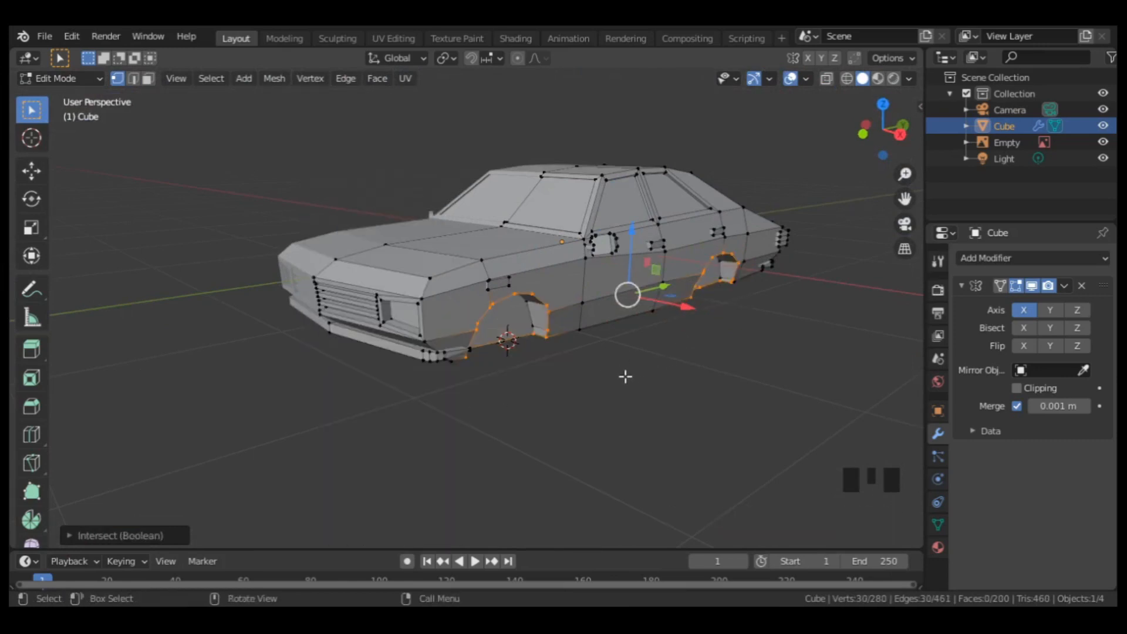
Step: Merge the front wheel arch's front corner vertex into the adjacent body-line vertex just below it, using At Last
{"action": "middle_click_drag", "start_coordinate": [625, 376], "coordinate": [446, 345], "text": "shift"}
{"action": "scroll", "coordinate": [546, 365], "scroll_direction": "up", "scroll_amount": 4}
{"action": "middle_click_drag", "start_coordinate": [423, 343], "coordinate": [501, 368], "text": "shift"}
{"action": "middle_click_drag", "start_coordinate": [411, 348], "coordinate": [463, 356], "text": "shift"}
{"action": "scroll", "coordinate": [399, 359], "scroll_direction": "up", "scroll_amount": 1}
{"action": "middle_click_drag", "start_coordinate": [384, 361], "coordinate": [463, 402], "text": "shift"}
{"action": "scroll", "coordinate": [434, 382], "scroll_direction": "up", "scroll_amount": 2}
{"action": "middle_click_drag", "start_coordinate": [417, 372], "coordinate": [408, 371]}
{"action": "middle_click_drag", "start_coordinate": [352, 340], "coordinate": [405, 370], "text": "shift"}
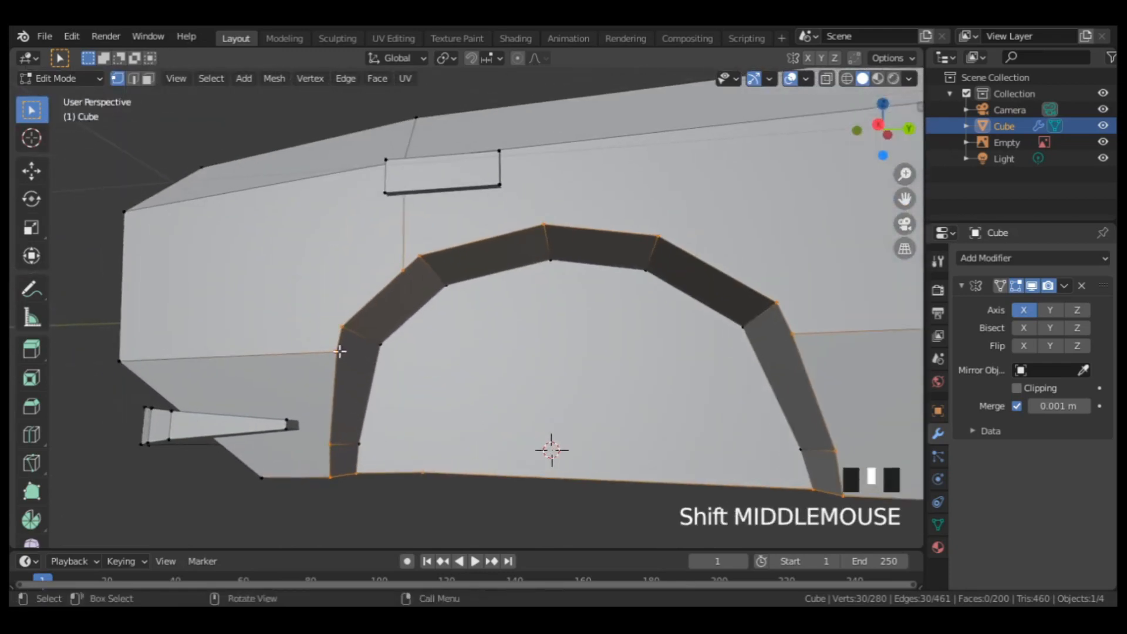
{"action": "left_click", "coordinate": [341, 329]}
{"action": "left_click", "coordinate": [339, 355], "text": "shift"}
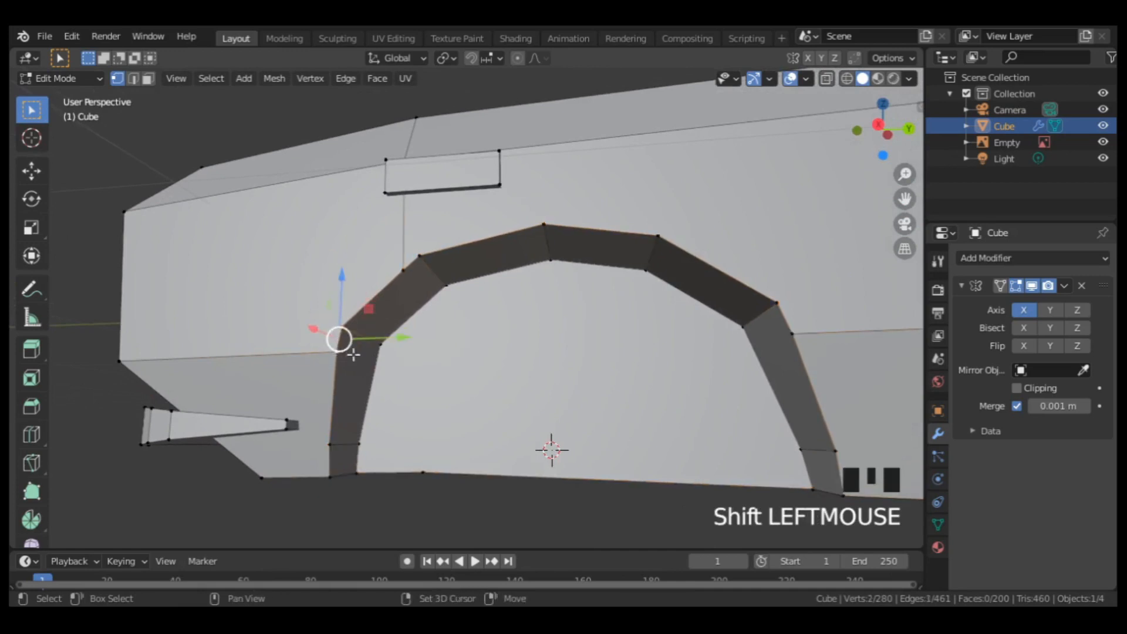
{"action": "key", "text": "m"}
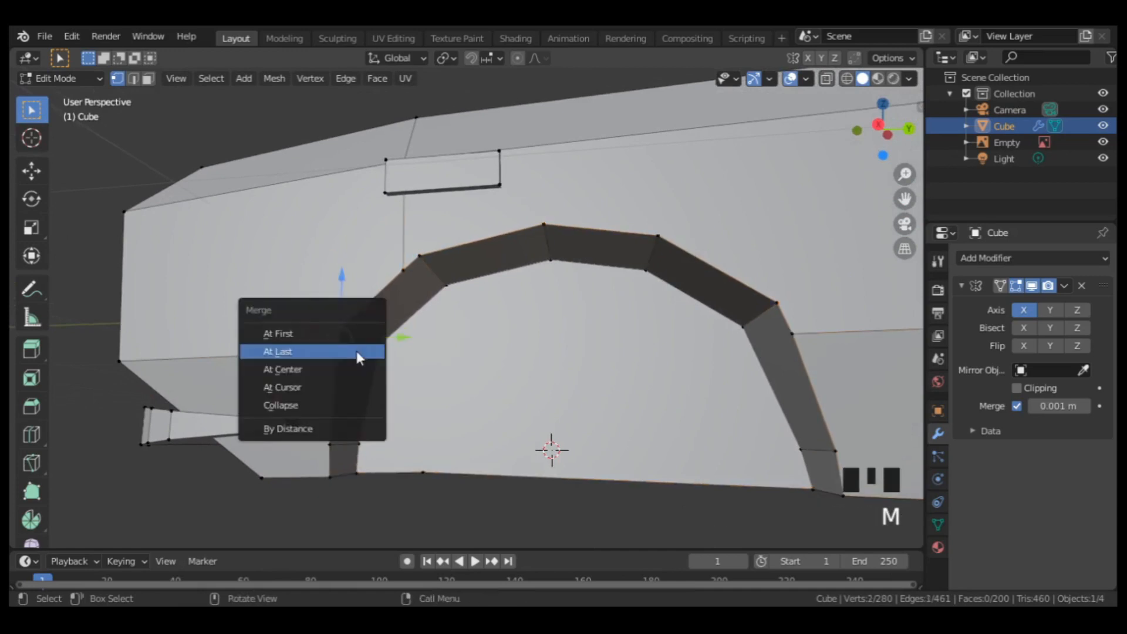
{"action": "left_click", "coordinate": [357, 351]}
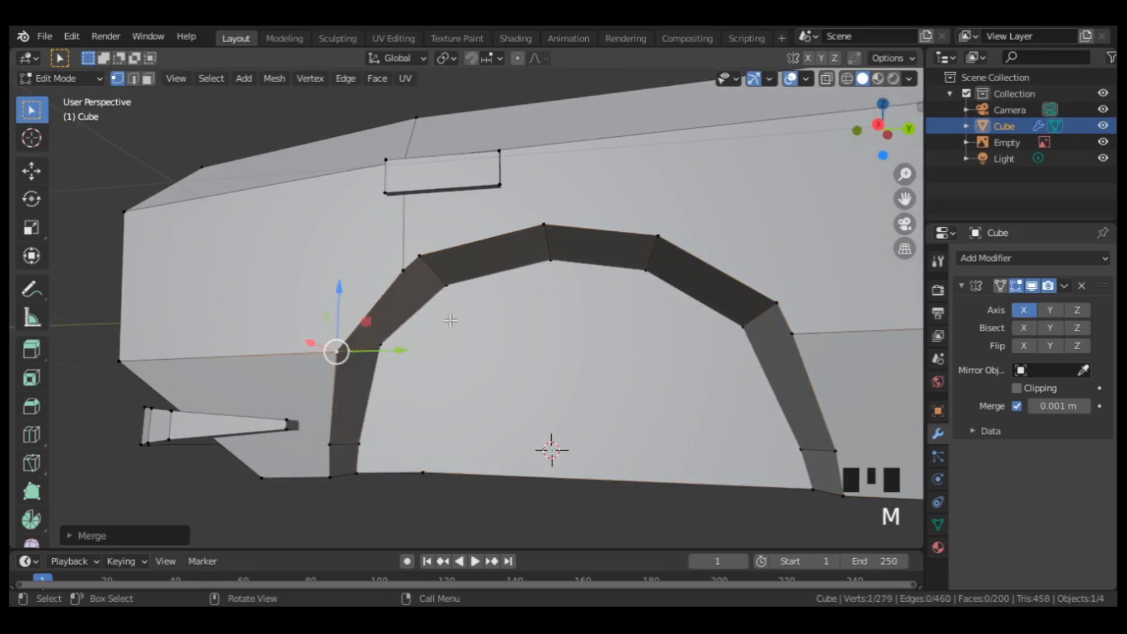
Step: Merge the two close vertices at the upper front corner of the front wheel arch
{"action": "middle_click_drag", "start_coordinate": [357, 350], "coordinate": [475, 286]}
{"action": "left_click", "coordinate": [475, 285]}
{"action": "left_click", "coordinate": [476, 285], "text": "shift"}
{"action": "key", "text": "m"}
{"action": "left_click", "coordinate": [491, 297]}
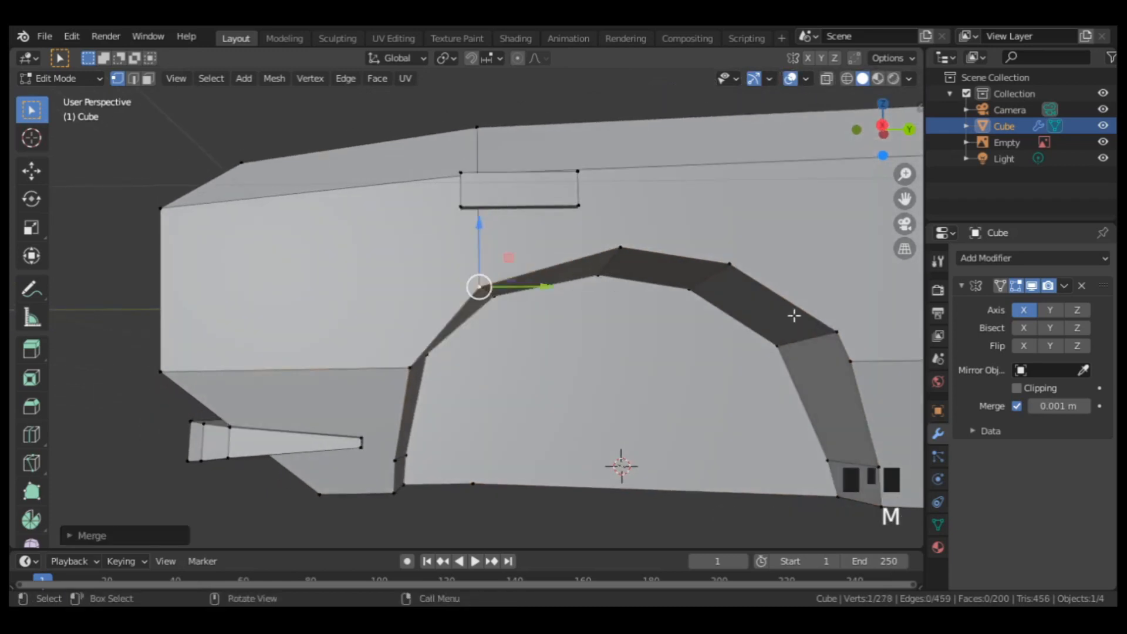
Step: Merge the stray vertex on the bottom edge of the front wheel well into the well's lower front corner
{"action": "middle_click_drag", "start_coordinate": [793, 315], "coordinate": [414, 287]}
{"action": "left_click", "coordinate": [403, 300]}
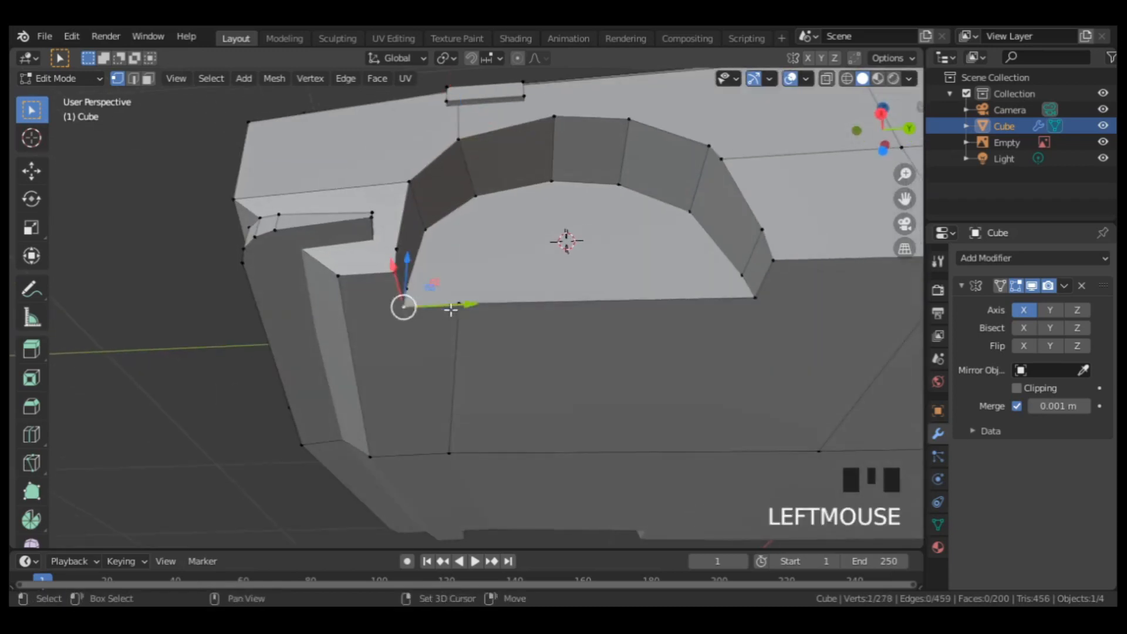
{"action": "left_click", "coordinate": [459, 298], "text": "shift"}
{"action": "key", "text": "m"}
{"action": "left_click", "coordinate": [448, 309]}
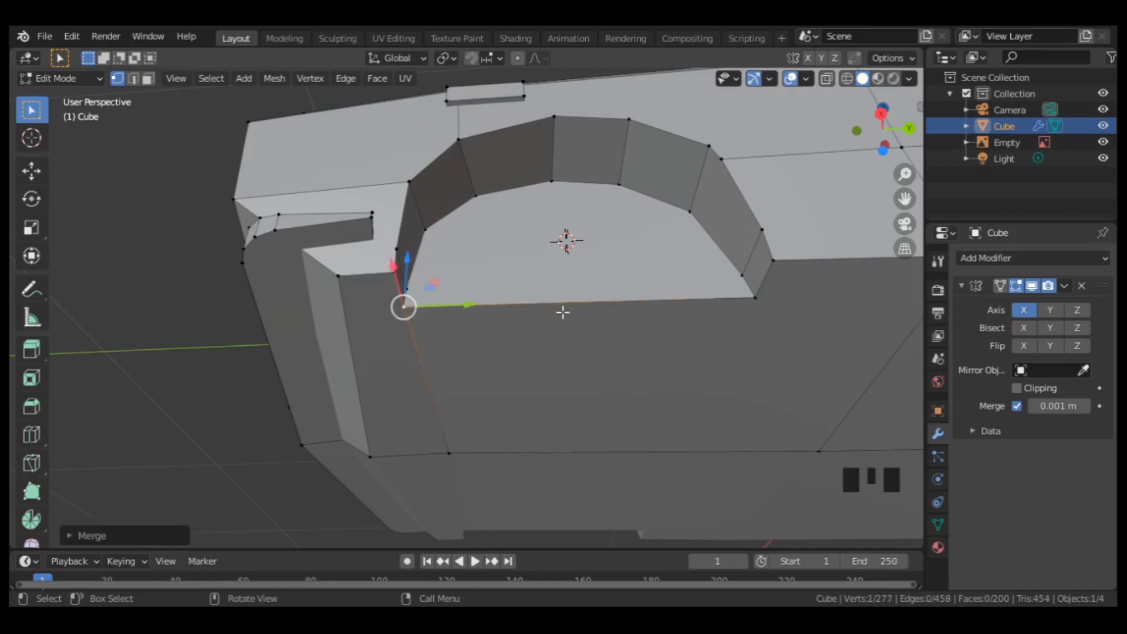
Step: Merge the extra outer and inner vertices just above the front wheel arch's lower front corner into the corner vertices
{"action": "middle_click_drag", "start_coordinate": [509, 296], "coordinate": [433, 384]}
{"action": "scroll", "coordinate": [496, 323], "scroll_direction": "up", "scroll_amount": 2}
{"action": "left_click", "coordinate": [398, 382]}
{"action": "left_click", "coordinate": [402, 409], "text": "shift"}
{"action": "key", "text": "m"}
{"action": "left_click", "coordinate": [385, 414]}
{"action": "scroll", "coordinate": [432, 383], "scroll_direction": "up", "scroll_amount": 2}
{"action": "left_click", "coordinate": [348, 410]}
{"action": "left_click", "coordinate": [346, 440], "text": "shift"}
{"action": "key", "text": "m"}
{"action": "left_click", "coordinate": [354, 437]}
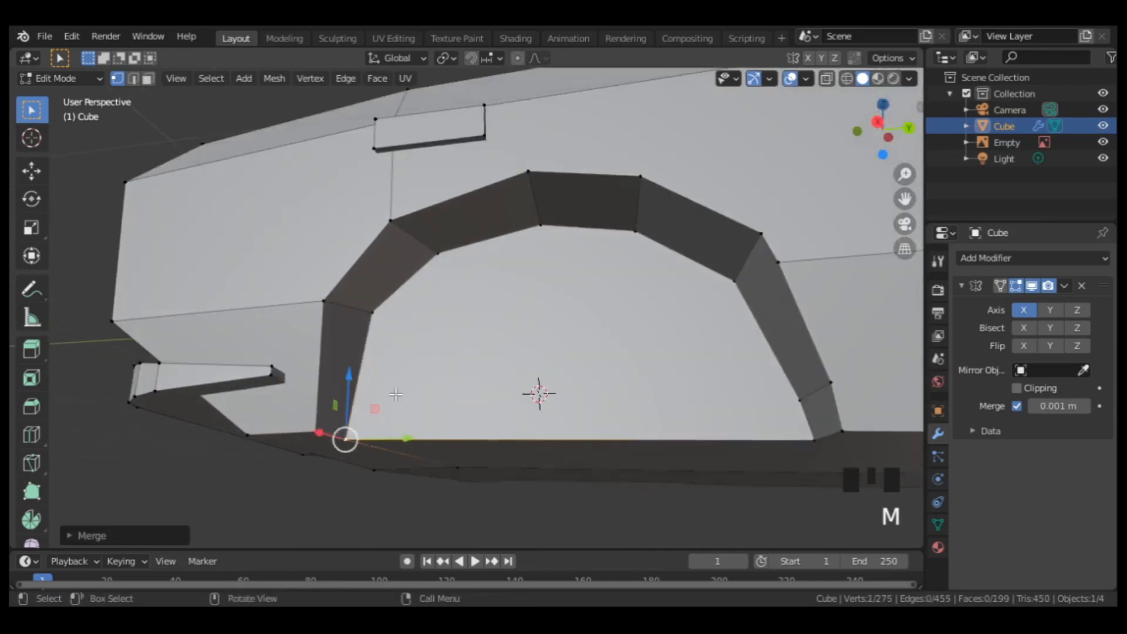
Step: Merge the two outer vertices at the lower rear corner of the front wheel arch into one
{"action": "middle_click_drag", "start_coordinate": [521, 289], "coordinate": [586, 399]}
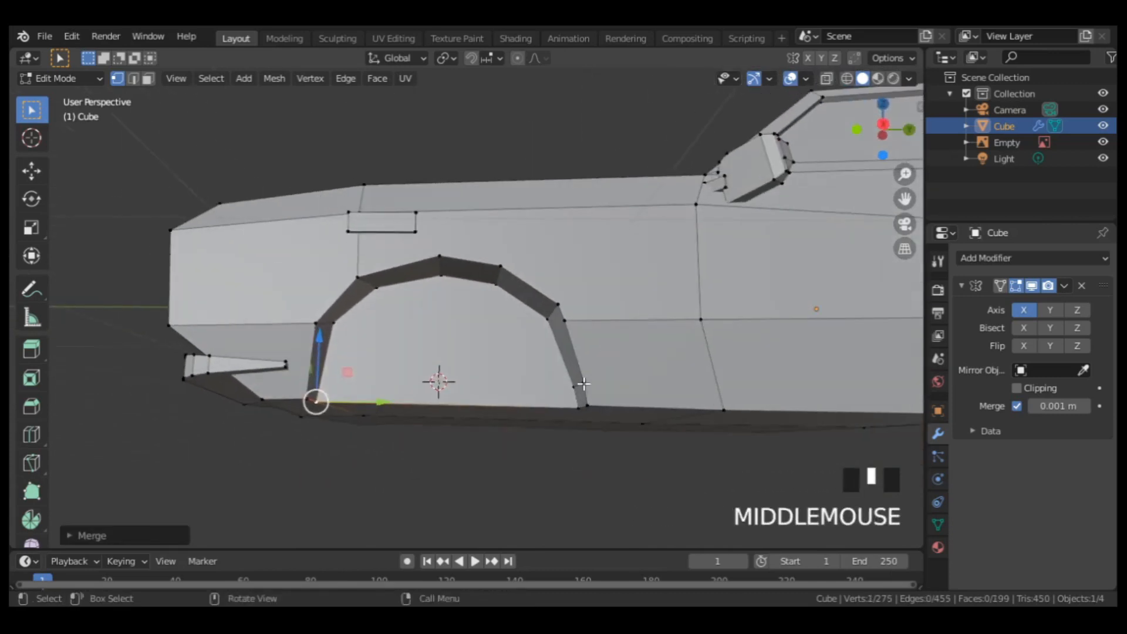
{"action": "left_click", "coordinate": [590, 405]}
{"action": "left_click", "coordinate": [591, 405], "text": "shift"}
{"action": "key", "text": "m"}
{"action": "left_click", "coordinate": [598, 400]}
{"action": "right_click", "coordinate": [578, 388]}
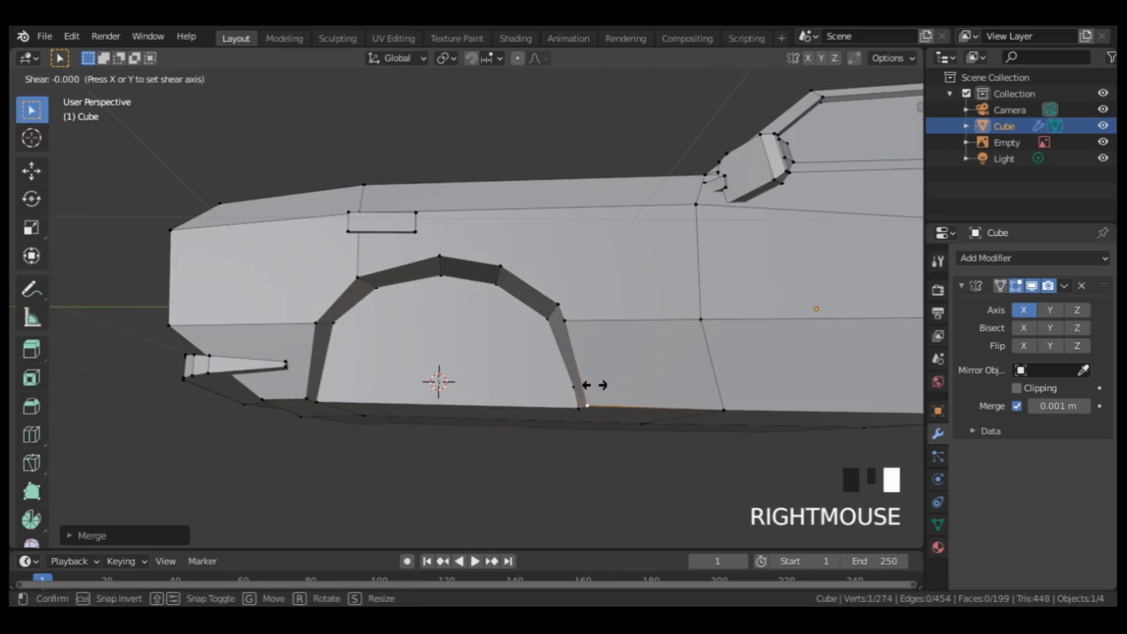
{"action": "right_click", "coordinate": [601, 379]}
{"action": "key", "text": "ctrl+z"}
{"action": "scroll", "coordinate": [624, 380], "scroll_direction": "up", "scroll_amount": 3}
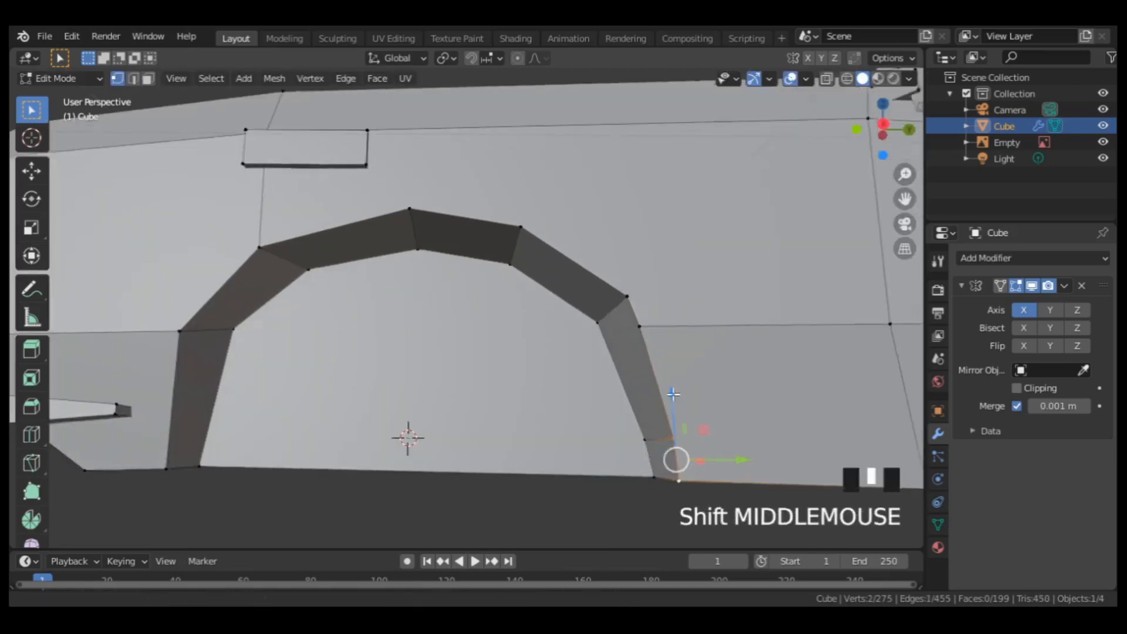
{"action": "key", "text": "m"}
{"action": "left_click", "coordinate": [622, 365]}
Step: Merge the extra inner vertices at the front arch's lower rear corner, and the doubled outer vertices on its upper rear side
{"action": "middle_click_drag", "start_coordinate": [706, 460], "coordinate": [588, 442], "text": "shift"}
{"action": "left_click", "coordinate": [566, 356]}
{"action": "left_click", "coordinate": [575, 388], "text": "shift"}
{"action": "key", "text": "m"}
{"action": "left_click", "coordinate": [591, 371]}
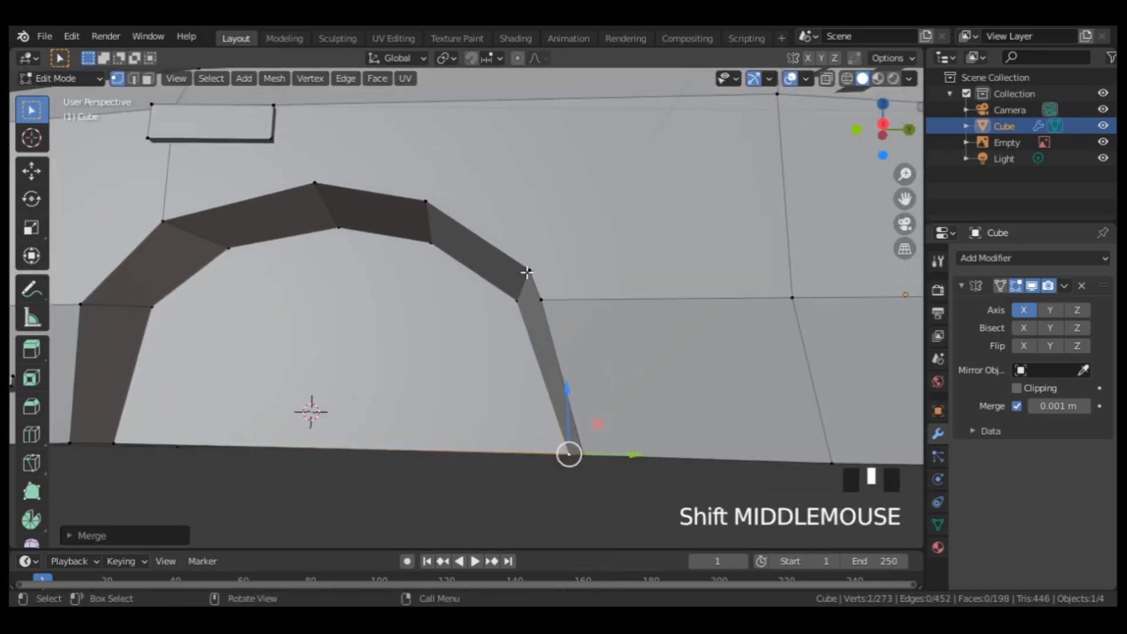
{"action": "left_click", "coordinate": [536, 284], "text": "shift"}
{"action": "key", "text": "m"}
{"action": "left_click", "coordinate": [557, 265]}
{"action": "scroll", "coordinate": [558, 267], "scroll_direction": "down", "scroll_amount": 2}
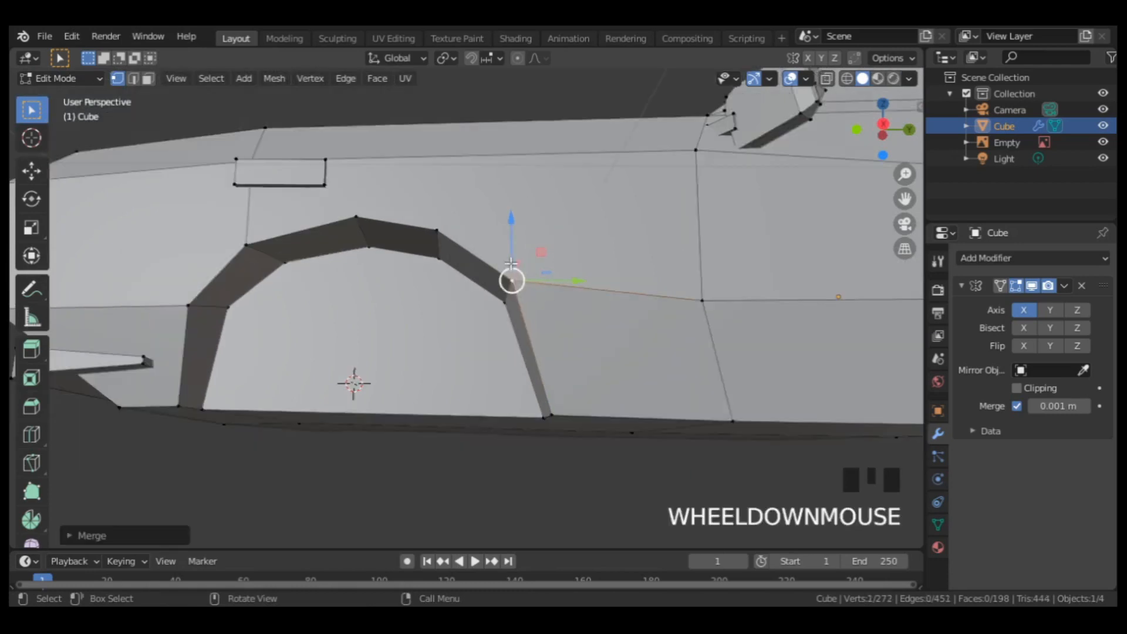
Step: Connect the front arch's upper rear vertex to the body-line vertex below the side mirror with a new edge
{"action": "middle_click_drag", "start_coordinate": [552, 270], "coordinate": [485, 271]}
{"action": "left_click", "coordinate": [446, 270]}
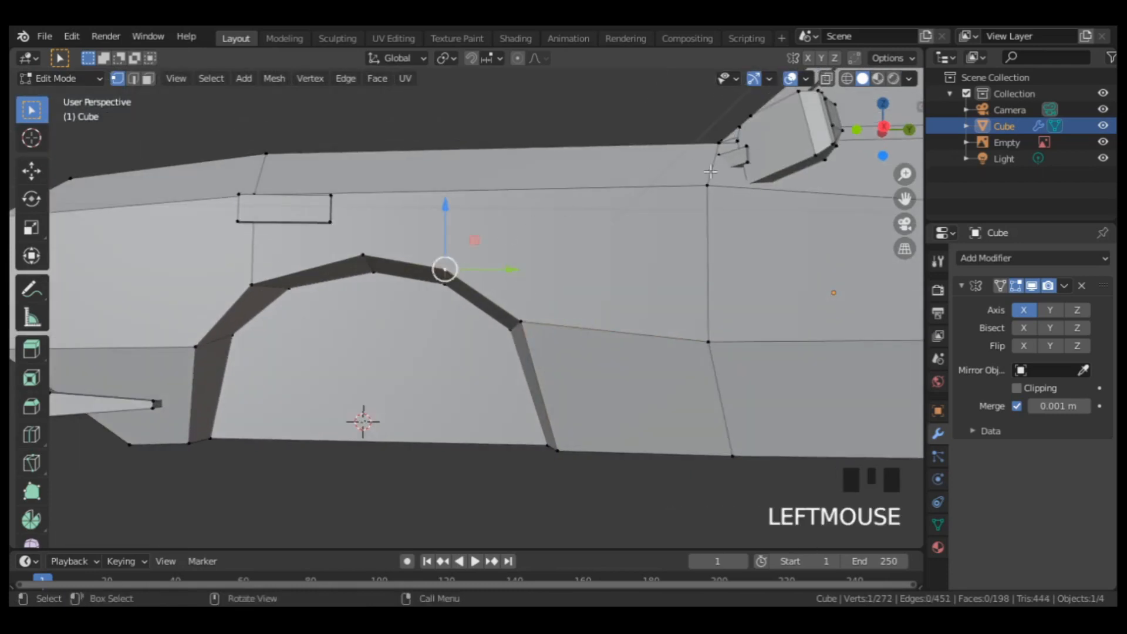
{"action": "left_click", "coordinate": [705, 188], "text": "shift"}
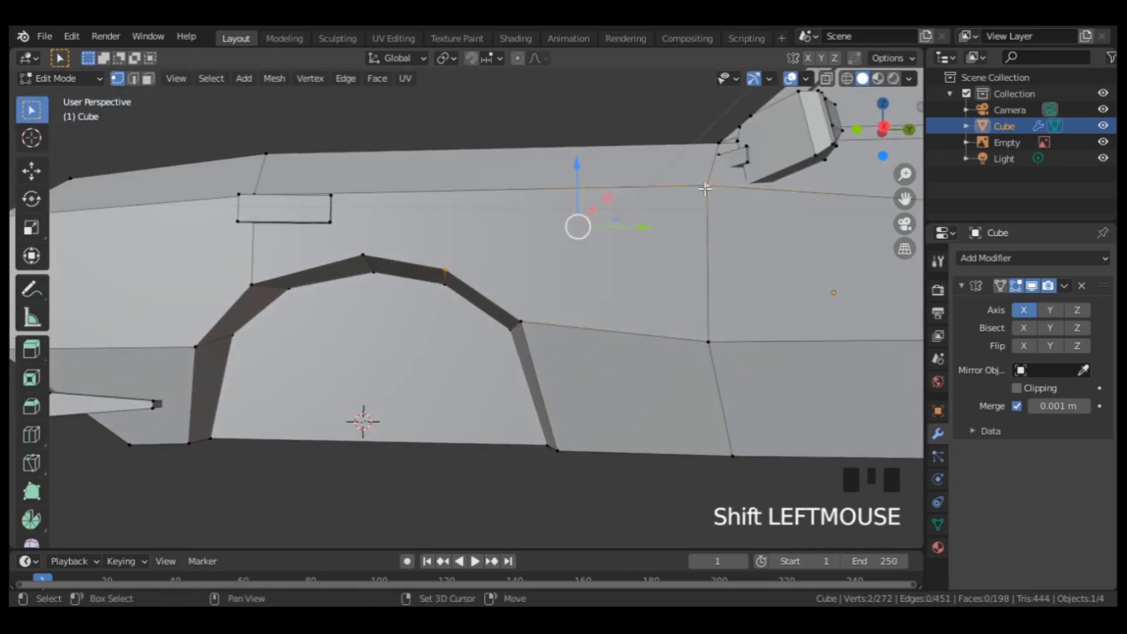
{"action": "key", "text": "j"}
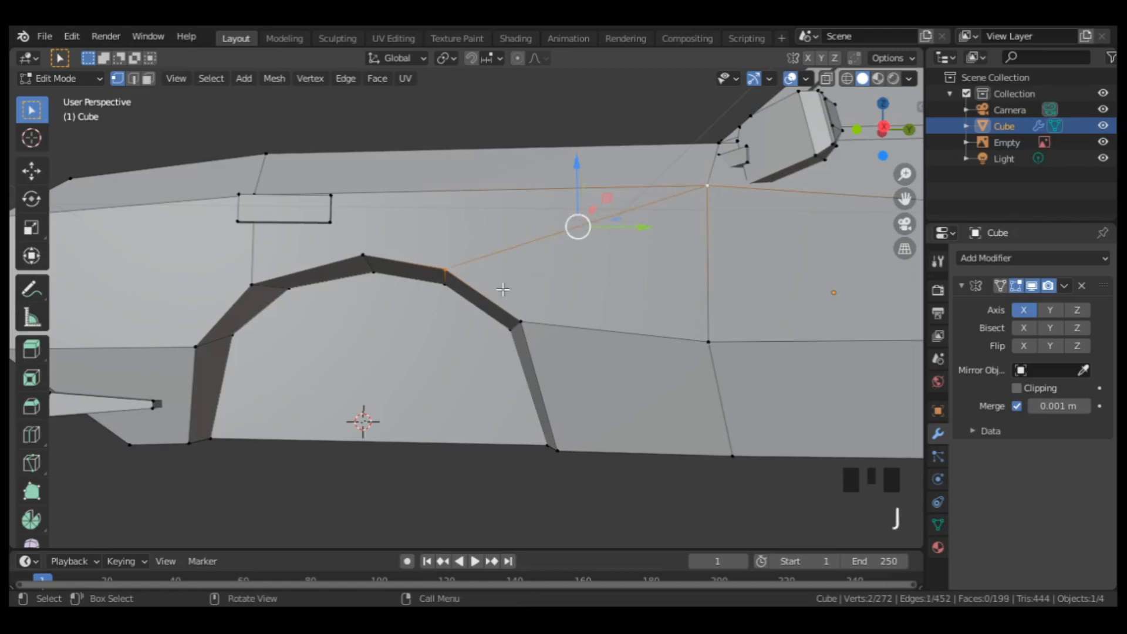
{"action": "scroll", "coordinate": [503, 289], "scroll_direction": "down", "scroll_amount": 2}
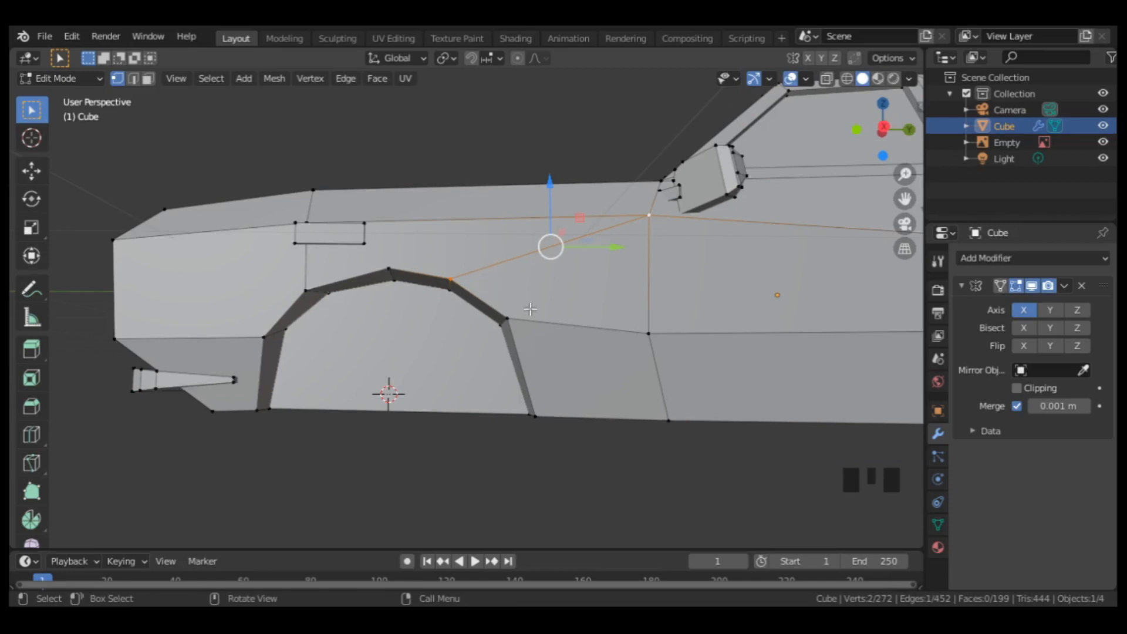
Step: Merge the doubled outer vertices on the front side of the rear wheel arch
{"action": "scroll", "coordinate": [733, 313], "scroll_direction": "down", "scroll_amount": 4}
{"action": "scroll", "coordinate": [587, 294], "scroll_direction": "up", "scroll_amount": 2}
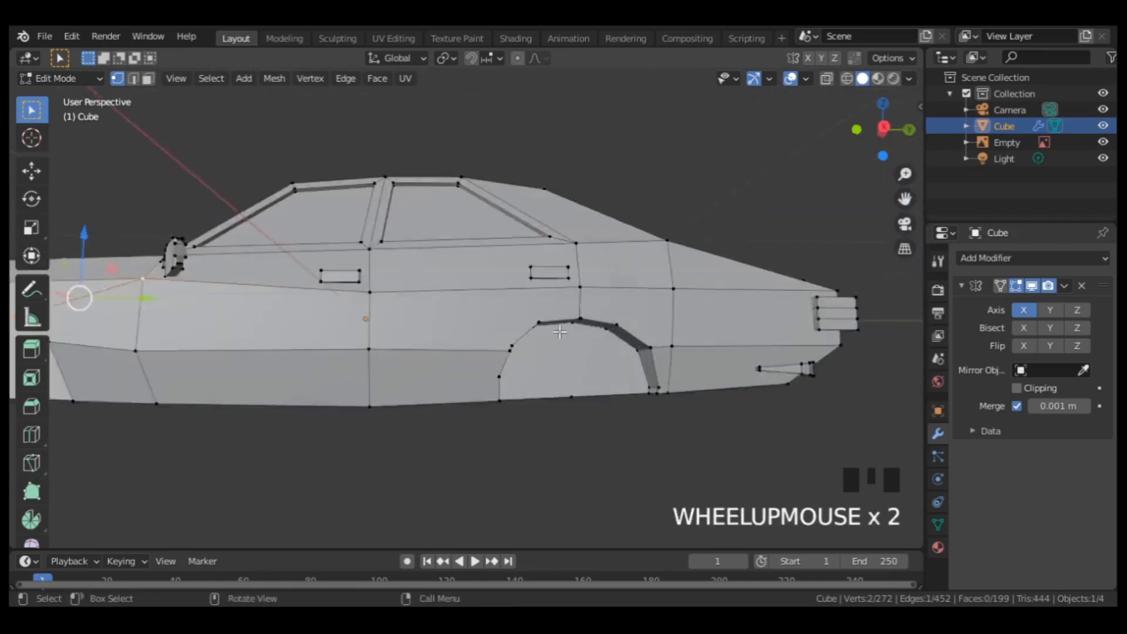
{"action": "middle_click_drag", "start_coordinate": [587, 293], "coordinate": [476, 332], "text": "shift"}
{"action": "scroll", "coordinate": [533, 350], "scroll_direction": "up", "scroll_amount": 2}
{"action": "left_click", "coordinate": [360, 289]}
{"action": "key", "text": "m"}
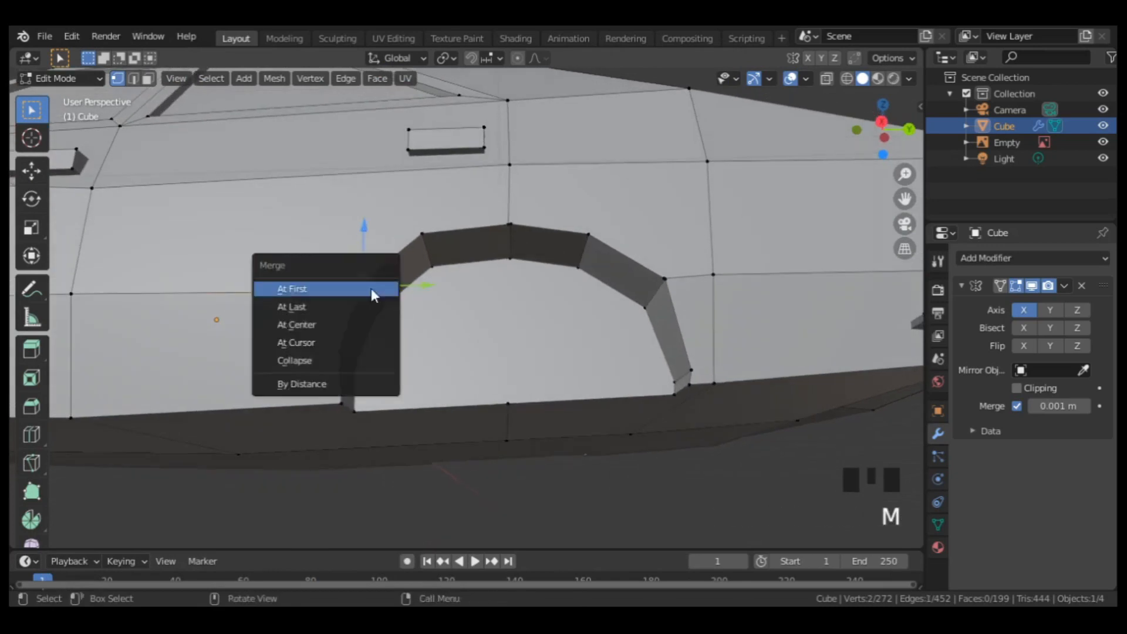
{"action": "left_click", "coordinate": [372, 294]}
Step: Merge the two nearly coincident vertices at the top of the rear wheel arch
{"action": "middle_click_drag", "start_coordinate": [536, 254], "coordinate": [559, 224]}
{"action": "left_click", "coordinate": [533, 197]}
{"action": "left_click", "coordinate": [538, 197], "text": "shift"}
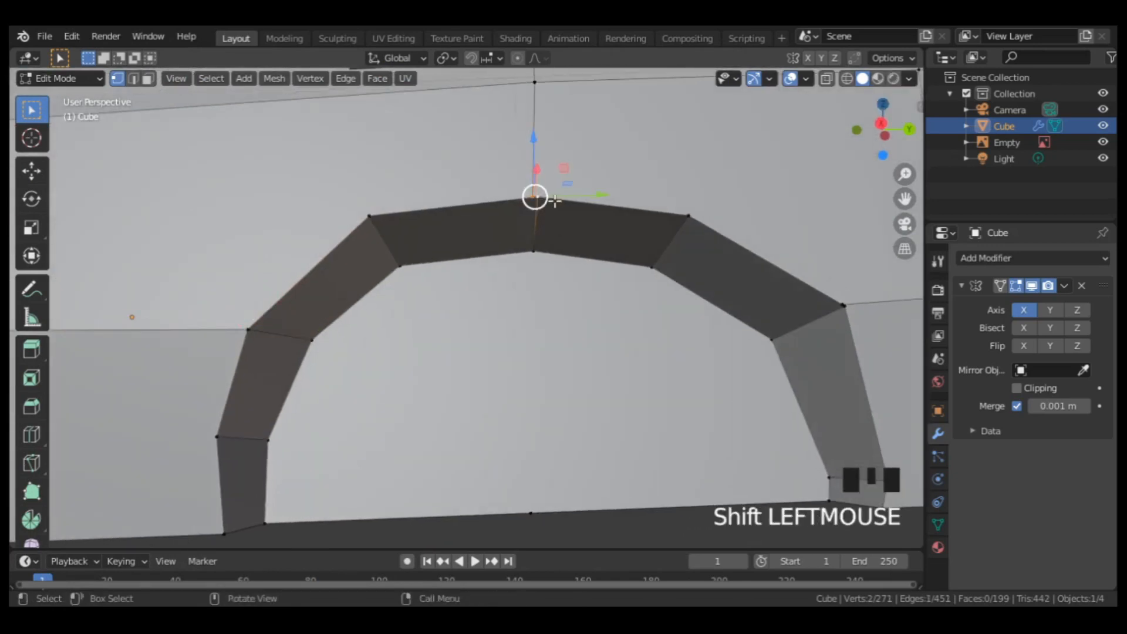
{"action": "key", "text": "m"}
{"action": "left_click", "coordinate": [550, 203]}
Step: Connect the rear arch's upper rear vertex to the nearby body-line vertex behind it with a new edge
{"action": "scroll", "coordinate": [555, 205], "scroll_direction": "down", "scroll_amount": 4}
{"action": "left_click", "coordinate": [586, 258]}
{"action": "left_click", "coordinate": [705, 182], "text": "shift"}
{"action": "key", "text": "j"}
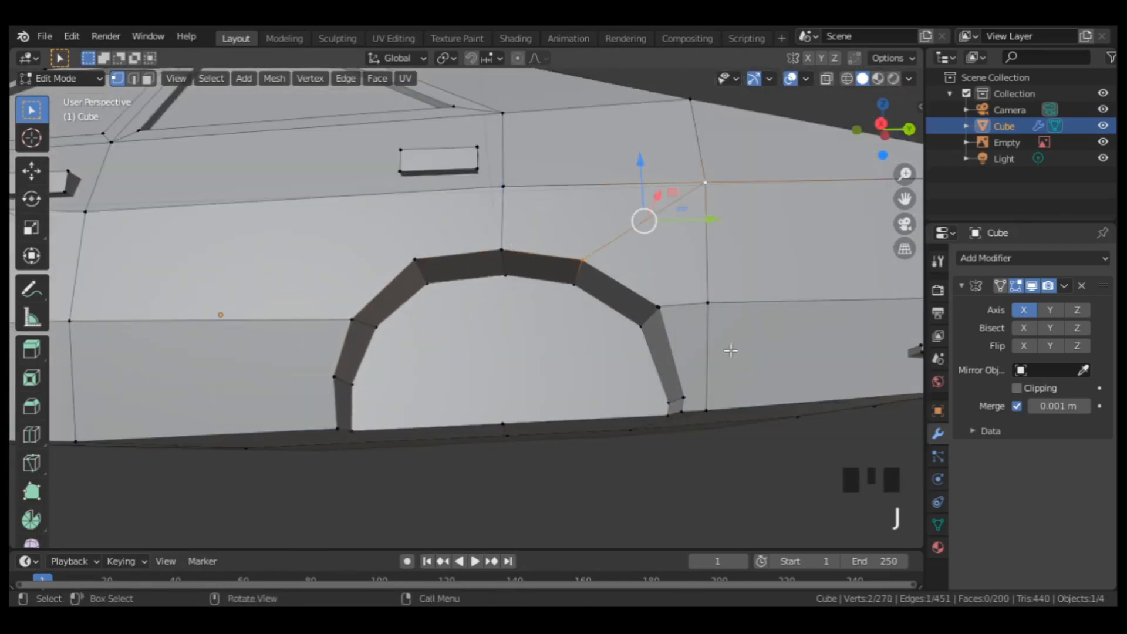
Step: Merge the extra outer and inner vertex pairs at the lower rear corner of the rear wheel arch
{"action": "left_click", "coordinate": [686, 395]}
{"action": "scroll", "coordinate": [686, 395], "scroll_direction": "up", "scroll_amount": 2}
{"action": "left_click", "coordinate": [757, 438], "text": "shift"}
{"action": "key", "text": "m"}
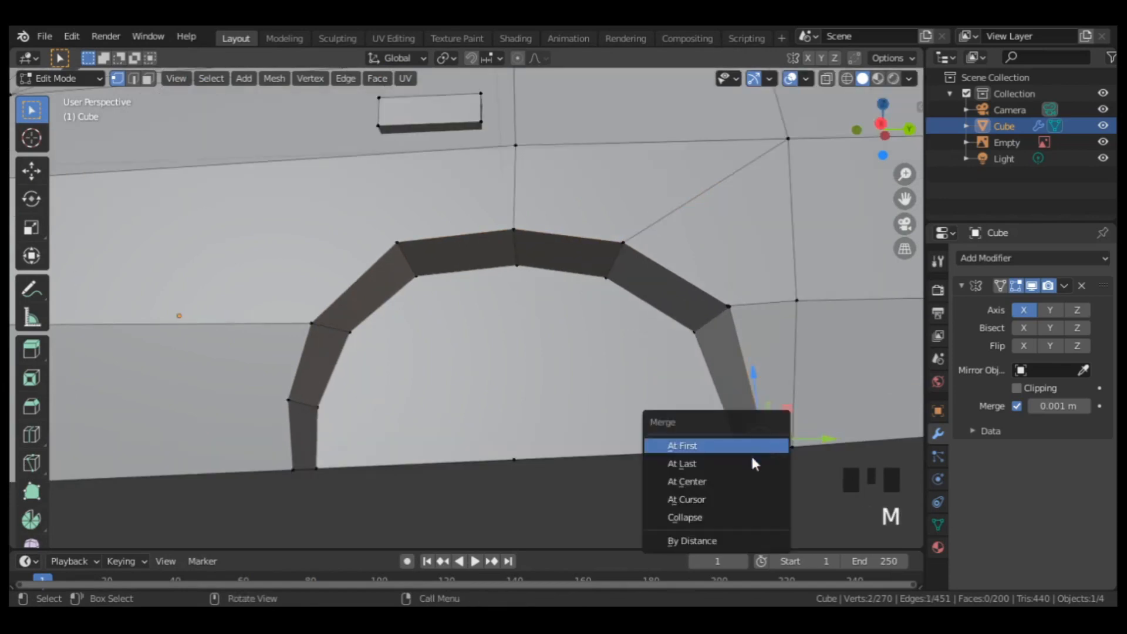
{"action": "left_click", "coordinate": [733, 436]}
{"action": "left_click", "coordinate": [733, 447], "text": "shift"}
{"action": "key", "text": "m"}
{"action": "left_click", "coordinate": [733, 441]}
{"action": "scroll", "coordinate": [478, 301], "scroll_direction": "down", "scroll_amount": 2}
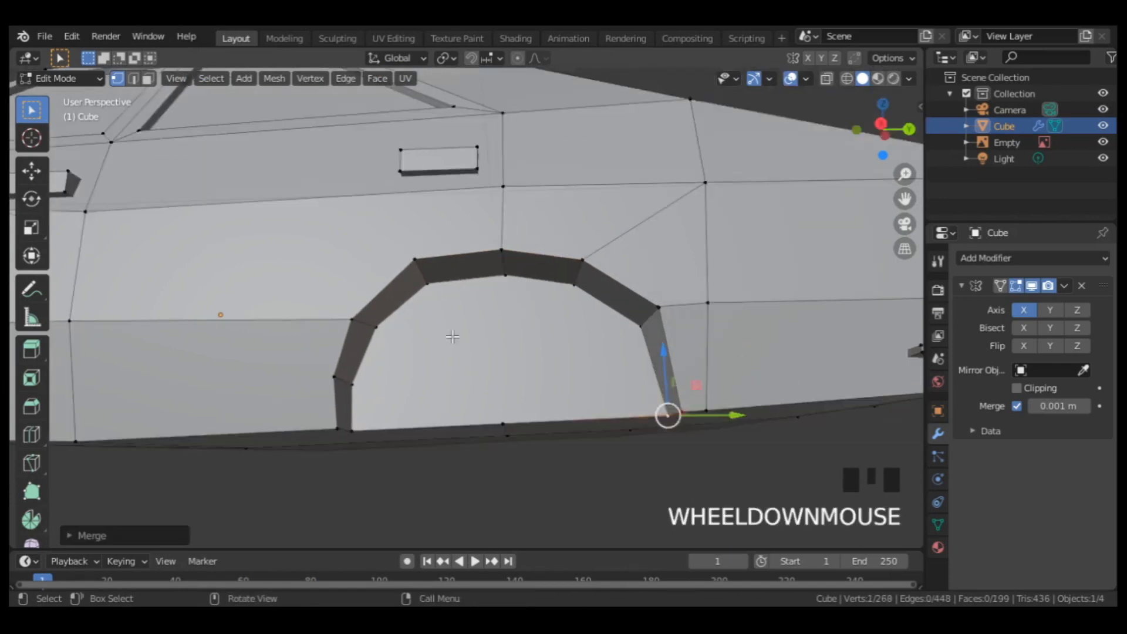
Step: Connect the rear arch's upper front vertex to the body-line vertex between the doors with a new edge
{"action": "left_click", "coordinate": [428, 270]}
{"action": "left_click", "coordinate": [170, 234], "text": "shift"}
{"action": "key", "text": "j"}
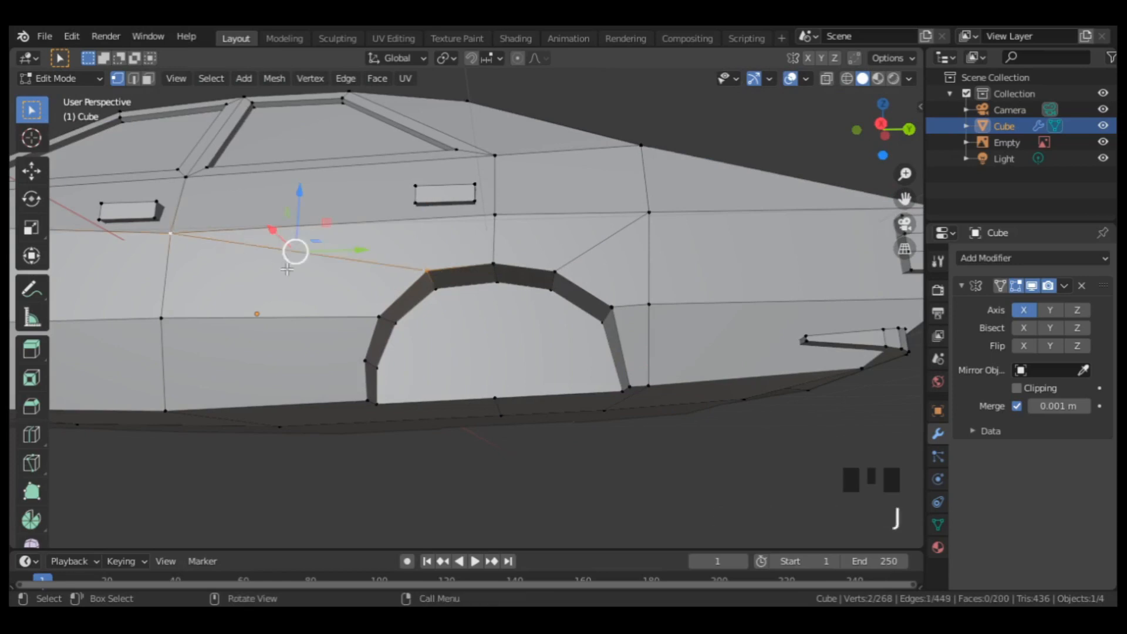
{"action": "scroll", "coordinate": [483, 317], "scroll_direction": "down", "scroll_amount": 2}
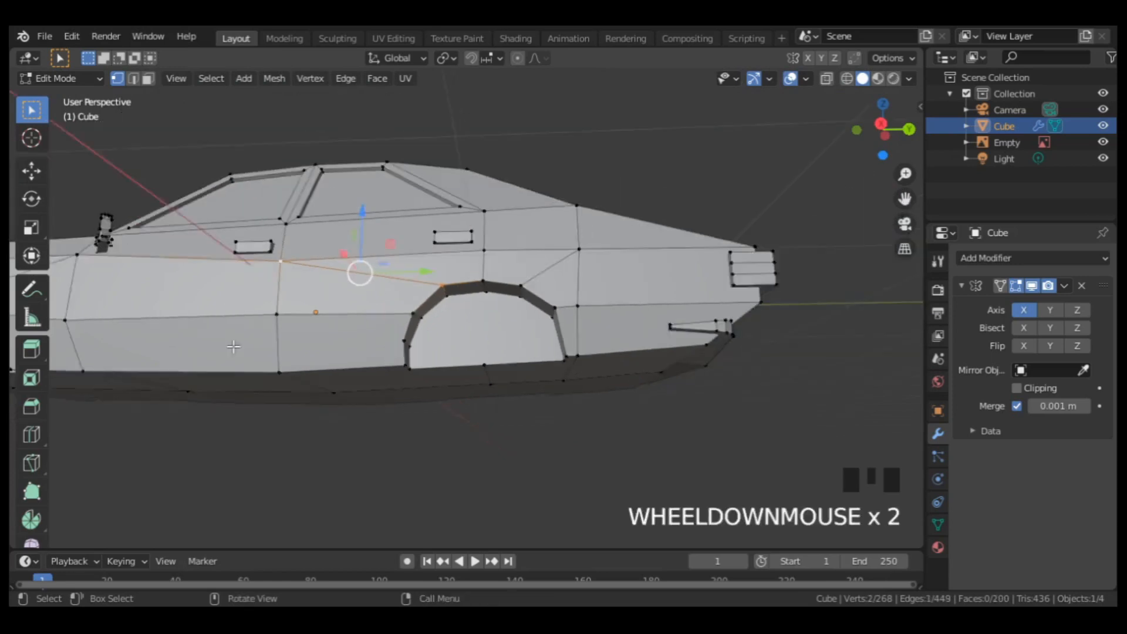
Step: Select the outer edge path of the front wheel arch from its lower front corner to its lower rear corner
{"action": "middle_click_drag", "start_coordinate": [484, 317], "coordinate": [546, 320]}
{"action": "middle_click_drag", "start_coordinate": [282, 352], "coordinate": [614, 380], "text": "shift"}
{"action": "key", "text": "KP_3"}
{"action": "scroll", "coordinate": [563, 364], "scroll_direction": "up", "scroll_amount": 5}
{"action": "middle_click_drag", "start_coordinate": [564, 352], "coordinate": [332, 398]}
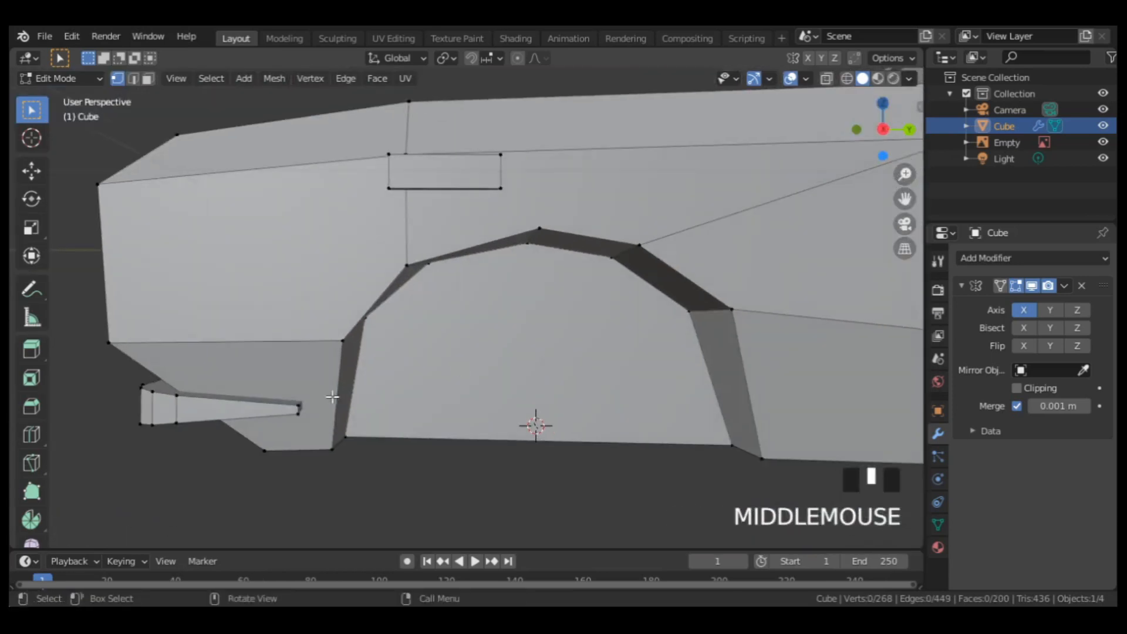
{"action": "left_click", "coordinate": [338, 431]}
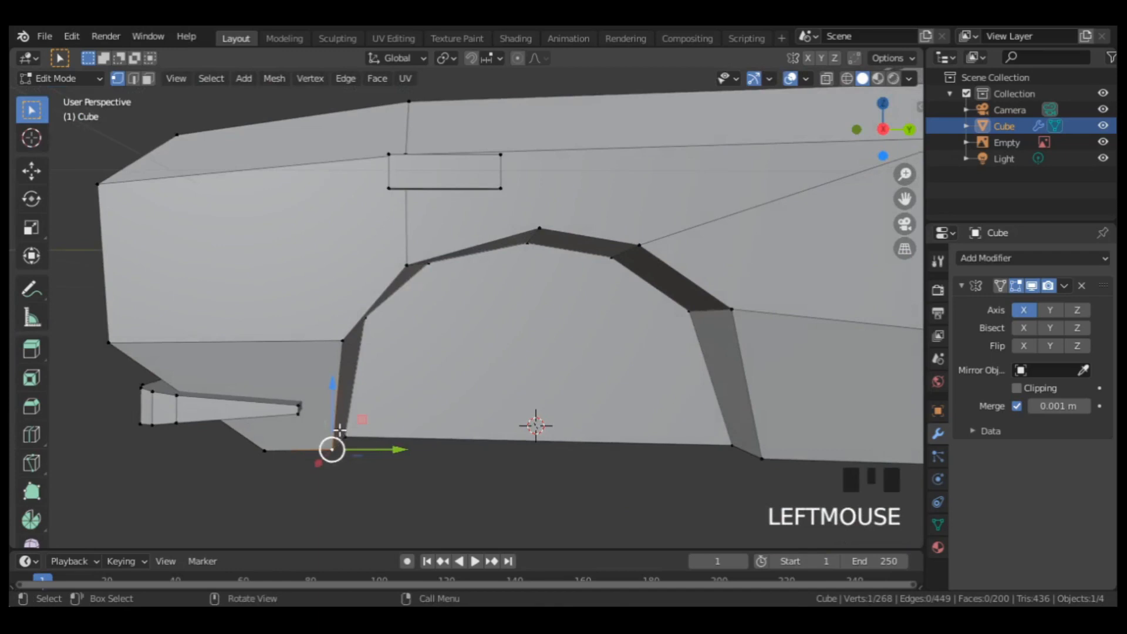
{"action": "left_click", "coordinate": [542, 229], "text": "ctrl"}
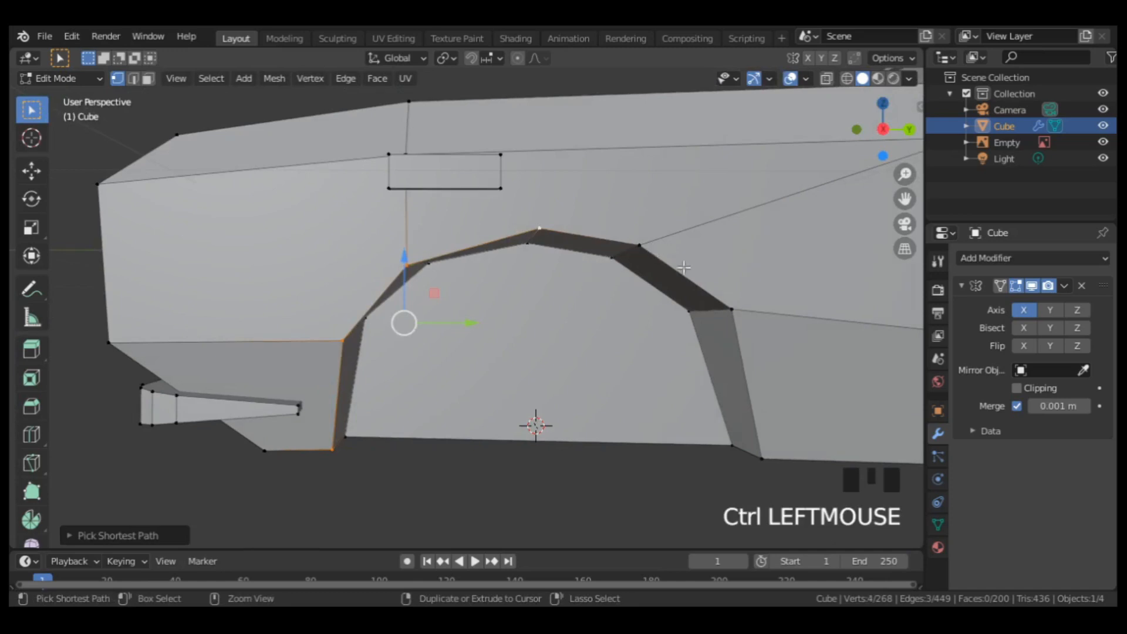
{"action": "left_click", "coordinate": [761, 454], "text": "ctrl"}
{"action": "scroll", "coordinate": [770, 372], "scroll_direction": "down", "scroll_amount": 2}
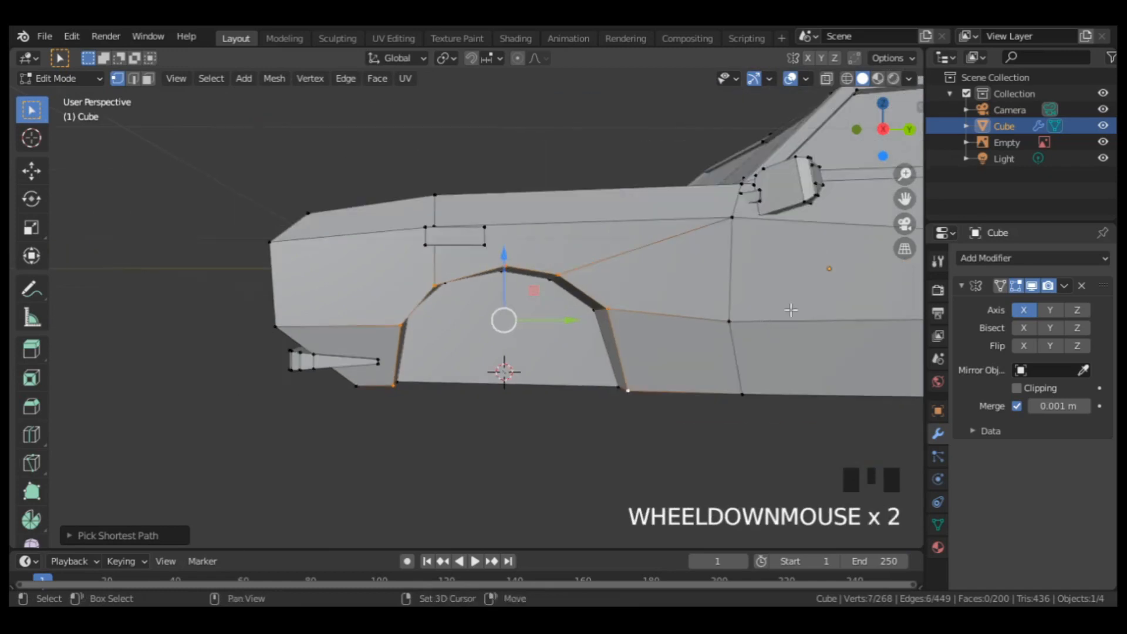
Step: Add the rear wheel arch's outer edge path, from one lower corner to the other, to the selection
{"action": "middle_click_drag", "start_coordinate": [260, 328], "coordinate": [360, 329], "text": "shift"}
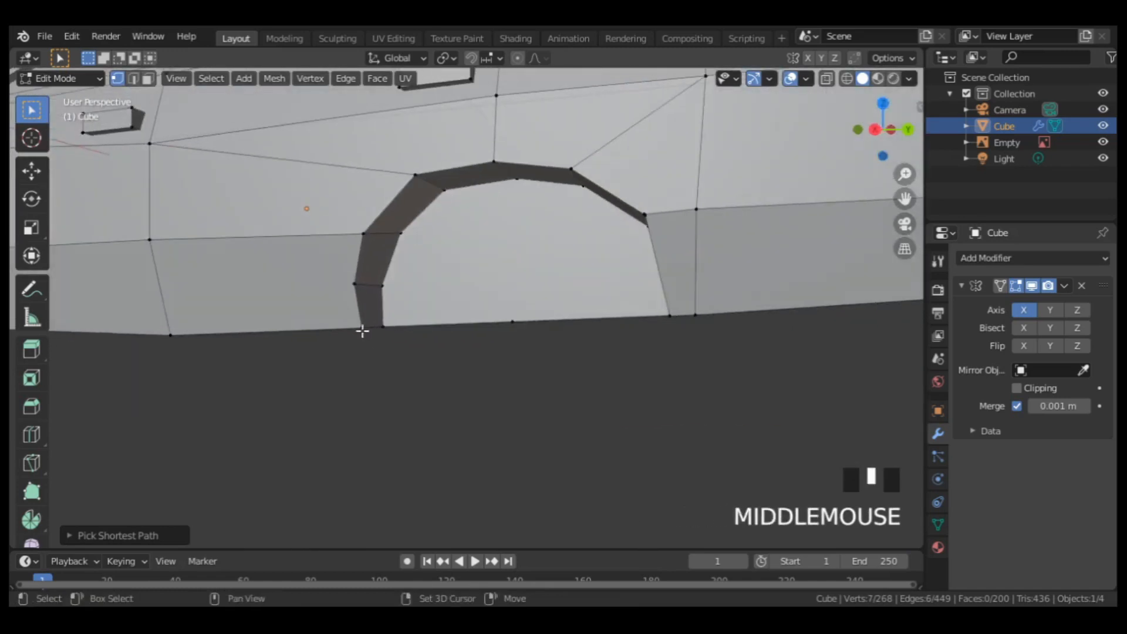
{"action": "left_click", "coordinate": [362, 327], "text": "shift"}
{"action": "left_click", "coordinate": [493, 162], "text": "ctrl"}
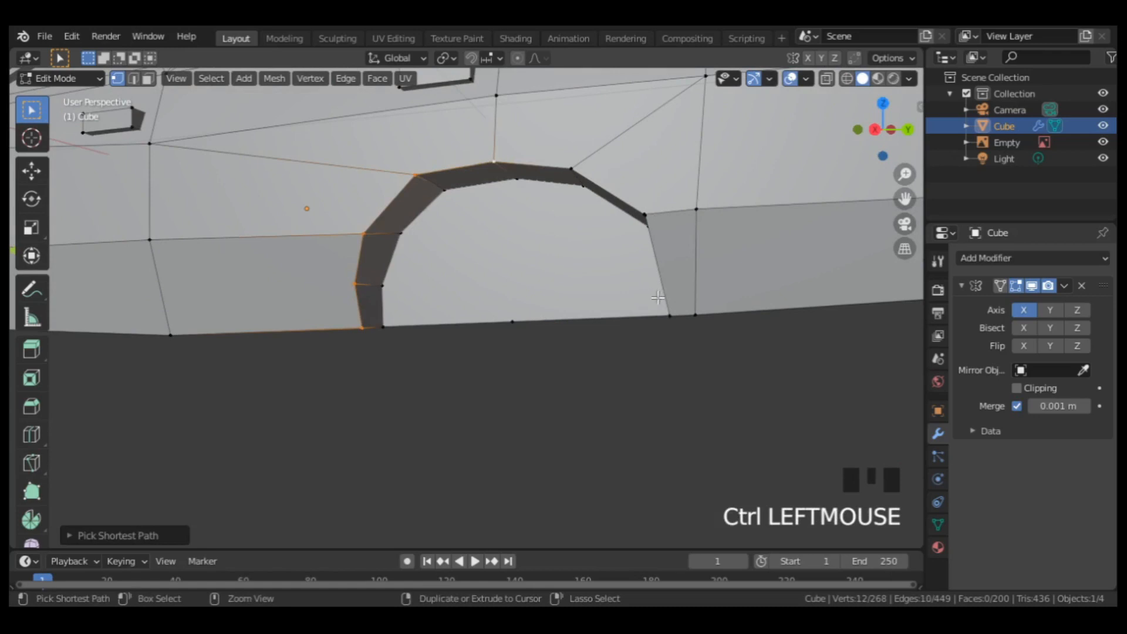
{"action": "left_click", "coordinate": [669, 315], "text": "ctrl"}
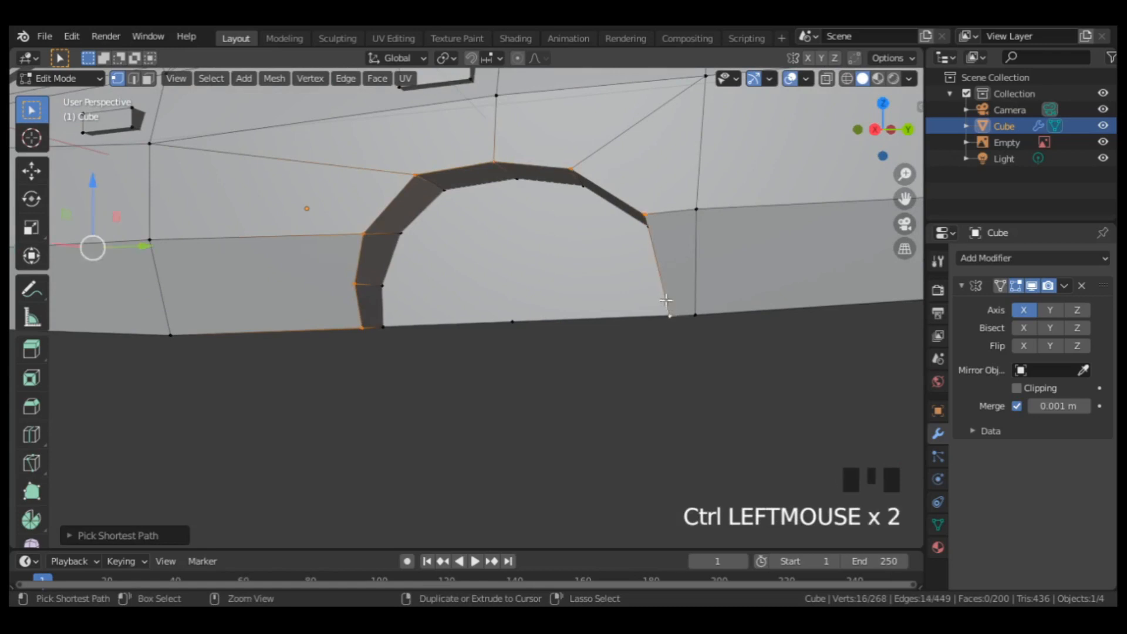
{"action": "scroll", "coordinate": [451, 290], "scroll_direction": "down", "scroll_amount": 2}
{"action": "middle_click_drag", "start_coordinate": [285, 311], "coordinate": [341, 316]}
{"action": "scroll", "coordinate": [340, 317], "scroll_direction": "up", "scroll_amount": 1}
{"action": "key", "text": "shift+d"}
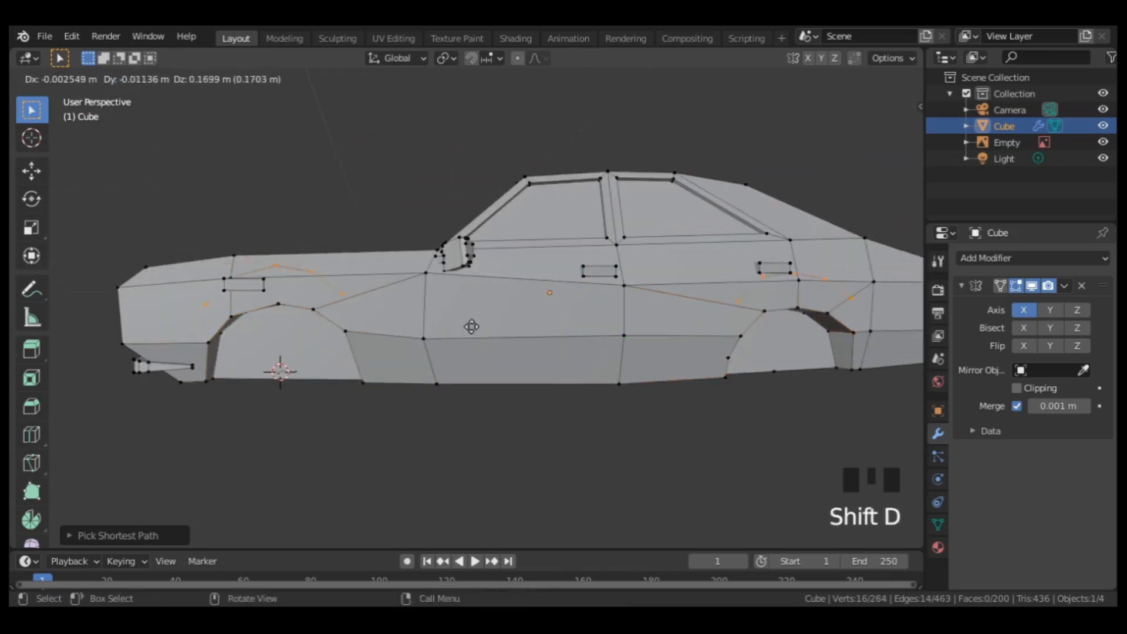
{"action": "right_click", "coordinate": [475, 318]}
{"action": "middle_click_drag", "start_coordinate": [475, 318], "coordinate": [495, 319]}
{"action": "key", "text": "ctrl+z"}
{"action": "scroll", "coordinate": [446, 377], "scroll_direction": "up", "scroll_amount": 1}
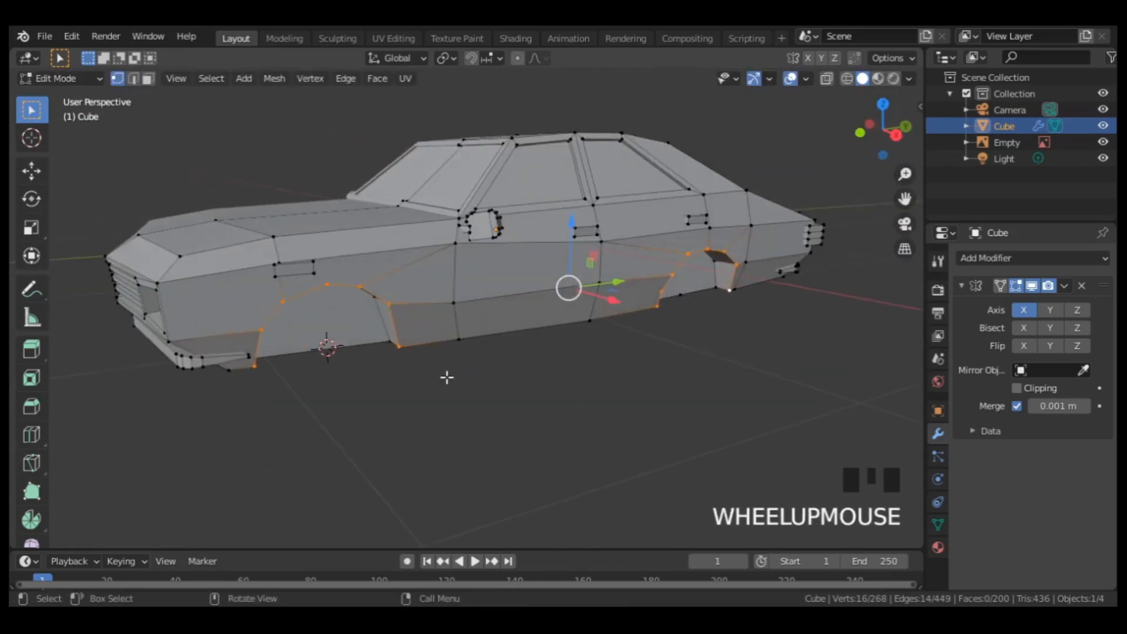
Step: Duplicate the selected arch edges in place and extrude the copies outward along X by about 0.08 m
{"action": "key", "text": "shift+d"}
{"action": "right_click", "coordinate": [430, 329]}
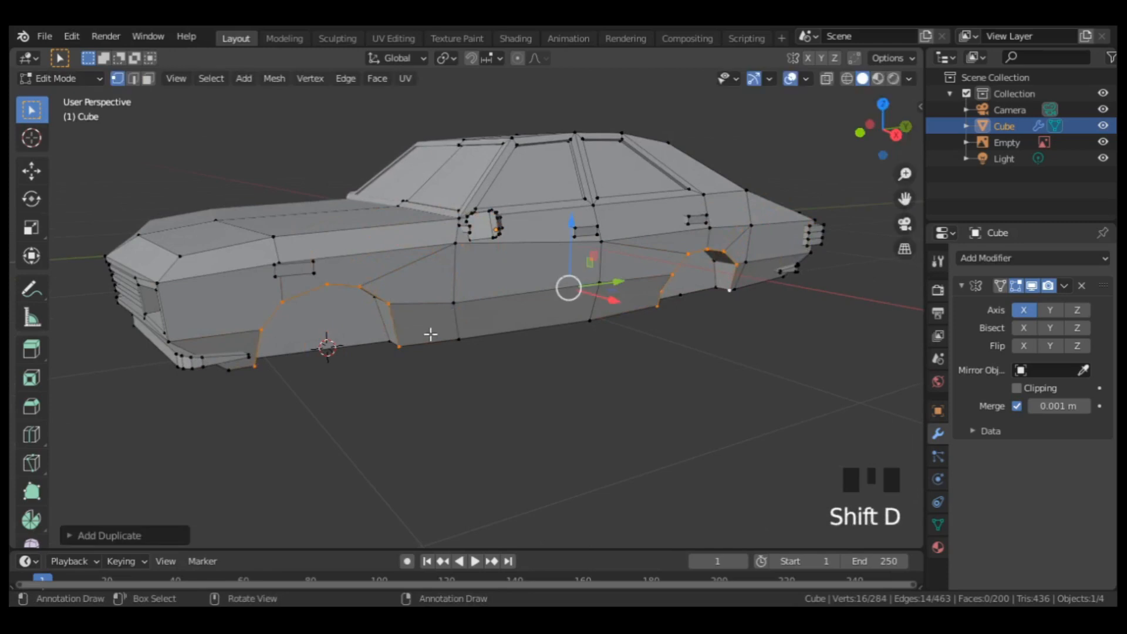
{"action": "middle_click_drag", "start_coordinate": [430, 329], "coordinate": [602, 296]}
{"action": "key", "text": "e"}
{"action": "key", "text": "x"}
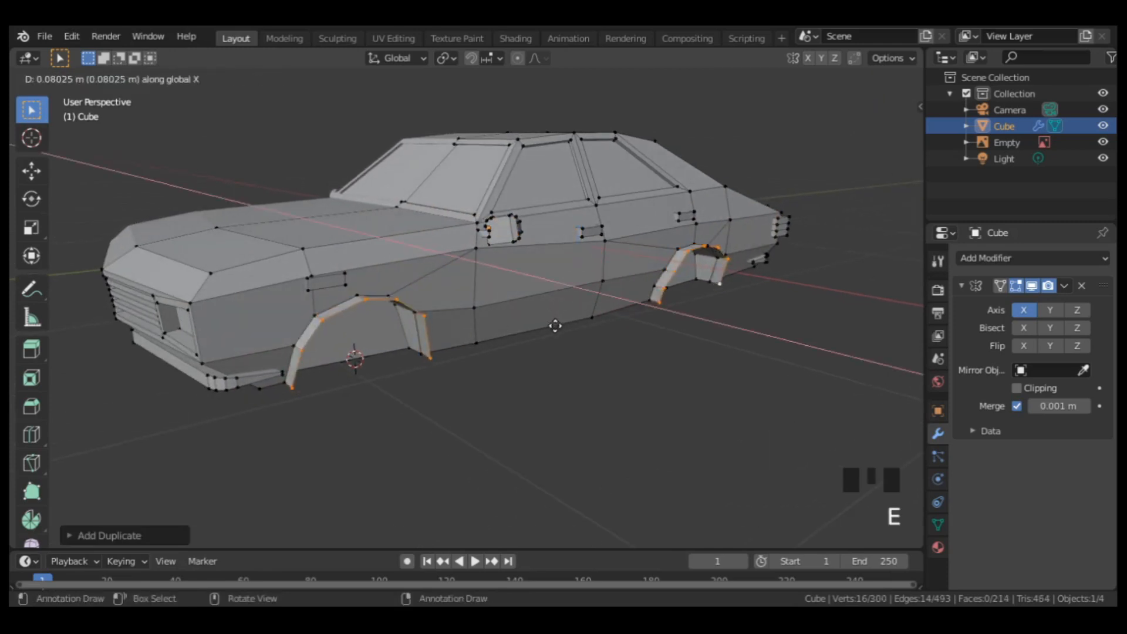
{"action": "left_click", "coordinate": [552, 324]}
{"action": "middle_click_drag", "start_coordinate": [484, 340], "coordinate": [505, 358]}
{"action": "key", "text": "s"}
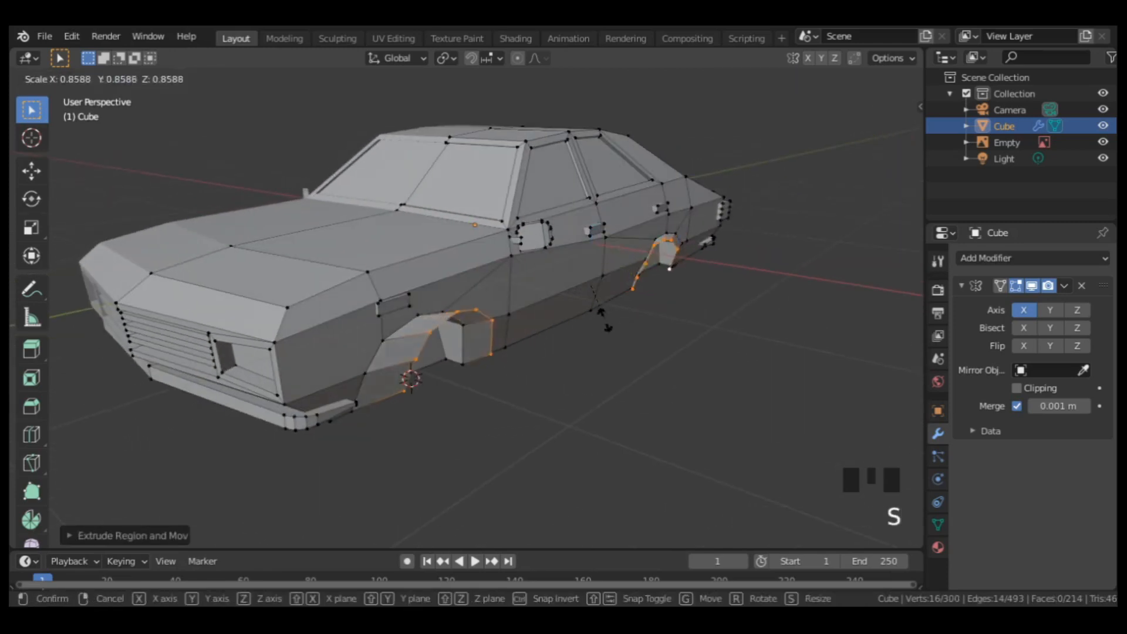
{"action": "right_click", "coordinate": [609, 320]}
Step: Change the pivot point so each arch scales about its own centre, and scale the extruded outer edges down slightly
{"action": "key", "text": "period"}
{"action": "left_click", "coordinate": [601, 397]}
{"action": "key", "text": "s"}
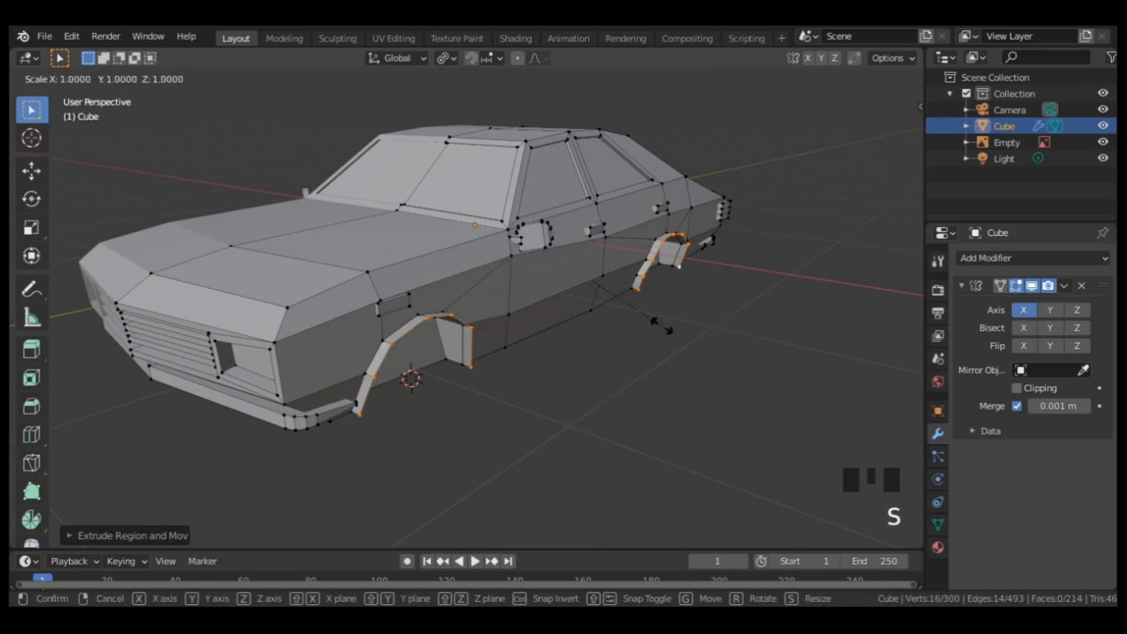
{"action": "left_click", "coordinate": [649, 329]}
Step: Select all linked geometry of the front and rear wheel arch flare strips
{"action": "middle_click_drag", "start_coordinate": [649, 327], "coordinate": [478, 358]}
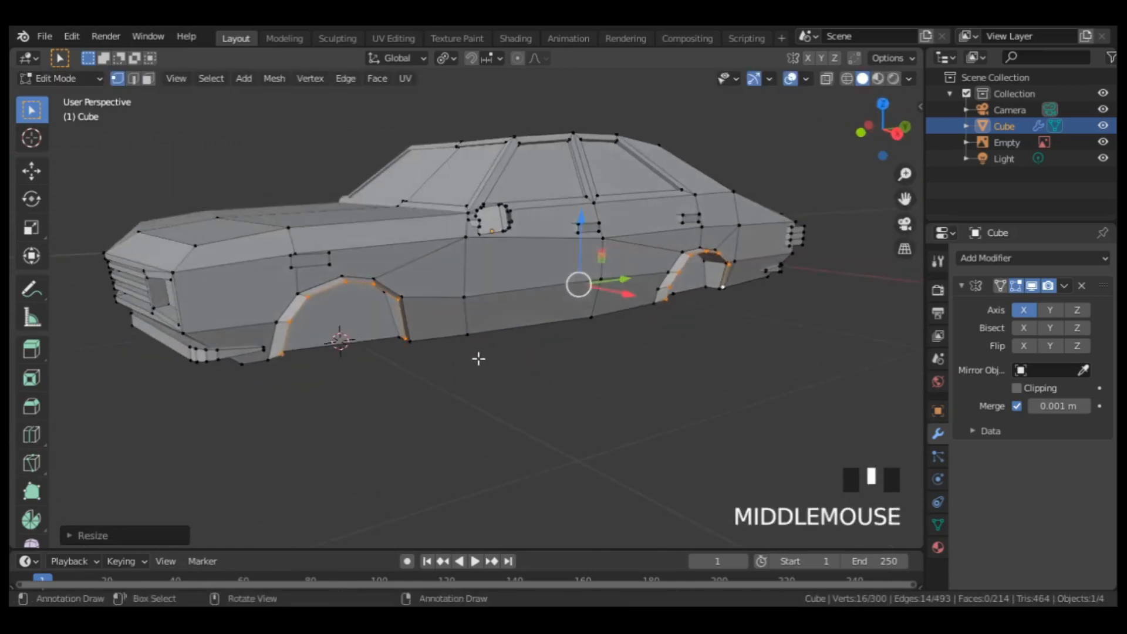
{"action": "scroll", "coordinate": [364, 352], "scroll_direction": "up", "scroll_amount": 5}
{"action": "key", "text": "l"}
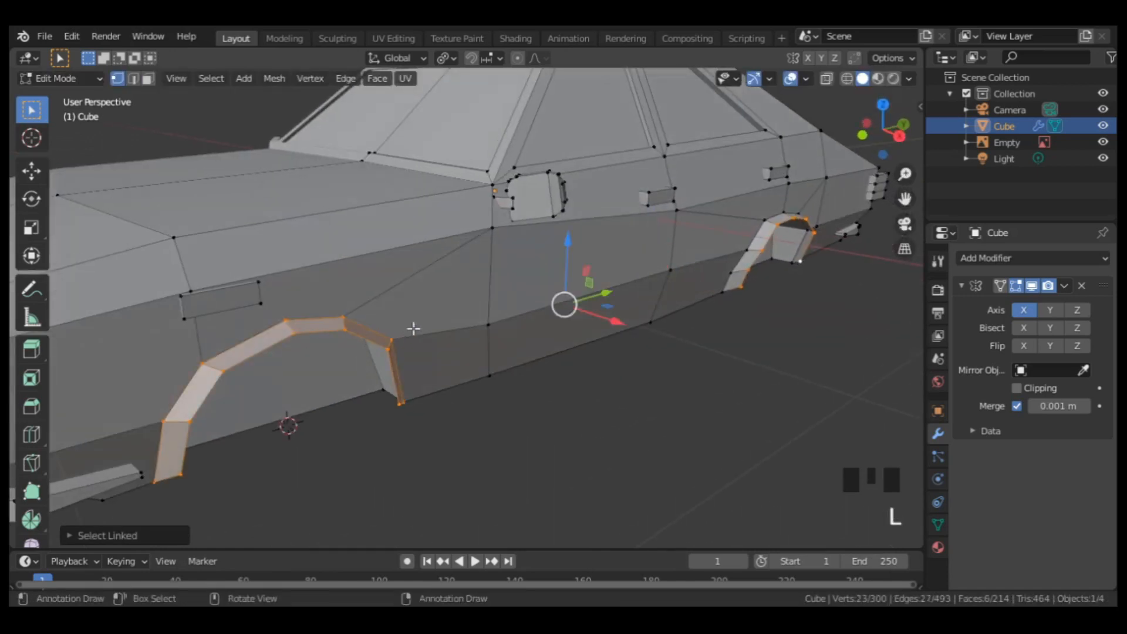
{"action": "middle_click_drag", "start_coordinate": [414, 329], "coordinate": [417, 318]}
{"action": "middle_click_drag", "start_coordinate": [679, 276], "coordinate": [780, 261]}
{"action": "key", "text": "l"}
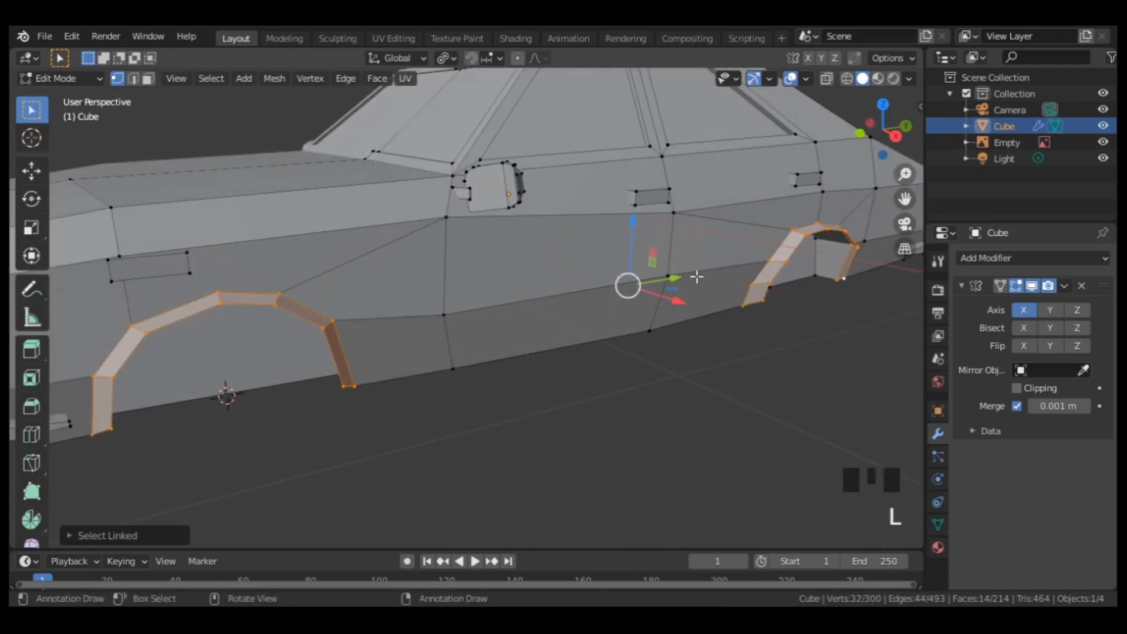
Step: Try to give the selected flare strips thickness with Solidify Faces
{"action": "key", "text": "ctrl+f"}
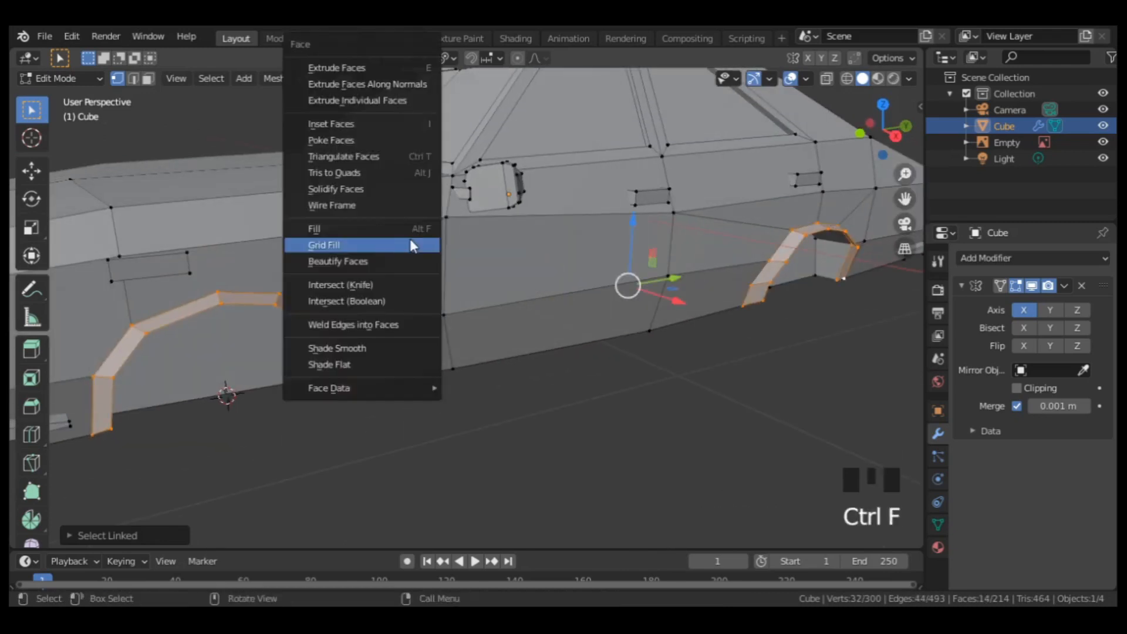
{"action": "left_click", "coordinate": [394, 190]}
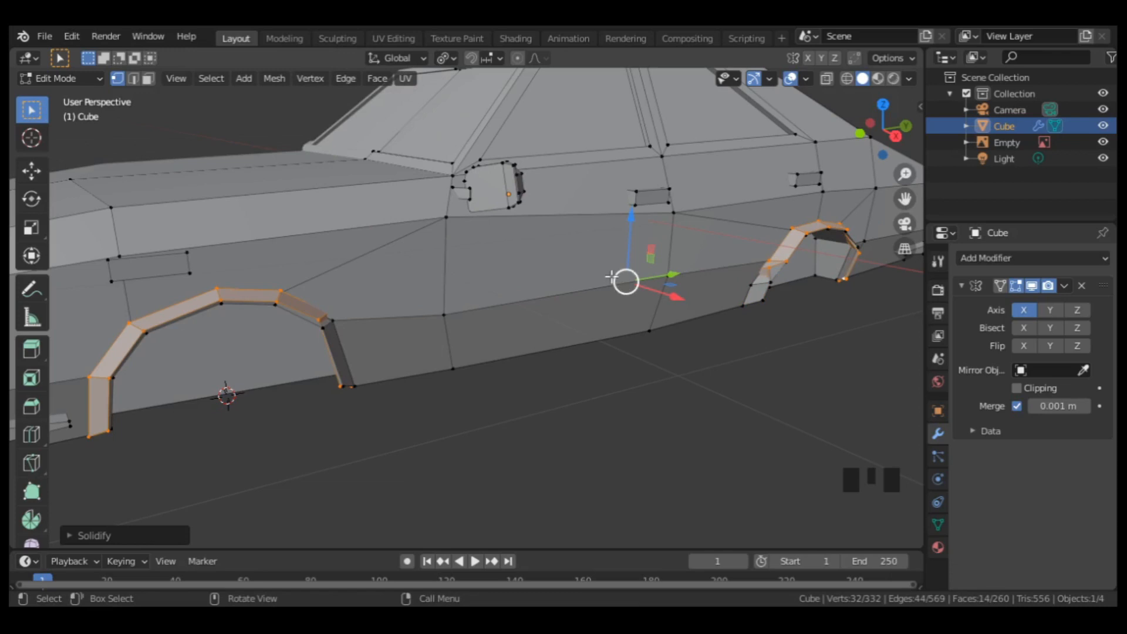
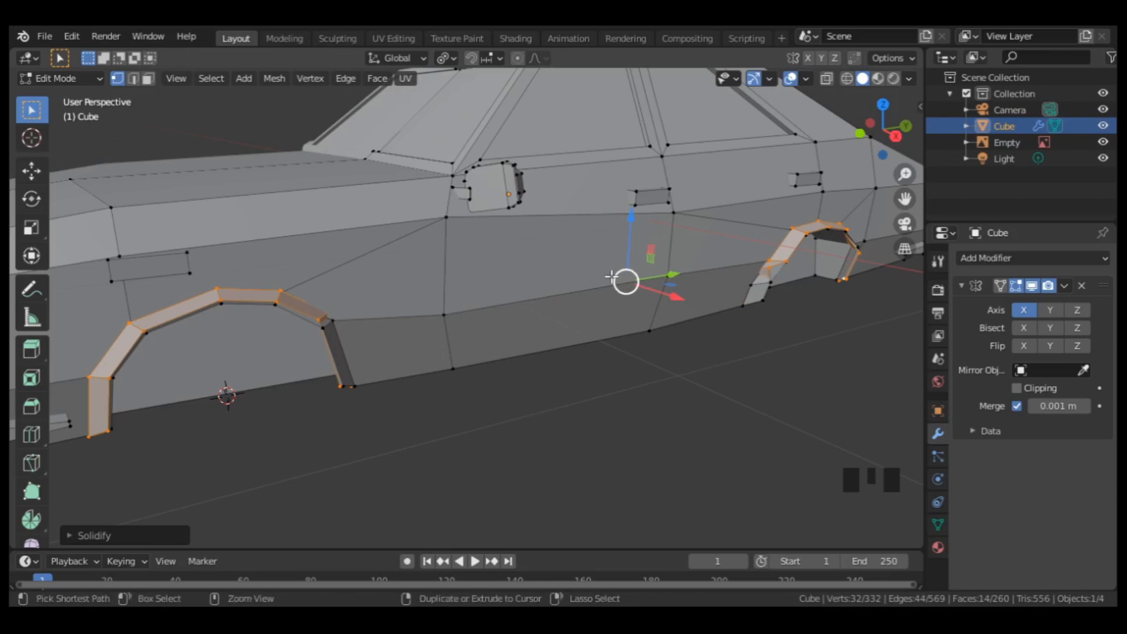
{"action": "key", "text": "ctrl+z"}
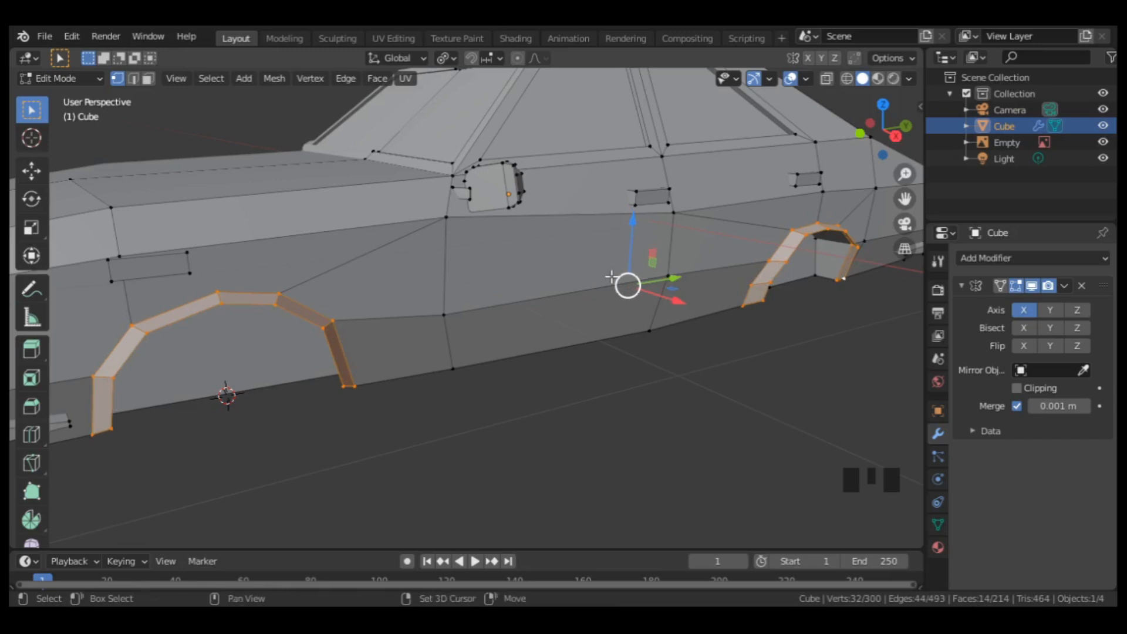
Step: Recalculate the flare strips' normals and solidify their faces with a thickness of -0.01 m
{"action": "key", "text": "shift+n"}
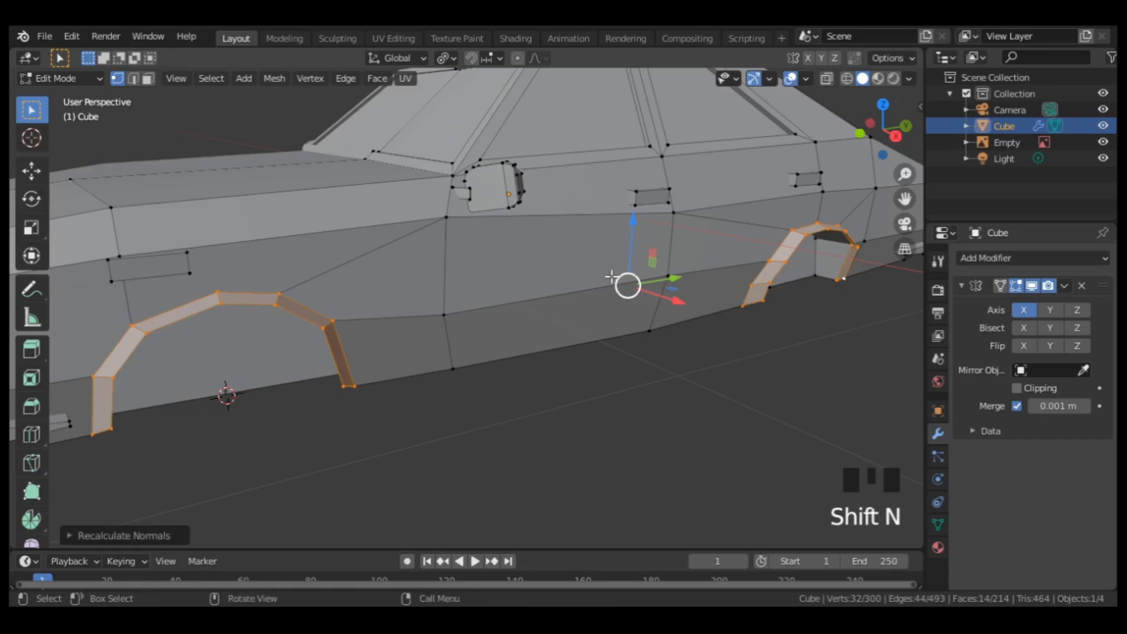
{"action": "key", "text": "ctrl+f"}
{"action": "left_click", "coordinate": [611, 275]}
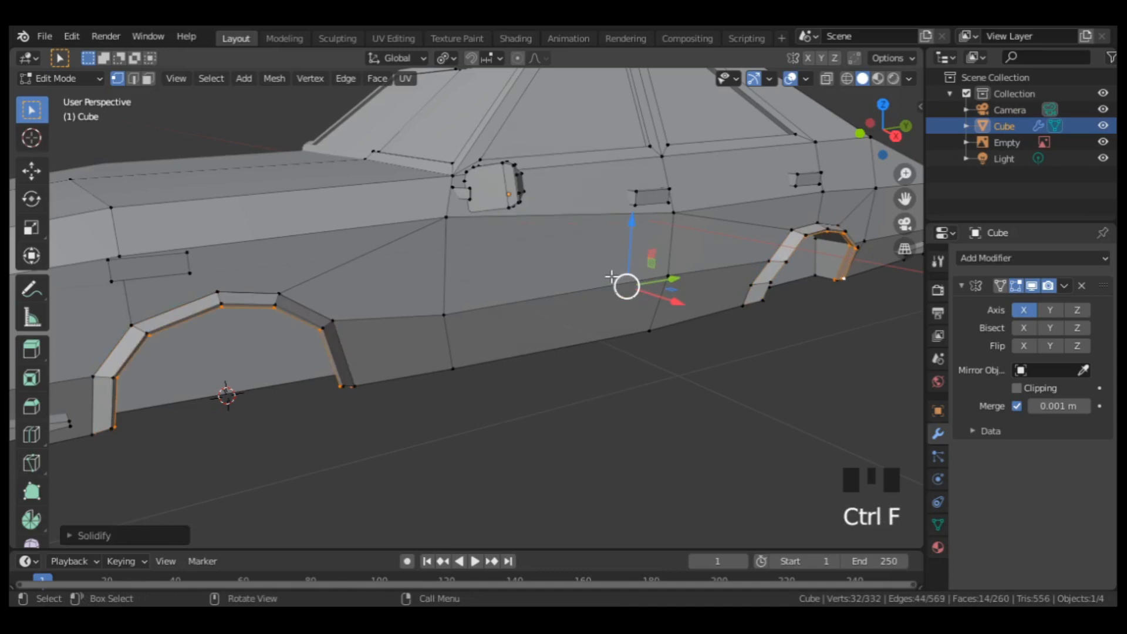
{"action": "left_click", "coordinate": [116, 538]}
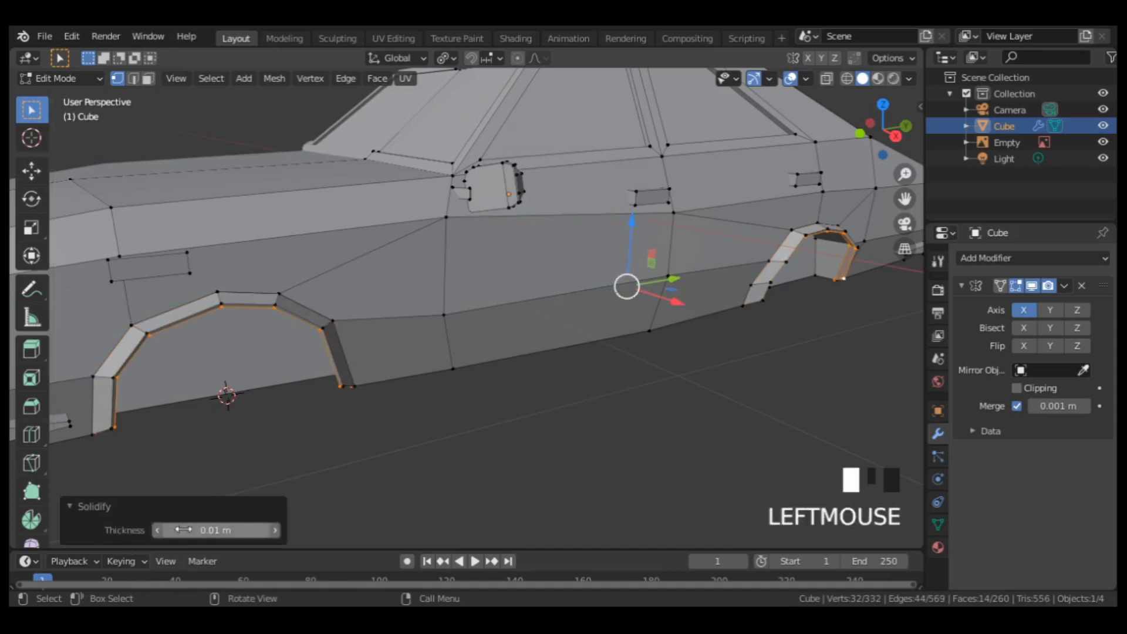
{"action": "mouse_move", "coordinate": [183, 529]}
{"action": "left_mouse_down"}
{"action": "mouse_move", "coordinate": [235, 530]}
{"action": "mouse_move", "coordinate": [146, 529]}
{"action": "mouse_move", "coordinate": [182, 529]}
{"action": "left_mouse_up"}
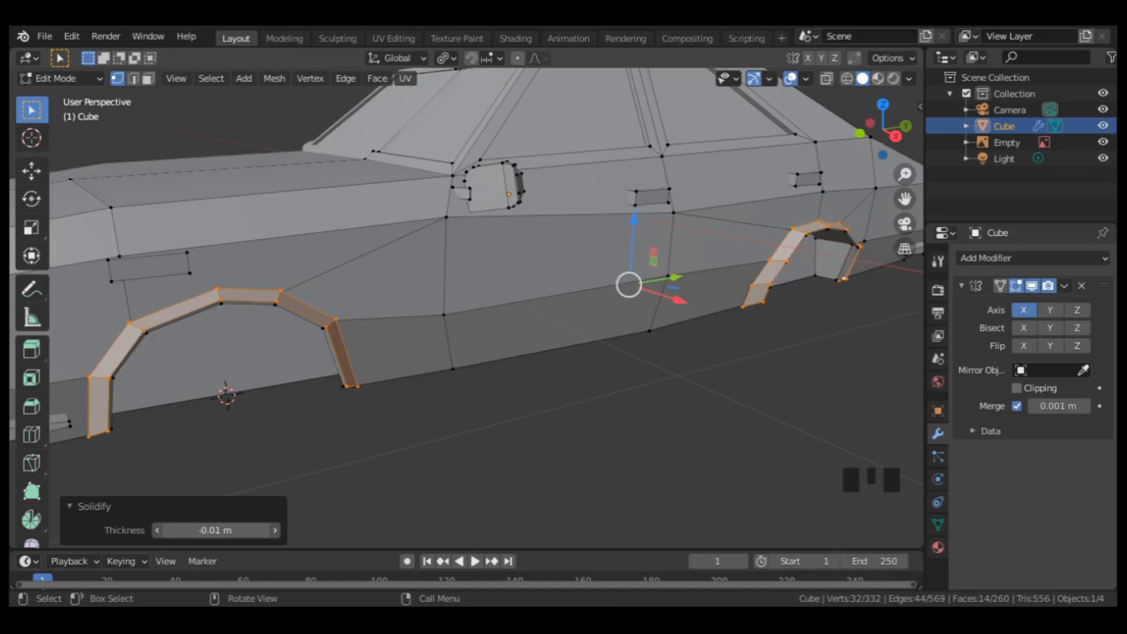
Step: Place the 3D cursor at the centre of the front wheel in the right-side reference view
{"action": "middle_click_drag", "start_coordinate": [199, 381], "coordinate": [243, 371]}
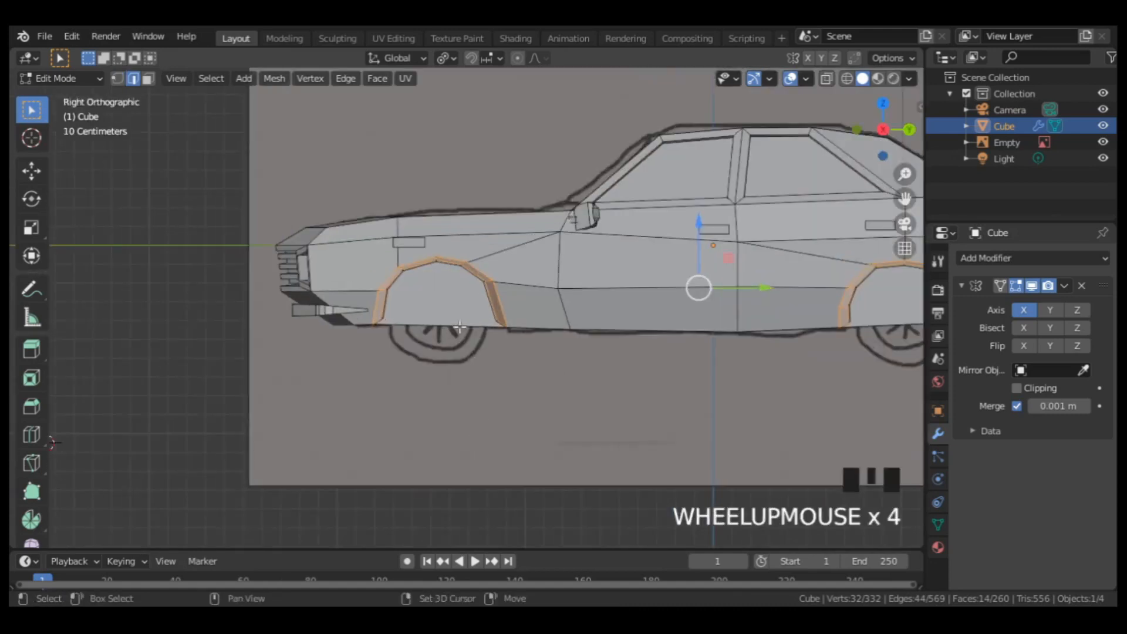
{"action": "scroll", "coordinate": [385, 402], "scroll_direction": "up", "scroll_amount": 3}
{"action": "middle_click_drag", "start_coordinate": [405, 349], "coordinate": [646, 317], "text": "shift"}
{"action": "right_click", "coordinate": [385, 403], "text": "shift"}
{"action": "right_click", "coordinate": [386, 403], "text": "shift"}
{"action": "right_click", "coordinate": [389, 412], "text": "shift"}
Step: Add a 12-vertex cylinder at the 3D cursor, radius 0.31 m and depth 0.26 m, aligned to the view
{"action": "key", "text": "shift+a"}
{"action": "left_click", "coordinate": [636, 321]}
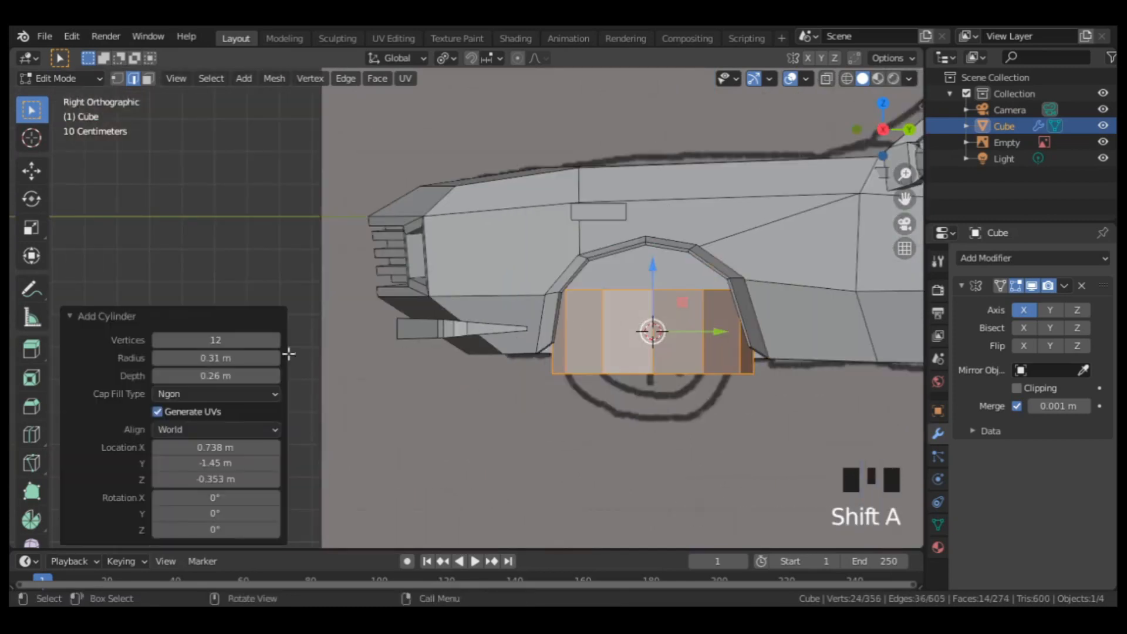
{"action": "left_click", "coordinate": [191, 429]}
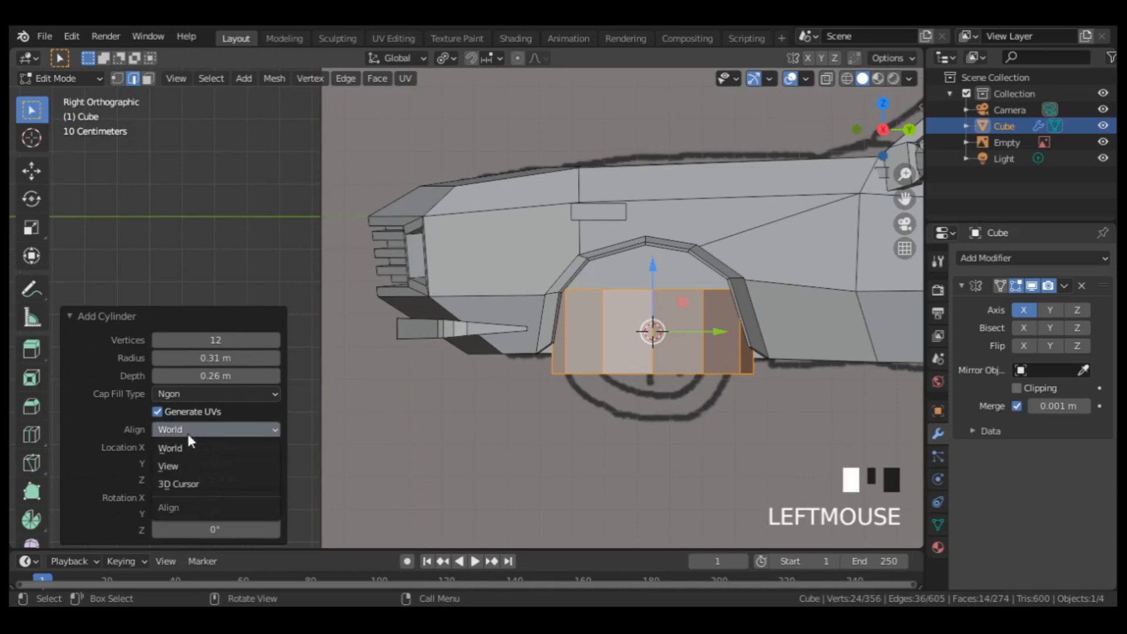
{"action": "left_click", "coordinate": [176, 465]}
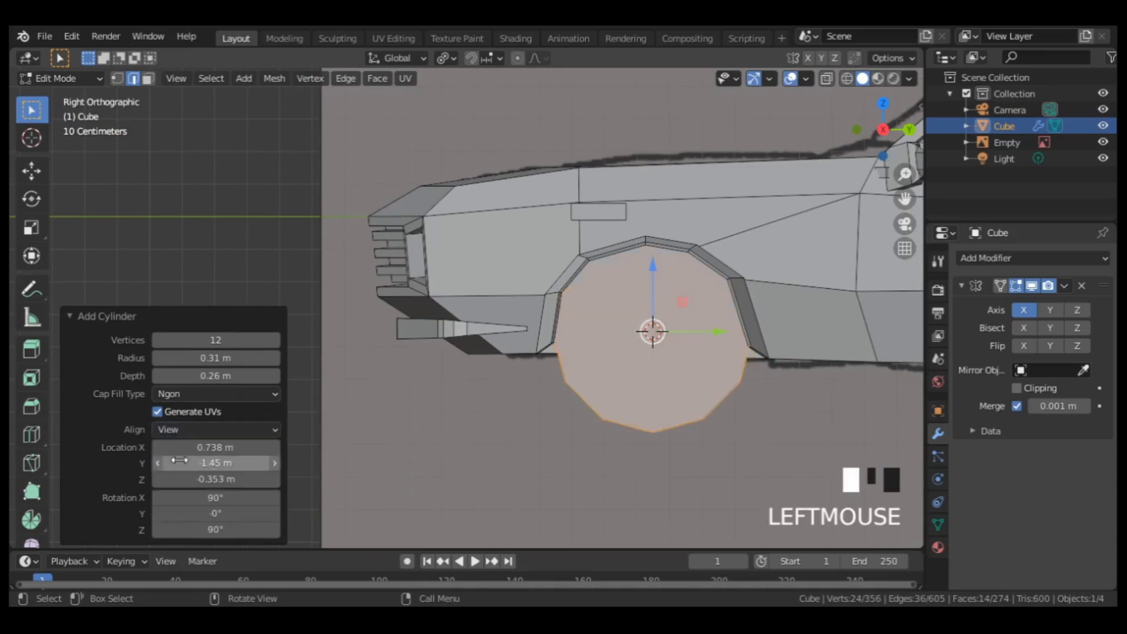
{"action": "left_click", "coordinate": [162, 316]}
Step: Scale, reposition and rotate the cylinder in wireframe to match the front tyre outline in the reference drawing
{"action": "key", "text": "s"}
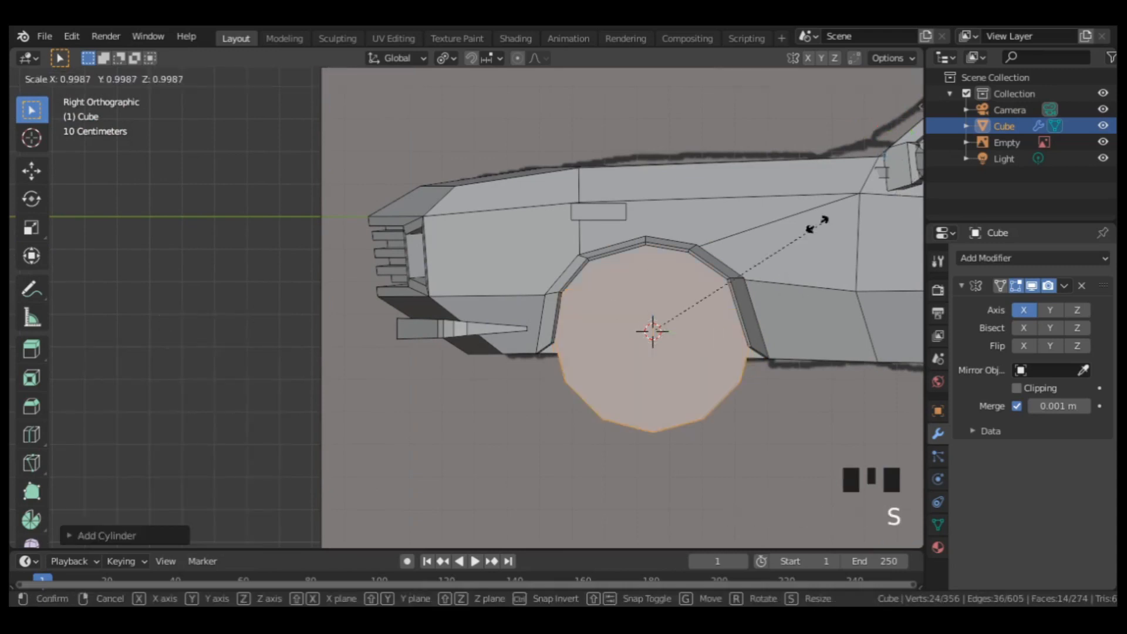
{"action": "left_click", "coordinate": [791, 309]}
{"action": "key", "text": "shift+z"}
{"action": "middle_click_drag", "start_coordinate": [790, 309], "coordinate": [706, 265], "text": "shift"}
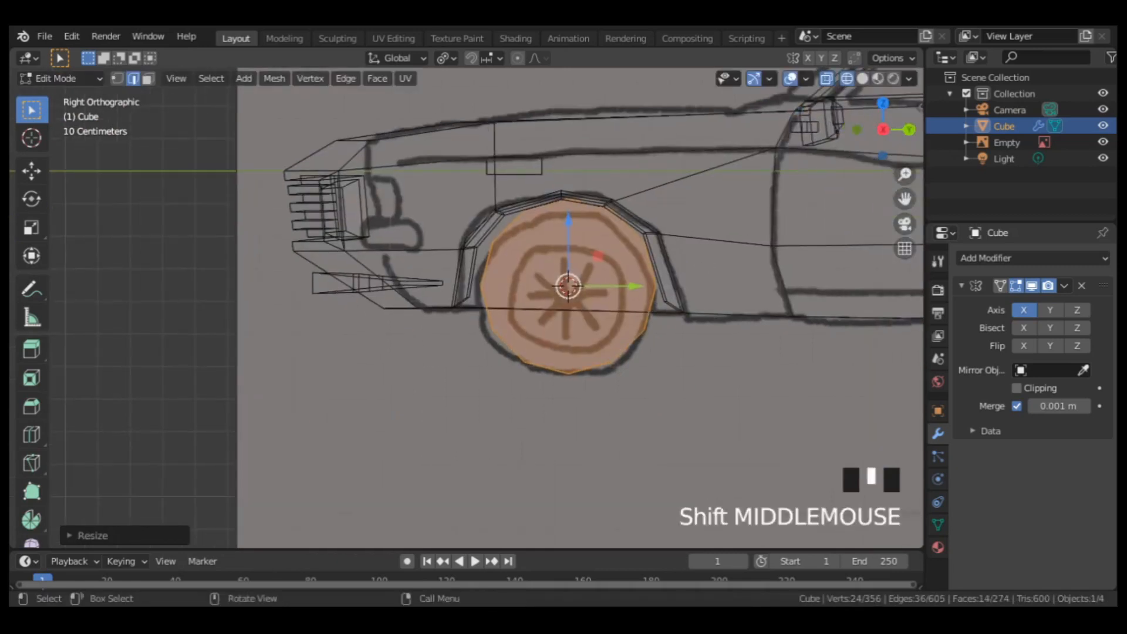
{"action": "key", "text": "s"}
{"action": "key", "text": "r"}
{"action": "left_click", "coordinate": [762, 304]}
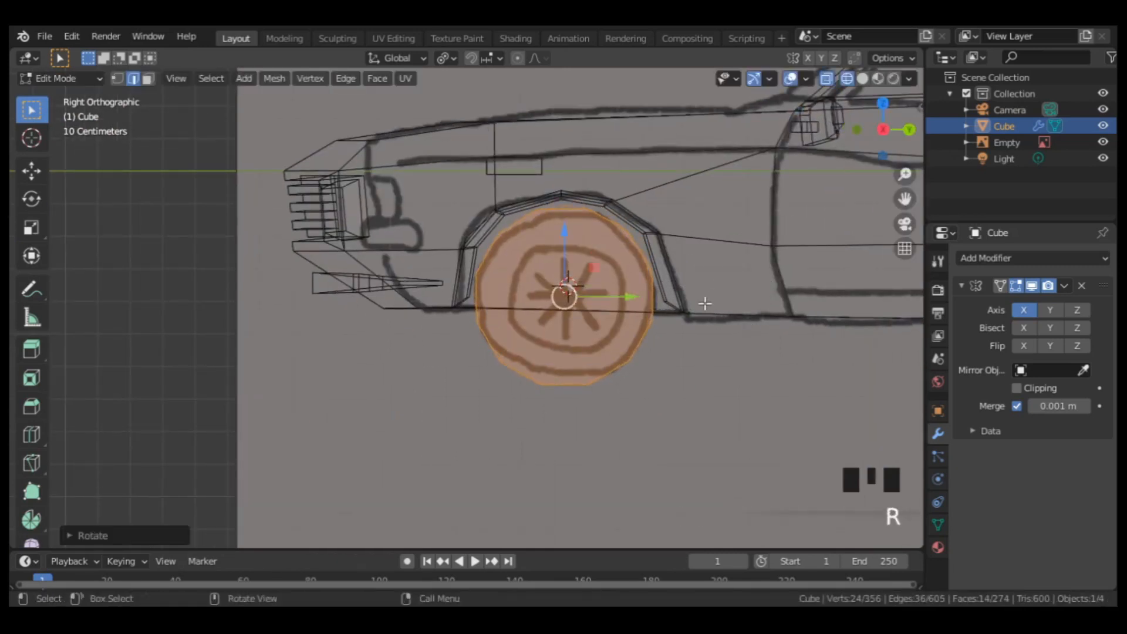
Step: Inset the outer cap face of the wheel cylinder by about 0.09 m in solid shading
{"action": "scroll", "coordinate": [706, 302], "scroll_direction": "up", "scroll_amount": 1}
{"action": "key", "text": "3"}
{"action": "key", "text": "shift+z"}
{"action": "scroll", "coordinate": [709, 301], "scroll_direction": "down", "scroll_amount": 1}
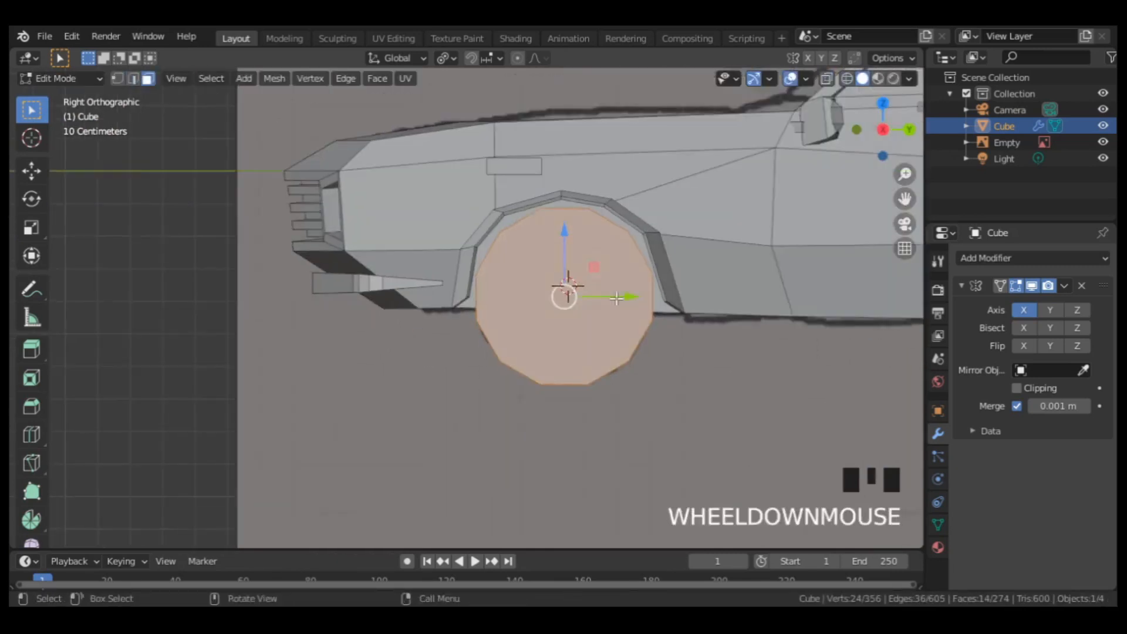
{"action": "middle_click_drag", "start_coordinate": [566, 298], "coordinate": [648, 306]}
{"action": "scroll", "coordinate": [614, 301], "scroll_direction": "down", "scroll_amount": 5}
{"action": "left_click_drag", "start_coordinate": [655, 311], "coordinate": [674, 311]}
{"action": "middle_click_drag", "start_coordinate": [674, 311], "coordinate": [757, 289]}
{"action": "left_click", "coordinate": [682, 320]}
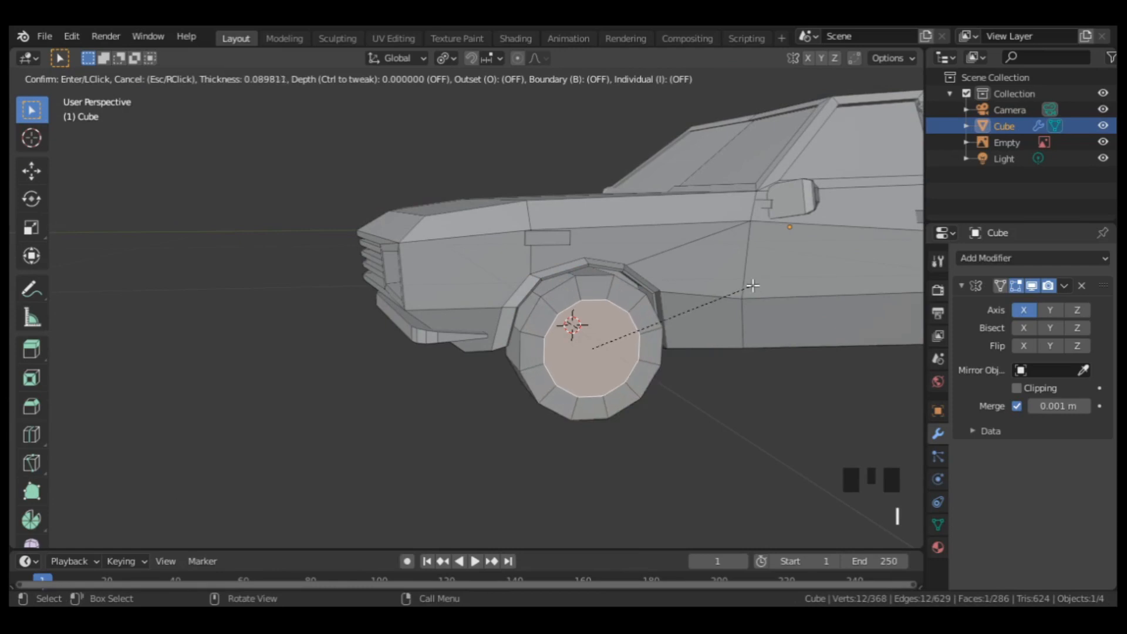
{"action": "left_click", "coordinate": [742, 289]}
Step: Extrude the inset wheel face inward to form the recessed rim
{"action": "middle_click_drag", "start_coordinate": [742, 289], "coordinate": [754, 297]}
{"action": "scroll", "coordinate": [782, 303], "scroll_direction": "up", "scroll_amount": 2}
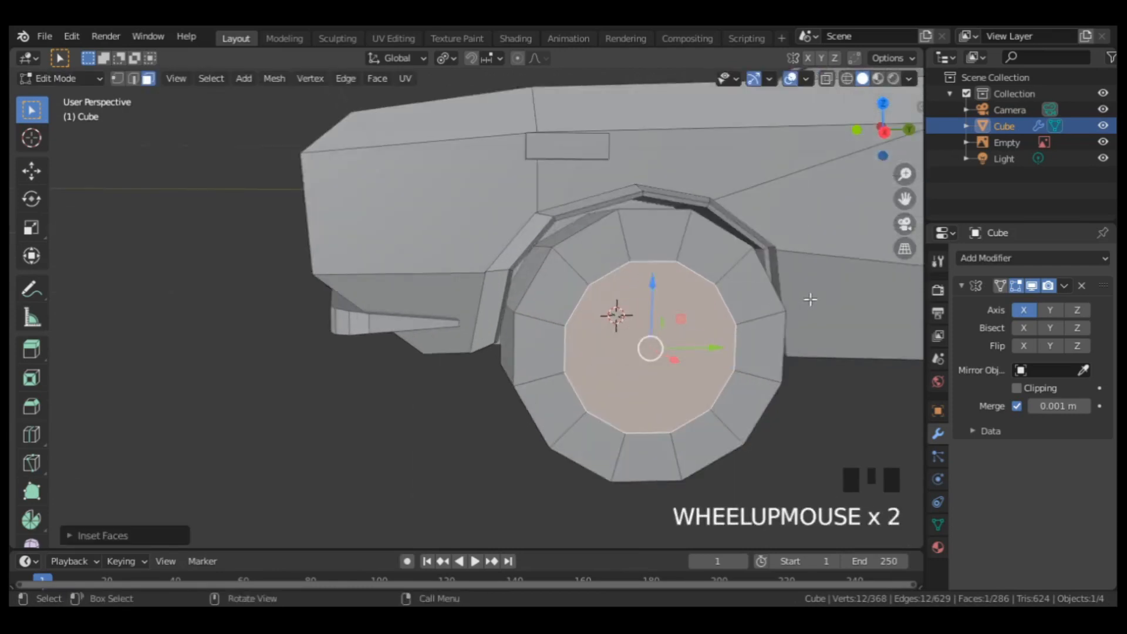
{"action": "key", "text": "e"}
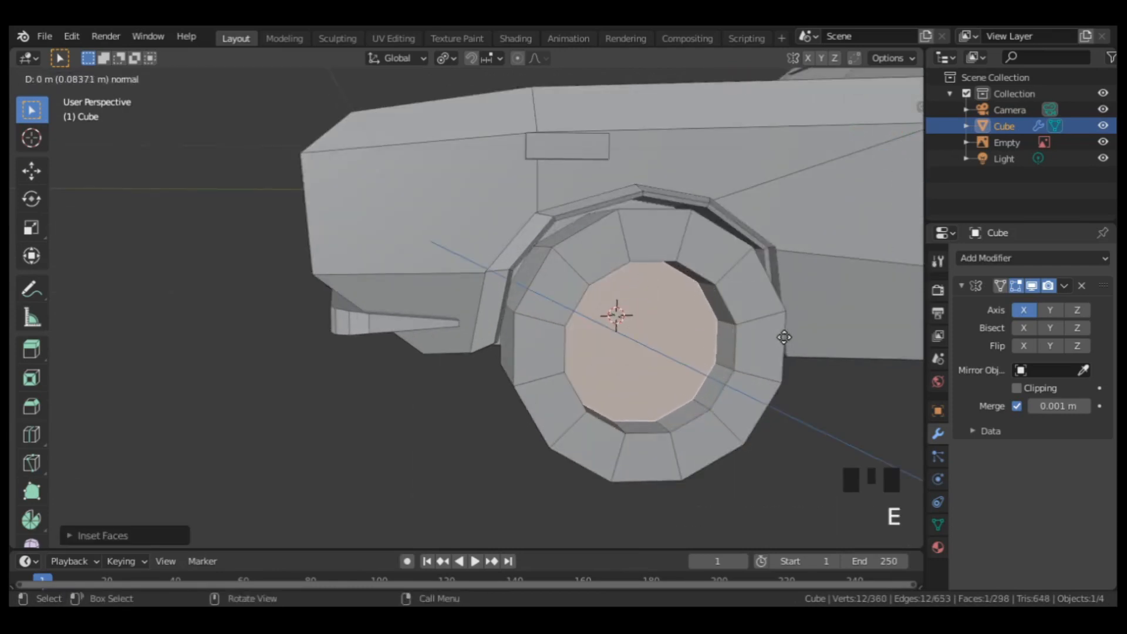
{"action": "left_click", "coordinate": [784, 336]}
Step: Inset the recessed rim face to a small central disc and extrude that disc outward as the hub
{"action": "key", "text": "i"}
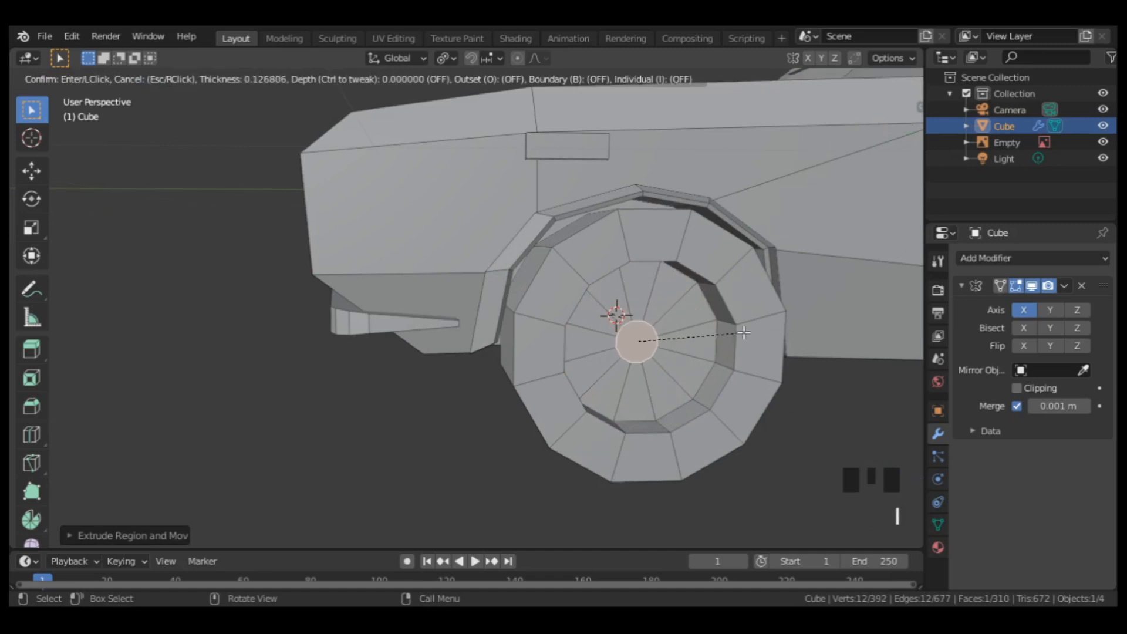
{"action": "left_click", "coordinate": [746, 332]}
{"action": "key", "text": "e"}
{"action": "left_click", "coordinate": [715, 344]}
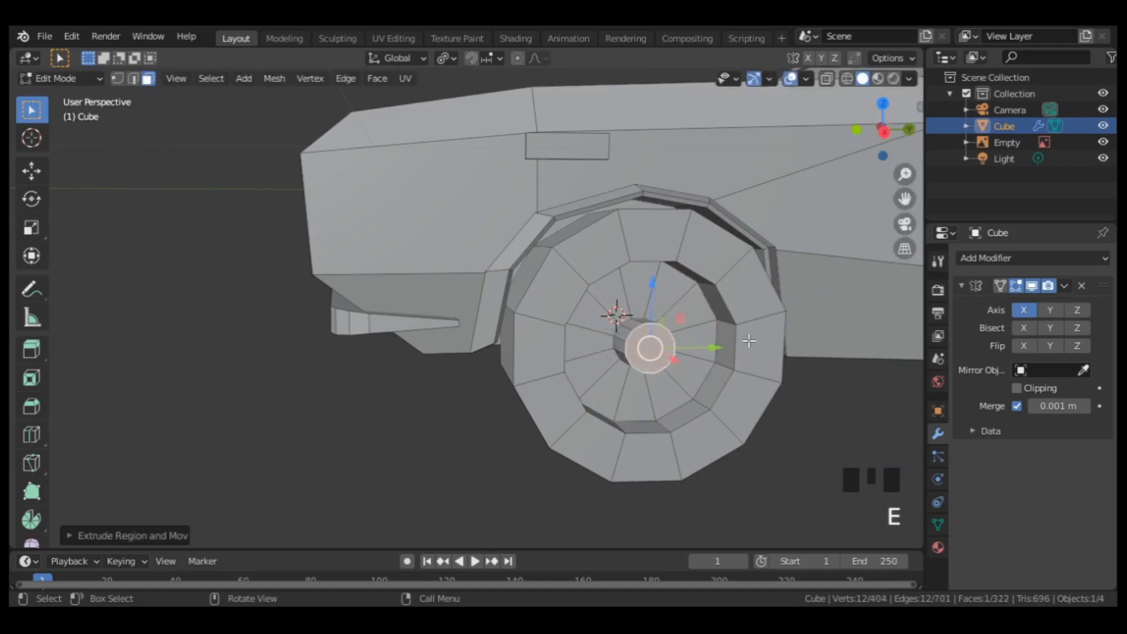
Step: Select six alternating faces around the hub and extrude them outward by about 0.07 m as spokes
{"action": "mouse_move", "coordinate": [714, 344]}
{"action": "middle_mouse_down"}
{"action": "mouse_move", "coordinate": [722, 329]}
{"action": "mouse_move", "coordinate": [737, 358]}
{"action": "mouse_move", "coordinate": [728, 347]}
{"action": "middle_mouse_up"}
{"action": "left_click", "coordinate": [713, 276]}
{"action": "left_click", "coordinate": [738, 328], "text": "shift"}
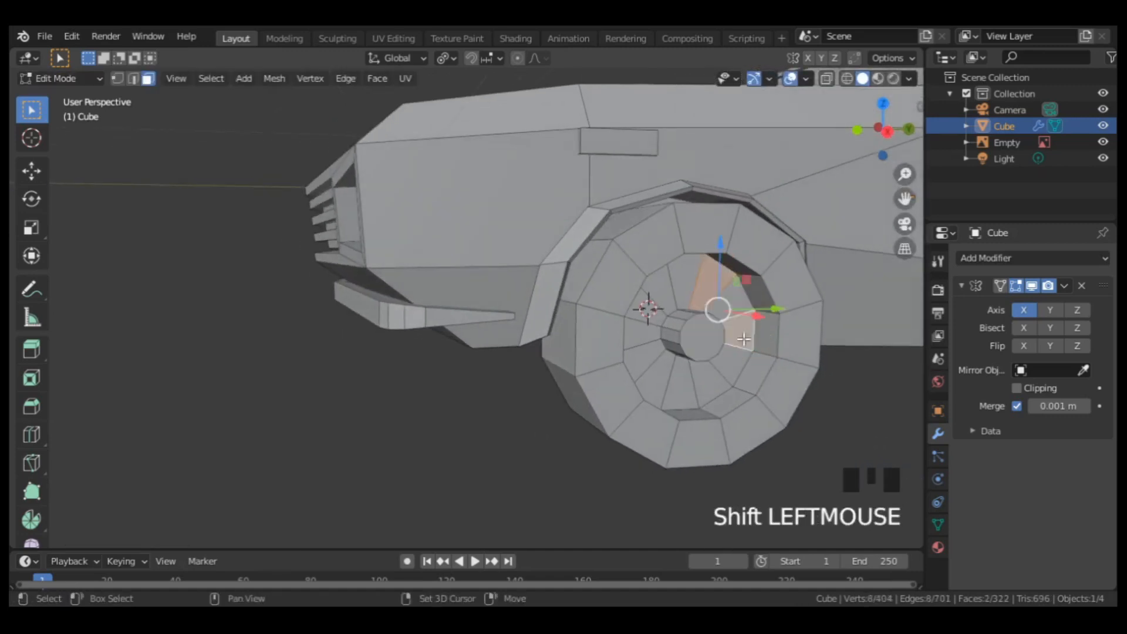
{"action": "left_click", "coordinate": [734, 340], "text": "shift"}
{"action": "left_click", "coordinate": [710, 382], "text": "shift"}
{"action": "left_click", "coordinate": [657, 378], "text": "shift"}
{"action": "left_click", "coordinate": [643, 331], "text": "shift"}
{"action": "key", "text": "e"}
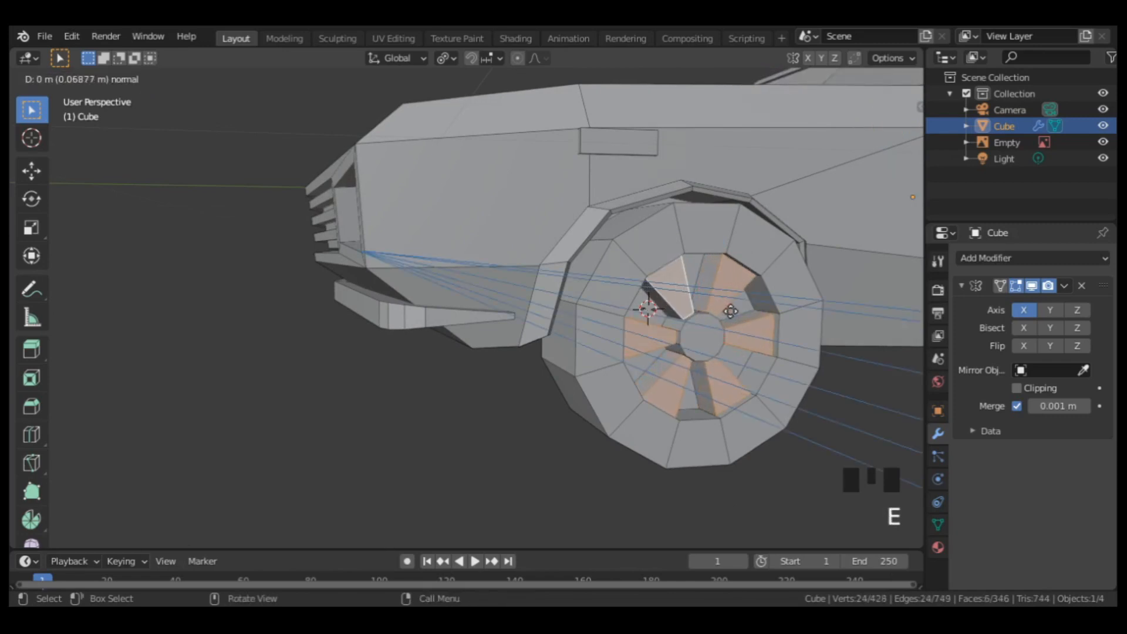
{"action": "left_click", "coordinate": [730, 311]}
Step: Add a loop cut around the tyre's outer side and fatten it outward by about 0.04 m
{"action": "key", "text": "ctrl+r"}
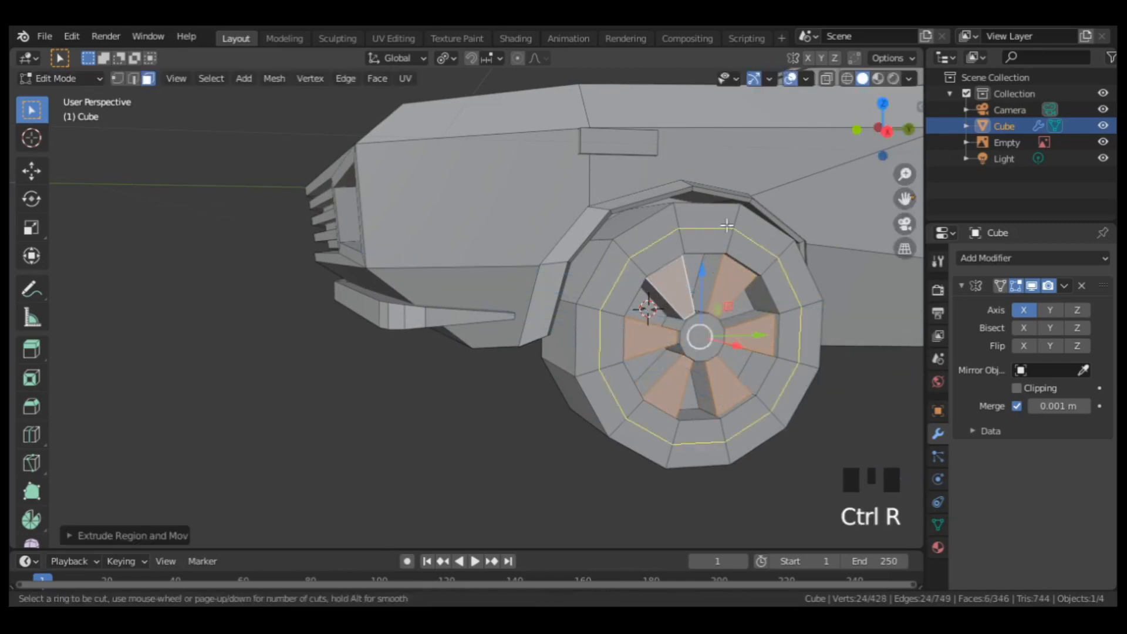
{"action": "left_click", "coordinate": [727, 227]}
{"action": "key", "text": "alt+s"}
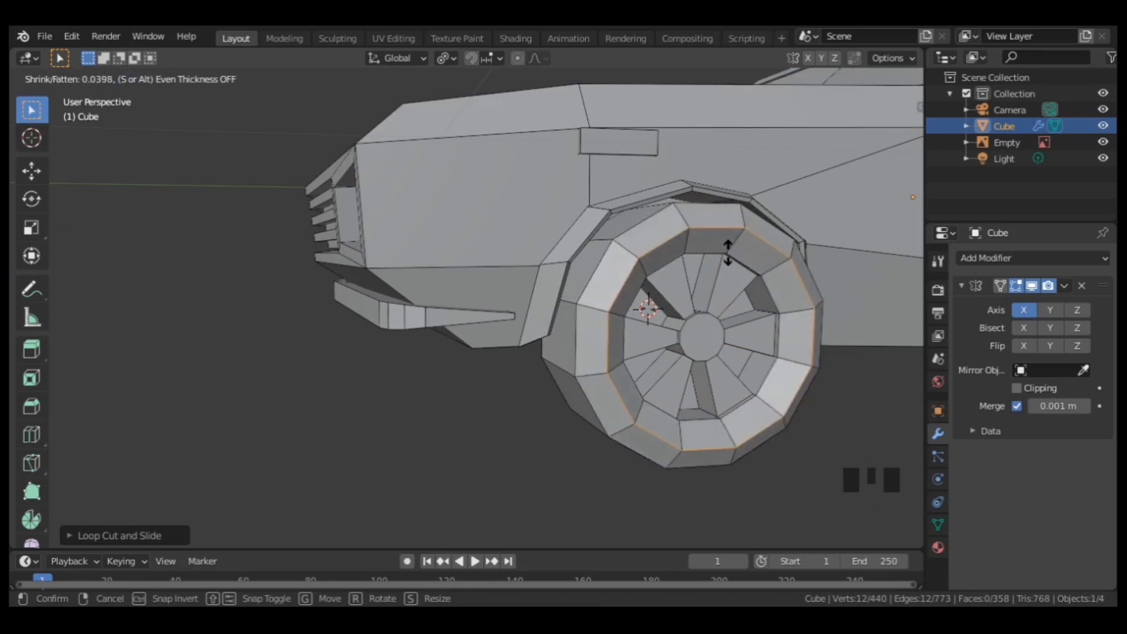
{"action": "left_click", "coordinate": [730, 248]}
Step: Select the whole linked front wheel and duplicate it about 2.48 m along Y into the rear wheel arch
{"action": "scroll", "coordinate": [767, 282], "scroll_direction": "down", "scroll_amount": 4}
{"action": "middle_click_drag", "start_coordinate": [767, 281], "coordinate": [724, 277], "text": "shift"}
{"action": "key", "text": "ctrl+l"}
{"action": "key", "text": "KP_3"}
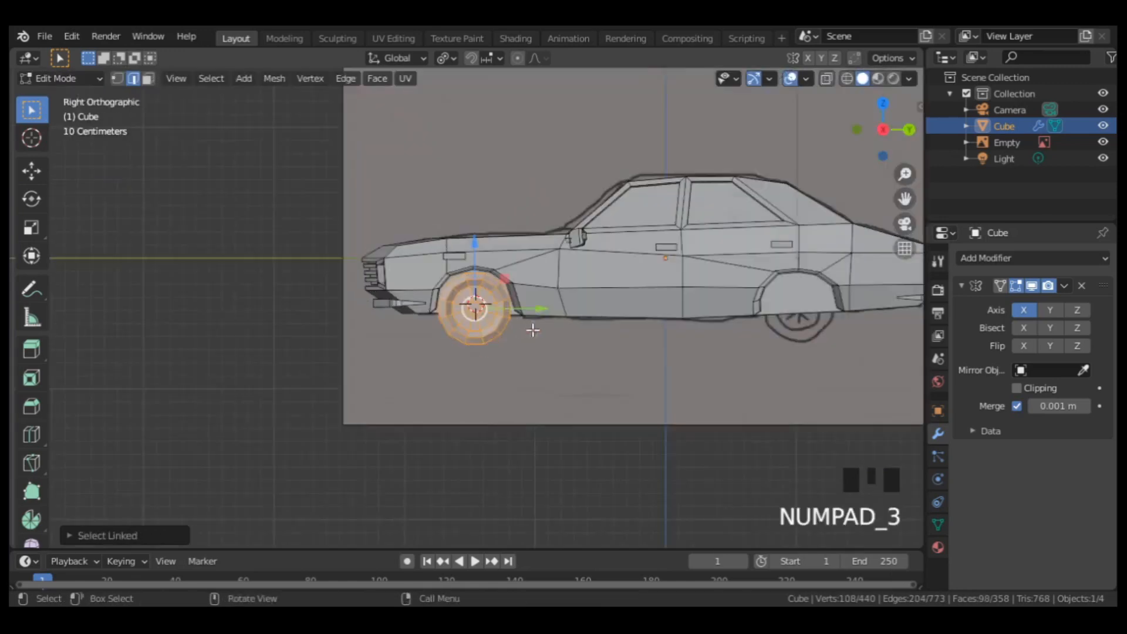
{"action": "scroll", "coordinate": [403, 348], "scroll_direction": "up", "scroll_amount": 2}
{"action": "key", "text": "shift+d"}
{"action": "key", "text": "y"}
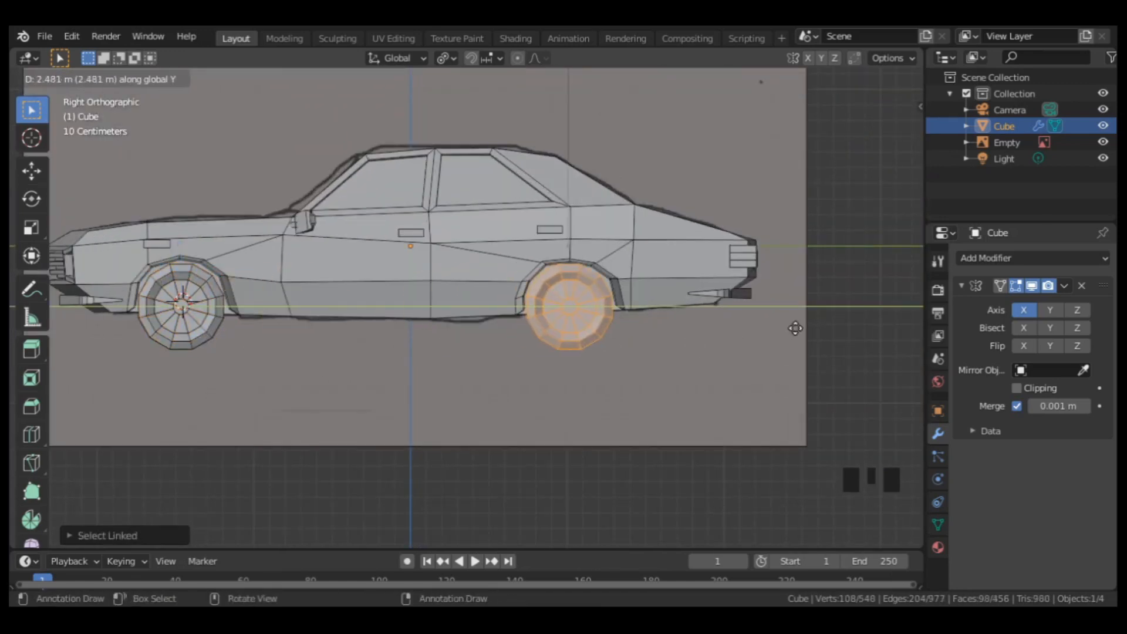
{"action": "left_click", "coordinate": [796, 329]}
Step: Duplicate the number plate box at the rear of the car and position the copy on the front bumper
{"action": "middle_click_drag", "start_coordinate": [796, 329], "coordinate": [673, 291]}
{"action": "left_click", "coordinate": [714, 294]}
{"action": "key", "text": "l"}
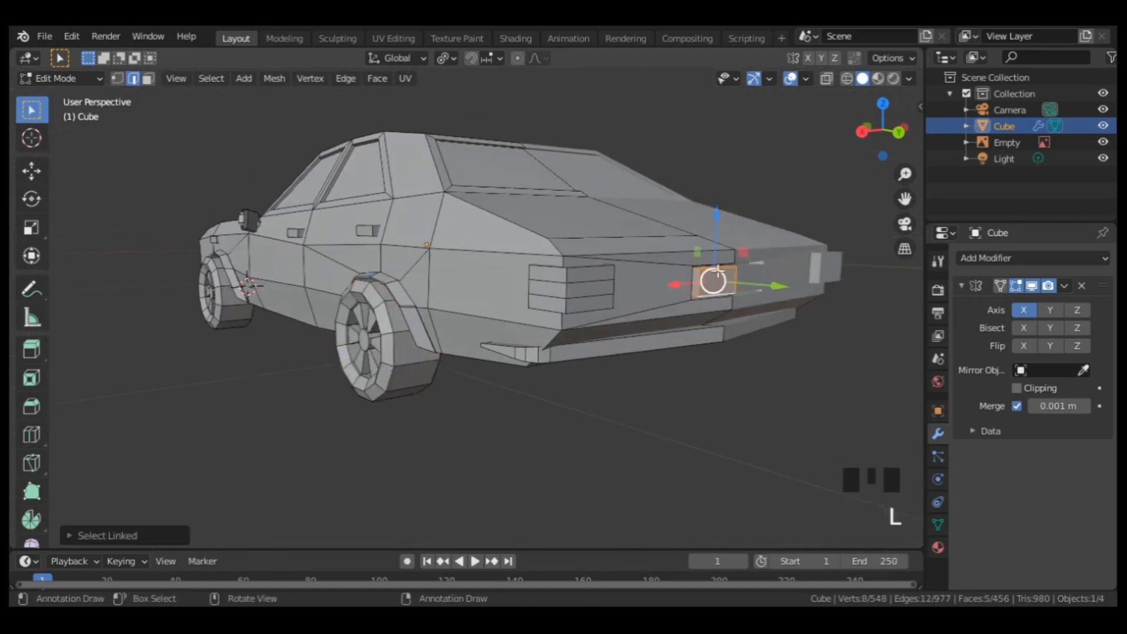
{"action": "key", "text": "KP_3"}
{"action": "key", "text": "shift+d"}
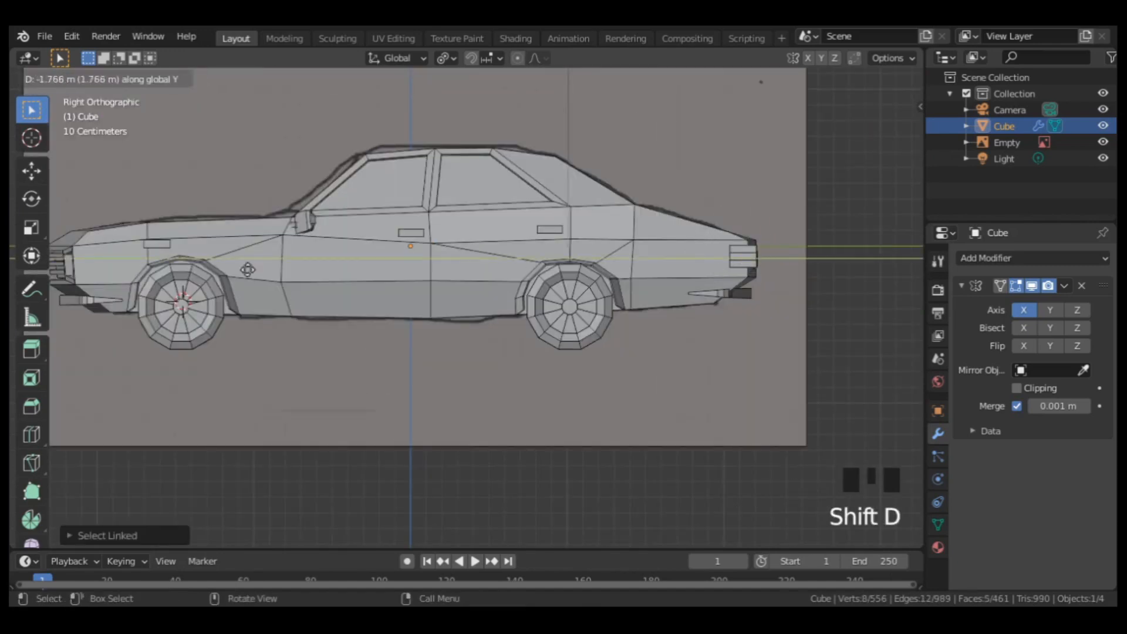
{"action": "left_click", "coordinate": [76, 290]}
{"action": "scroll", "coordinate": [76, 290], "scroll_direction": "up", "scroll_amount": 2}
{"action": "key", "text": "g"}
{"action": "left_click", "coordinate": [387, 317]}
Step: Resize the duplicated number plate on the front bumper in the front view
{"action": "key", "text": "KP_1"}
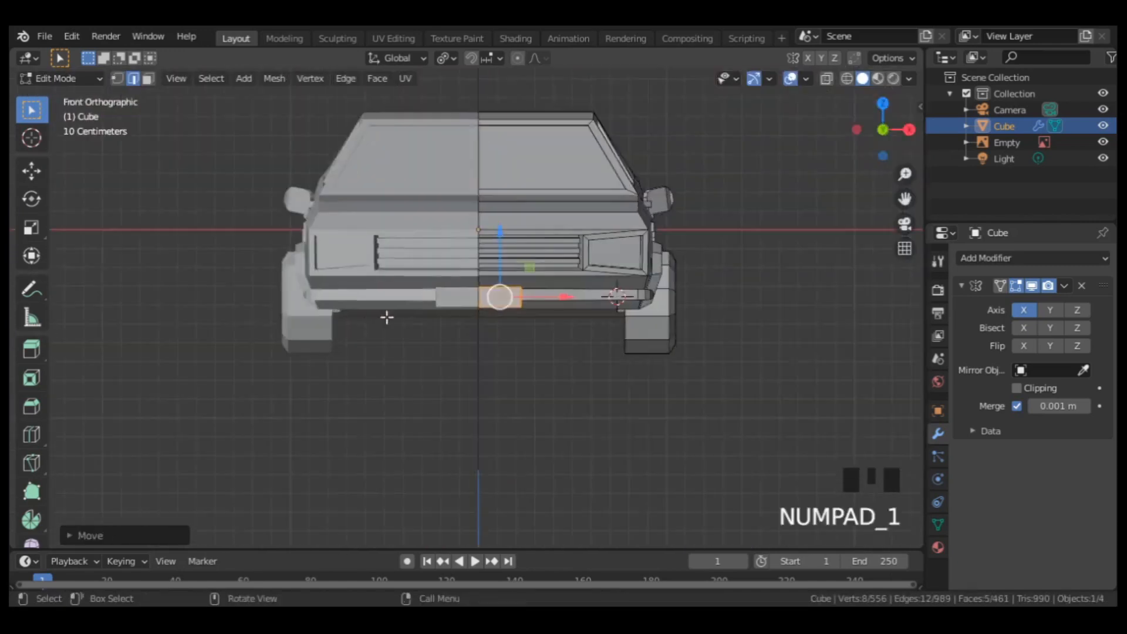
{"action": "key", "text": "s"}
{"action": "left_click", "coordinate": [513, 319]}
Step: Return to Object Mode and view the complete car through the camera
{"action": "middle_click_drag", "start_coordinate": [513, 319], "coordinate": [576, 290]}
{"action": "key", "text": "Tab"}
{"action": "scroll", "coordinate": [591, 293], "scroll_direction": "down", "scroll_amount": 2}
{"action": "key", "text": "KP_0"}
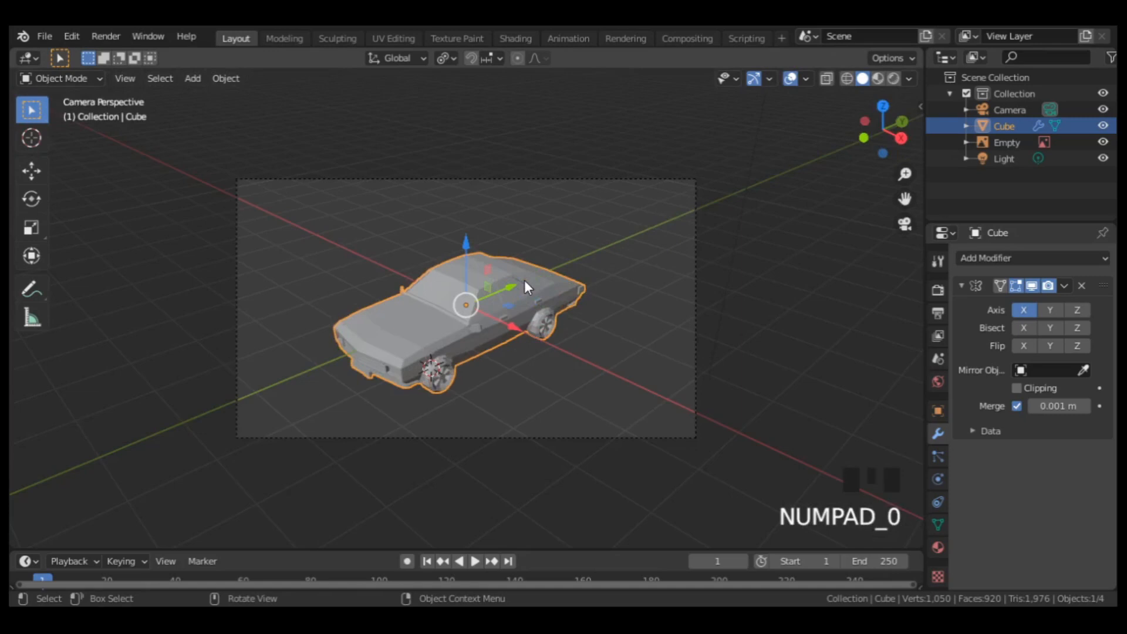
{"action": "scroll", "coordinate": [512, 281], "scroll_direction": "up", "scroll_amount": 2}
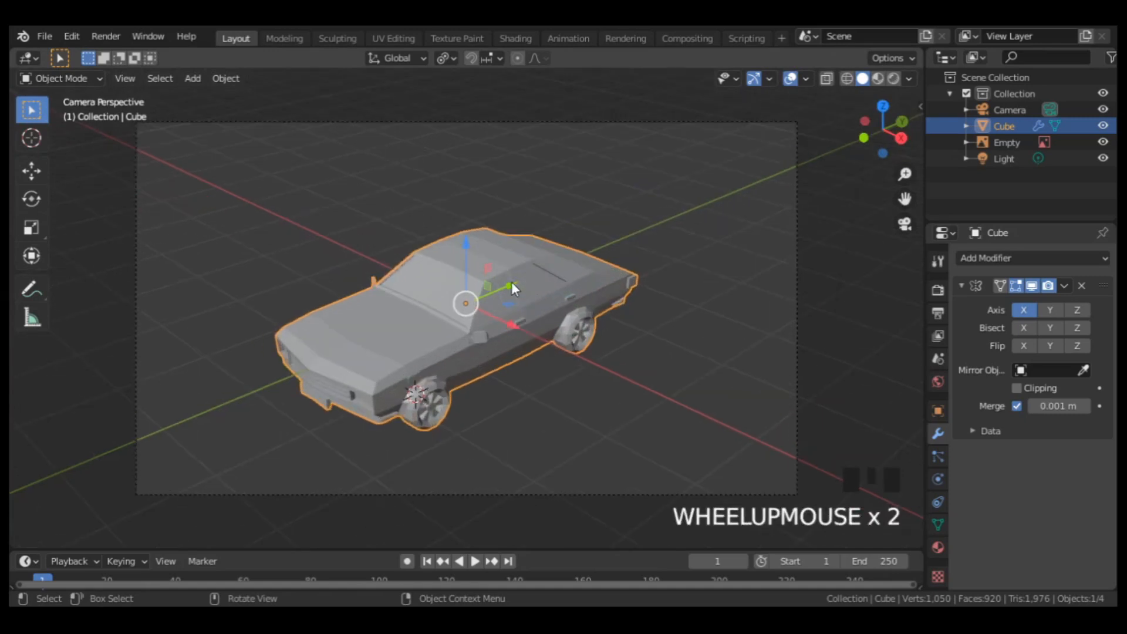
Step: Lock the camera to the view and reframe the car from a lower front three-quarter angle in rendered shading
{"action": "key", "text": "n"}
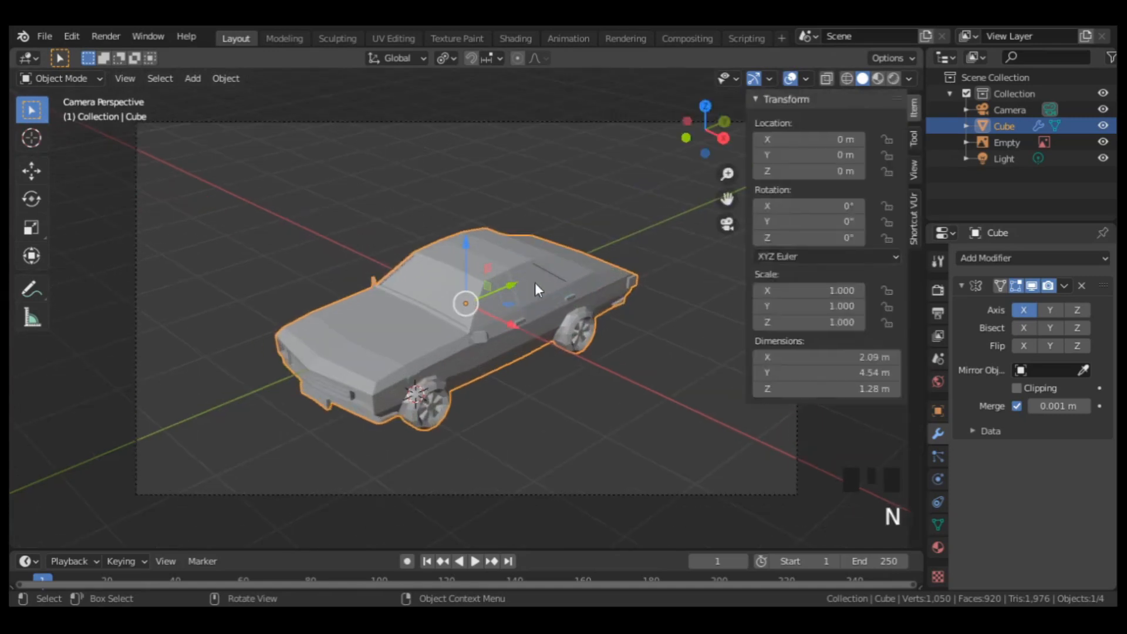
{"action": "left_click", "coordinate": [915, 176]}
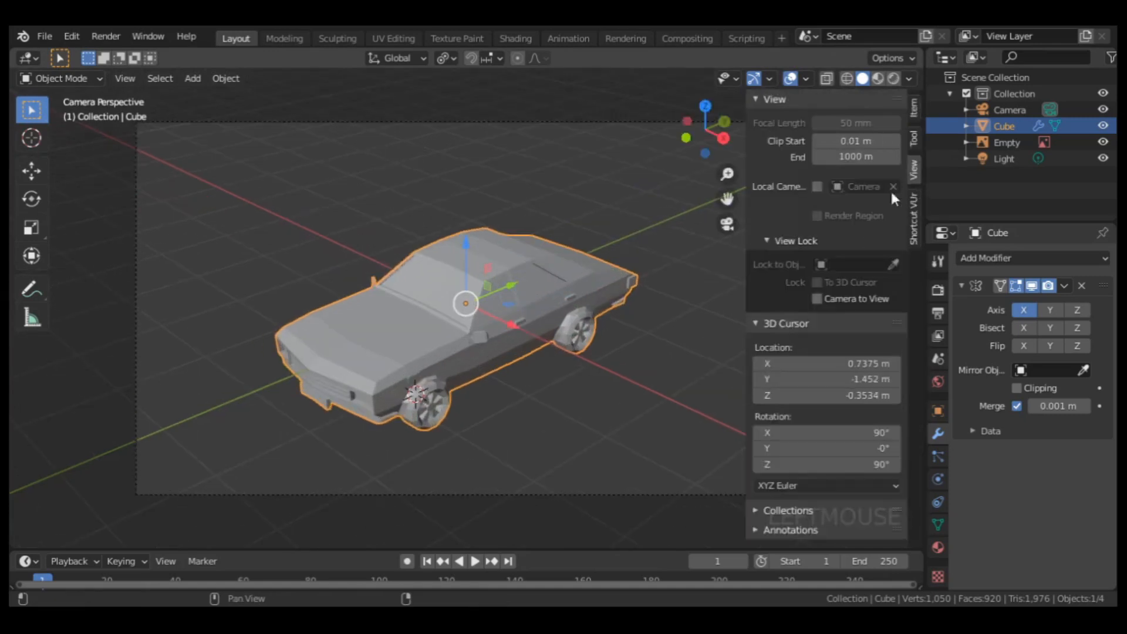
{"action": "left_click", "coordinate": [818, 300]}
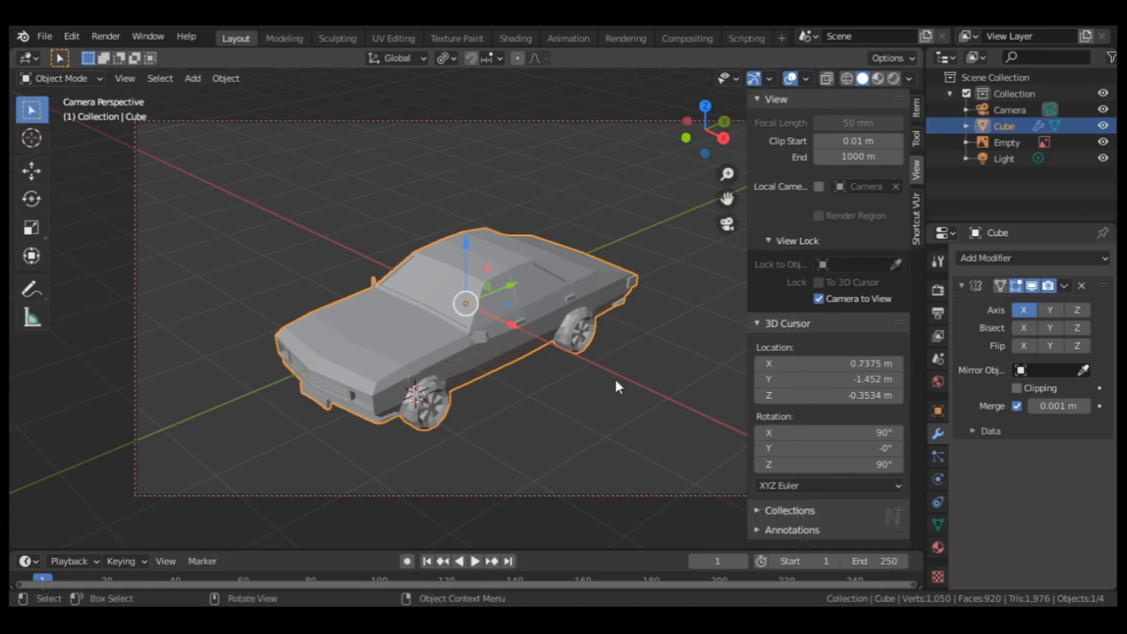
{"action": "key", "text": "n"}
{"action": "scroll", "coordinate": [580, 355], "scroll_direction": "up", "scroll_amount": 2}
{"action": "middle_click_drag", "start_coordinate": [575, 365], "coordinate": [634, 323]}
{"action": "left_click", "coordinate": [893, 79]}
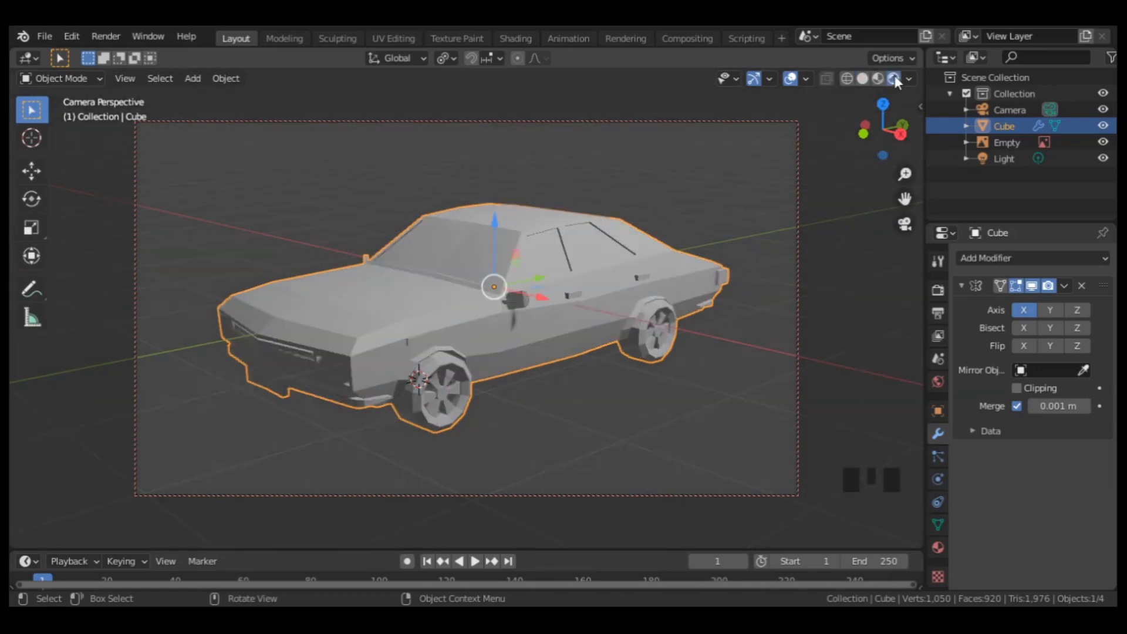
Step: Add a sun light above the car's front and aim it diagonally down, rotated about 10.5°, -45.3° and -4.4°
{"action": "scroll", "coordinate": [519, 262], "scroll_direction": "down", "scroll_amount": 1}
{"action": "key", "text": "shift+a"}
{"action": "mouse_move", "coordinate": [453, 464]}
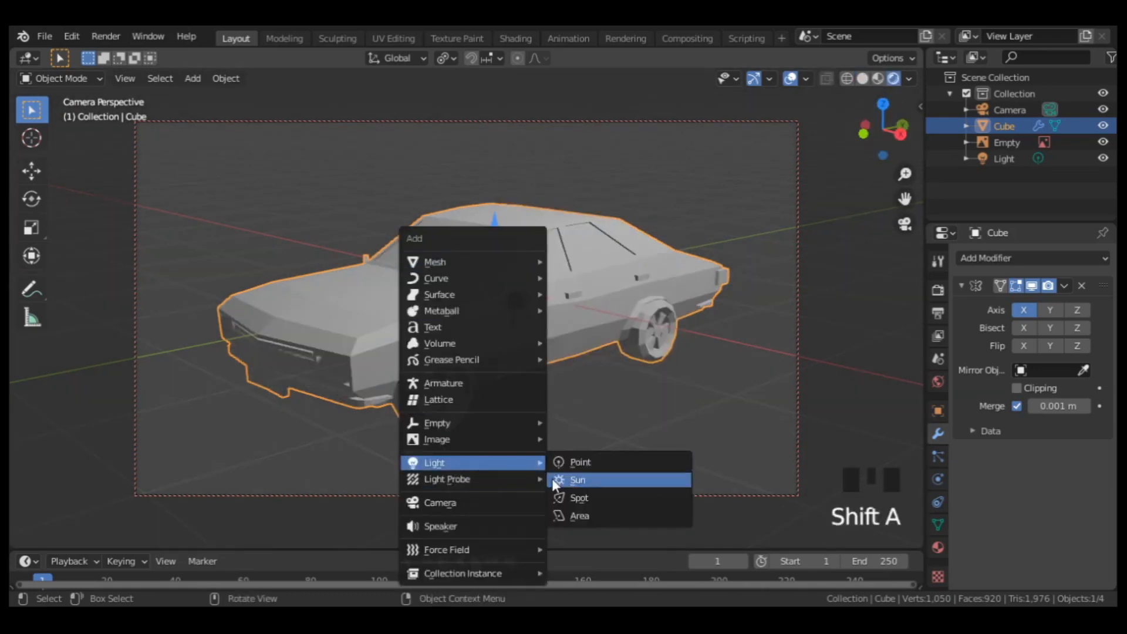
{"action": "left_click", "coordinate": [554, 478]}
{"action": "key", "text": "g"}
{"action": "left_click", "coordinate": [232, 245]}
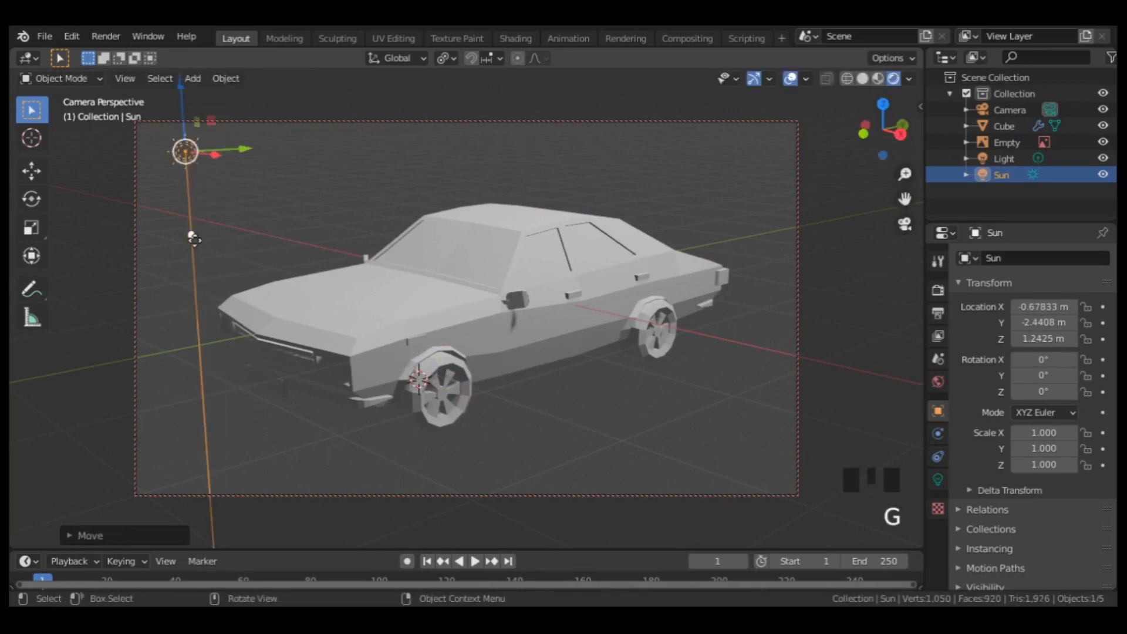
{"action": "left_click_drag", "start_coordinate": [194, 237], "coordinate": [321, 352]}
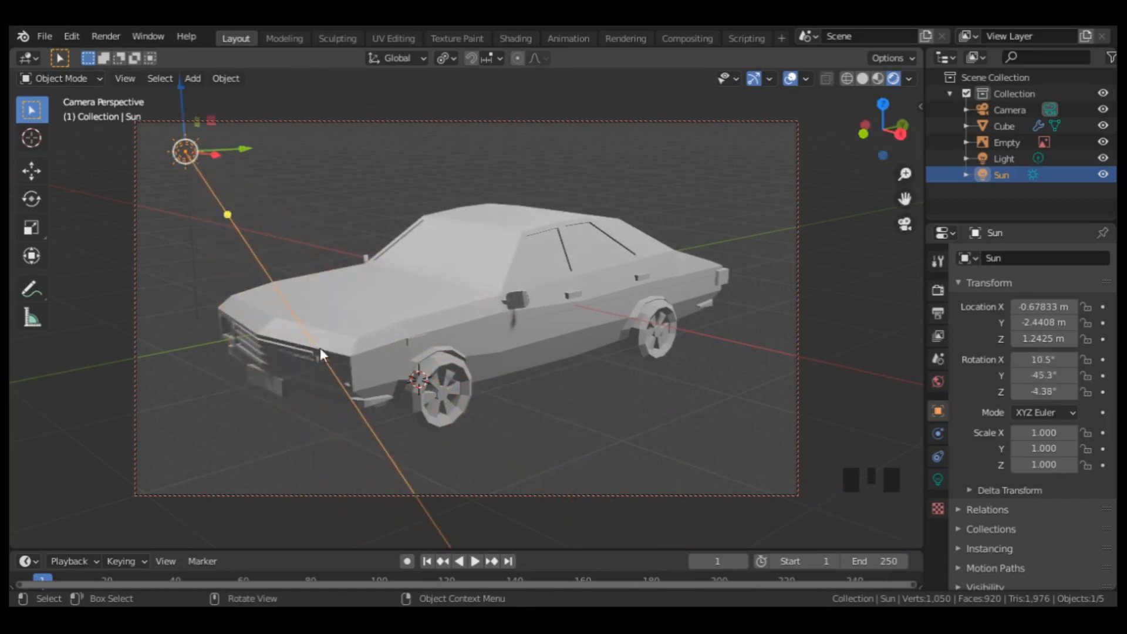
Step: Add a mesh plane and scale it up into a ground surface larger than the car
{"action": "key", "text": "shift+a"}
{"action": "mouse_move", "coordinate": [397, 183]}
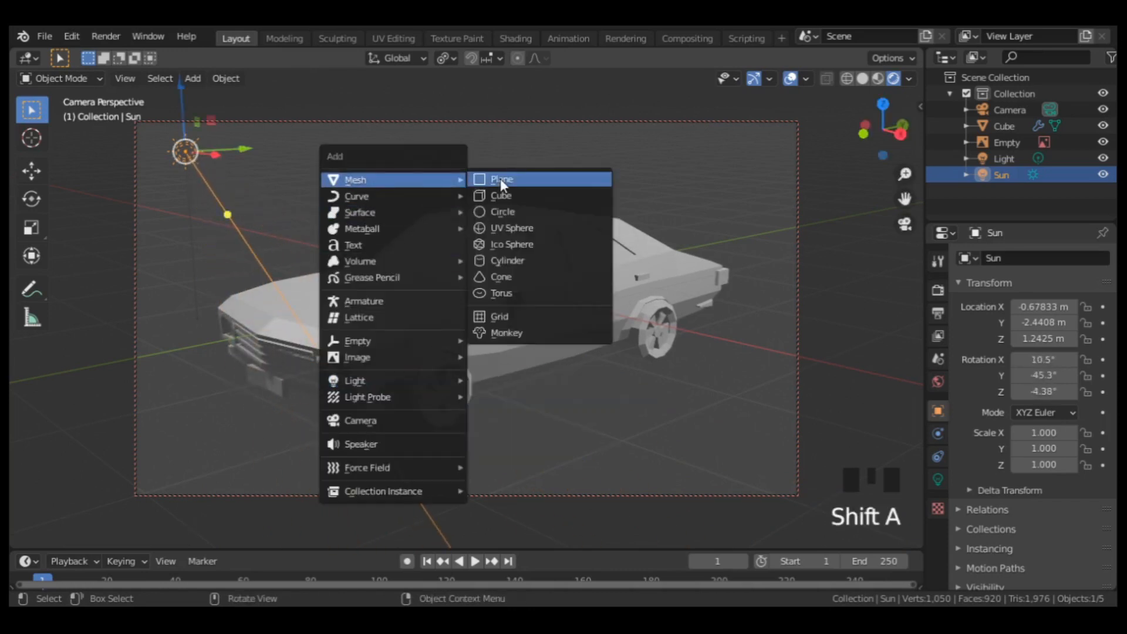
{"action": "left_click", "coordinate": [500, 178]}
{"action": "key", "text": "s"}
{"action": "left_click", "coordinate": [663, 314]}
Step: Move the ground plane horizontally beneath the car and lower it along Z to the bottom of the wheels
{"action": "key", "text": "g"}
{"action": "key", "text": "shift+z"}
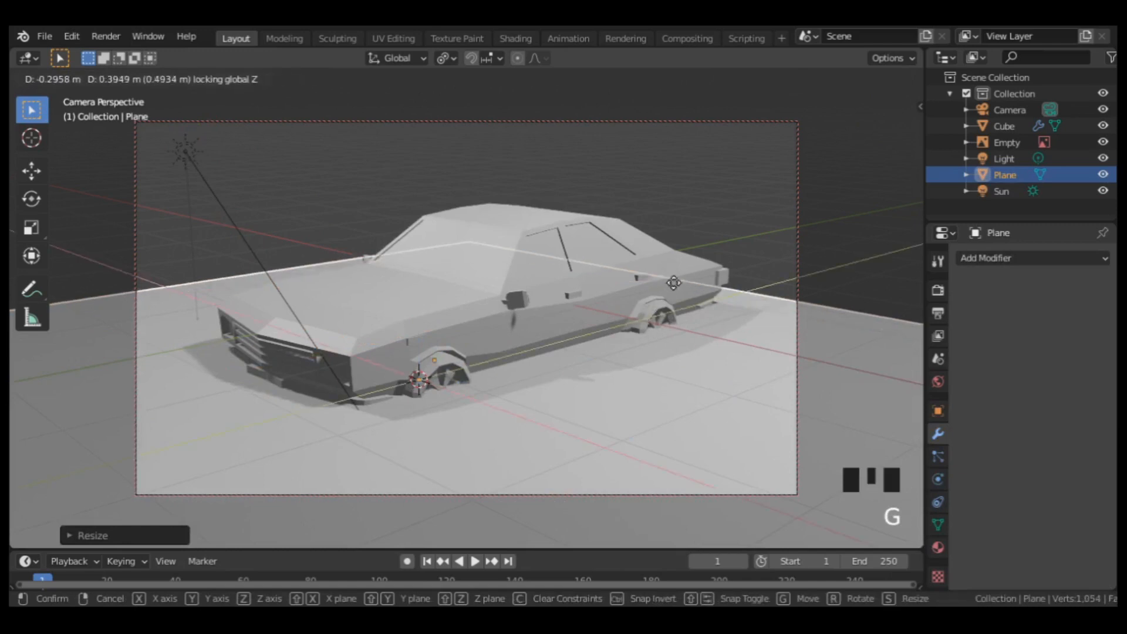
{"action": "left_click", "coordinate": [696, 246]}
{"action": "left_click_drag", "start_coordinate": [474, 264], "coordinate": [480, 290]}
{"action": "key", "text": "g"}
{"action": "key", "text": "shift+z"}
{"action": "left_click", "coordinate": [575, 372]}
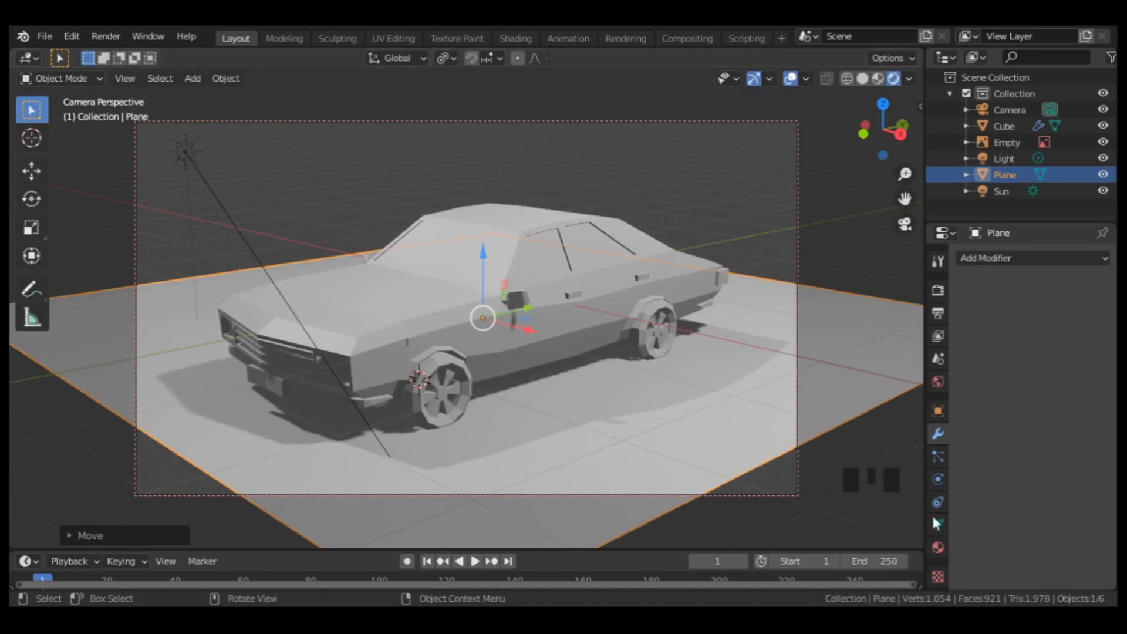
Step: Give the ground plane a new material with a medium grey base color
{"action": "left_click", "coordinate": [938, 547]}
{"action": "left_click", "coordinate": [1029, 326]}
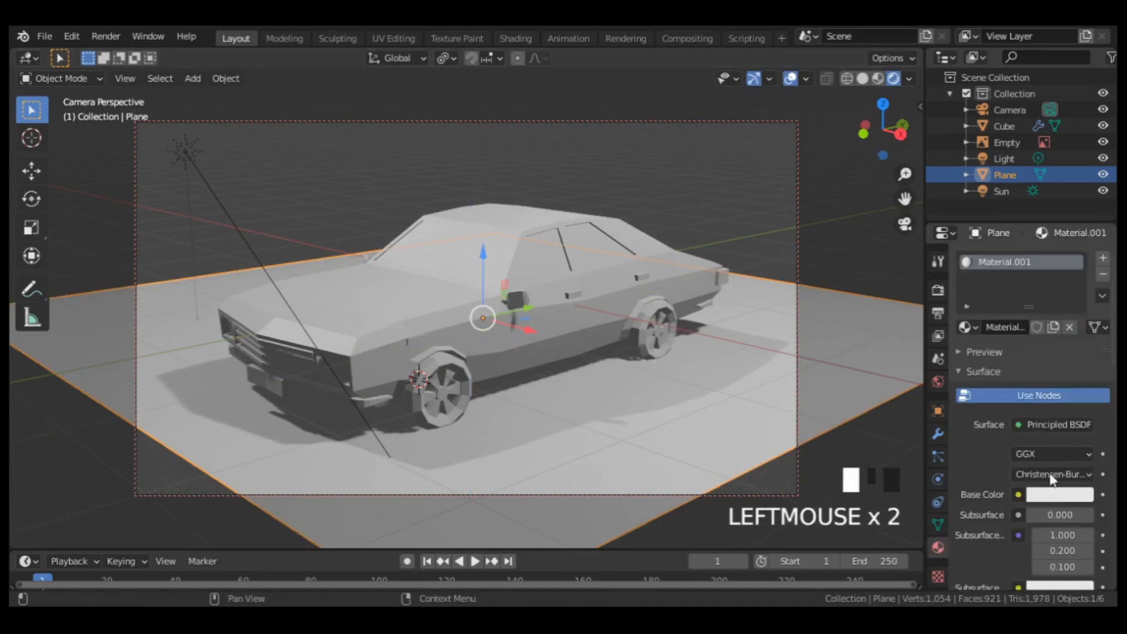
{"action": "left_click", "coordinate": [1051, 494]}
{"action": "left_click_drag", "start_coordinate": [1052, 449], "coordinate": [1040, 473]}
{"action": "scroll", "coordinate": [992, 516], "scroll_direction": "down", "scroll_amount": 6}
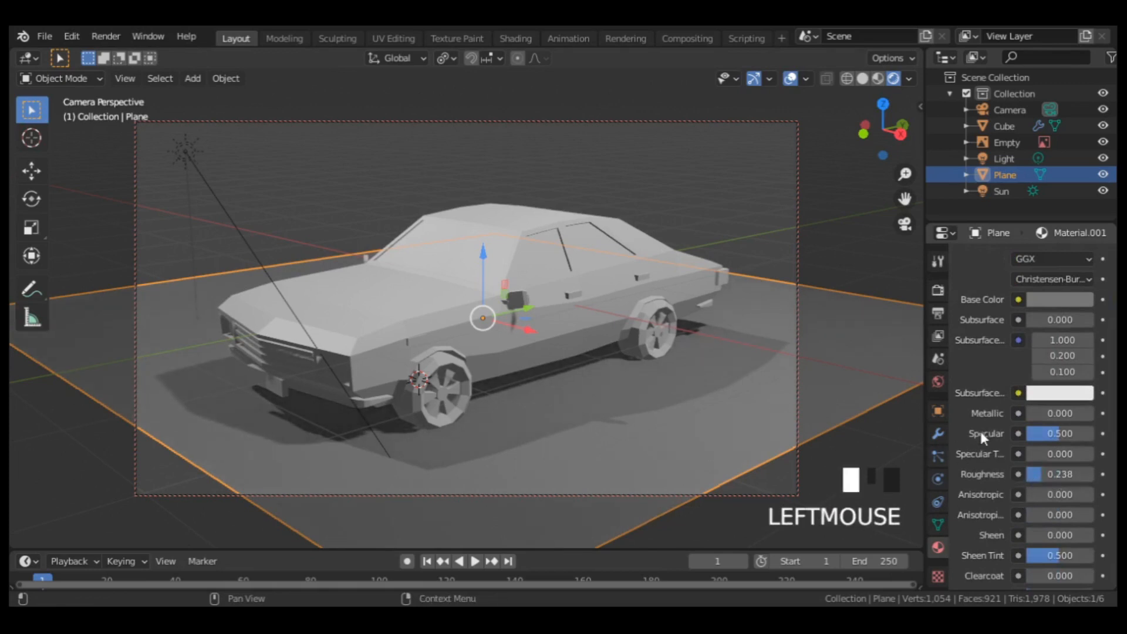
{"action": "scroll", "coordinate": [981, 435], "scroll_direction": "up", "scroll_amount": 4}
Step: Set the base color of the car's material to a dark blue with a value of about 0.33
{"action": "left_click", "coordinate": [611, 311]}
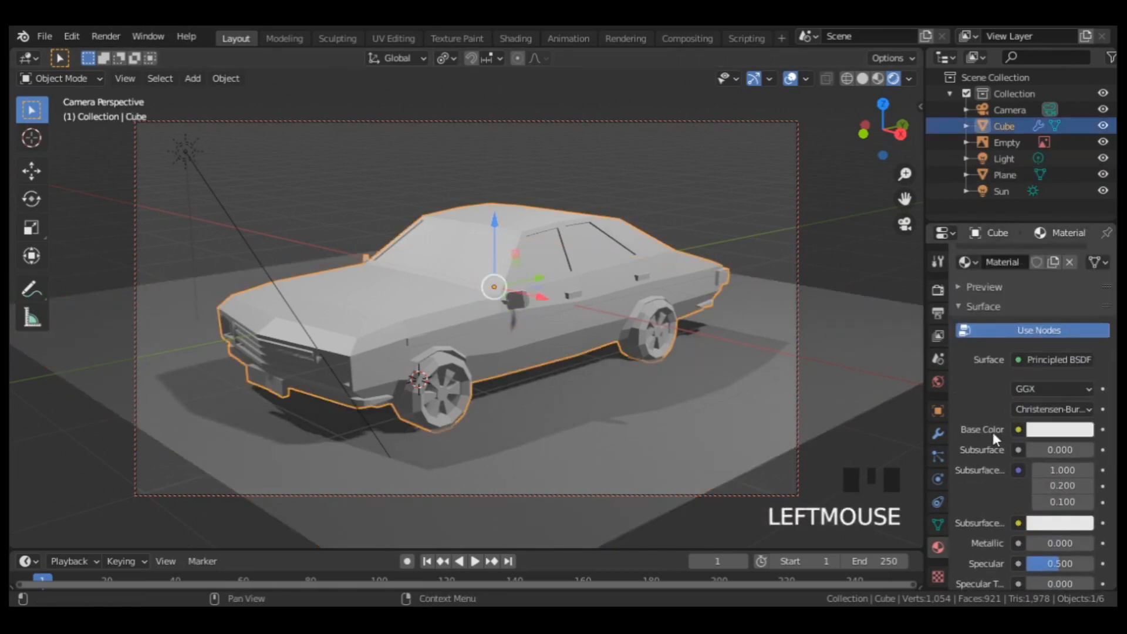
{"action": "scroll", "coordinate": [998, 432], "scroll_direction": "up", "scroll_amount": 5}
{"action": "left_click", "coordinate": [1057, 494]}
{"action": "left_click", "coordinate": [1020, 371]}
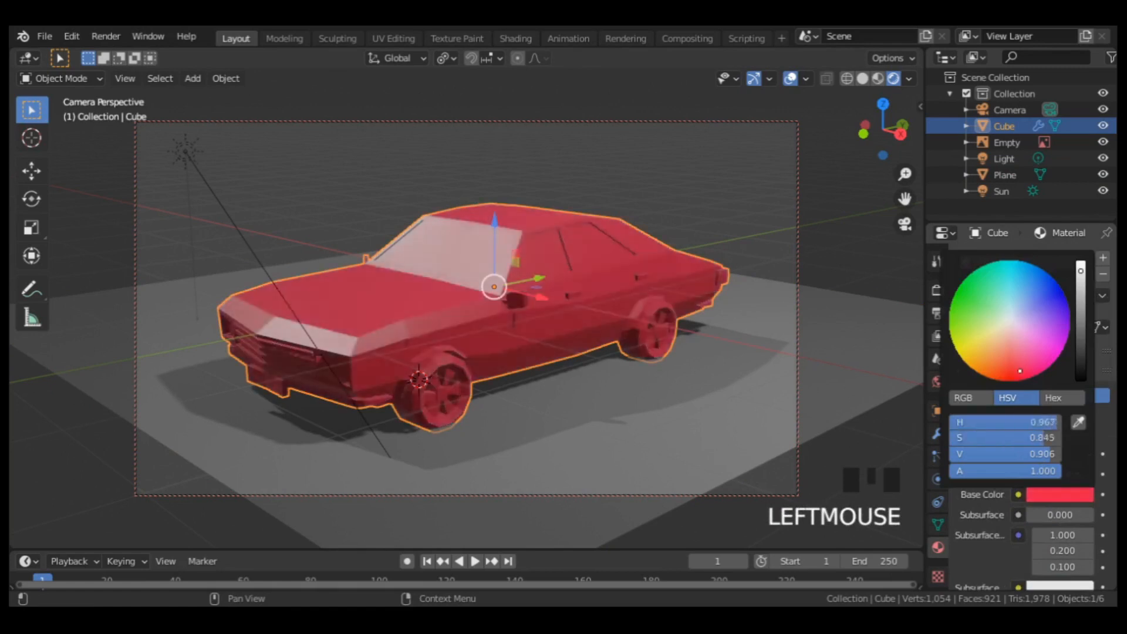
{"action": "mouse_move", "coordinate": [1020, 371]}
{"action": "left_mouse_down"}
{"action": "mouse_move", "coordinate": [999, 375]}
{"action": "mouse_move", "coordinate": [1032, 370]}
{"action": "mouse_move", "coordinate": [1011, 381]}
{"action": "left_mouse_up"}
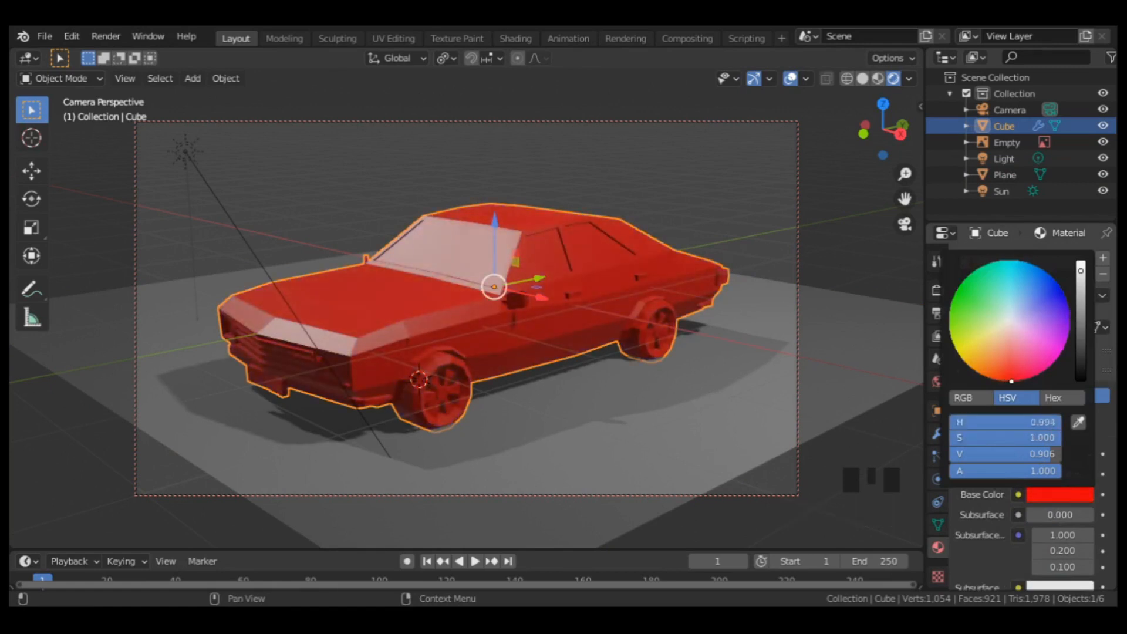
{"action": "mouse_move", "coordinate": [1085, 286]}
{"action": "left_mouse_down"}
{"action": "mouse_move", "coordinate": [1081, 353]}
{"action": "mouse_move", "coordinate": [1081, 341]}
{"action": "left_mouse_up"}
{"action": "left_click", "coordinate": [1011, 375]}
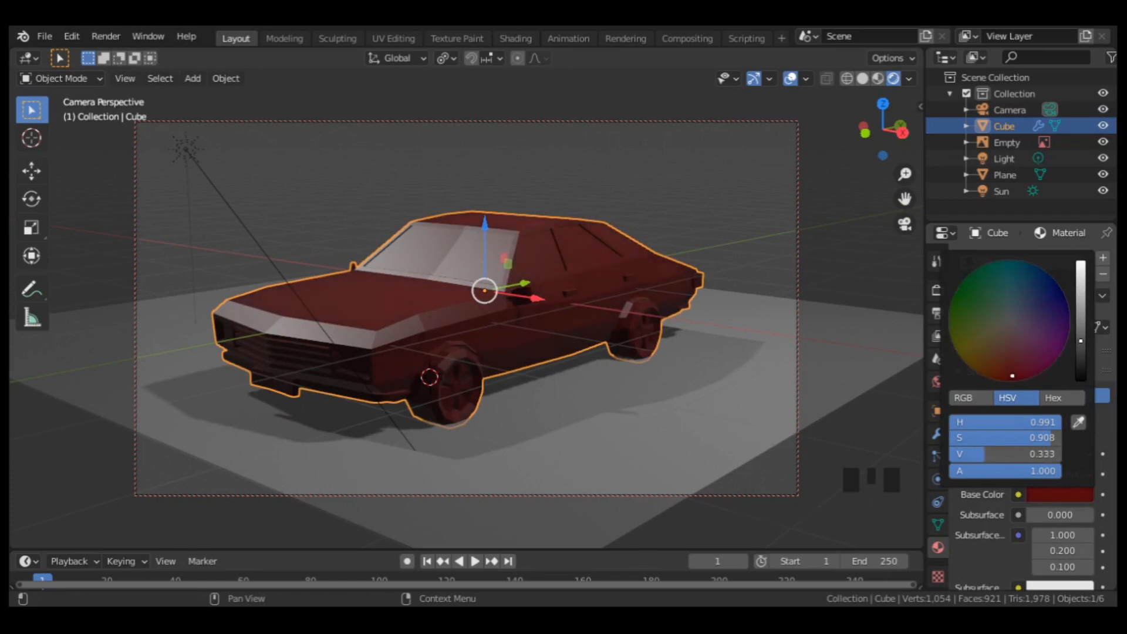
{"action": "left_click_drag", "start_coordinate": [1011, 373], "coordinate": [1065, 299]}
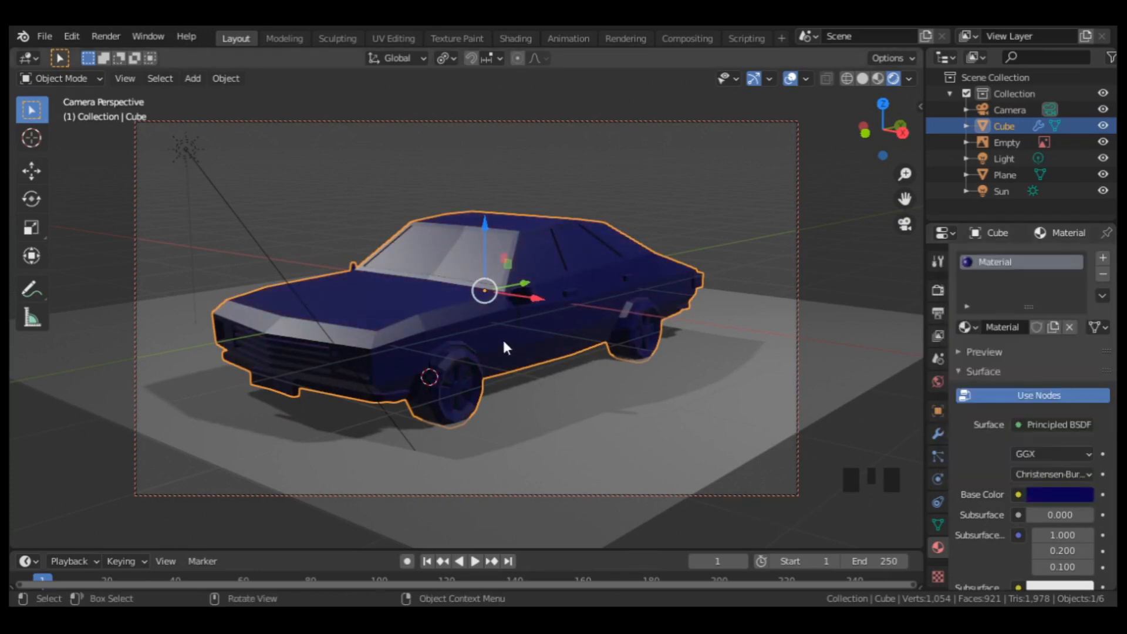
Step: Add a second material slot to the car with a new material in a muted teal base color
{"action": "left_click", "coordinate": [1103, 258]}
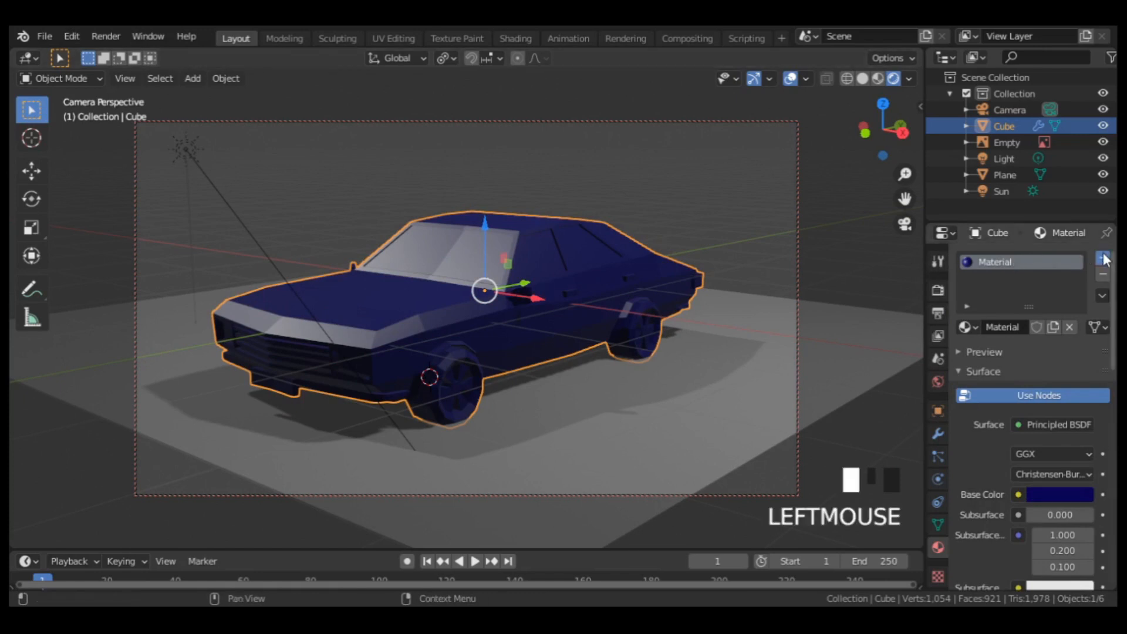
{"action": "left_click", "coordinate": [1033, 358]}
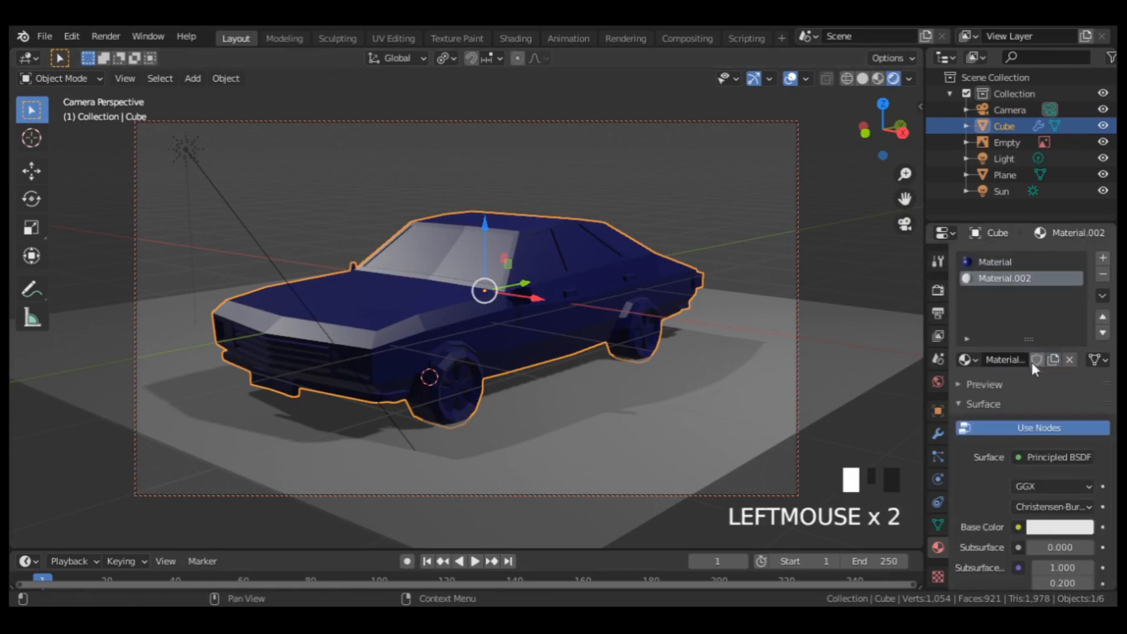
{"action": "left_click", "coordinate": [1053, 527]}
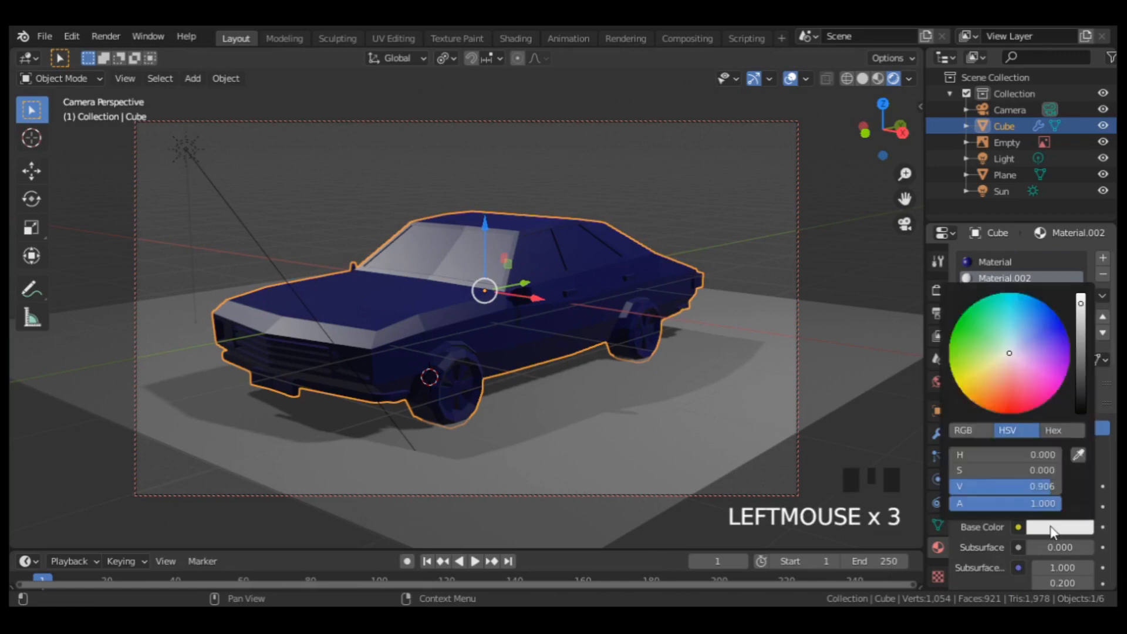
{"action": "left_click", "coordinate": [1011, 354]}
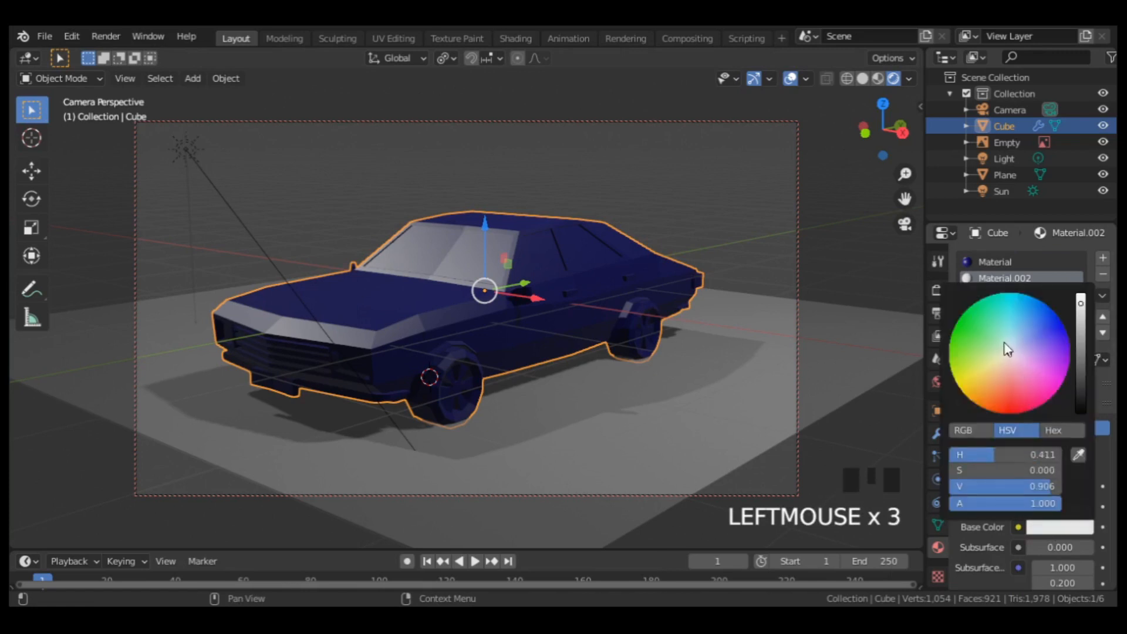
{"action": "left_click_drag", "start_coordinate": [1009, 353], "coordinate": [1002, 335]}
{"action": "left_click_drag", "start_coordinate": [1081, 314], "coordinate": [1081, 341]}
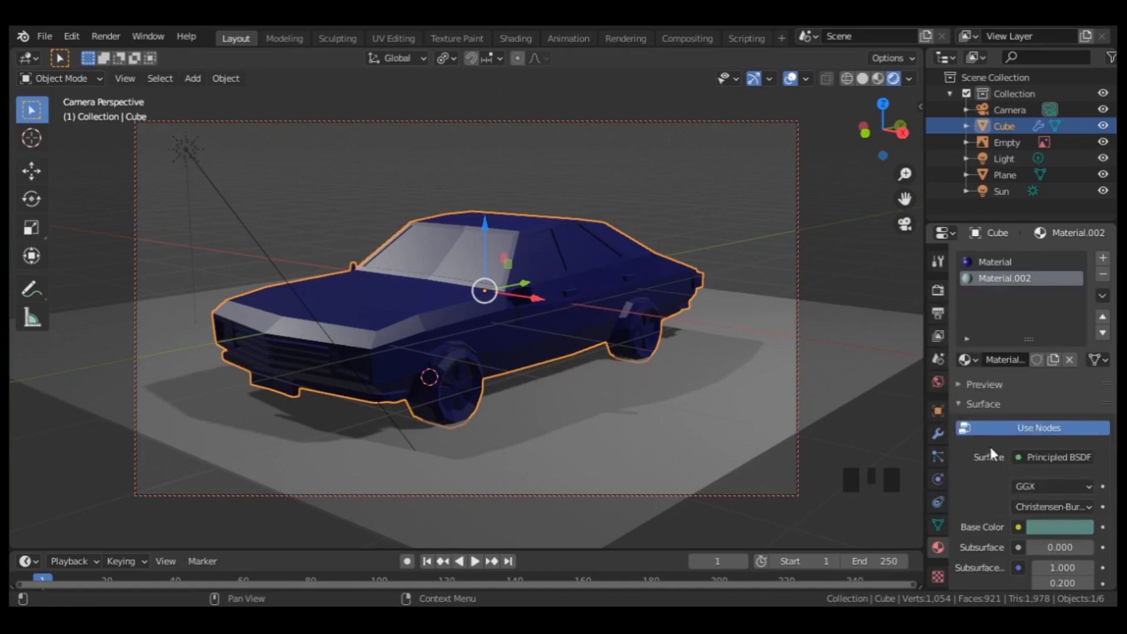
Step: Enter Edit Mode with face selection and select the windshield, side window and rear window faces
{"action": "key", "text": "Tab"}
{"action": "key", "text": "3"}
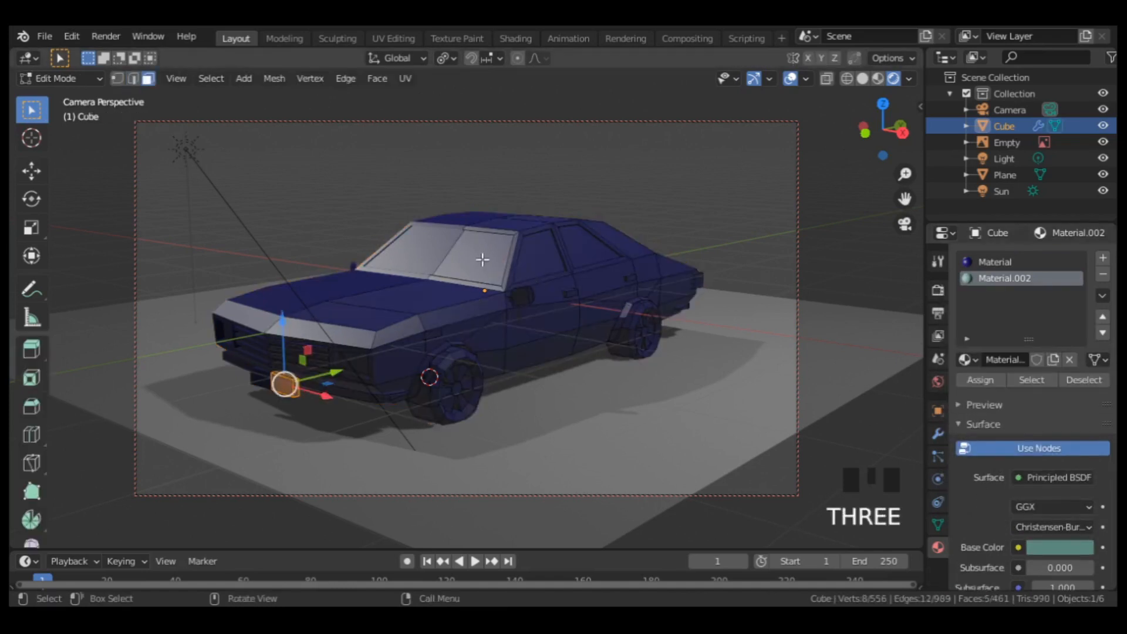
{"action": "left_click", "coordinate": [481, 256]}
{"action": "left_click", "coordinate": [580, 245], "text": "shift"}
{"action": "middle_click_drag", "start_coordinate": [580, 244], "coordinate": [581, 315]}
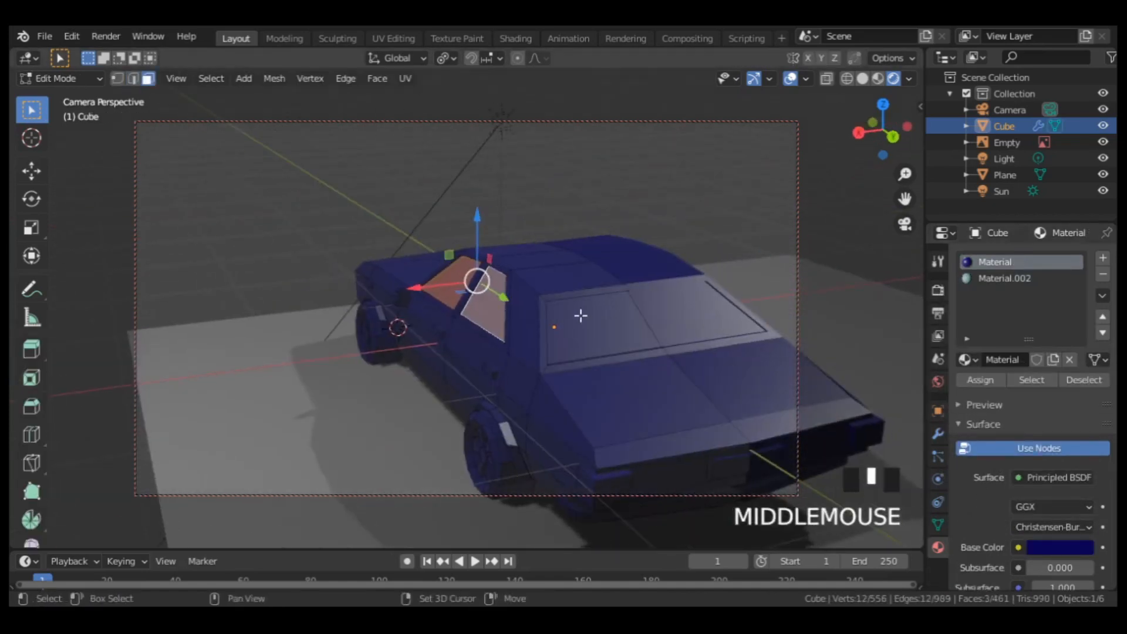
{"action": "left_click", "coordinate": [580, 315], "text": "shift"}
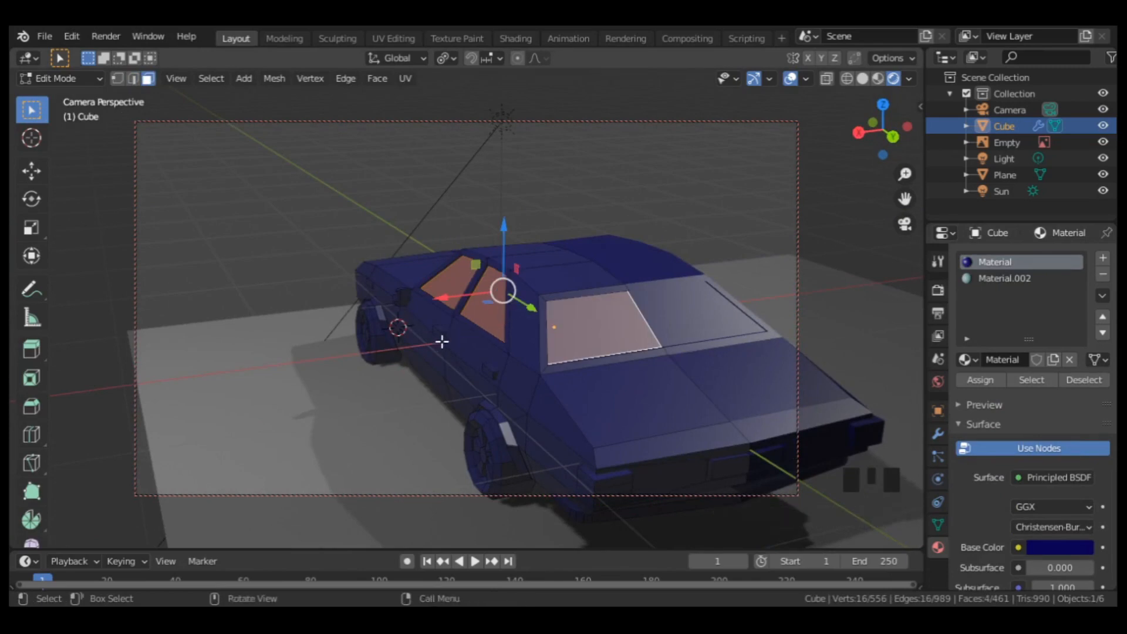
Step: Select the whole linked side mirror mesh and delete its vertices
{"action": "scroll", "coordinate": [370, 315], "scroll_direction": "up", "scroll_amount": 2}
{"action": "left_click", "coordinate": [377, 290]}
{"action": "middle_click_drag", "start_coordinate": [378, 290], "coordinate": [352, 297]}
{"action": "scroll", "coordinate": [403, 299], "scroll_direction": "up", "scroll_amount": 2}
{"action": "scroll", "coordinate": [242, 262], "scroll_direction": "up", "scroll_amount": 1}
{"action": "left_click", "coordinate": [238, 254], "text": "shift"}
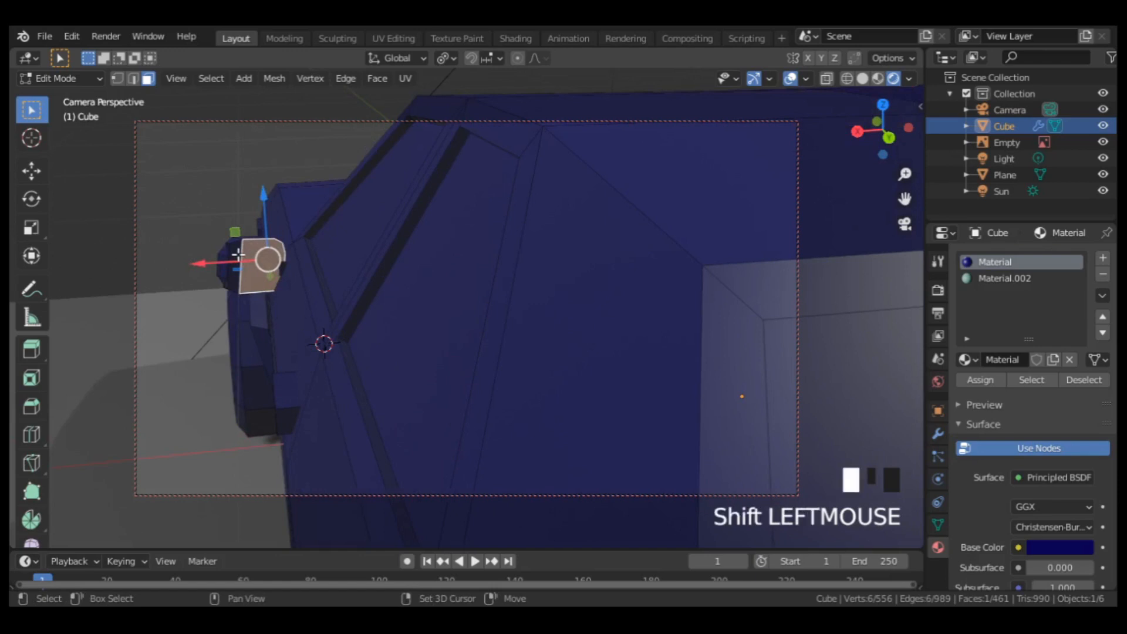
{"action": "left_click", "coordinate": [238, 254], "text": "shift"}
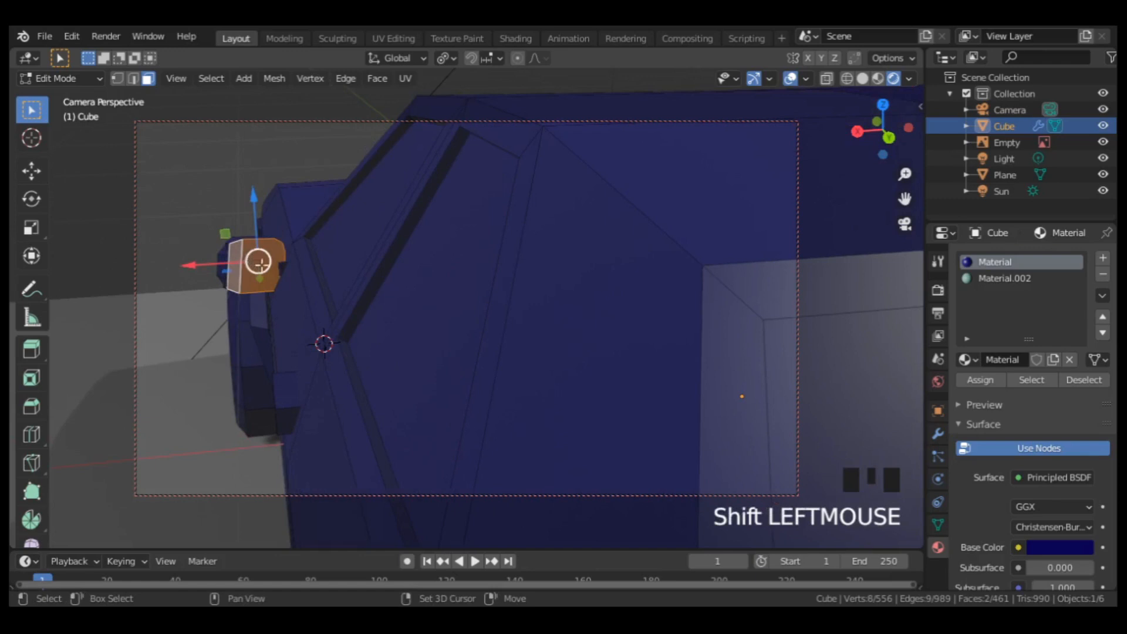
{"action": "middle_click_drag", "start_coordinate": [260, 264], "coordinate": [325, 311]}
{"action": "key", "text": "l"}
{"action": "key", "text": "x"}
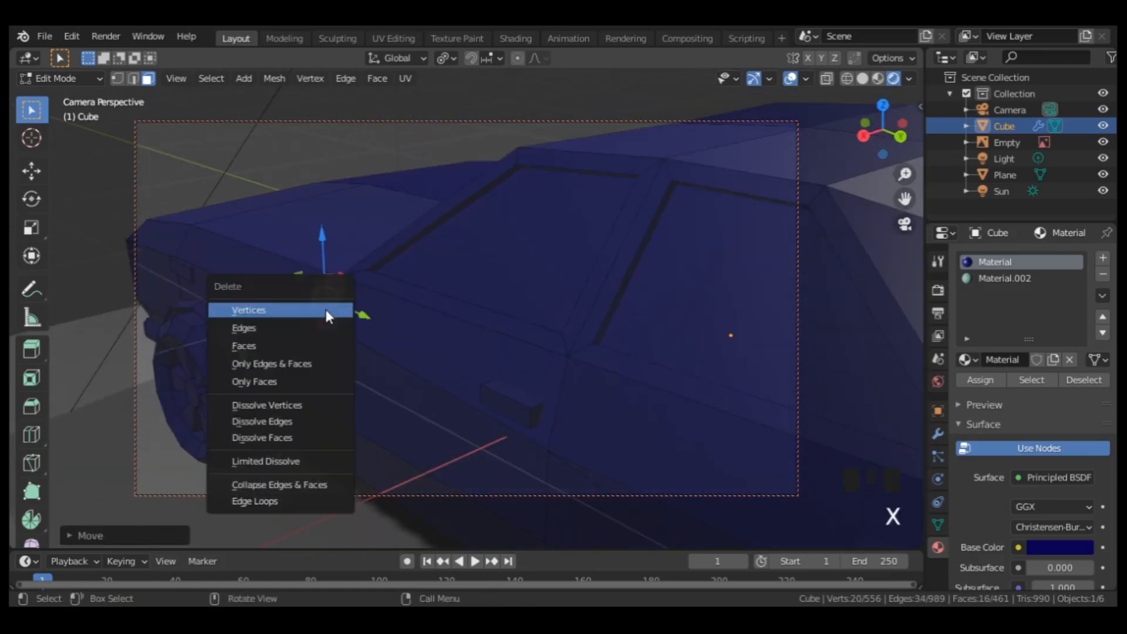
{"action": "left_click", "coordinate": [328, 311]}
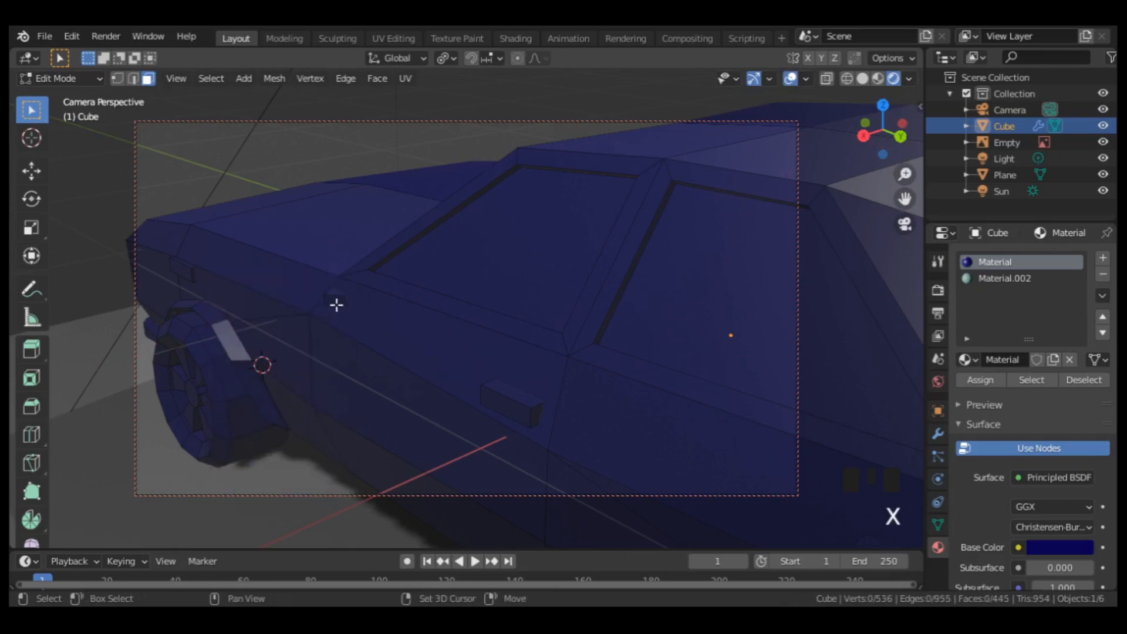
Step: Select the small face at the removed side mirror's mount and snap the 3D cursor to it
{"action": "left_click", "coordinate": [335, 303]}
{"action": "key", "text": "shift+s"}
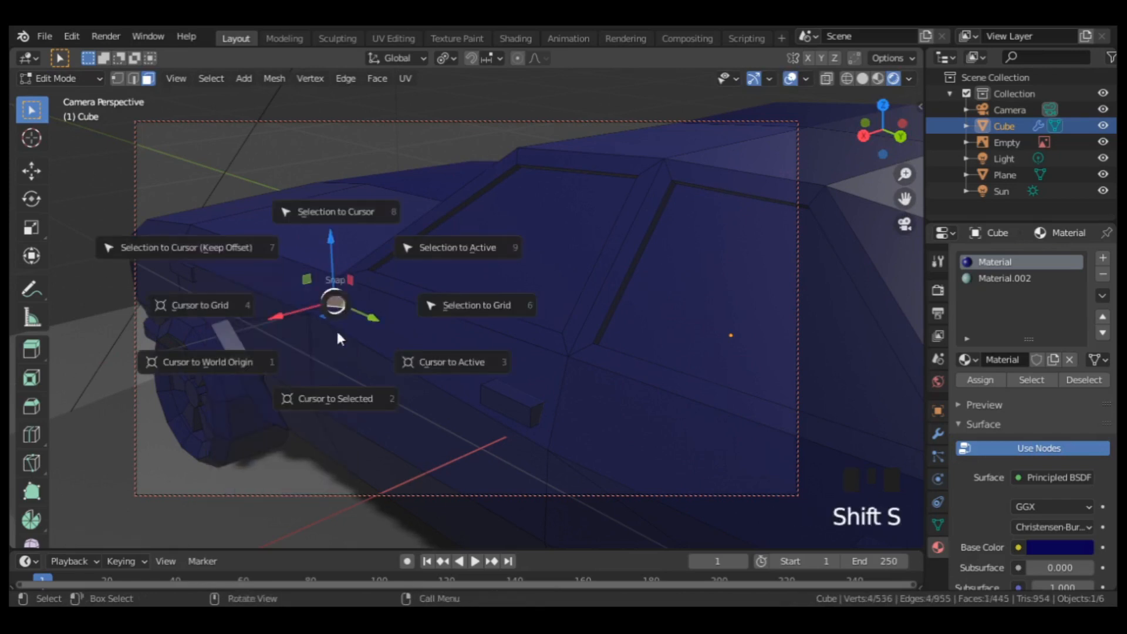
{"action": "left_click", "coordinate": [335, 394]}
Step: Add a cube at the 3D cursor and scale it down to side mirror size
{"action": "key", "text": "shift+a"}
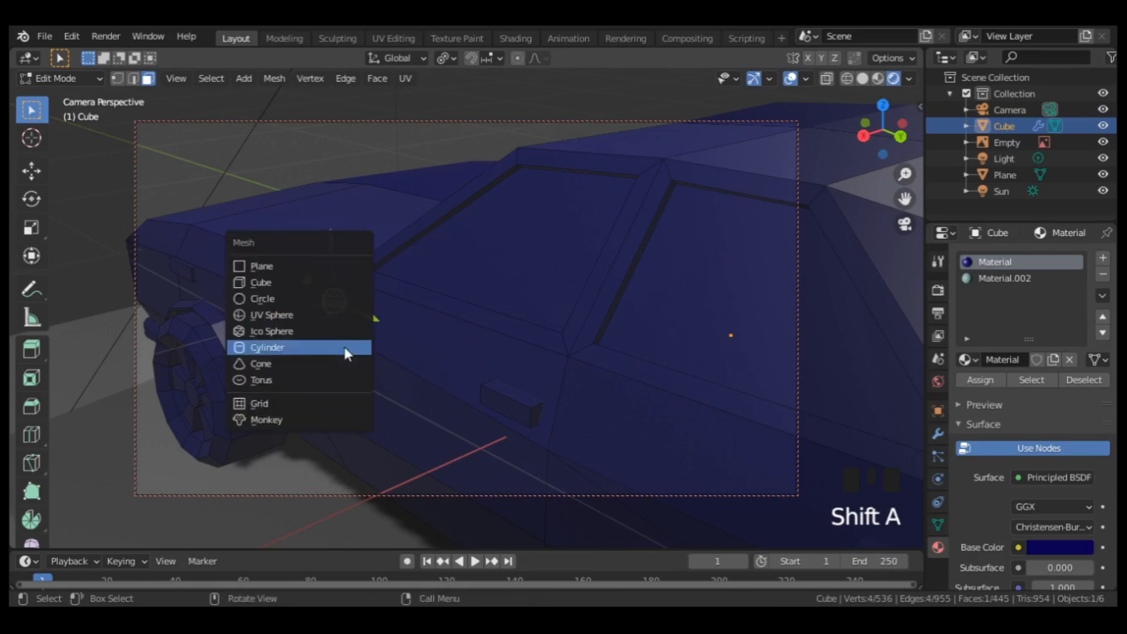
{"action": "left_click", "coordinate": [335, 284]}
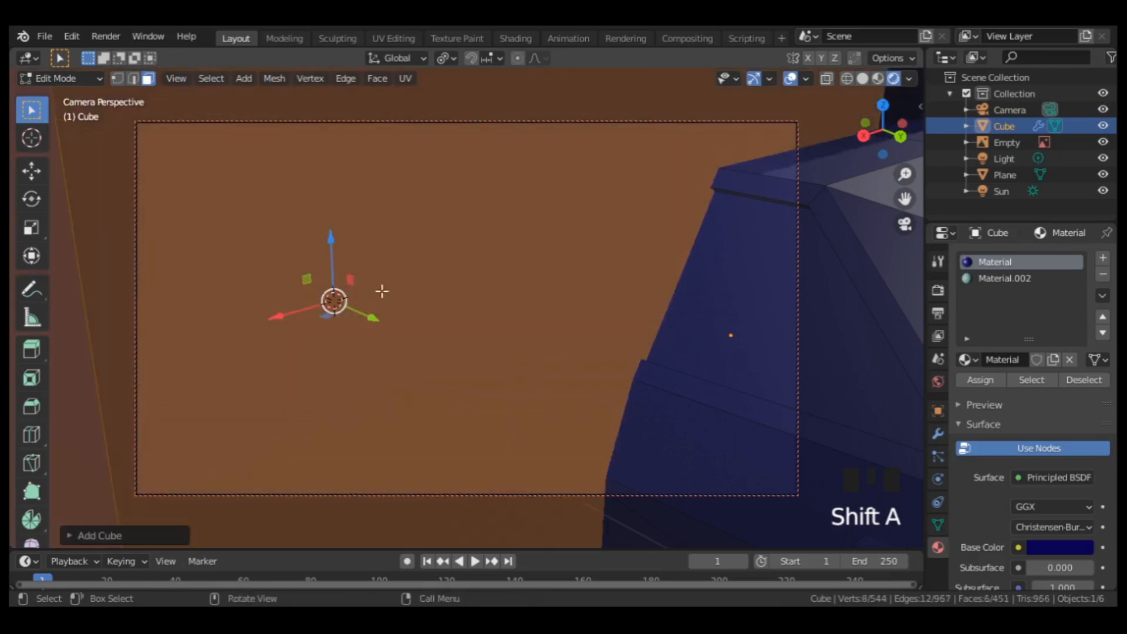
{"action": "left_click", "coordinate": [938, 435]}
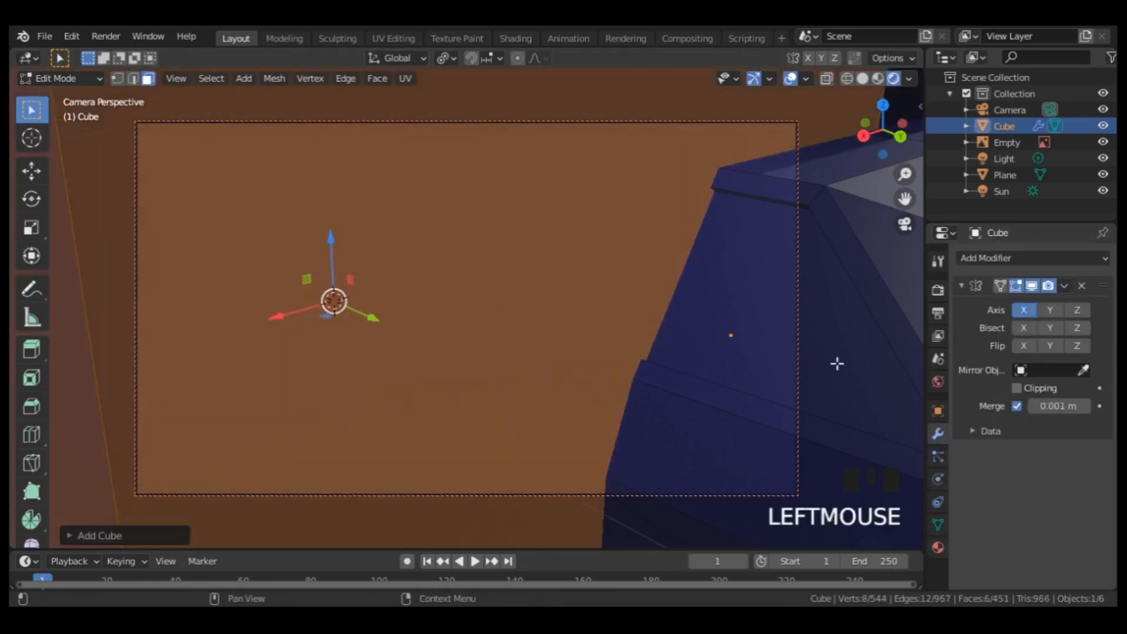
{"action": "key", "text": "s"}
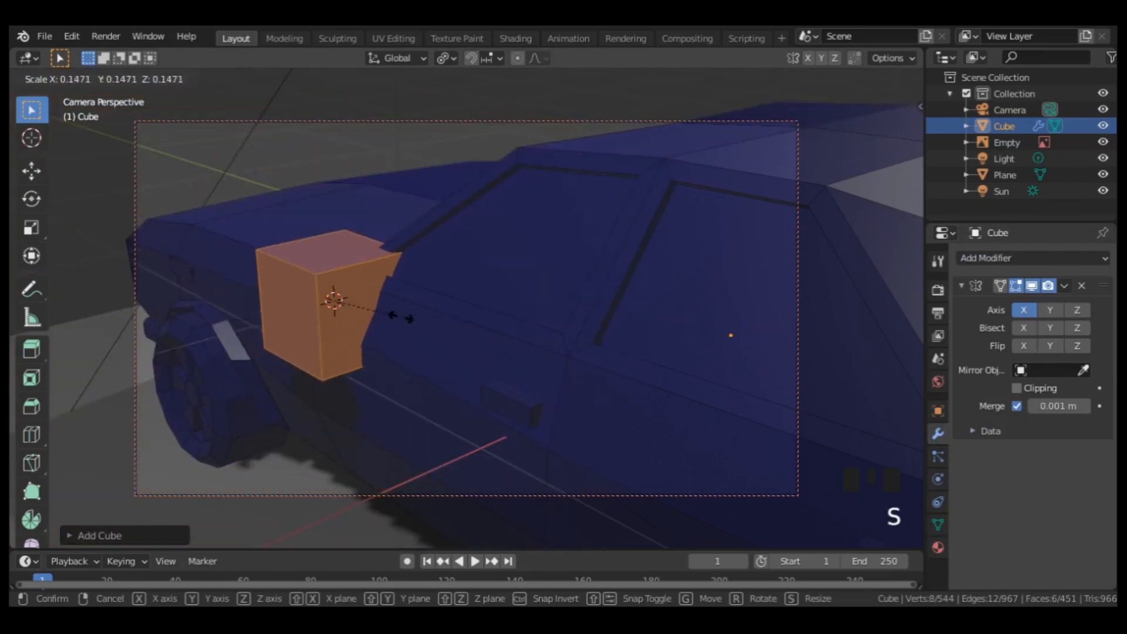
{"action": "left_click", "coordinate": [346, 297]}
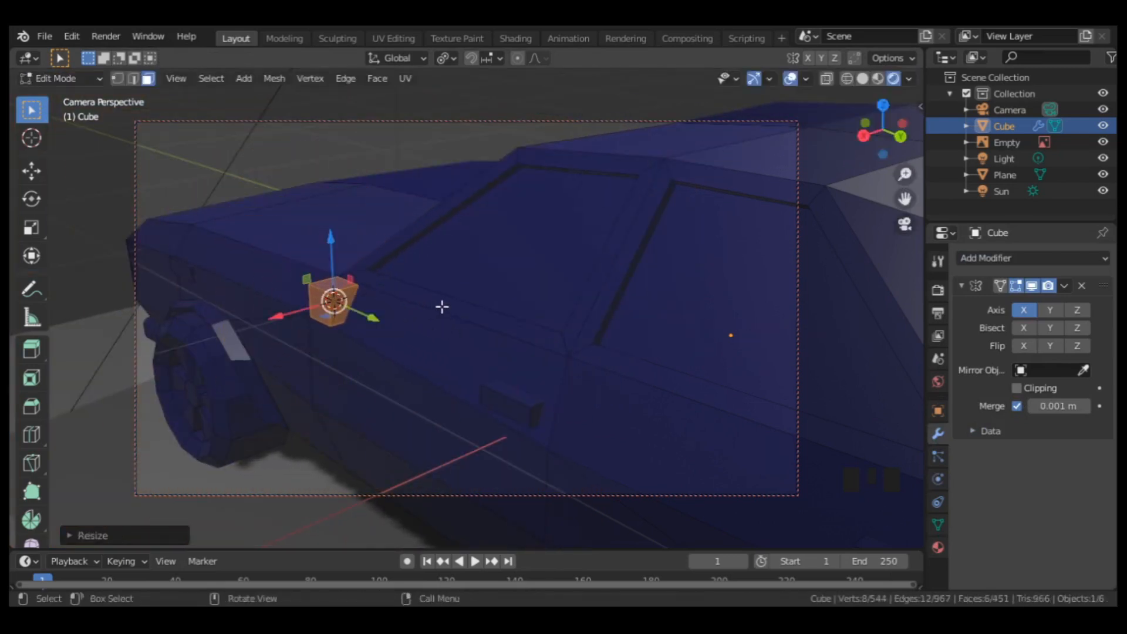
Step: Flatten the side mirror cube along the Y axis into a thin block and adjust its height along Z
{"action": "key", "text": "s"}
{"action": "key", "text": "x"}
{"action": "key", "text": "y"}
{"action": "left_click", "coordinate": [371, 295]}
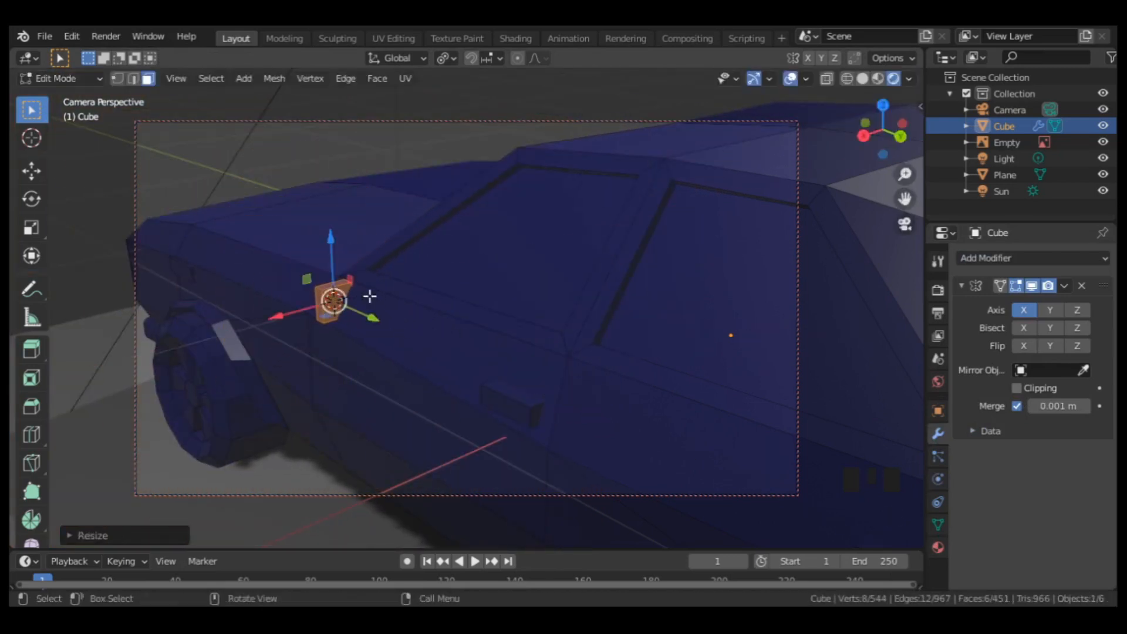
{"action": "key", "text": "g"}
{"action": "key", "text": "z"}
{"action": "left_click", "coordinate": [368, 306]}
Step: Move the mirror block outward along X beside its mount and pull its outer face farther out along X
{"action": "middle_click_drag", "start_coordinate": [373, 306], "coordinate": [568, 291]}
{"action": "scroll", "coordinate": [575, 291], "scroll_direction": "up", "scroll_amount": 2}
{"action": "left_click_drag", "start_coordinate": [699, 270], "coordinate": [726, 264]}
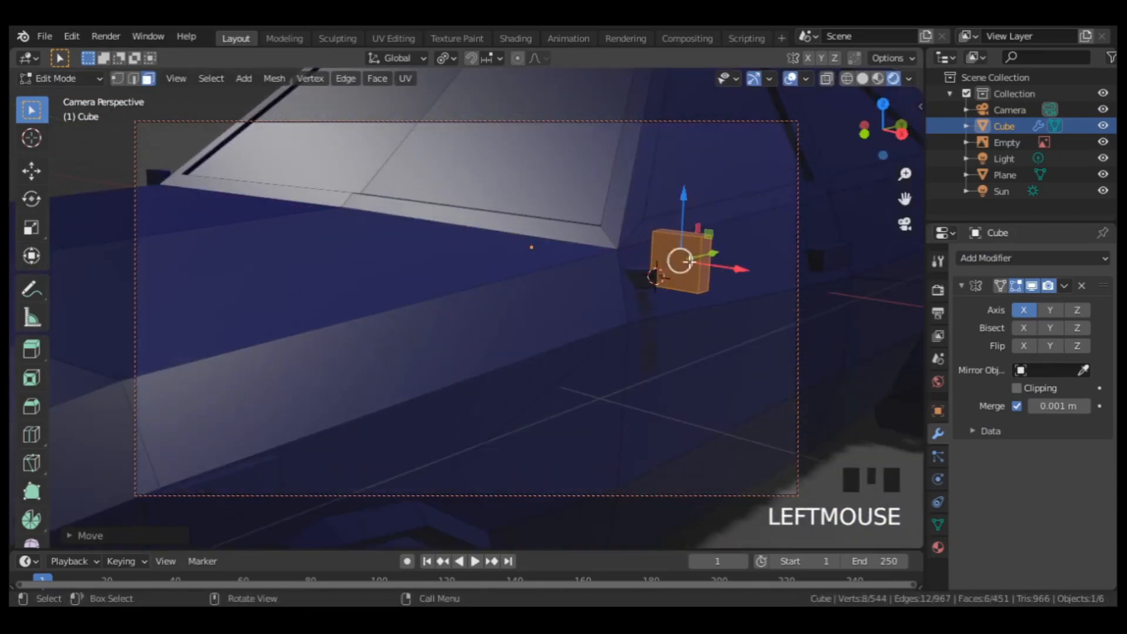
{"action": "left_click_drag", "start_coordinate": [683, 201], "coordinate": [684, 204]}
{"action": "left_click", "coordinate": [705, 271]}
{"action": "left_click_drag", "start_coordinate": [722, 273], "coordinate": [749, 275]}
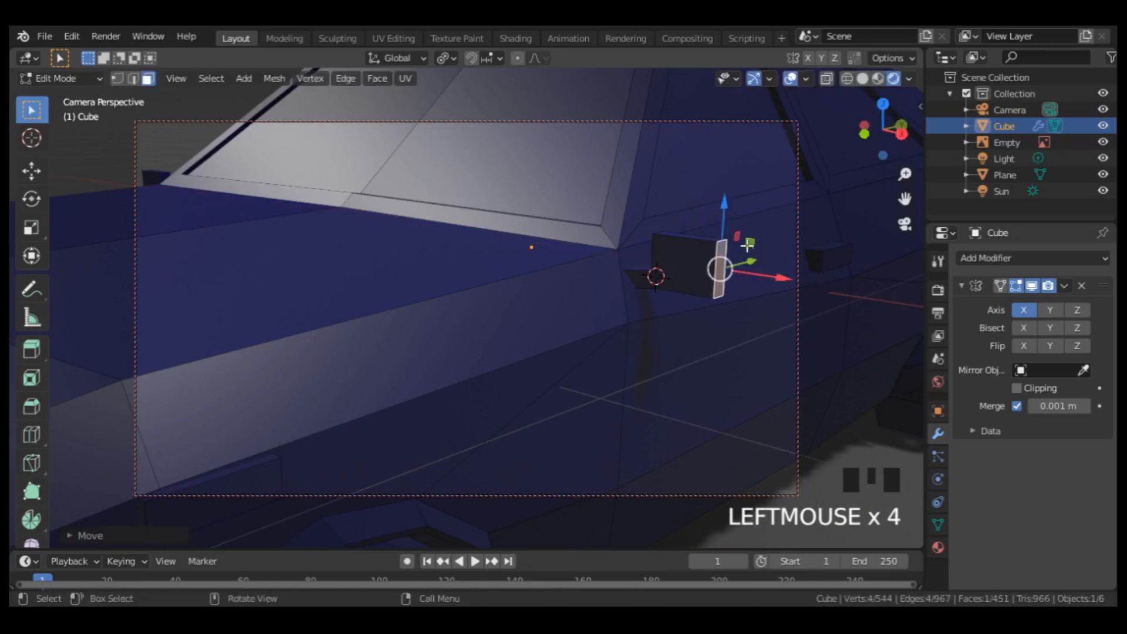
Step: Select the whole linked mirror block, rotate it slightly and shift it a little along Y against its mount
{"action": "middle_click_drag", "start_coordinate": [770, 221], "coordinate": [597, 292]}
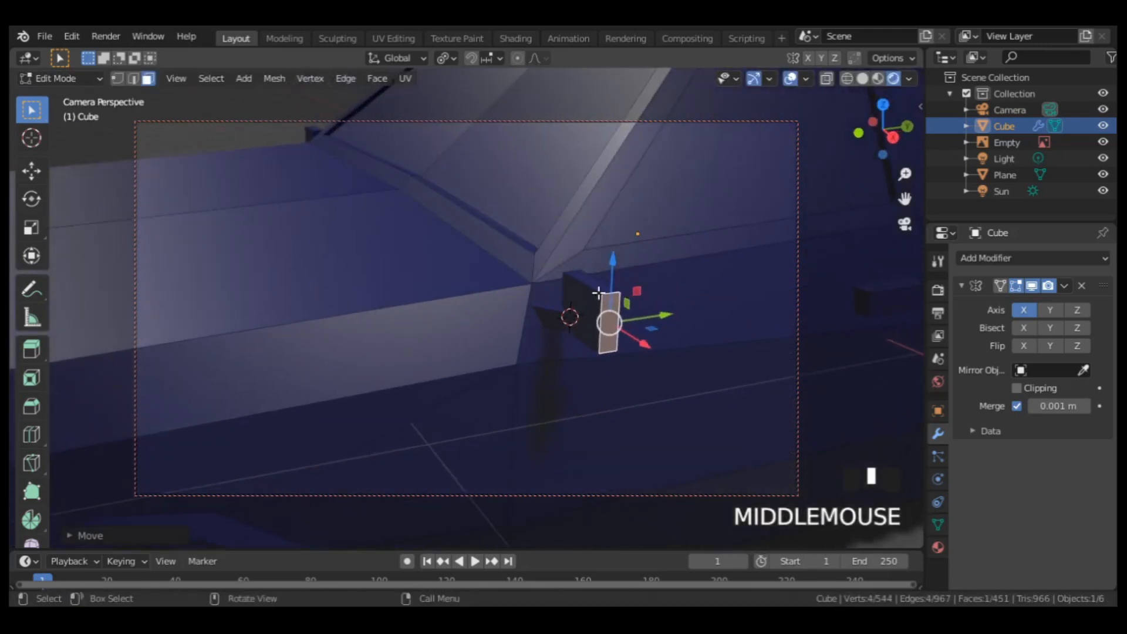
{"action": "key", "text": "l"}
{"action": "key", "text": "r"}
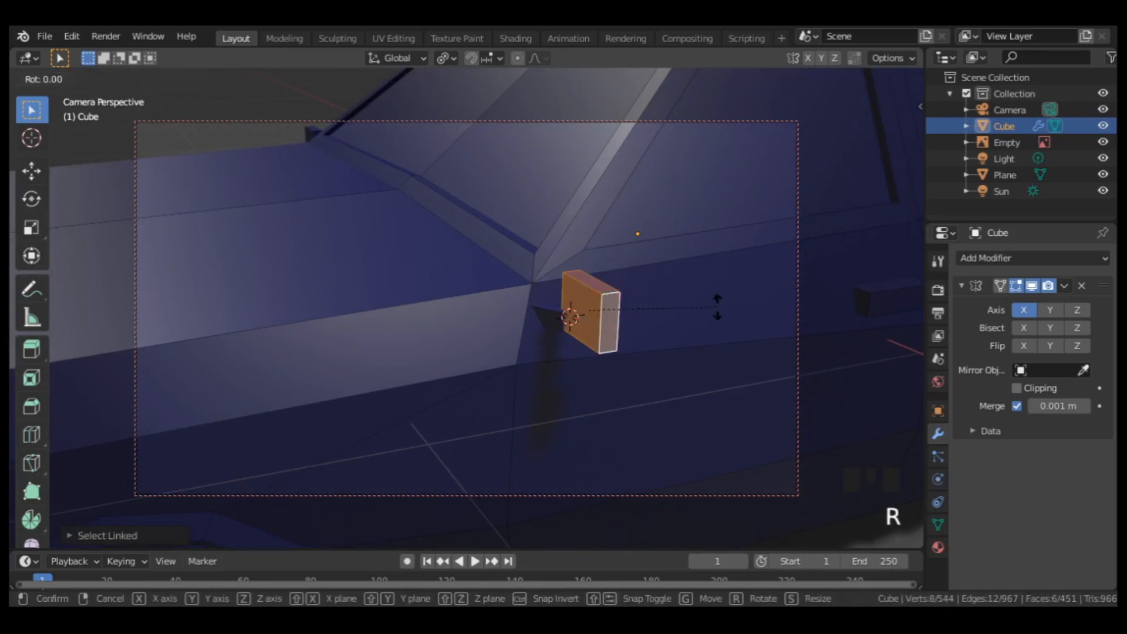
{"action": "left_click", "coordinate": [727, 269]}
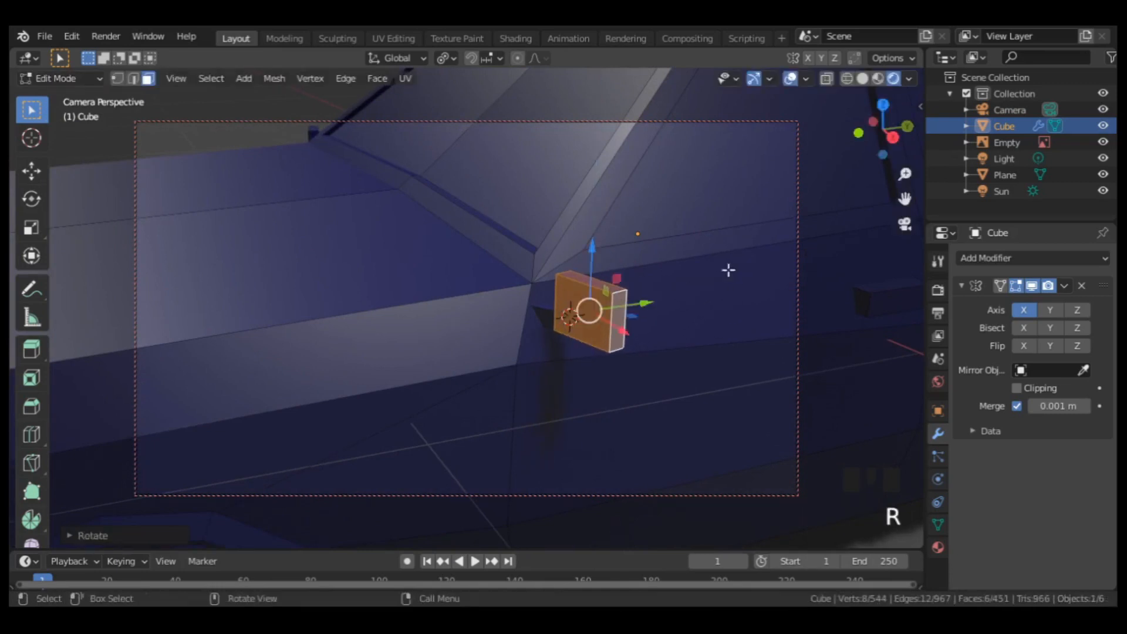
{"action": "left_click_drag", "start_coordinate": [644, 305], "coordinate": [637, 302]}
Step: Inset the mirror block's rear-facing face slightly and assign Material.002 to the inner face
{"action": "middle_click_drag", "start_coordinate": [637, 302], "coordinate": [306, 316]}
{"action": "left_click", "coordinate": [265, 268]}
{"action": "key", "text": "i"}
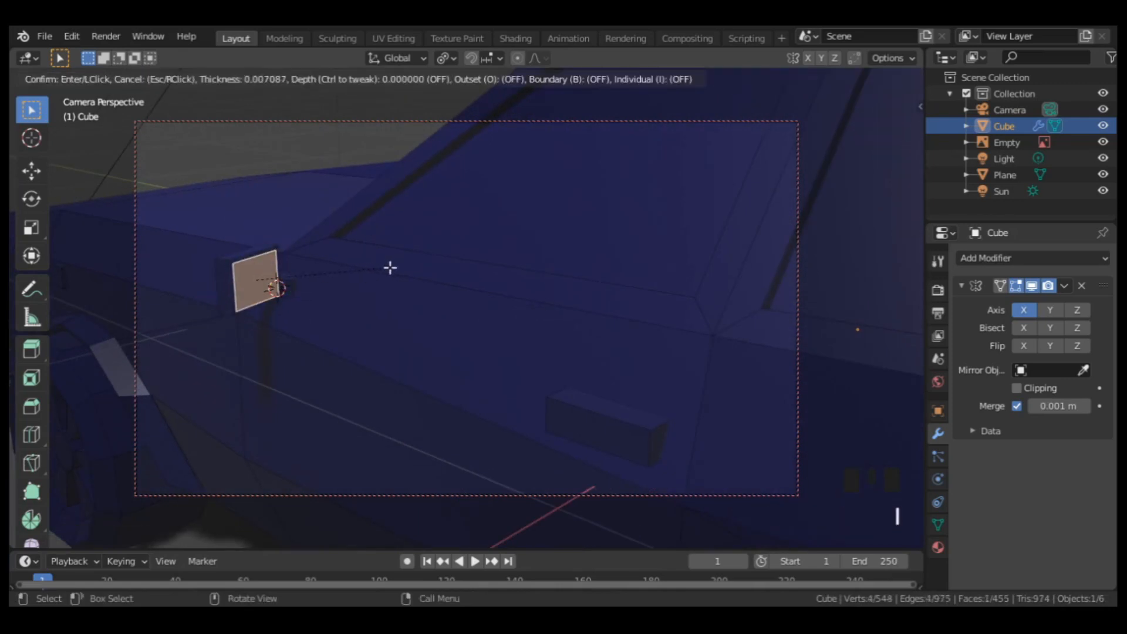
{"action": "left_click", "coordinate": [382, 267]}
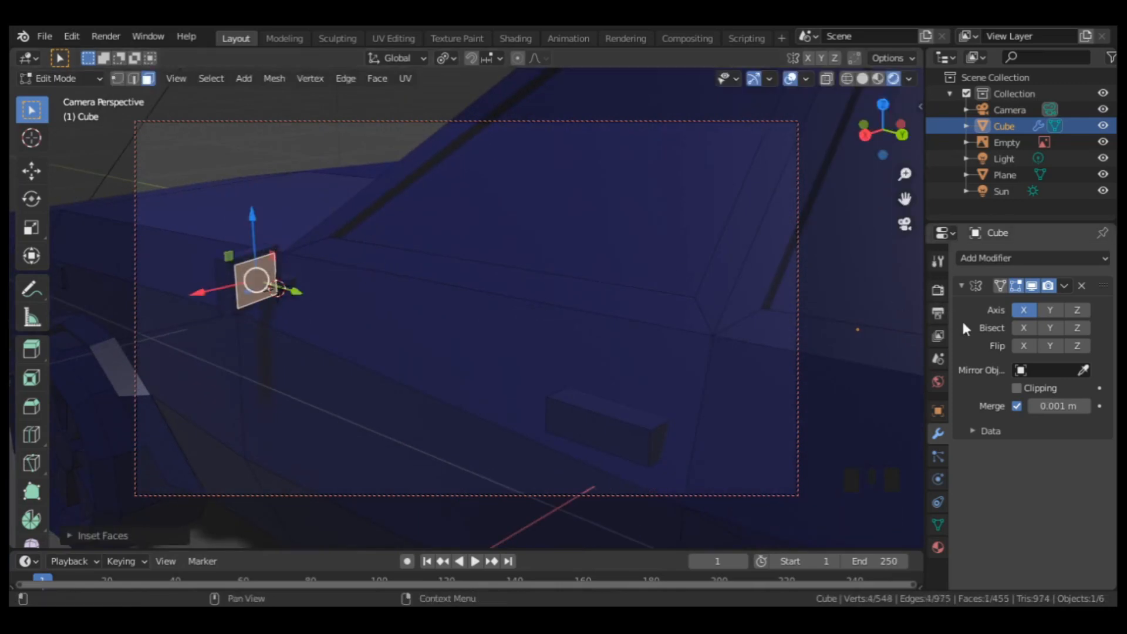
{"action": "left_click", "coordinate": [937, 547]}
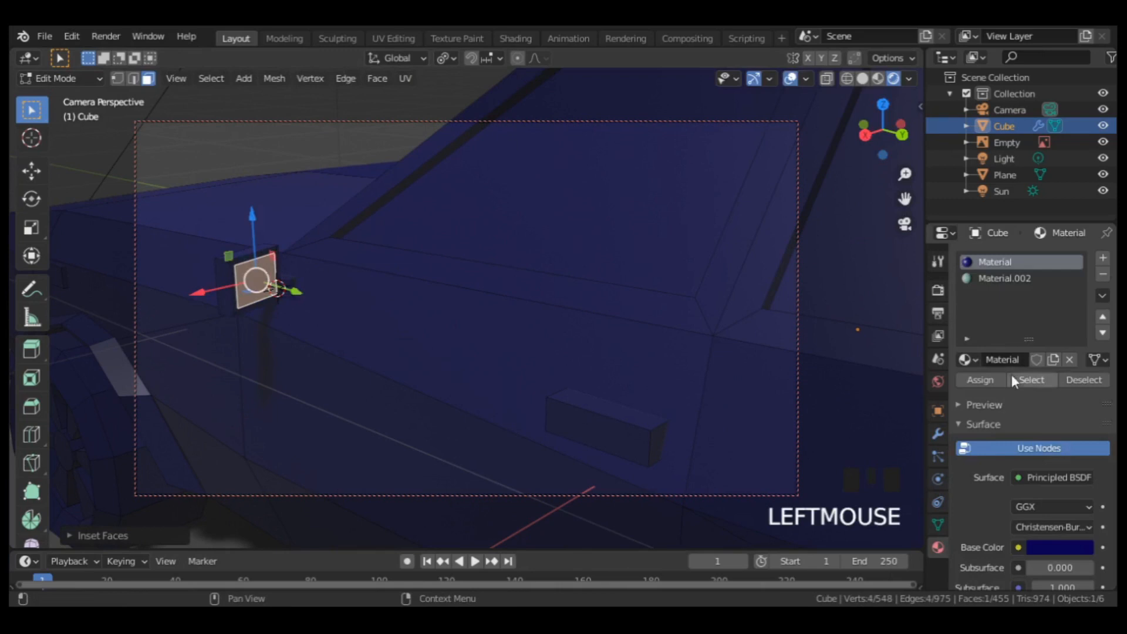
{"action": "left_click", "coordinate": [998, 279]}
{"action": "left_click", "coordinate": [987, 385]}
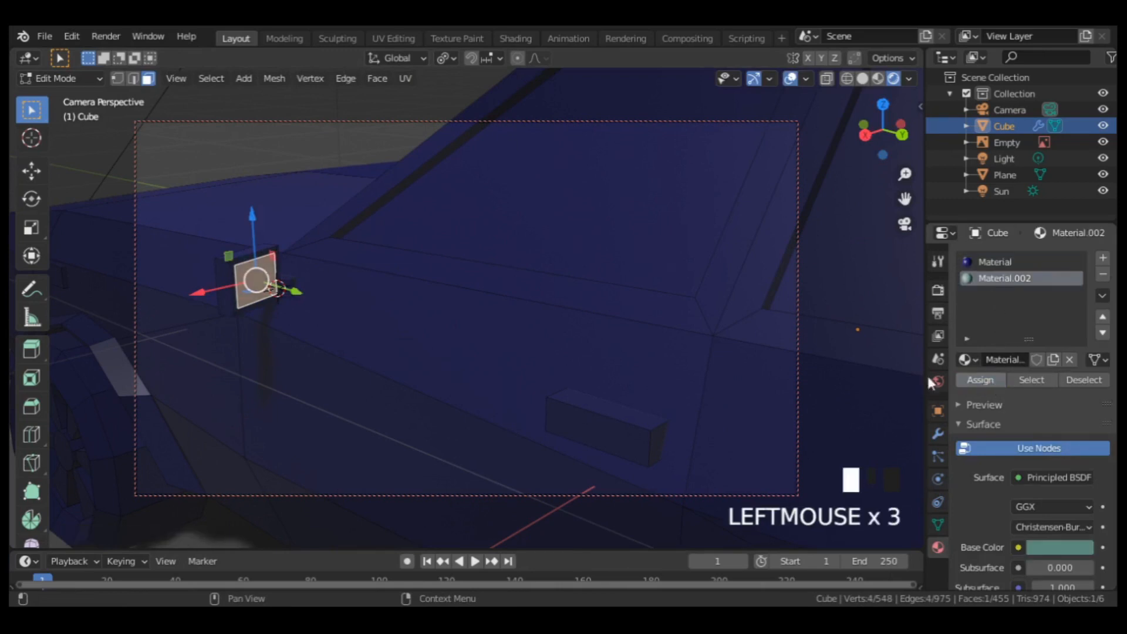
Step: Select the windshield, both side window and rear window faces and assign Material.002 to them
{"action": "middle_click_drag", "start_coordinate": [596, 292], "coordinate": [526, 264]}
{"action": "left_click", "coordinate": [511, 250]}
{"action": "left_click", "coordinate": [589, 264], "text": "shift"}
{"action": "left_click", "coordinate": [714, 239], "text": "shift"}
{"action": "middle_click_drag", "start_coordinate": [714, 240], "coordinate": [675, 223]}
{"action": "left_click", "coordinate": [728, 294], "text": "shift"}
{"action": "left_click", "coordinate": [984, 276]}
{"action": "left_click", "coordinate": [979, 381]}
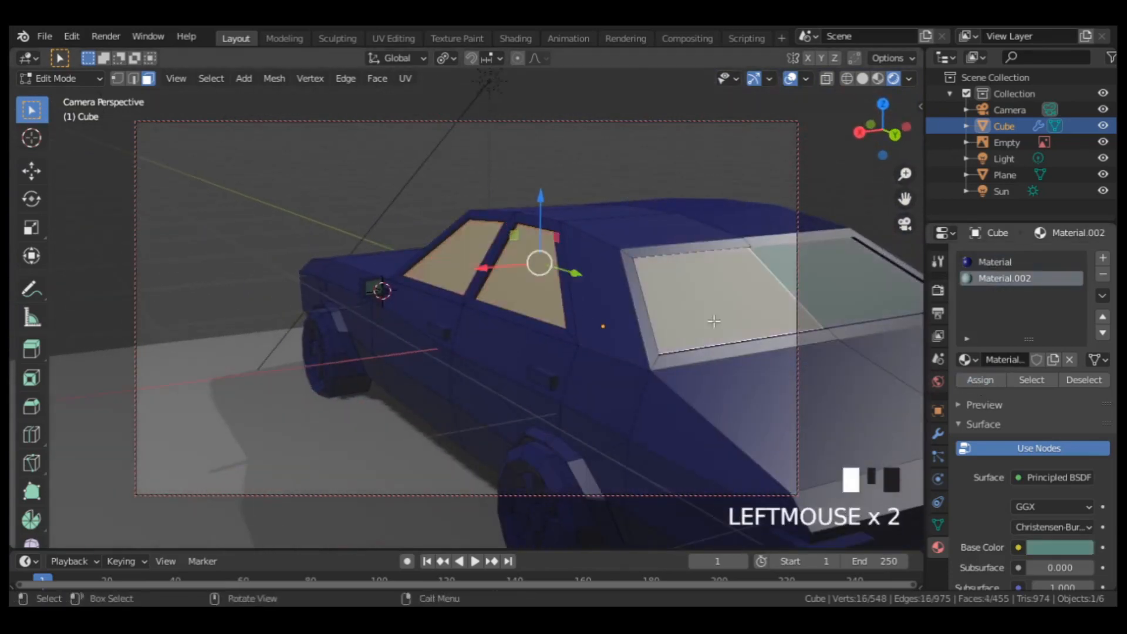
Step: Add a material slot, select both whole linked wheels and create a new material in the empty slot
{"action": "middle_click_drag", "start_coordinate": [622, 329], "coordinate": [674, 315]}
{"action": "scroll", "coordinate": [520, 311], "scroll_direction": "up", "scroll_amount": 4}
{"action": "scroll", "coordinate": [567, 309], "scroll_direction": "up", "scroll_amount": 2}
{"action": "middle_click_drag", "start_coordinate": [567, 309], "coordinate": [541, 307]}
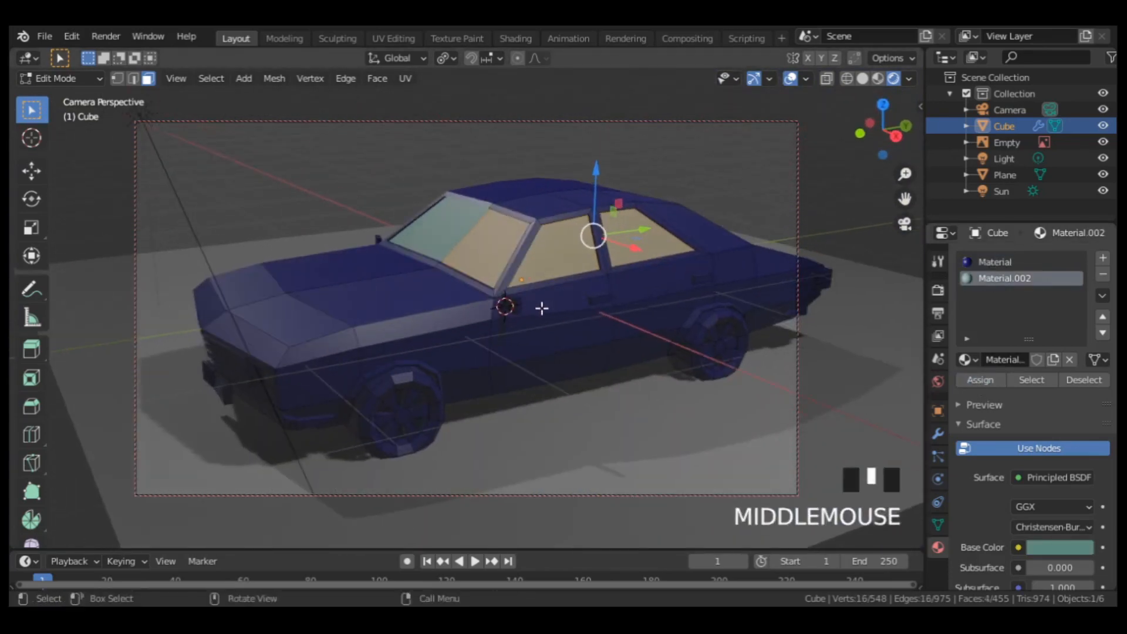
{"action": "left_click", "coordinate": [1103, 258]}
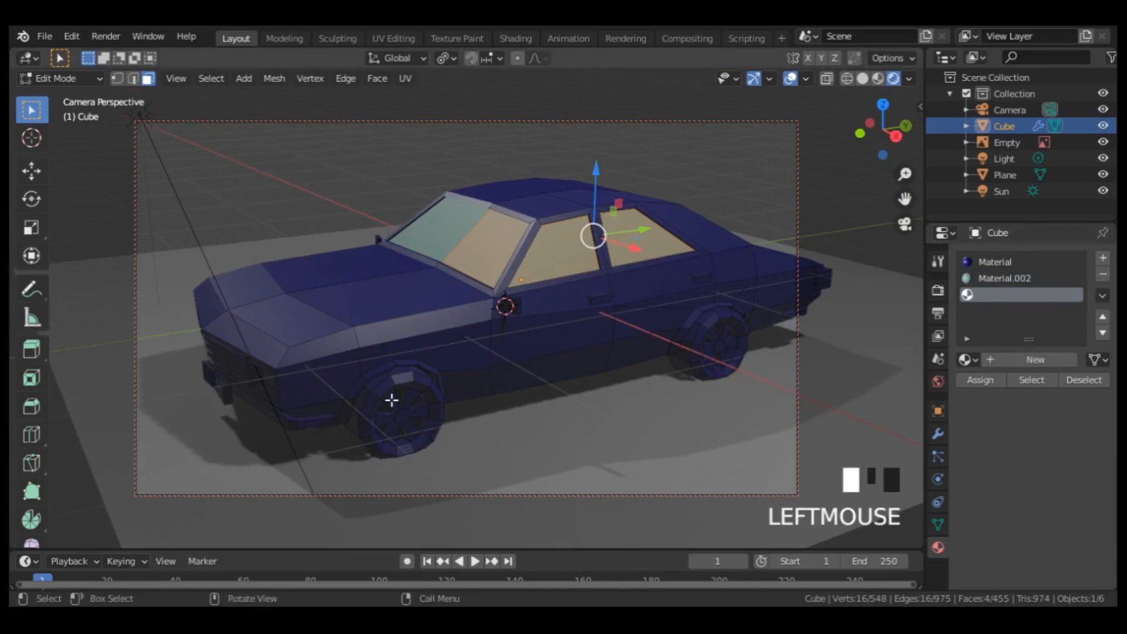
{"action": "left_click", "coordinate": [416, 396]}
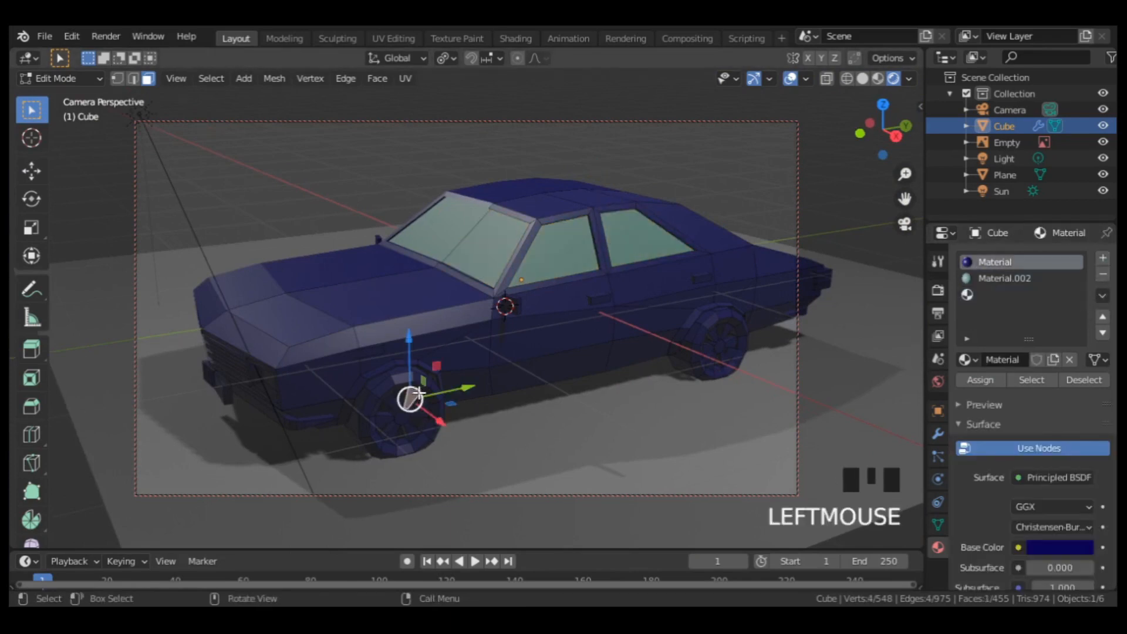
{"action": "key", "text": "l"}
{"action": "key", "text": "l"}
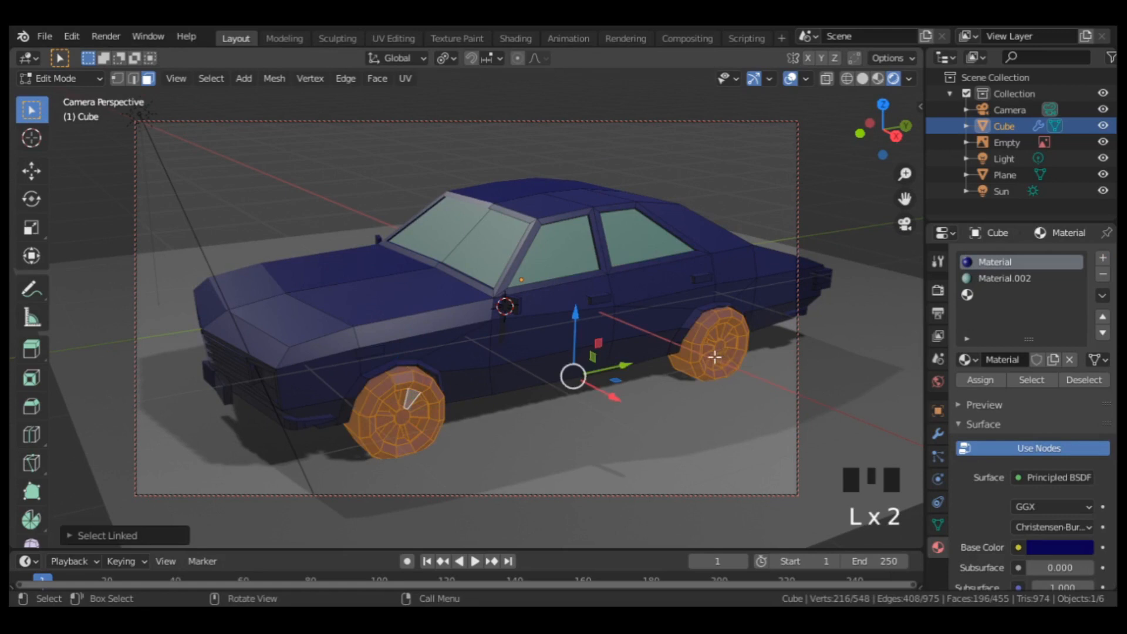
{"action": "left_click", "coordinate": [978, 295]}
{"action": "left_click", "coordinate": [1018, 360]}
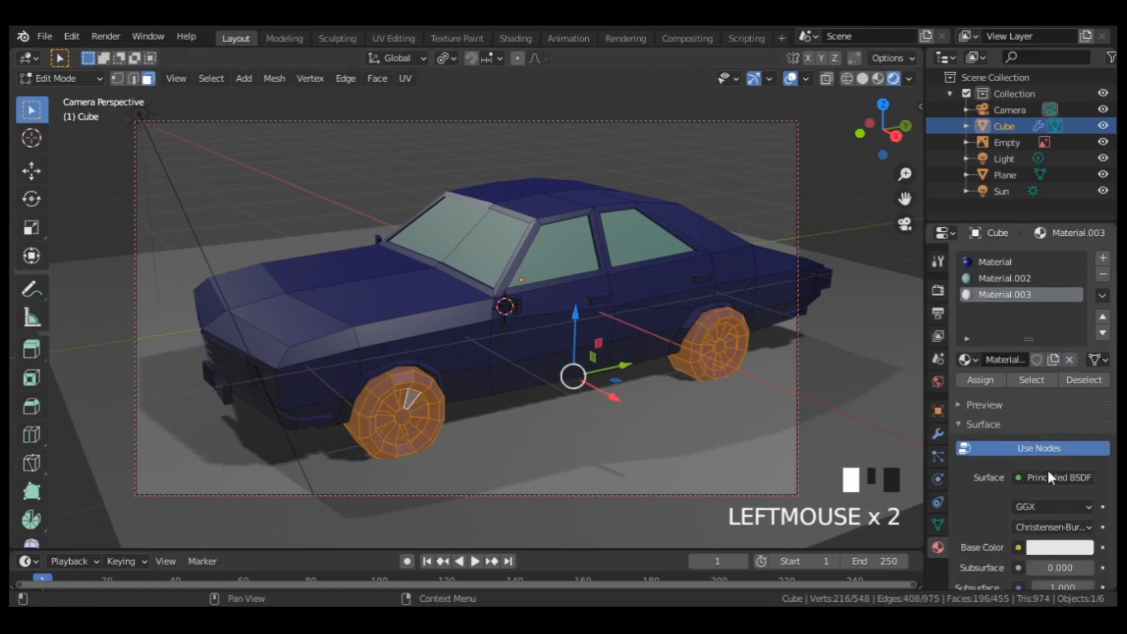
Step: Give Material.003 a dark gray base color with value 0.207 and roughness 0.738, assign it to the wheels and leave Edit Mode
{"action": "left_click", "coordinate": [1059, 547]}
{"action": "scroll", "coordinate": [1007, 403], "scroll_direction": "down", "scroll_amount": 8}
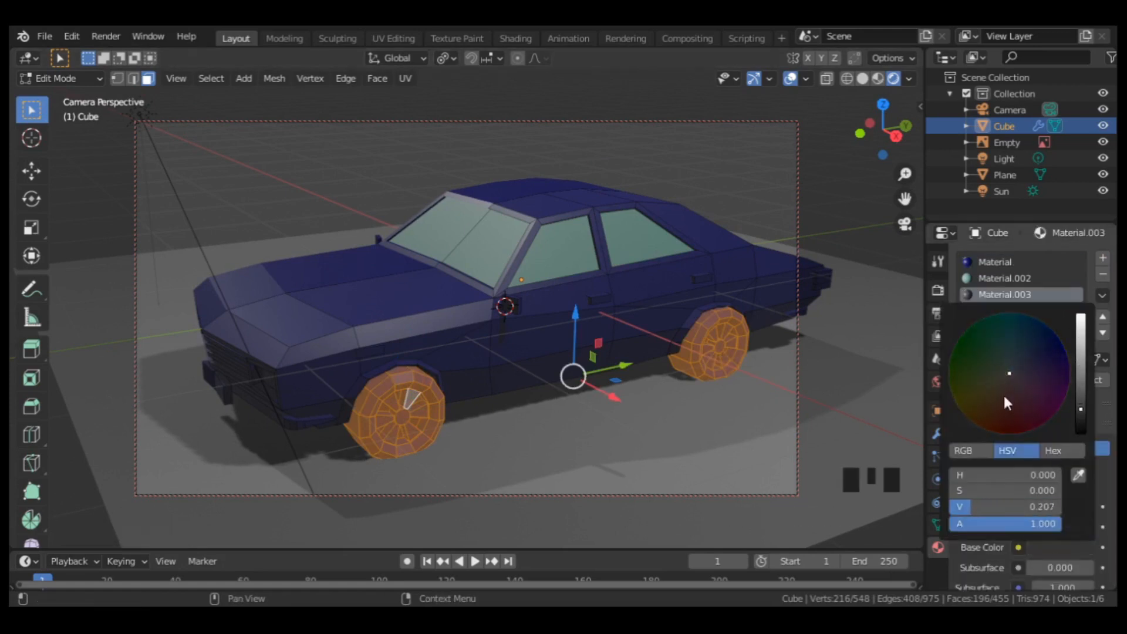
{"action": "scroll", "coordinate": [1020, 474], "scroll_direction": "down", "scroll_amount": 7}
{"action": "left_click_drag", "start_coordinate": [1044, 496], "coordinate": [1057, 496]}
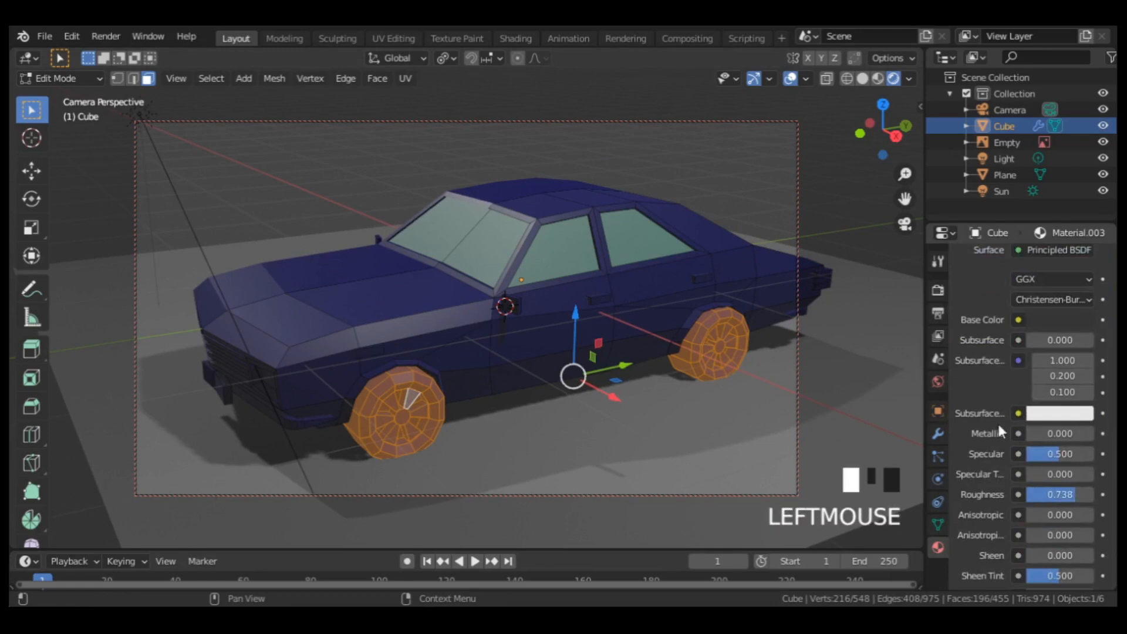
{"action": "scroll", "coordinate": [996, 414], "scroll_direction": "up", "scroll_amount": 8}
{"action": "left_click", "coordinate": [981, 381]}
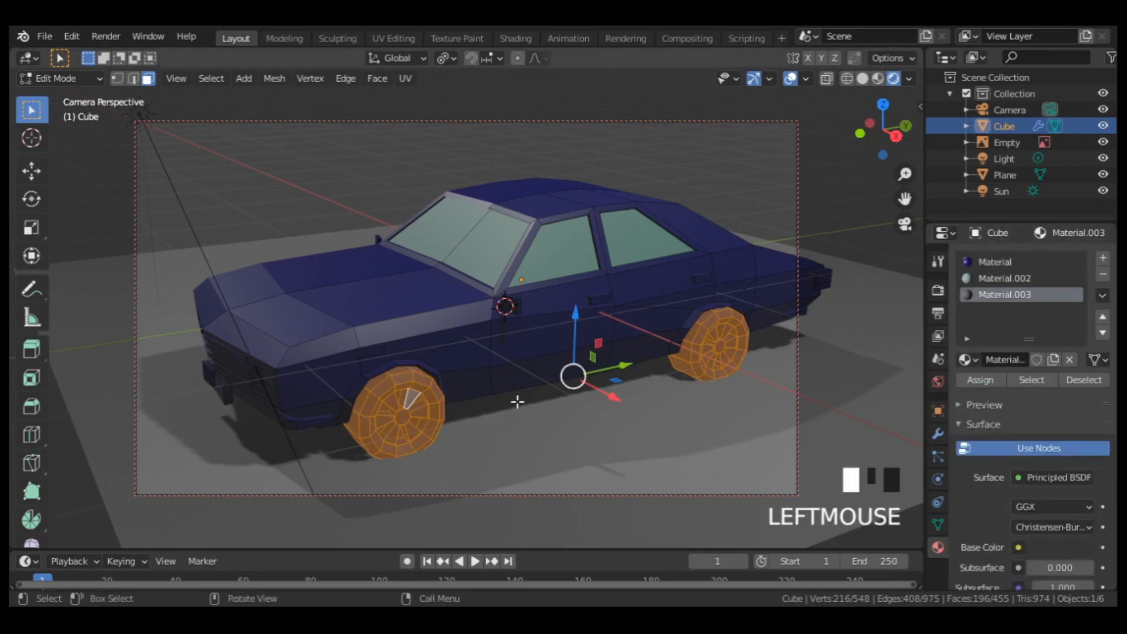
{"action": "middle_click_drag", "start_coordinate": [517, 402], "coordinate": [505, 367], "text": "shift"}
{"action": "key", "text": "Tab"}
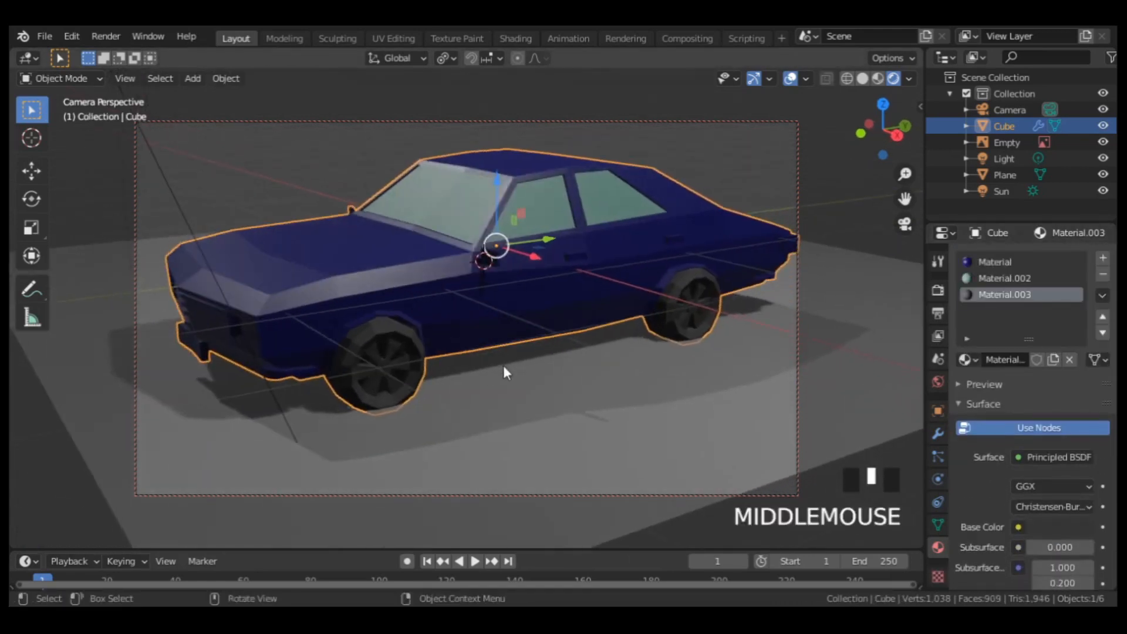
Step: In Edit Mode, select the front wheel's hub face and grow the selection to cover the whole rim inside the tire
{"action": "key", "text": "Tab"}
{"action": "scroll", "coordinate": [402, 370], "scroll_direction": "up", "scroll_amount": 3}
{"action": "left_click", "coordinate": [313, 425]}
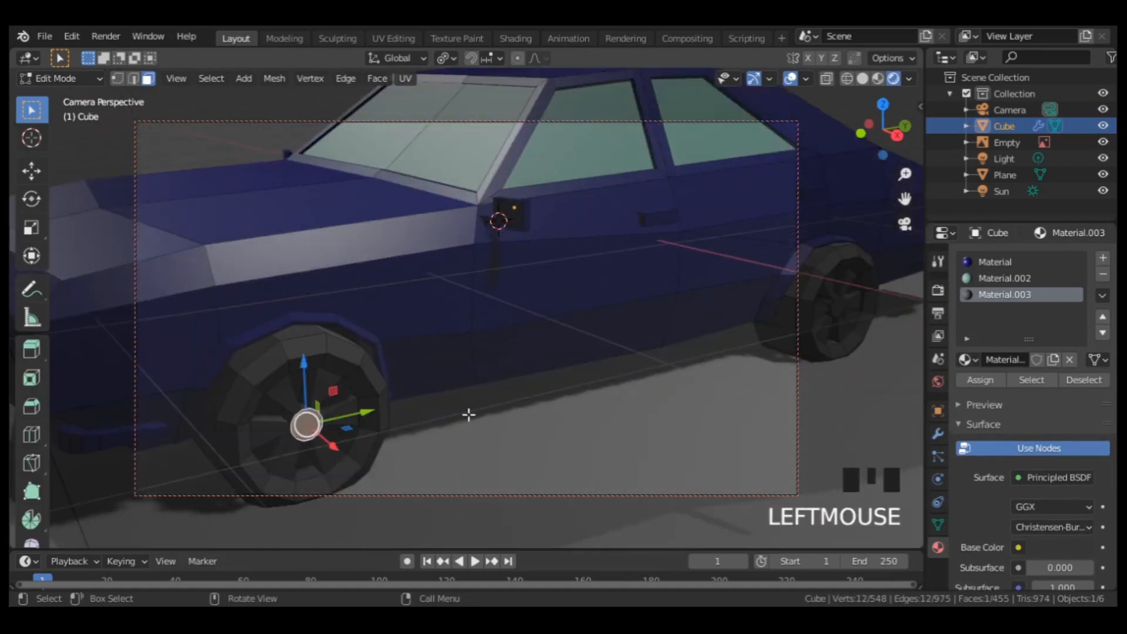
{"action": "key", "text": "ctrl"}
{"action": "key", "text": "ctrl+KP_Add"}
{"action": "key", "text": "ctrl+KP_Add"}
{"action": "key", "text": "ctrl+KP_Add"}
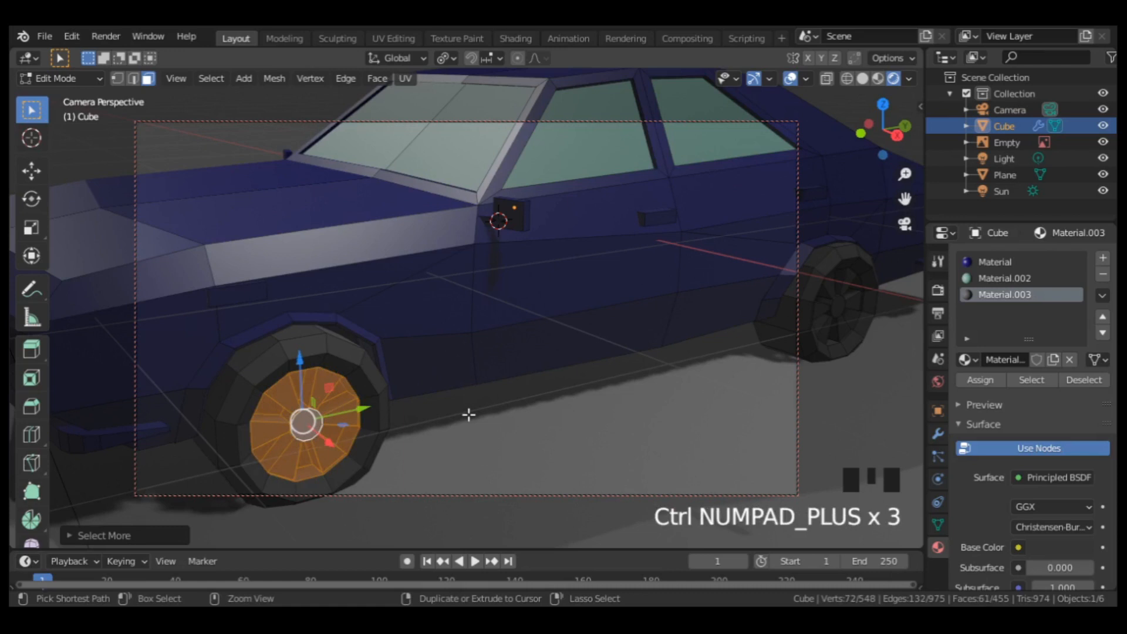
{"action": "key", "text": "ctrl+KP_Add"}
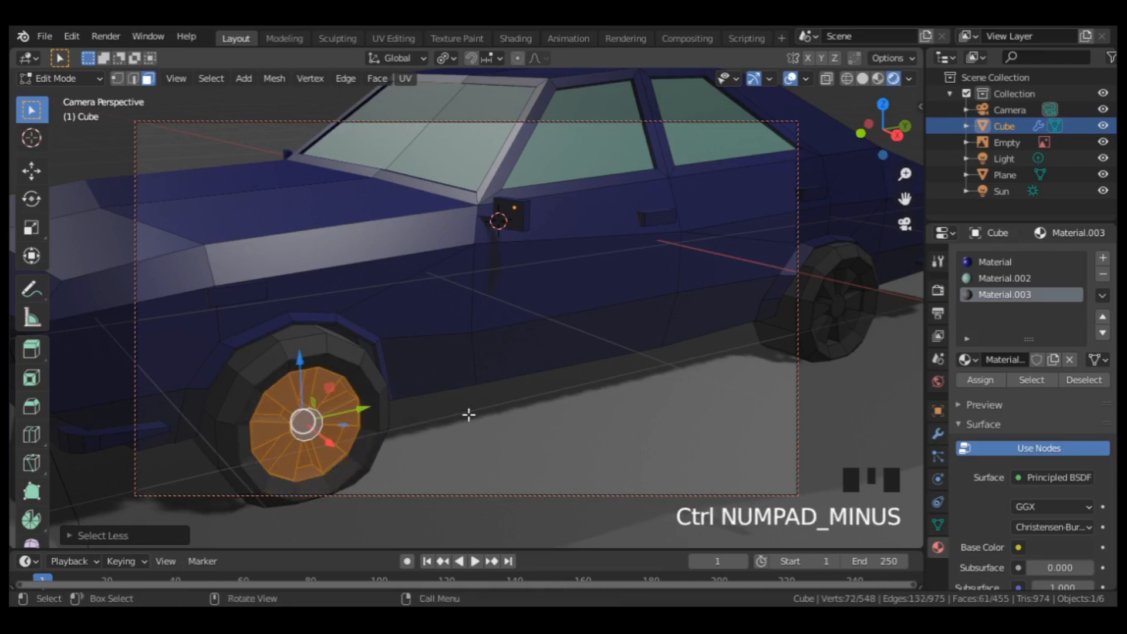
Step: Create a new gray material with base color value 0.507 and roughness 0.381 and assign it to the front rim
{"action": "left_click", "coordinate": [1102, 258]}
{"action": "left_click", "coordinate": [1037, 361]}
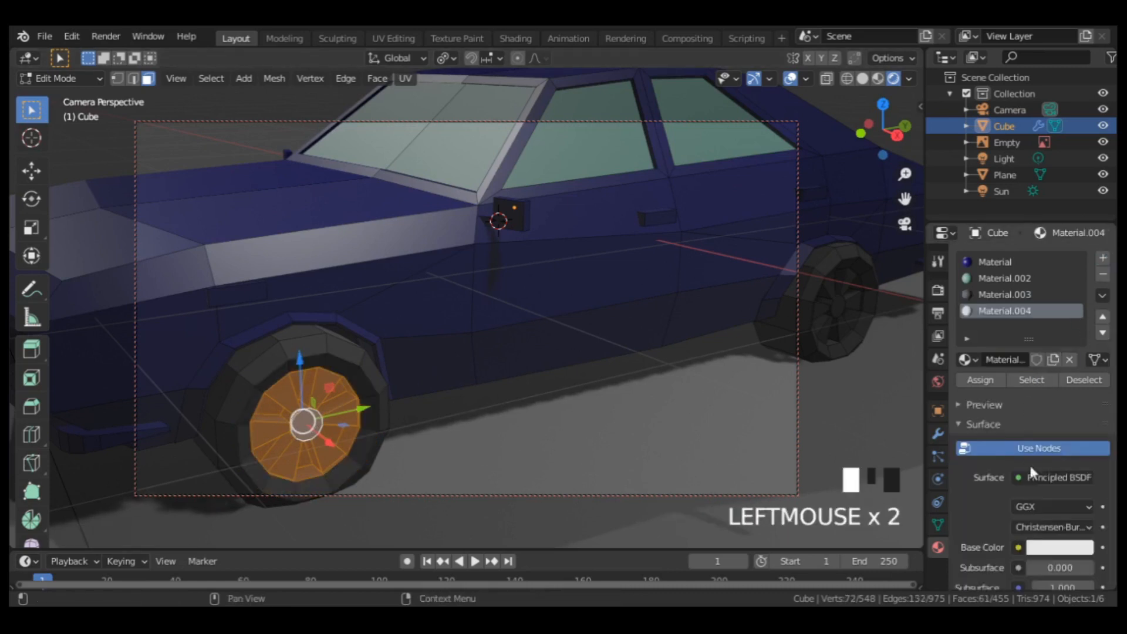
{"action": "left_click", "coordinate": [1046, 547]}
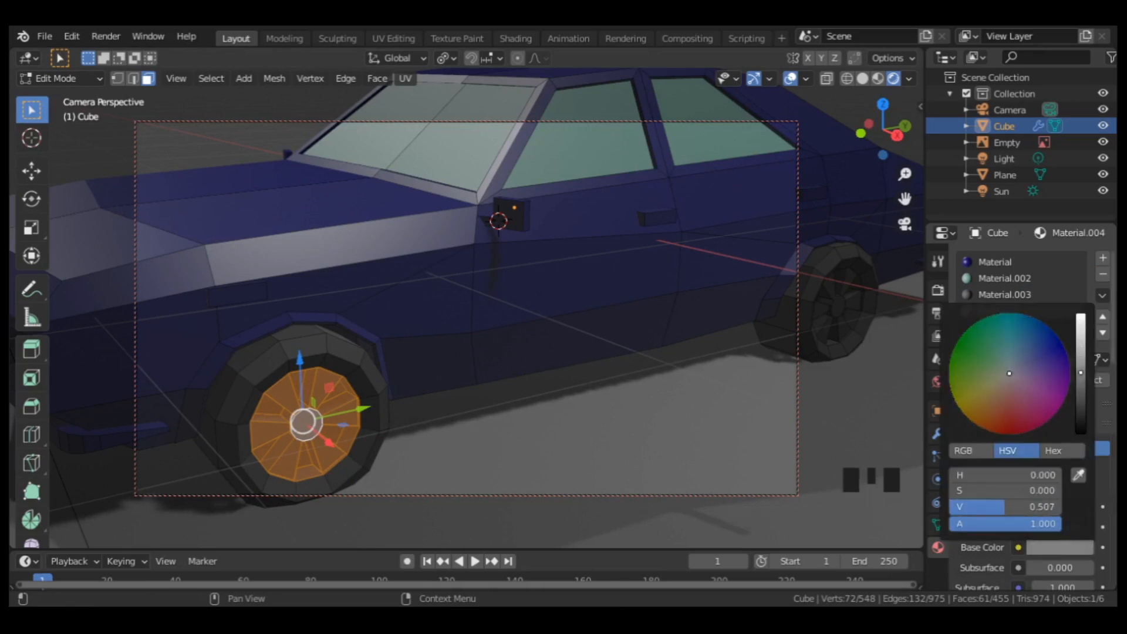
{"action": "scroll", "coordinate": [1033, 509], "scroll_direction": "down", "scroll_amount": 6}
{"action": "left_click_drag", "start_coordinate": [1036, 527], "coordinate": [1027, 526]}
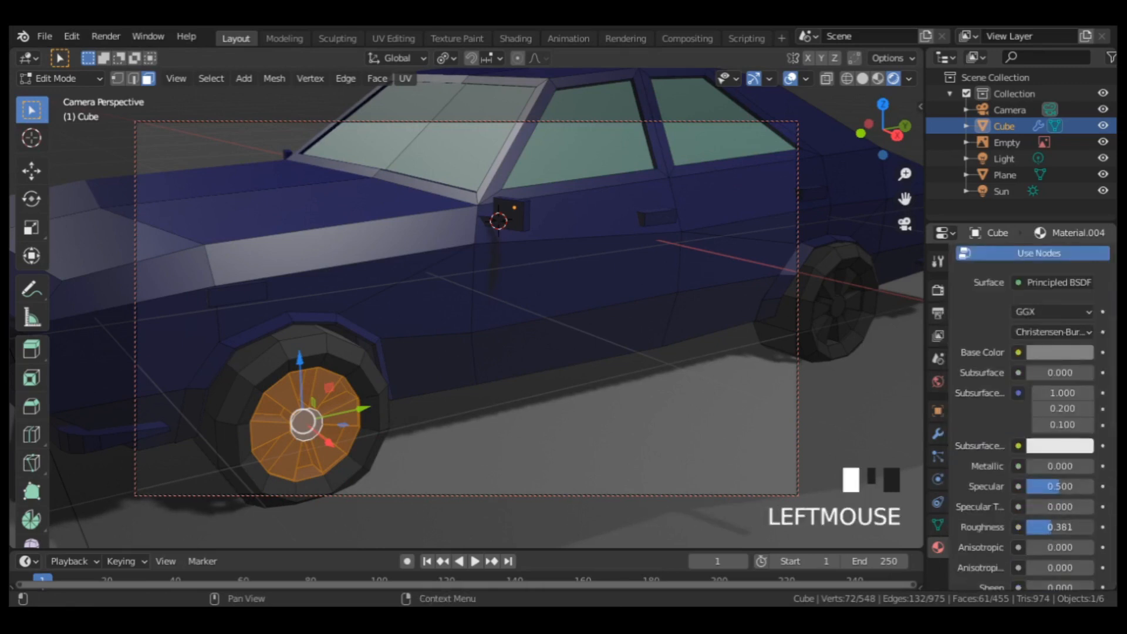
{"action": "scroll", "coordinate": [987, 469], "scroll_direction": "up", "scroll_amount": 6}
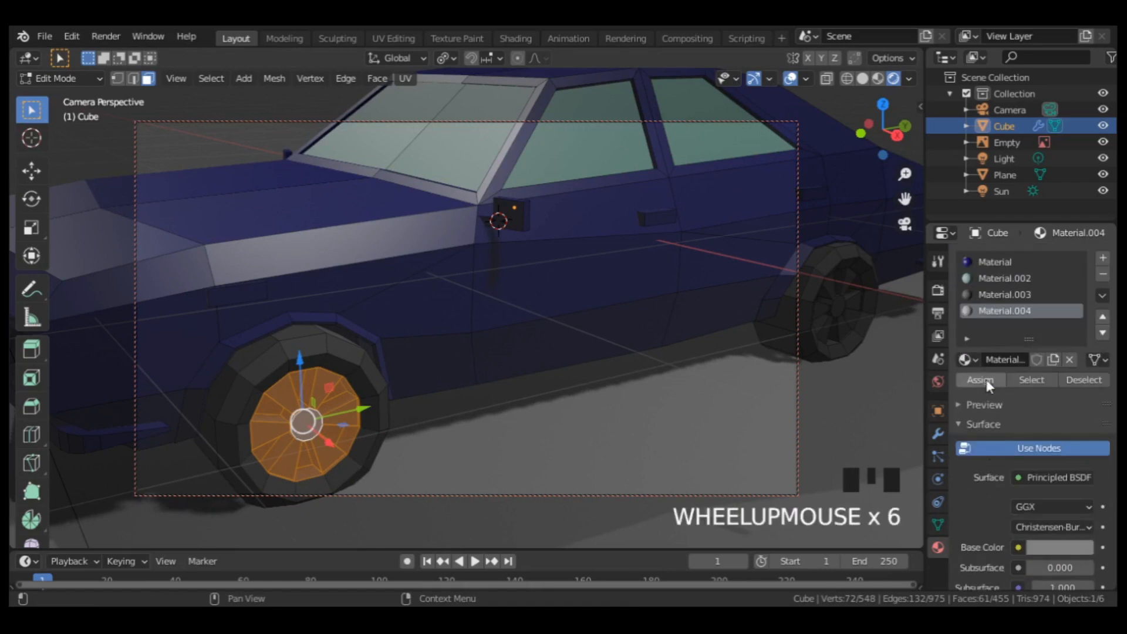
{"action": "left_click", "coordinate": [980, 380]}
Step: Reduce the selection to the front wheel's hub cap with its surrounding faces, assign Material.003 to it and leave Edit Mode
{"action": "key", "text": "ctrl+KP_Subtract"}
{"action": "key", "text": "ctrl+KP_Subtract"}
{"action": "key", "text": "ctrl+KP_Subtract"}
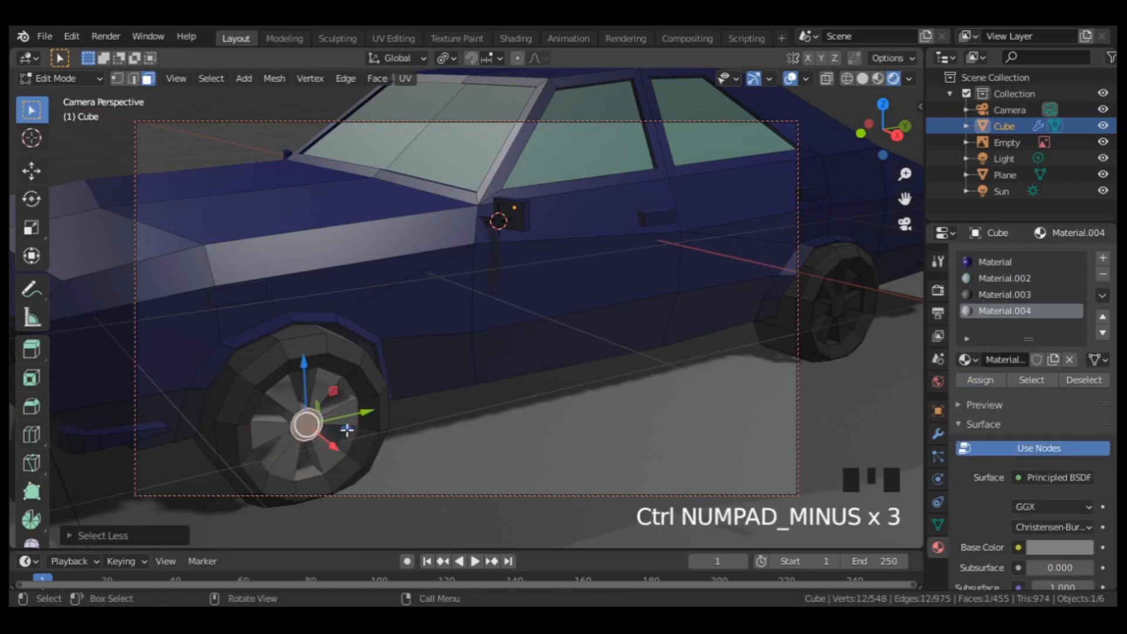
{"action": "key", "text": "ctrl+KP_Add"}
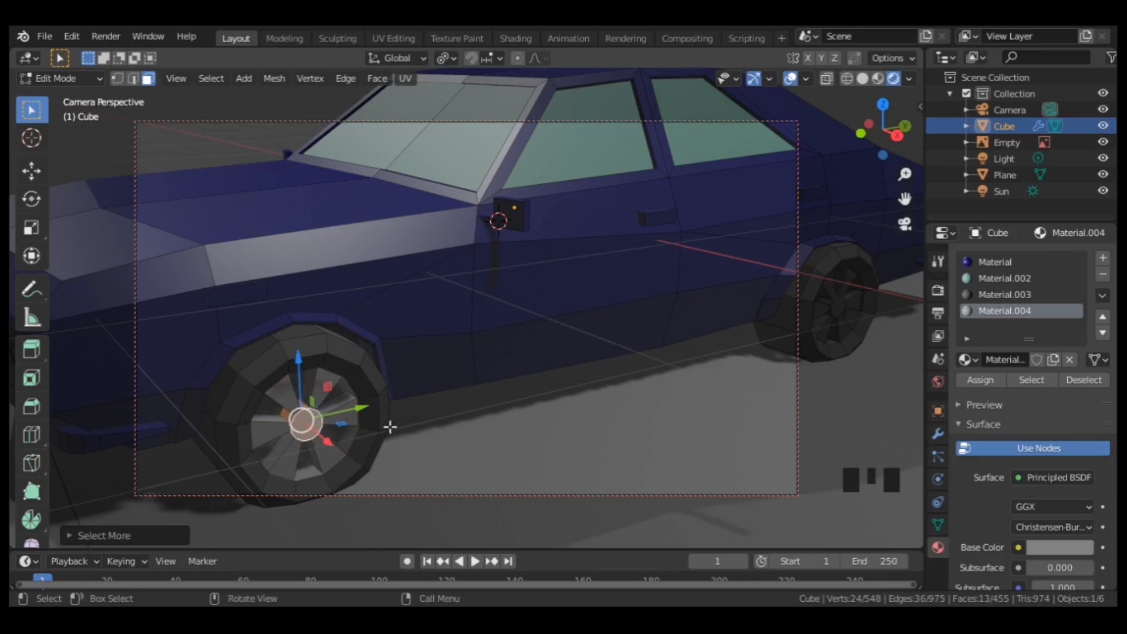
{"action": "left_click", "coordinate": [1004, 294]}
{"action": "left_click", "coordinate": [984, 380]}
{"action": "key", "text": "Tab"}
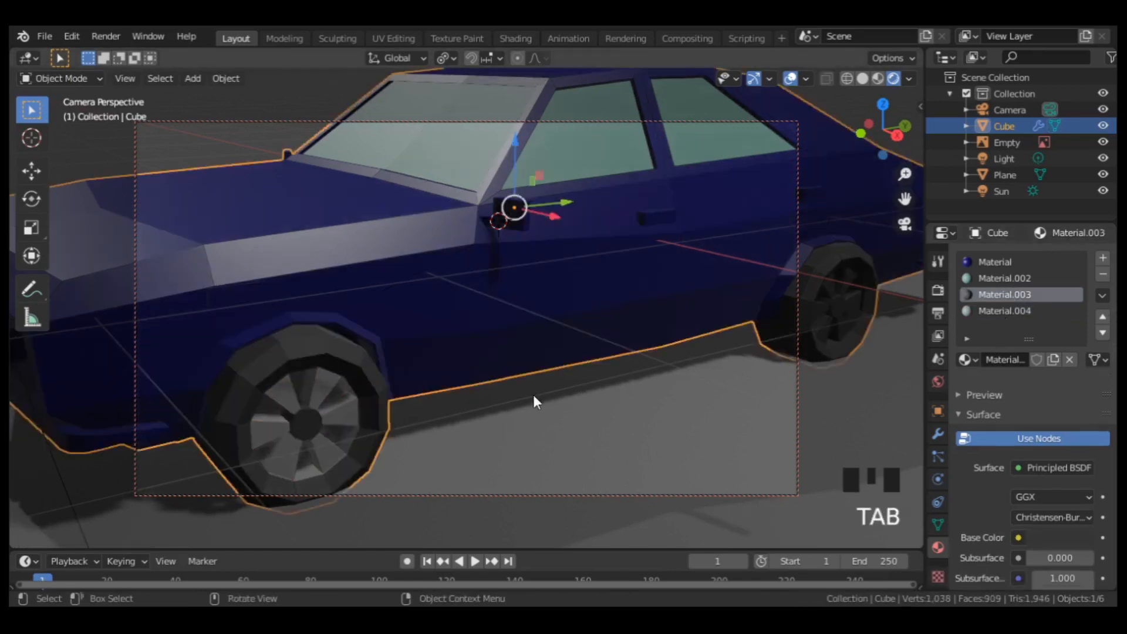
Step: In Edit Mode, select the whole linked rear wheel and delete its vertices
{"action": "scroll", "coordinate": [551, 358], "scroll_direction": "down", "scroll_amount": 3}
{"action": "middle_click_drag", "start_coordinate": [568, 333], "coordinate": [711, 337]}
{"action": "key", "text": "Tab"}
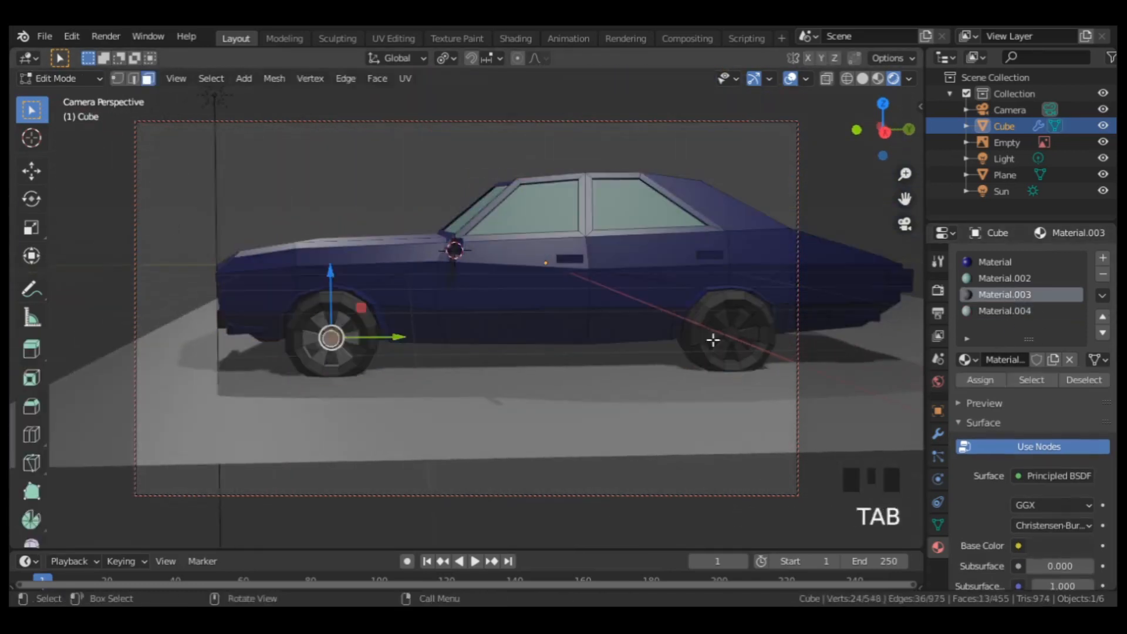
{"action": "left_click", "coordinate": [715, 344]}
{"action": "key", "text": "l"}
{"action": "key", "text": "x"}
{"action": "left_click", "coordinate": [720, 342]}
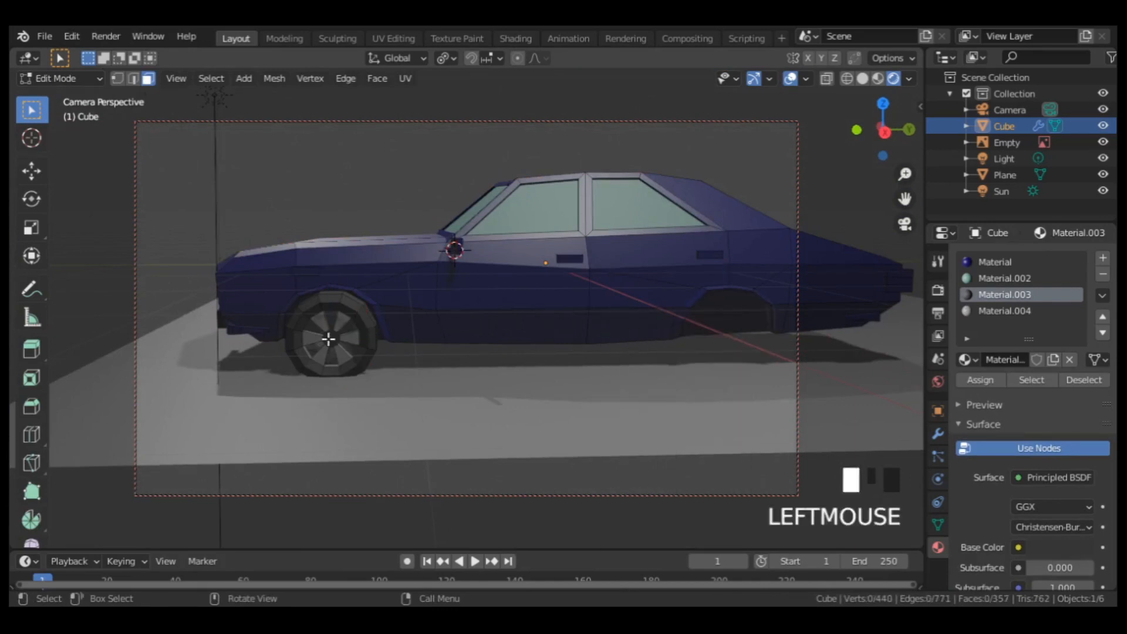
Step: Duplicate the whole front wheel along Y to the rear wheel arch and fine-tune its position in the right orthographic view
{"action": "key", "text": "l"}
{"action": "key", "text": "shift+d"}
{"action": "key", "text": "y"}
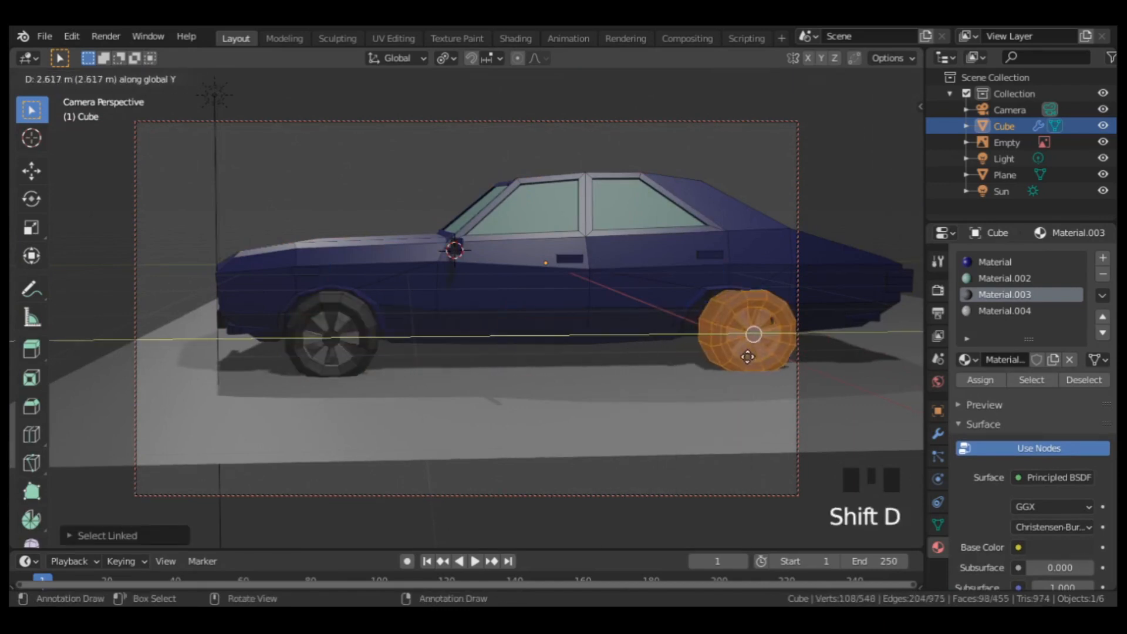
{"action": "left_click", "coordinate": [728, 348]}
{"action": "key", "text": "KP_3"}
{"action": "scroll", "coordinate": [740, 343], "scroll_direction": "up", "scroll_amount": 3}
{"action": "left_click_drag", "start_coordinate": [809, 329], "coordinate": [808, 328]}
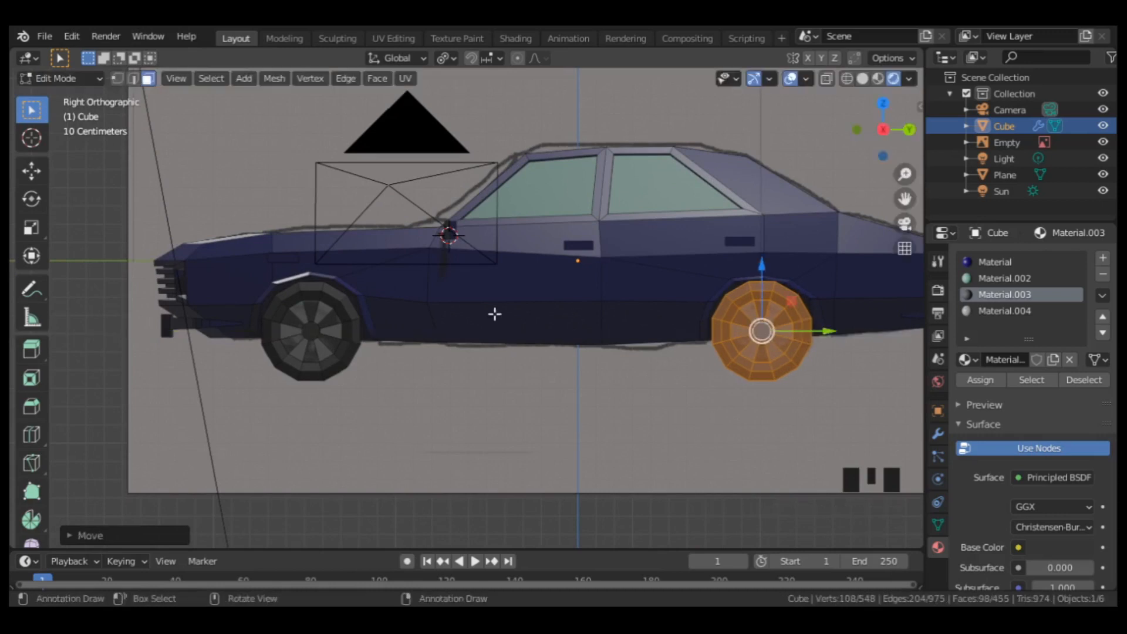
Step: In the camera view, select the linked door handles and the front and rear bumpers, and assign Material.003 to them
{"action": "scroll", "coordinate": [558, 302], "scroll_direction": "down", "scroll_amount": 2}
{"action": "key", "text": "KP_0"}
{"action": "middle_click_drag", "start_coordinate": [476, 327], "coordinate": [546, 330]}
{"action": "scroll", "coordinate": [601, 269], "scroll_direction": "up", "scroll_amount": 2}
{"action": "left_click", "coordinate": [604, 269]}
{"action": "key", "text": "l"}
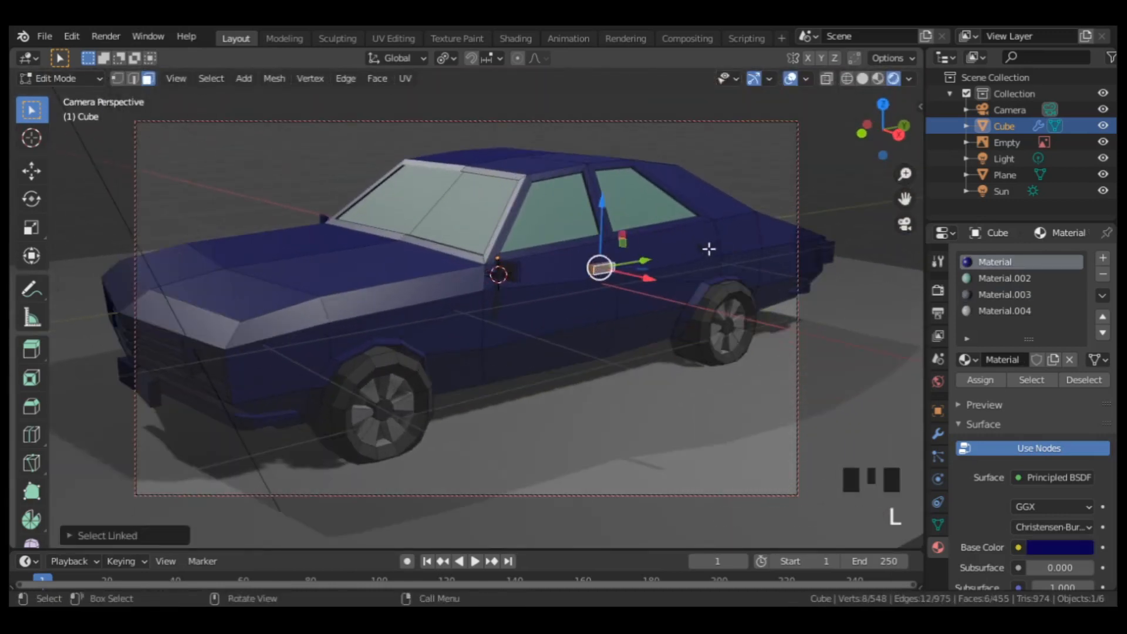
{"action": "key", "text": "l"}
{"action": "scroll", "coordinate": [524, 367], "scroll_direction": "down", "scroll_amount": 1}
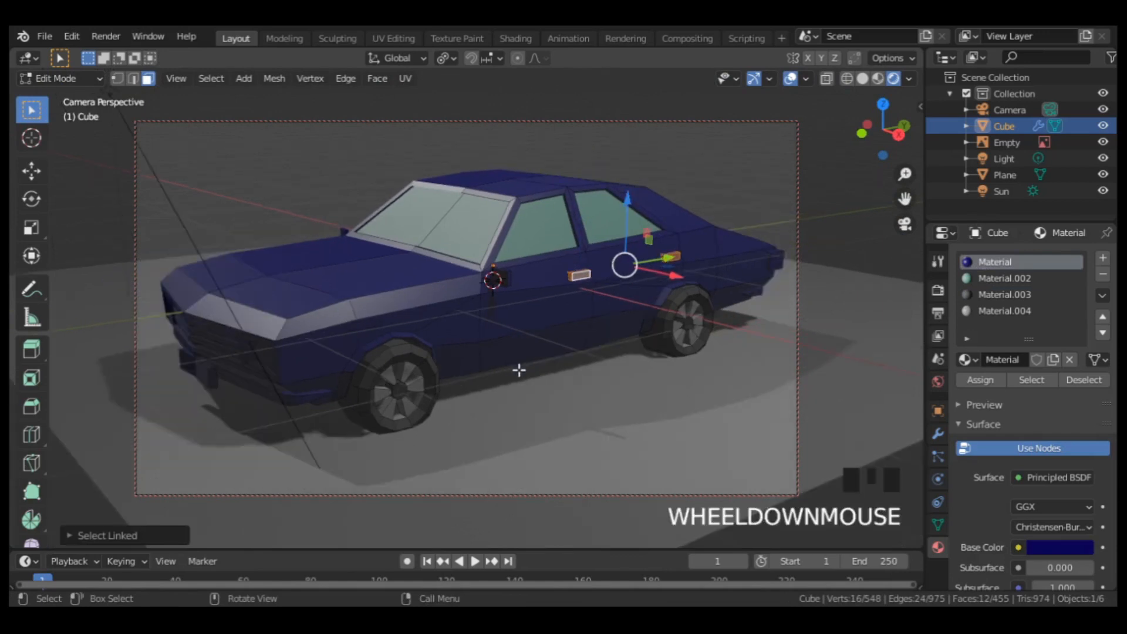
{"action": "middle_click_drag", "start_coordinate": [518, 372], "coordinate": [325, 395]}
{"action": "key", "text": "l"}
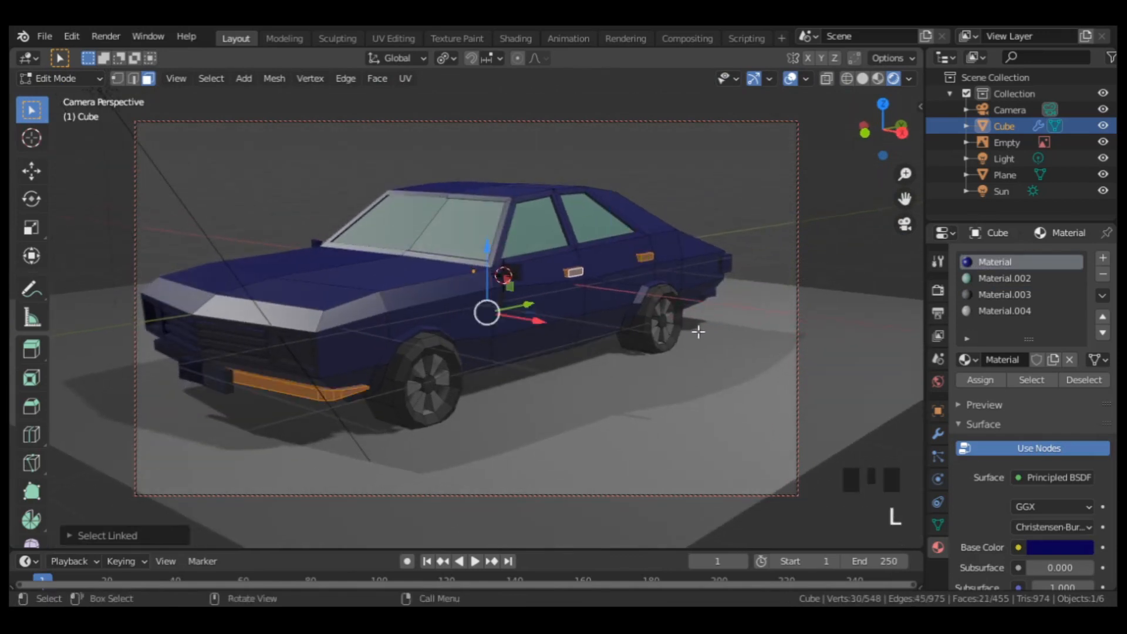
{"action": "middle_click_drag", "start_coordinate": [698, 332], "coordinate": [593, 393]}
{"action": "key", "text": "l"}
{"action": "scroll", "coordinate": [521, 364], "scroll_direction": "down", "scroll_amount": 1}
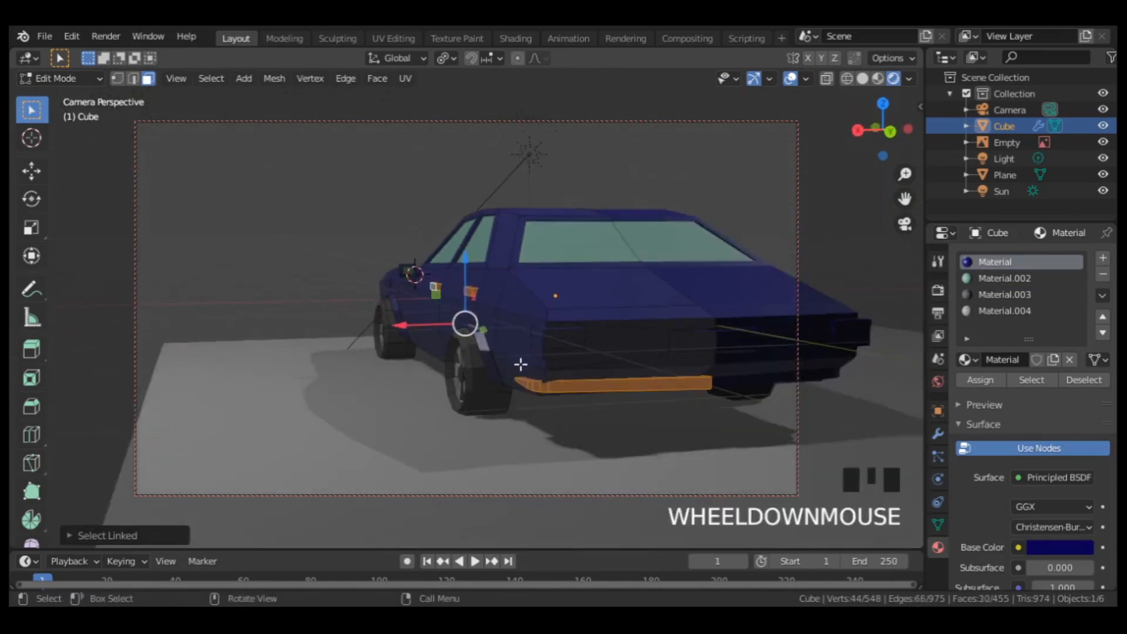
{"action": "middle_click_drag", "start_coordinate": [521, 365], "coordinate": [799, 393]}
{"action": "left_click", "coordinate": [1004, 295]}
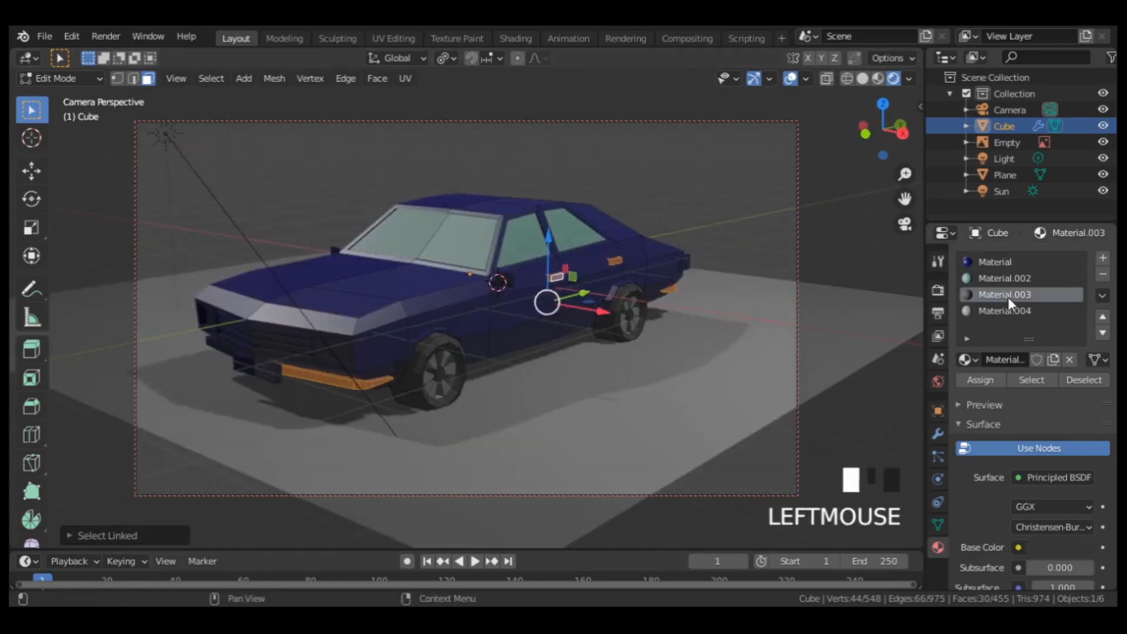
{"action": "left_click", "coordinate": [984, 378]}
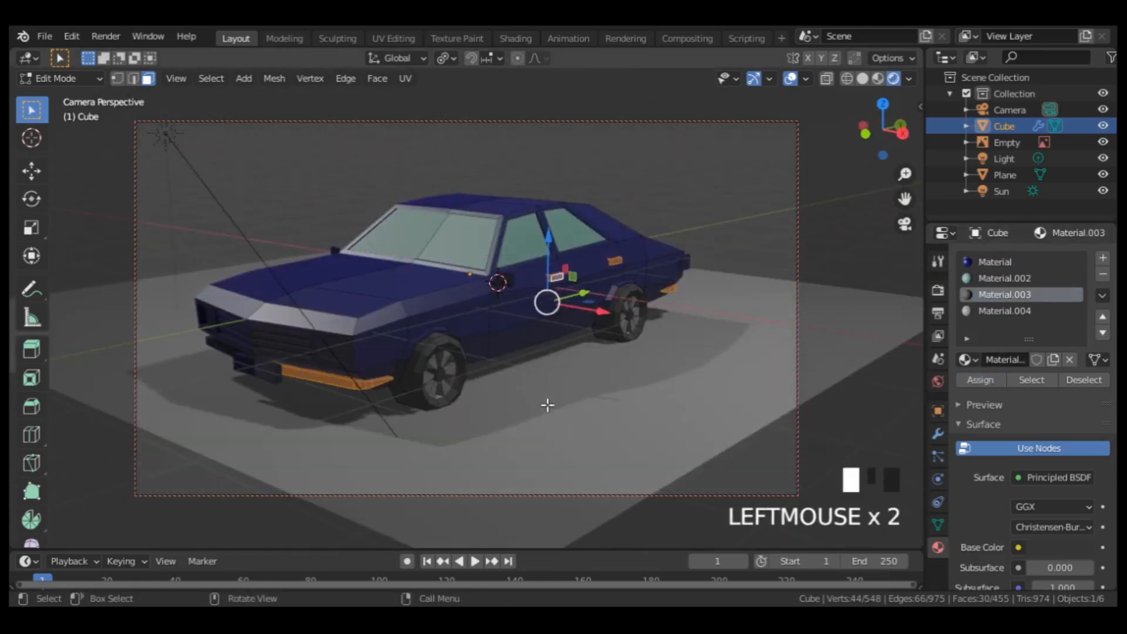
Step: Select the linked front and rear license plates and assign them a new default white material
{"action": "middle_click_drag", "start_coordinate": [567, 363], "coordinate": [597, 360], "text": "shift"}
{"action": "scroll", "coordinate": [596, 355], "scroll_direction": "up", "scroll_amount": 1}
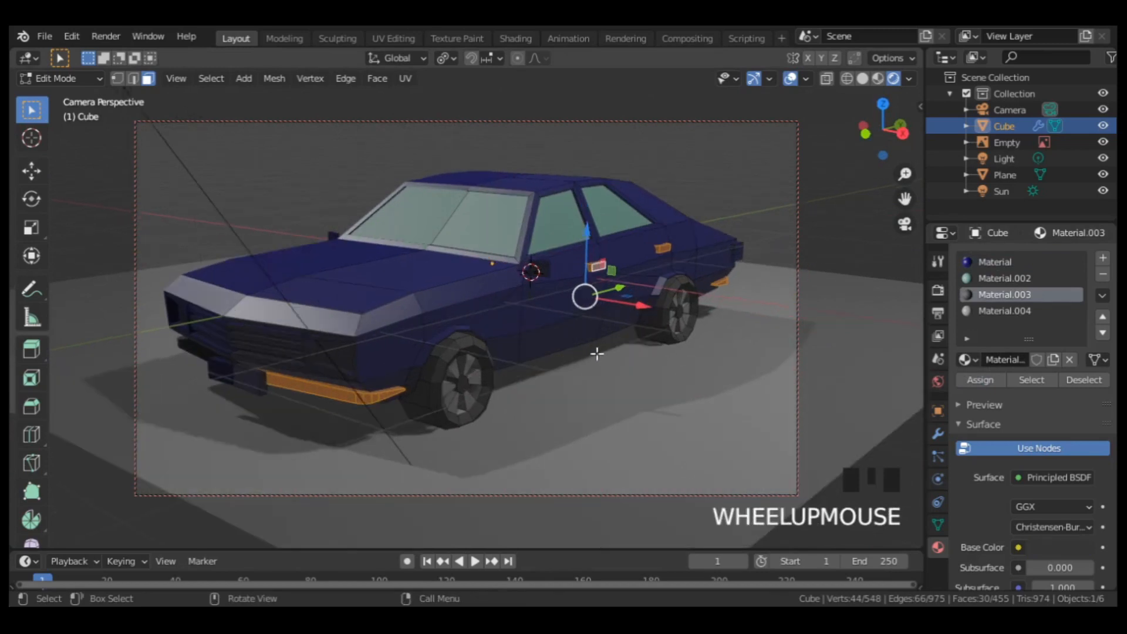
{"action": "left_click", "coordinate": [247, 383]}
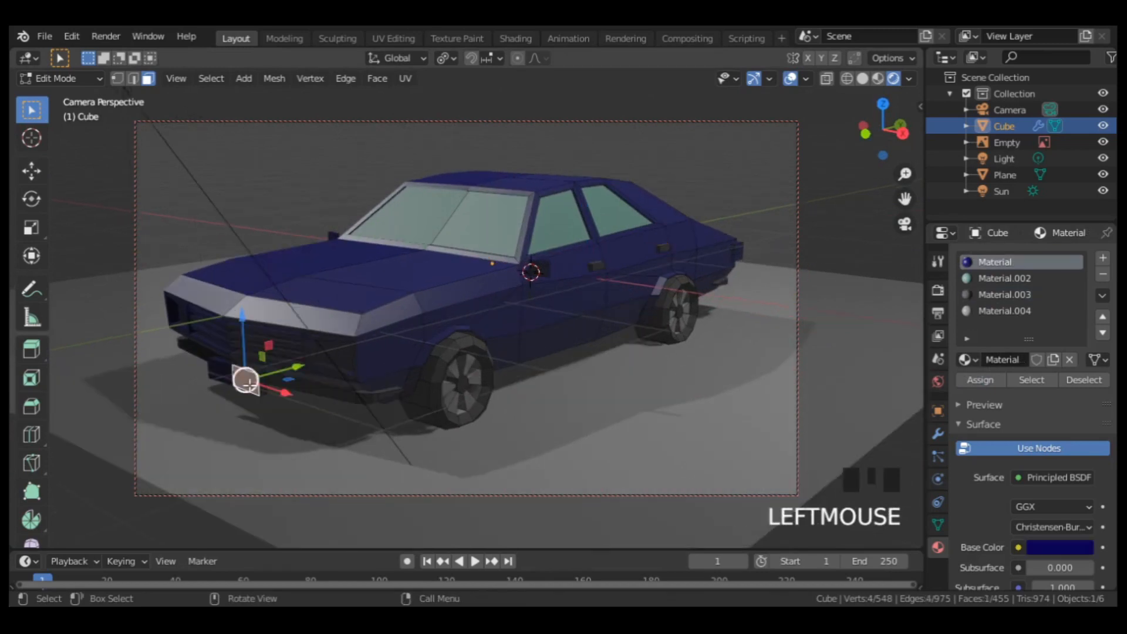
{"action": "key", "text": "l"}
{"action": "middle_click_drag", "start_coordinate": [742, 320], "coordinate": [609, 272]}
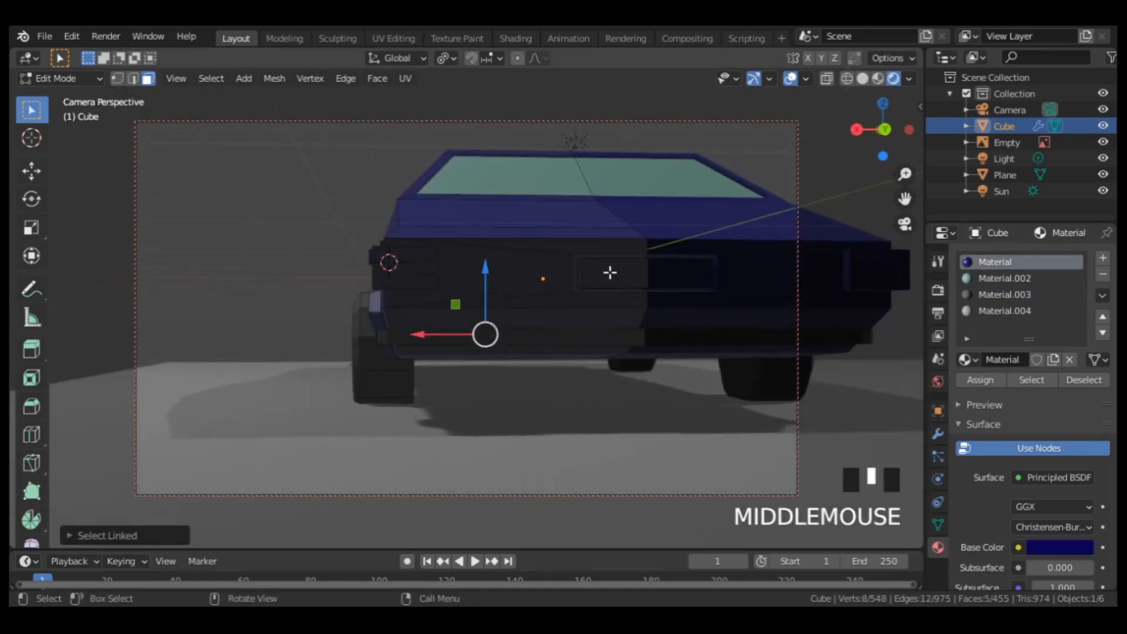
{"action": "key", "text": "l"}
{"action": "left_click", "coordinate": [1102, 259]}
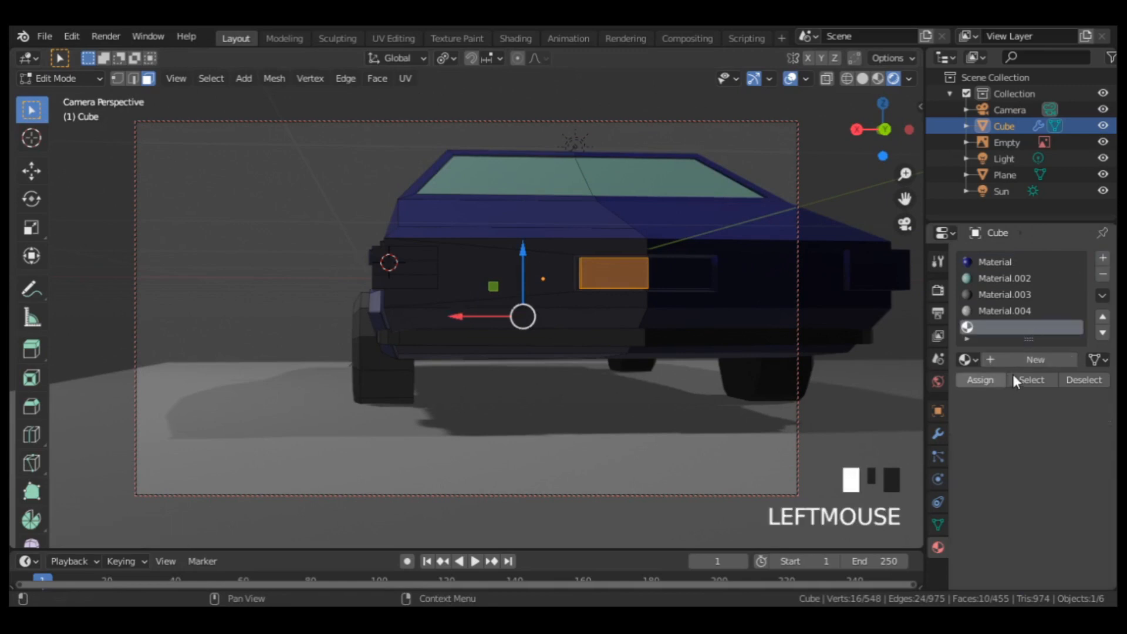
{"action": "left_click", "coordinate": [1023, 361]}
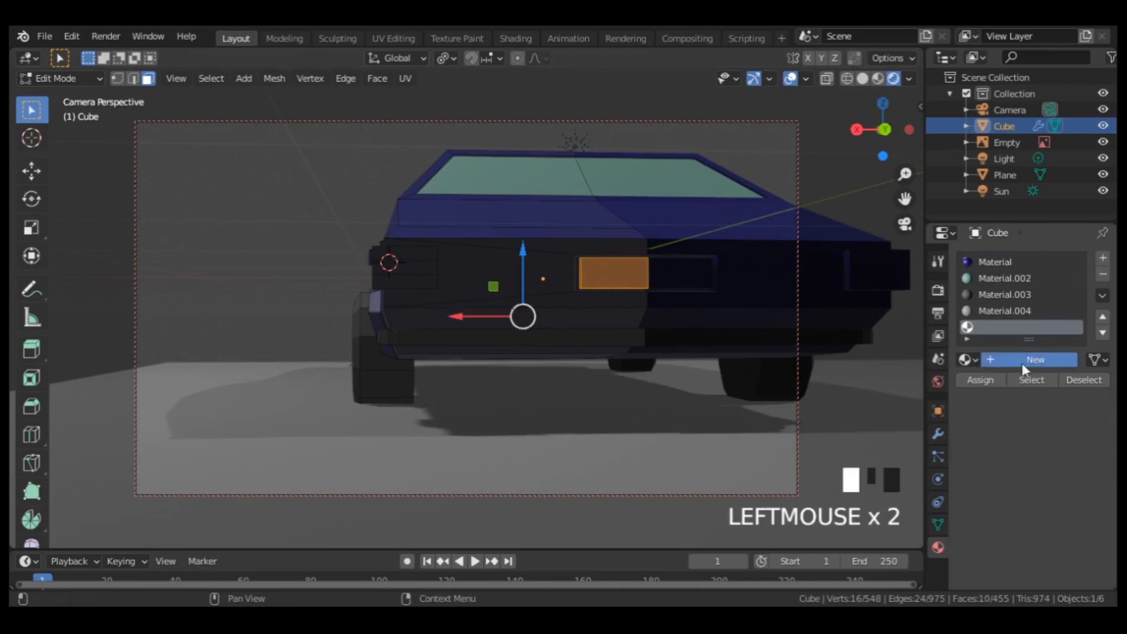
{"action": "left_click", "coordinate": [981, 379]}
Step: Select the whole linked tail light and assign it a new red Emission material with strength 2.7
{"action": "left_click", "coordinate": [421, 253]}
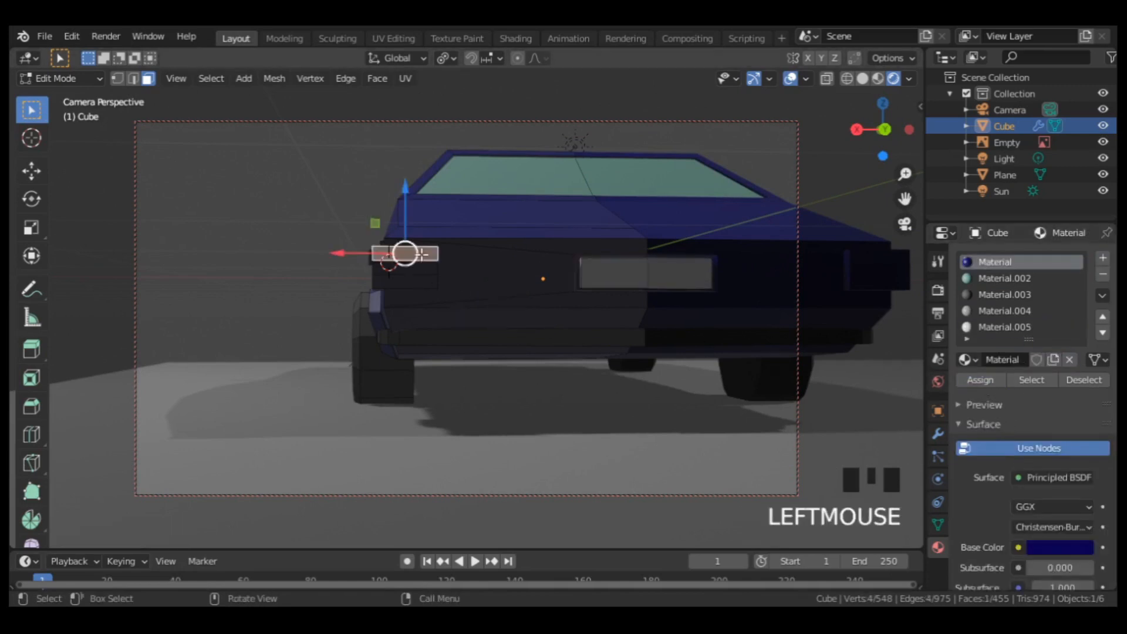
{"action": "key", "text": "l"}
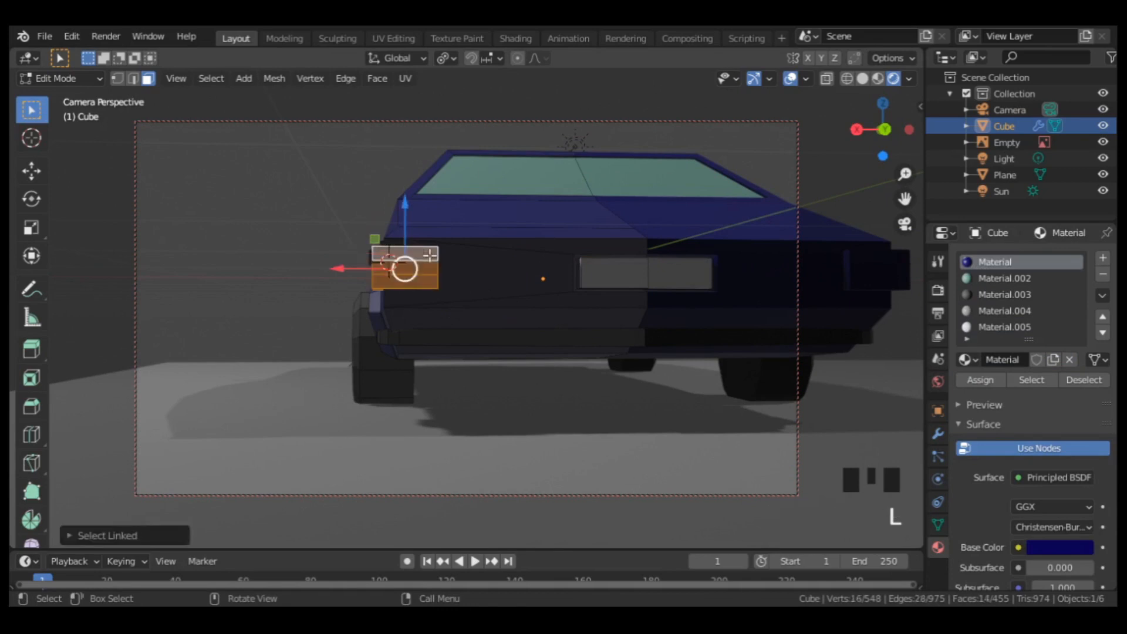
{"action": "left_click", "coordinate": [1102, 258]}
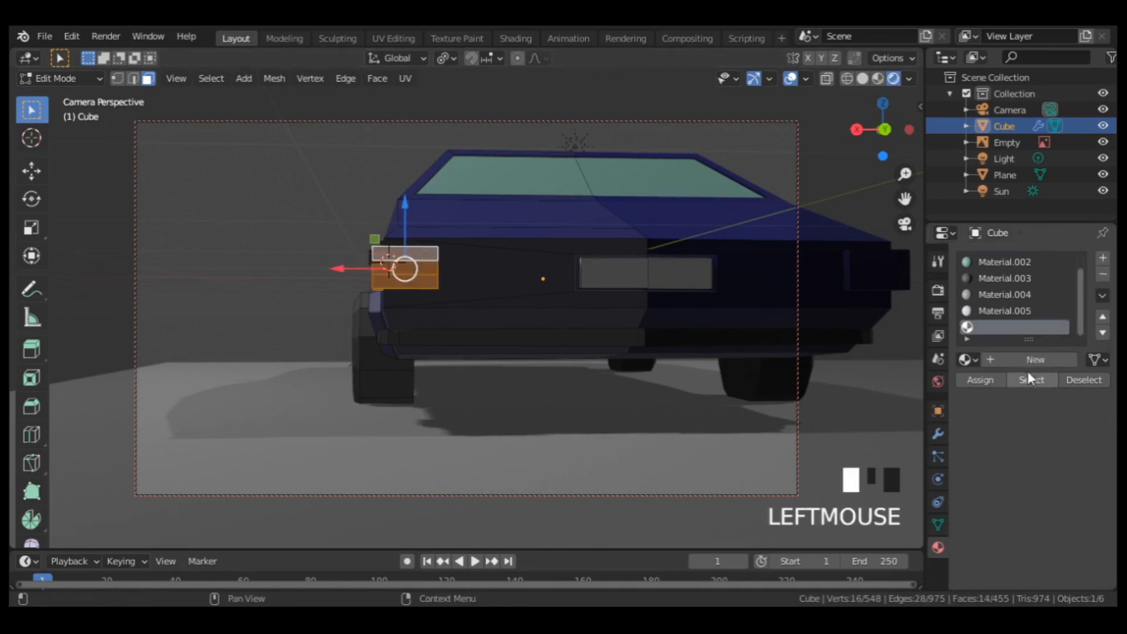
{"action": "left_click", "coordinate": [1026, 359]}
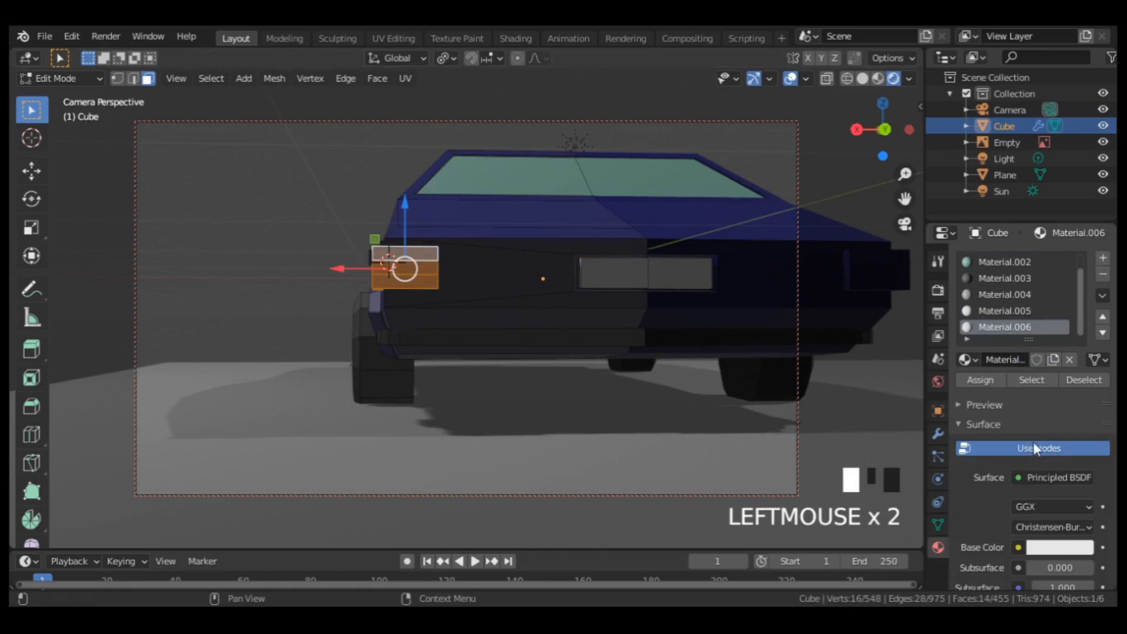
{"action": "left_click", "coordinate": [1048, 478]}
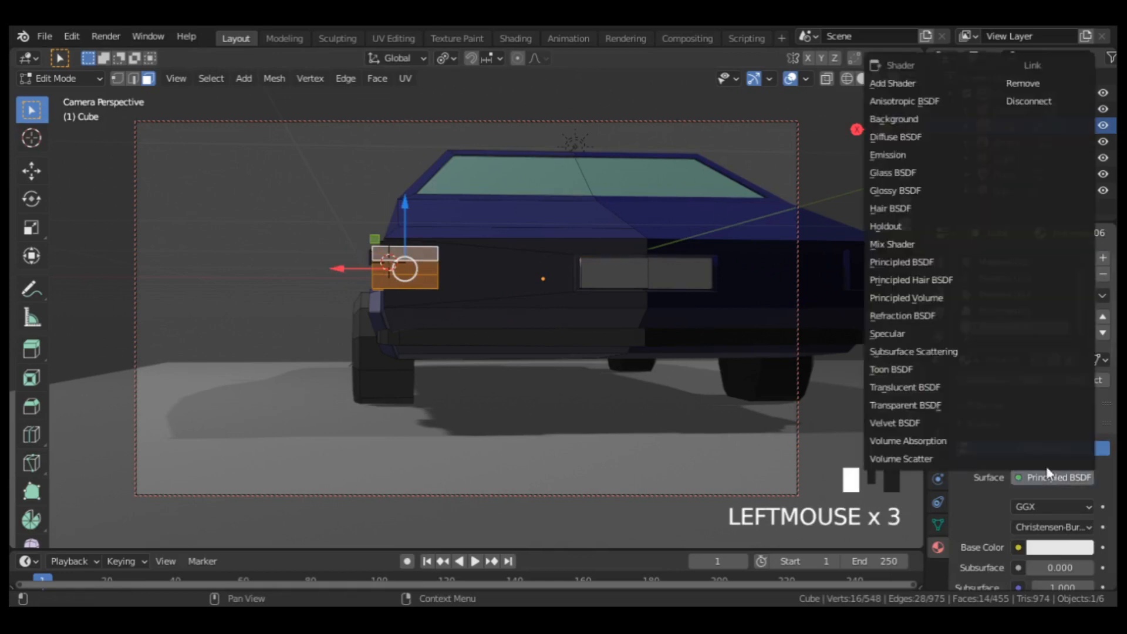
{"action": "left_click", "coordinate": [913, 155]}
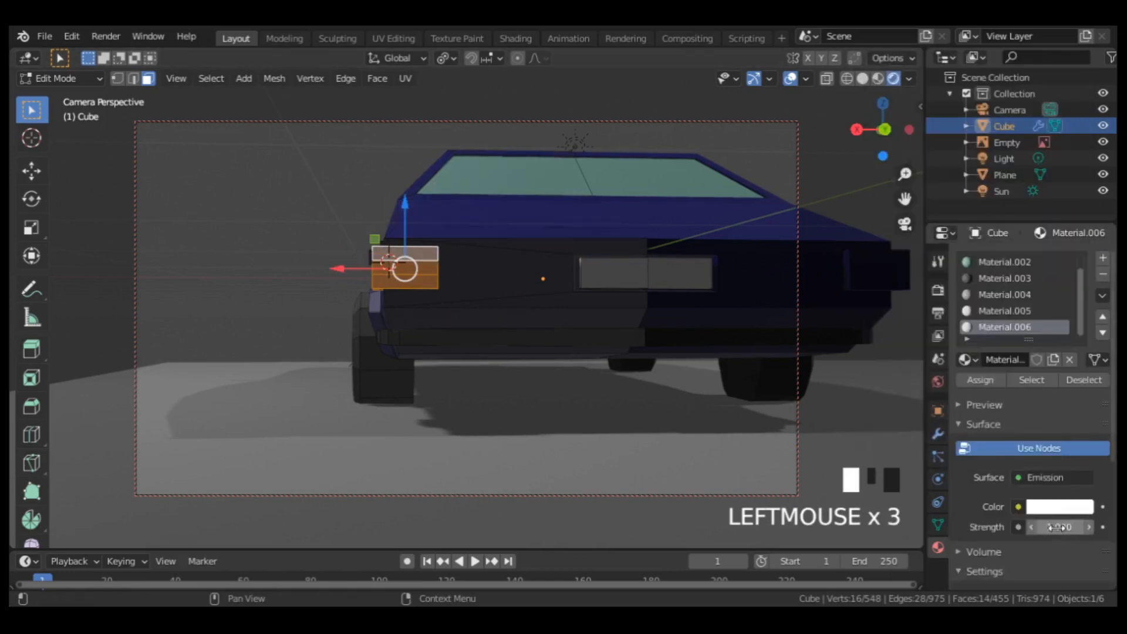
{"action": "left_click_drag", "start_coordinate": [1060, 526], "coordinate": [1097, 526]}
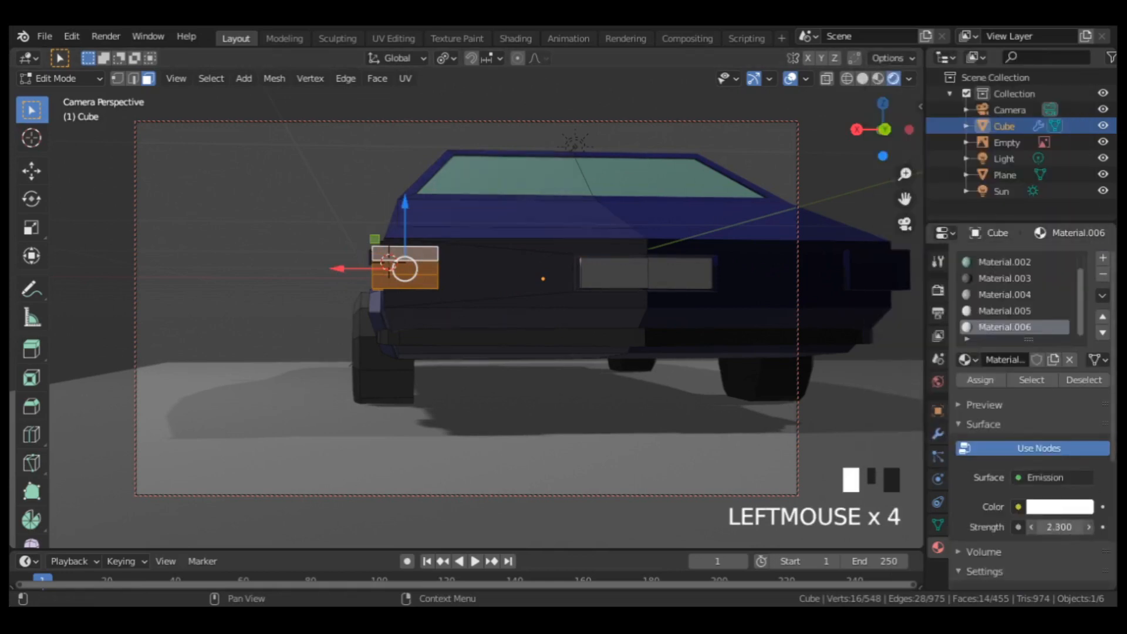
{"action": "left_click", "coordinate": [1049, 512]}
{"action": "left_click_drag", "start_coordinate": [991, 355], "coordinate": [1004, 392]}
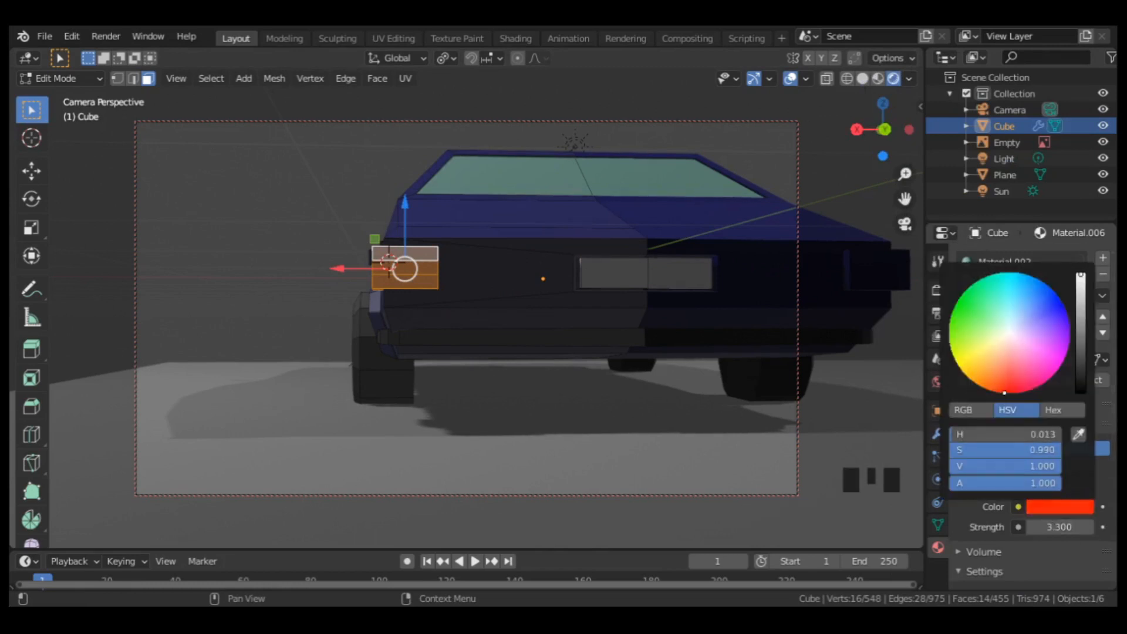
{"action": "left_click", "coordinate": [981, 380]}
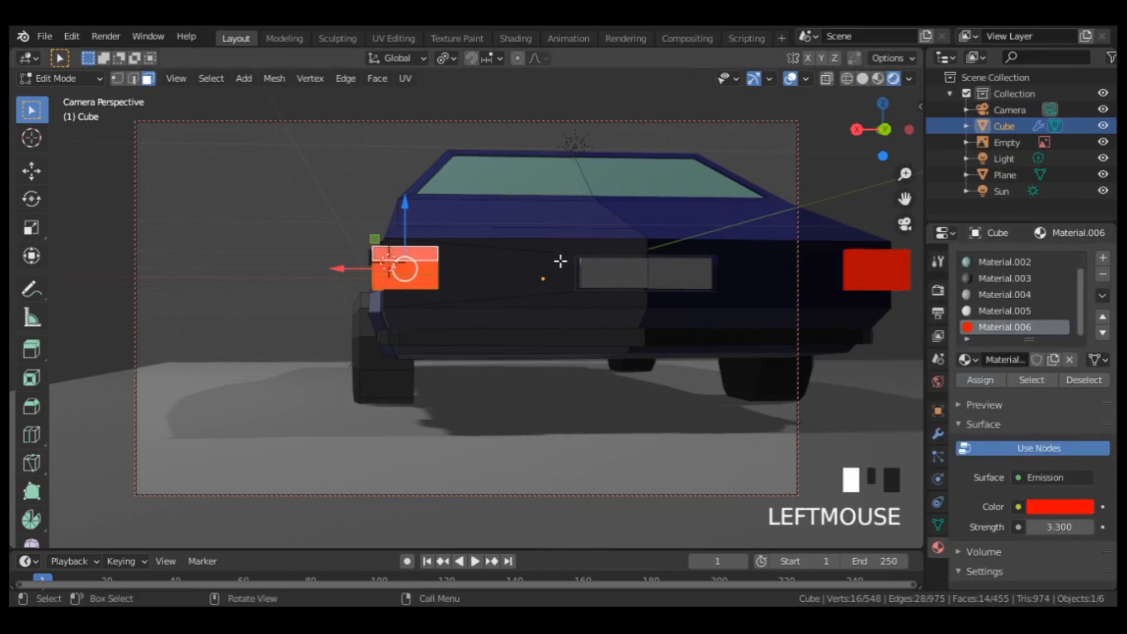
{"action": "left_click_drag", "start_coordinate": [1057, 526], "coordinate": [1033, 526]}
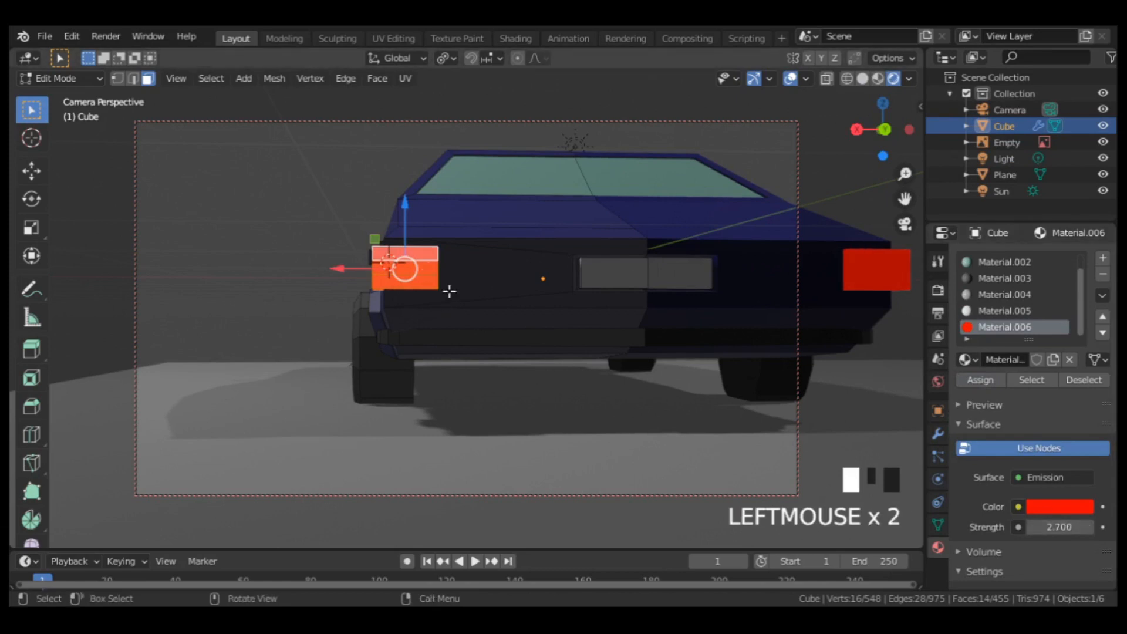
Step: Select the middle face loop of the tail light and assign it a new orange Emission material with hue 0.039 and strength 2.9
{"action": "middle_click_drag", "start_coordinate": [449, 291], "coordinate": [571, 330]}
{"action": "scroll", "coordinate": [566, 348], "scroll_direction": "up", "scroll_amount": 2}
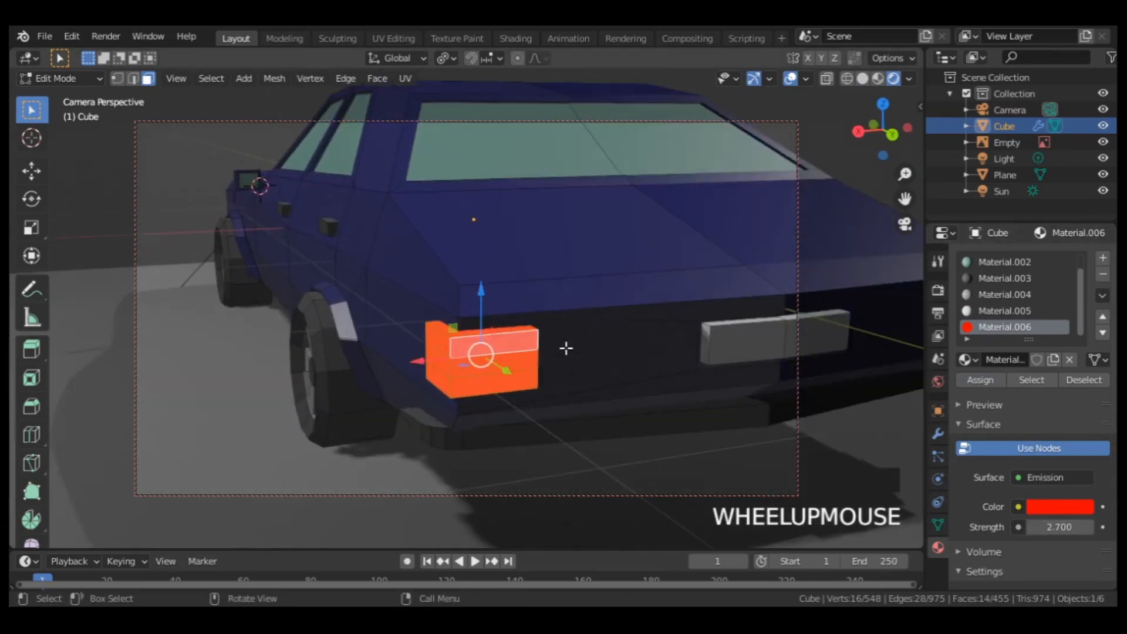
{"action": "left_click", "coordinate": [461, 361], "text": "alt"}
{"action": "left_click", "coordinate": [1102, 258]}
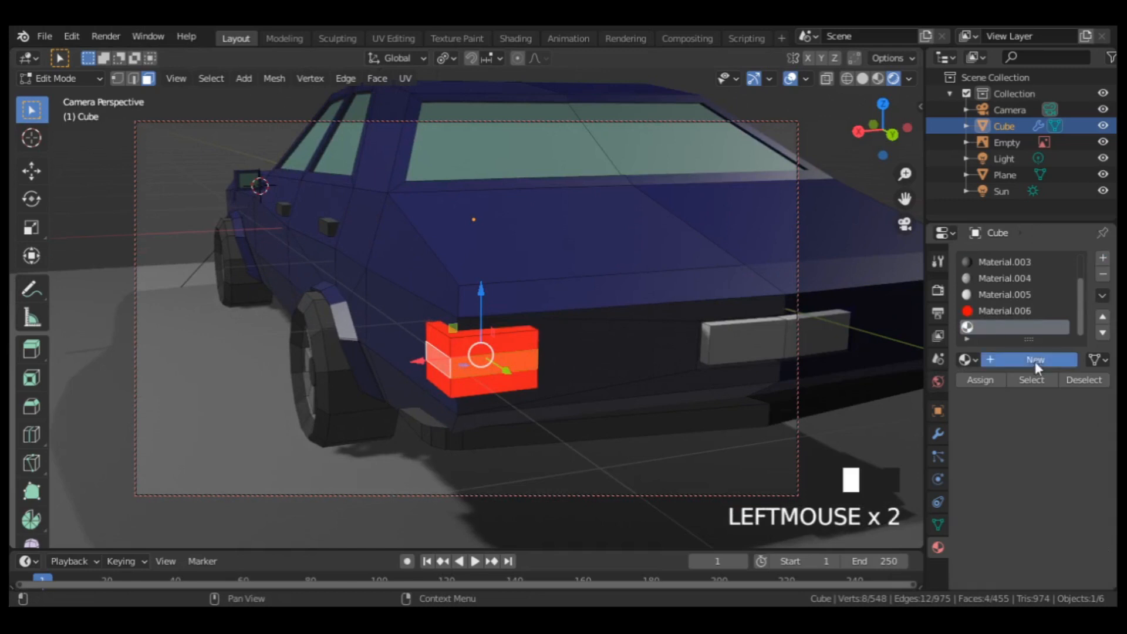
{"action": "left_click", "coordinate": [1036, 361]}
{"action": "left_click", "coordinate": [1054, 477]}
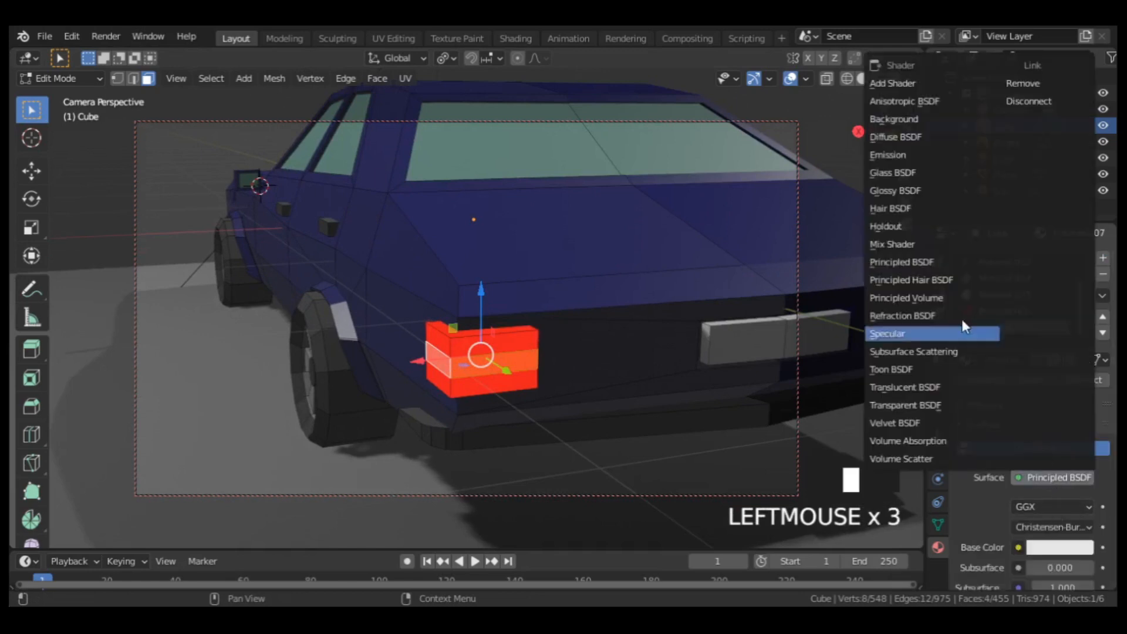
{"action": "left_click", "coordinate": [887, 155]}
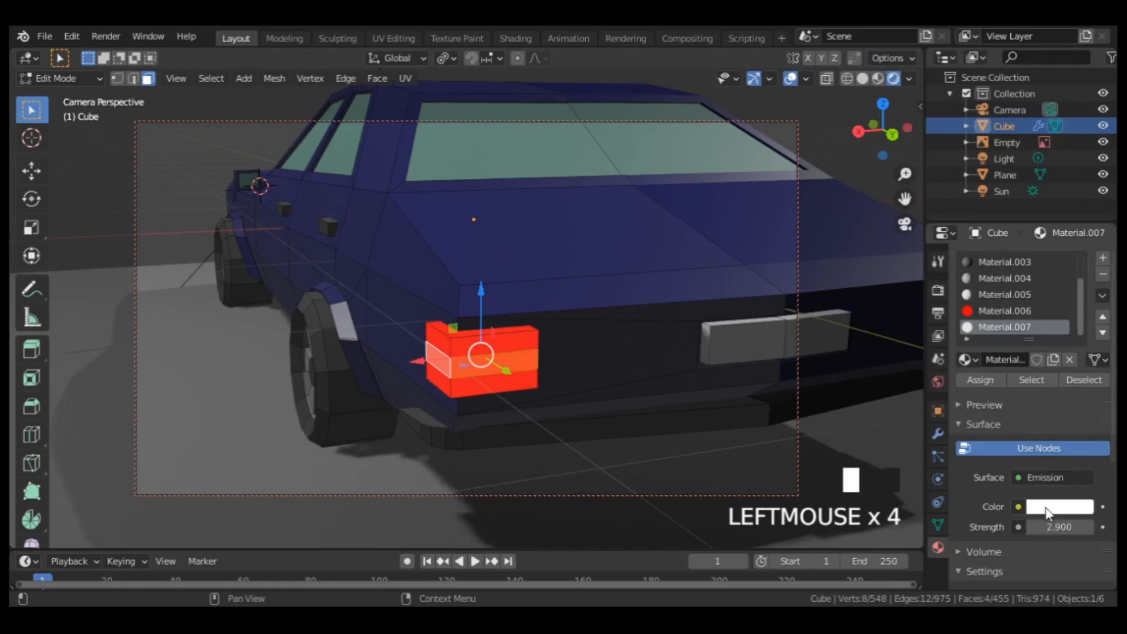
{"action": "left_click", "coordinate": [1047, 509]}
{"action": "left_click_drag", "start_coordinate": [1007, 339], "coordinate": [993, 392]}
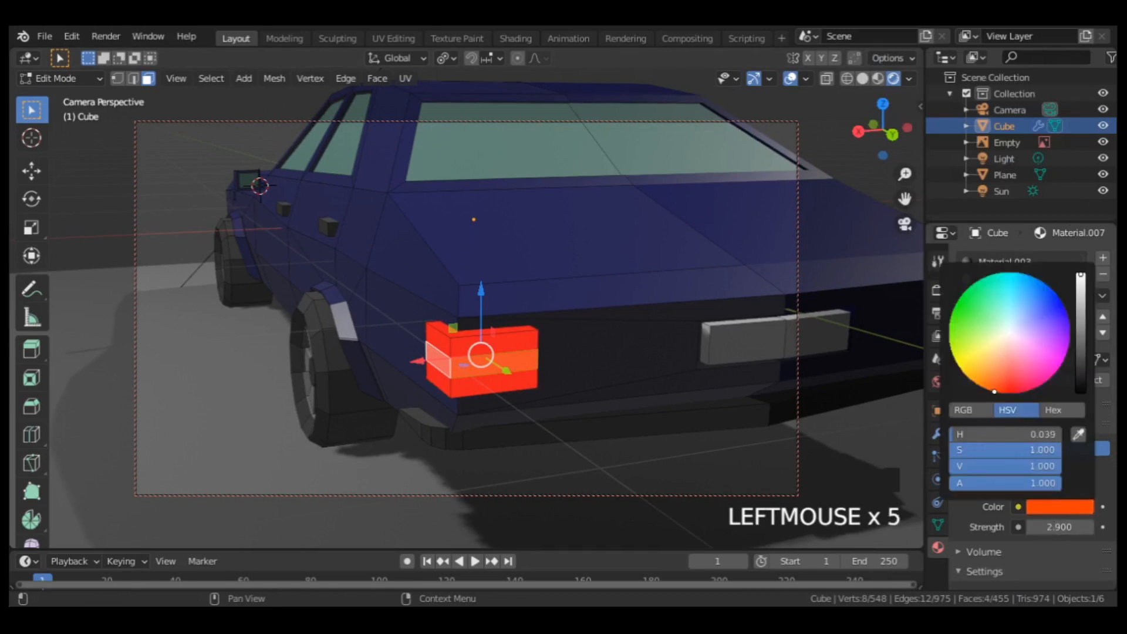
{"action": "left_click", "coordinate": [989, 381]}
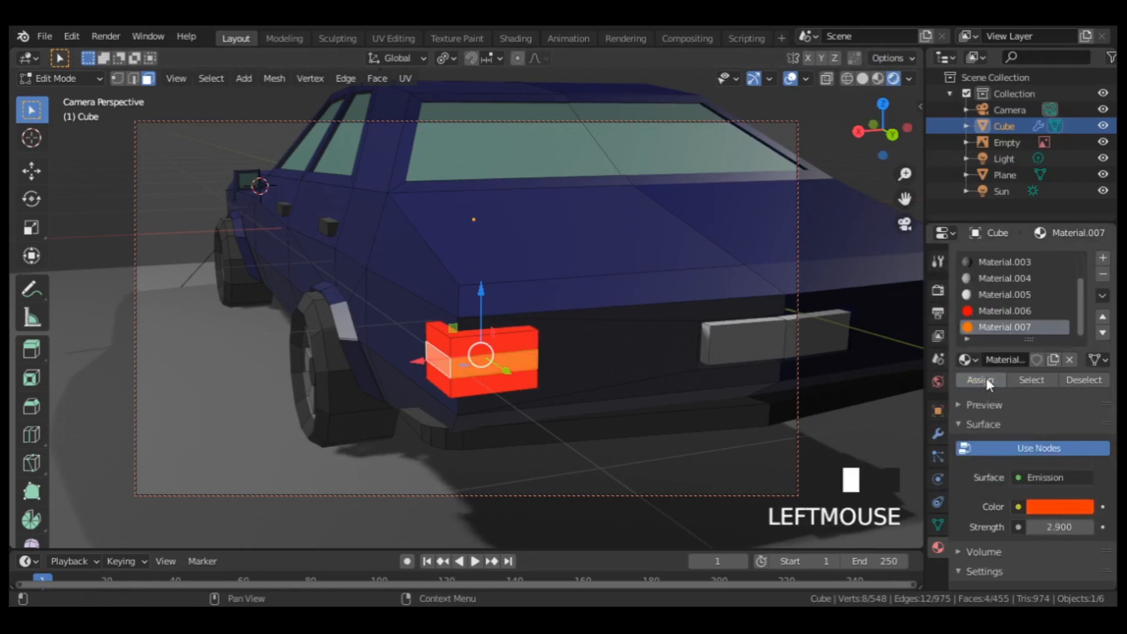
Step: Enable Bloom in the Eevee render settings
{"action": "left_click", "coordinate": [939, 291]}
{"action": "left_click", "coordinate": [970, 388]}
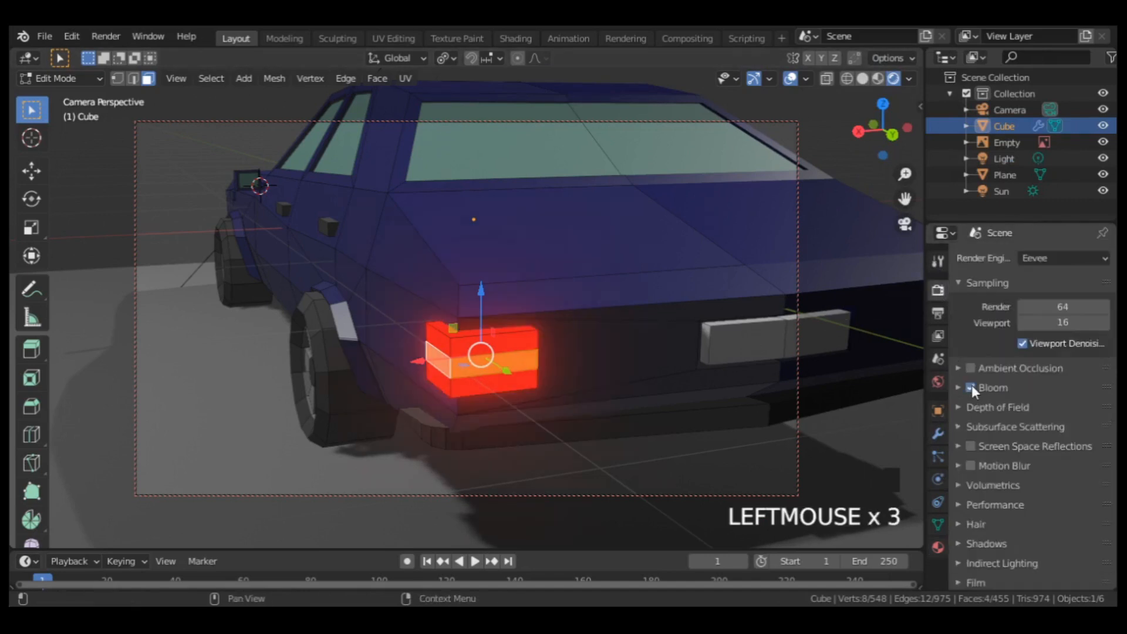
Step: Select the linked side marker light above the front wheel arch and assign the orange Material.007 to it
{"action": "middle_click_drag", "start_coordinate": [558, 322], "coordinate": [628, 340]}
{"action": "scroll", "coordinate": [399, 274], "scroll_direction": "up", "scroll_amount": 2}
{"action": "left_click", "coordinate": [403, 271]}
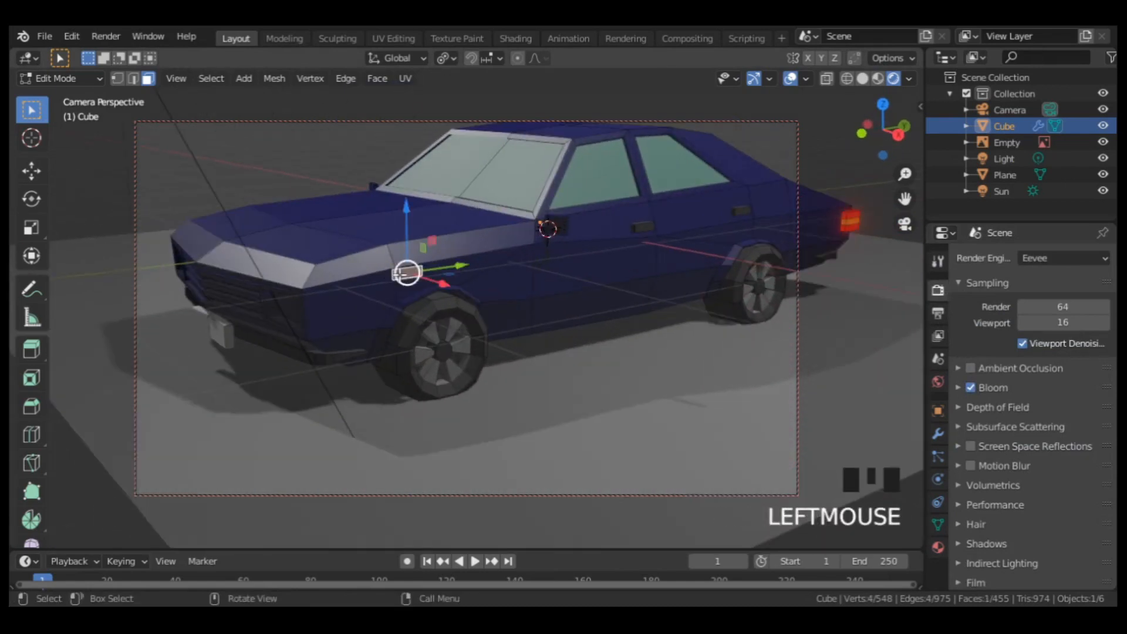
{"action": "key", "text": "l"}
{"action": "left_click", "coordinate": [938, 546]}
{"action": "scroll", "coordinate": [999, 295], "scroll_direction": "down", "scroll_amount": 8}
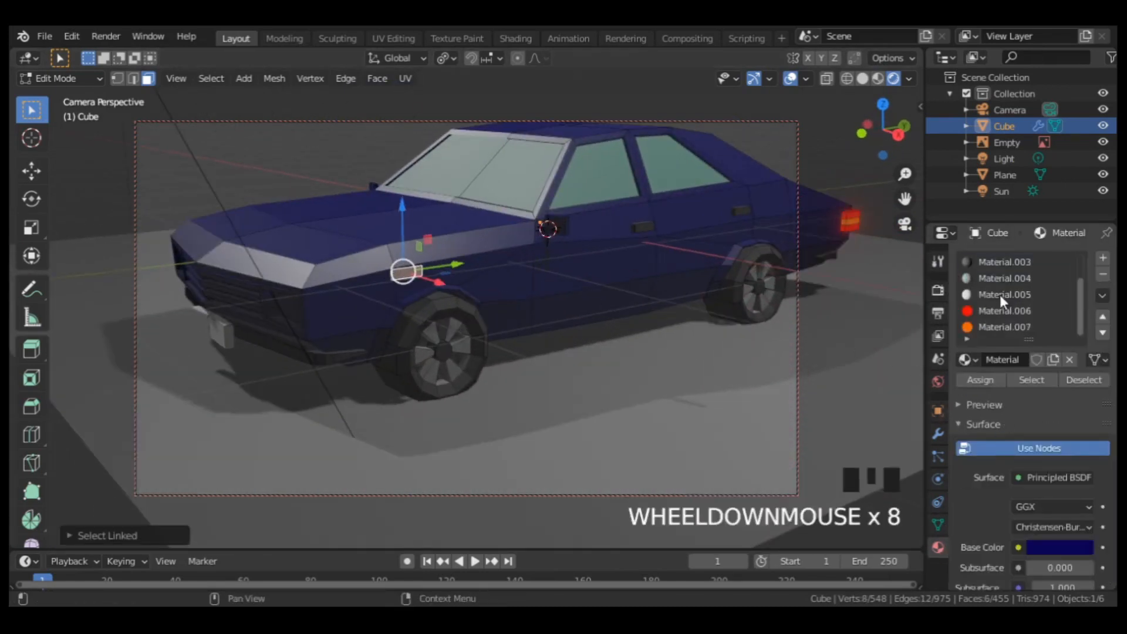
{"action": "left_click", "coordinate": [996, 327]}
{"action": "left_click", "coordinate": [980, 380]}
Step: Select the headlight face and assign it a new Emission material with strength 5.8 and a warm pale orange color
{"action": "middle_click_drag", "start_coordinate": [332, 347], "coordinate": [470, 327]}
{"action": "left_click", "coordinate": [469, 326]}
{"action": "left_click", "coordinate": [1103, 257]}
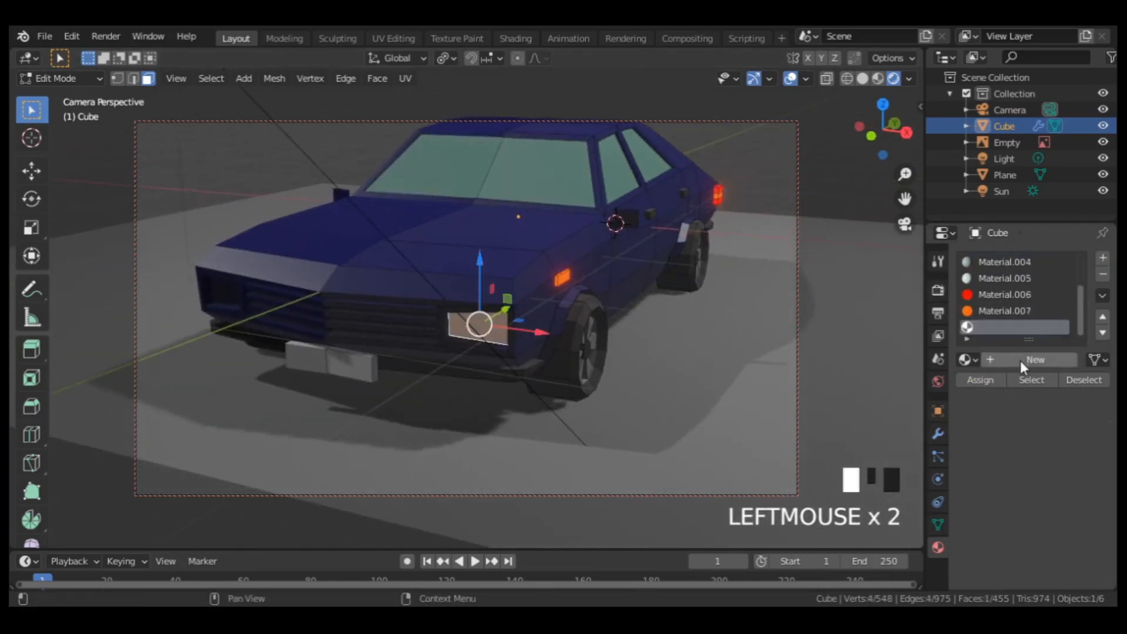
{"action": "left_click", "coordinate": [1020, 360]}
{"action": "left_click", "coordinate": [1058, 478]}
{"action": "left_click", "coordinate": [955, 156]}
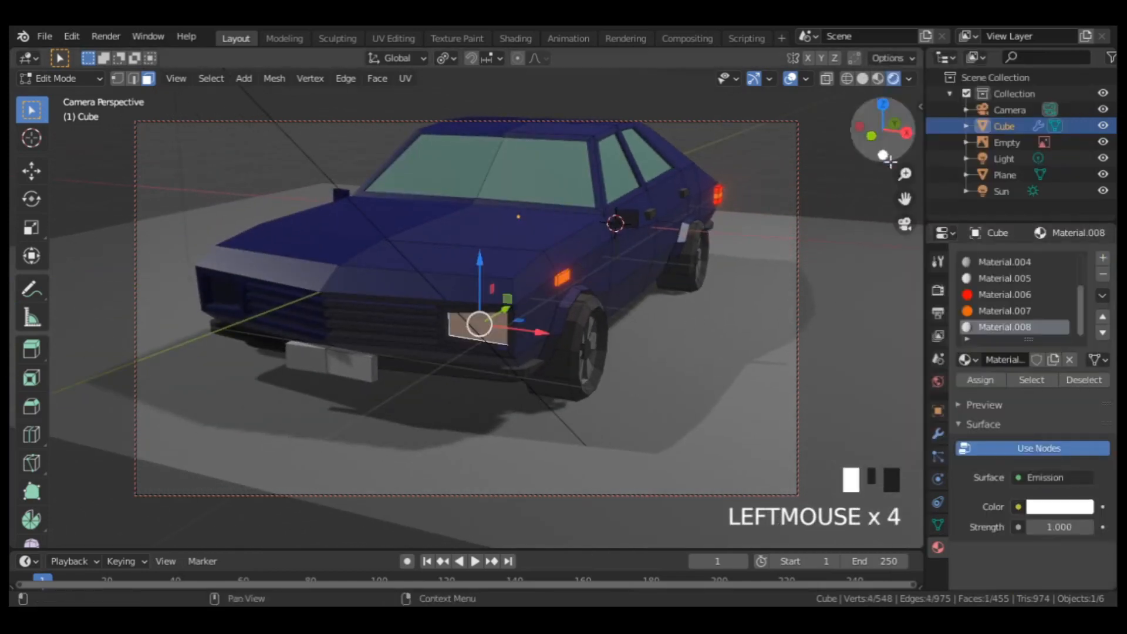
{"action": "left_click_drag", "start_coordinate": [1058, 527], "coordinate": [1087, 527]}
{"action": "left_click", "coordinate": [1048, 508]}
{"action": "left_click_drag", "start_coordinate": [1009, 331], "coordinate": [1003, 318]}
{"action": "left_click", "coordinate": [978, 379]}
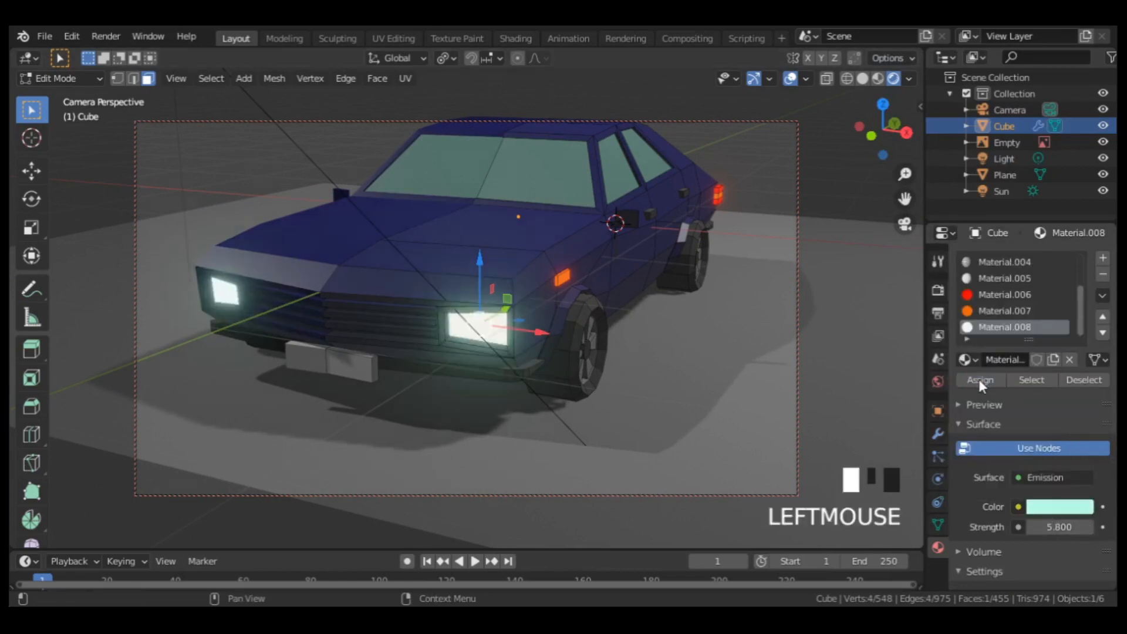
{"action": "left_click", "coordinate": [1036, 507]}
{"action": "mouse_move", "coordinate": [1010, 334]}
{"action": "left_mouse_down"}
{"action": "mouse_move", "coordinate": [998, 334]}
{"action": "mouse_move", "coordinate": [993, 356]}
{"action": "left_mouse_up"}
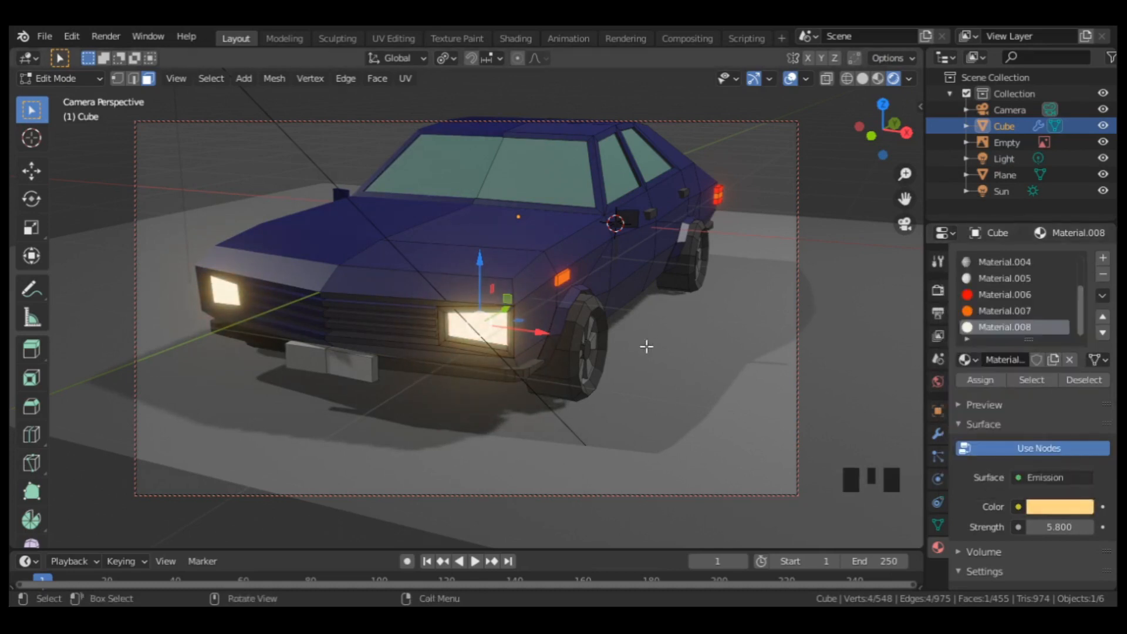
Step: Raise the Bloom threshold to 2.338 in the Eevee render settings
{"action": "left_click", "coordinate": [939, 290]}
{"action": "left_click", "coordinate": [959, 388]}
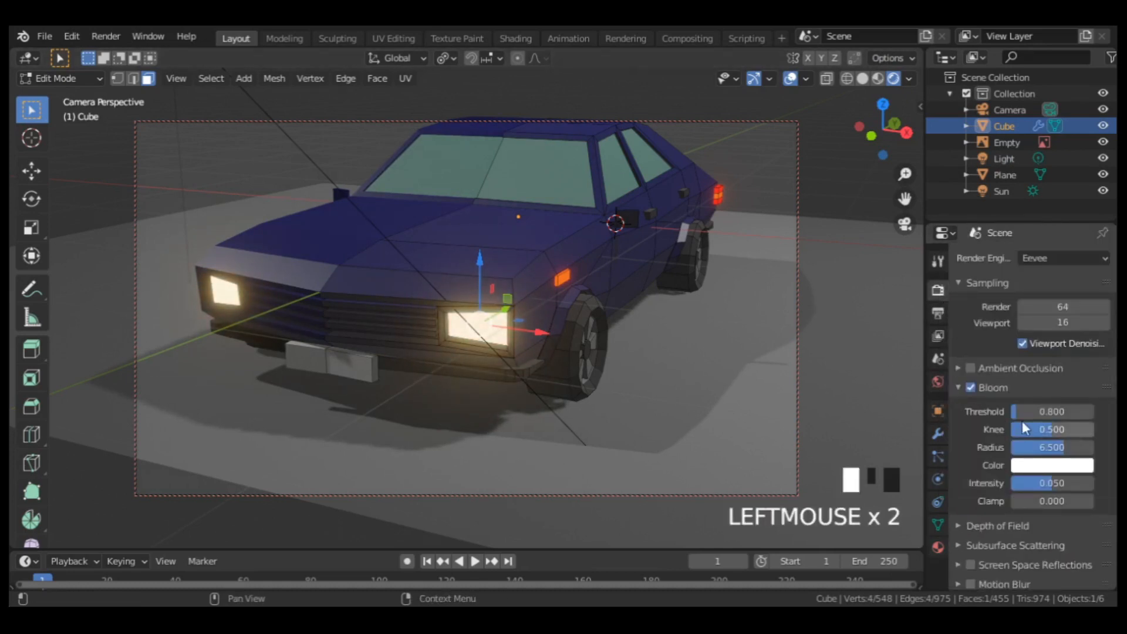
{"action": "mouse_move", "coordinate": [1023, 414]}
{"action": "left_mouse_down"}
{"action": "mouse_move", "coordinate": [1057, 414]}
{"action": "mouse_move", "coordinate": [1015, 410]}
{"action": "left_mouse_up"}
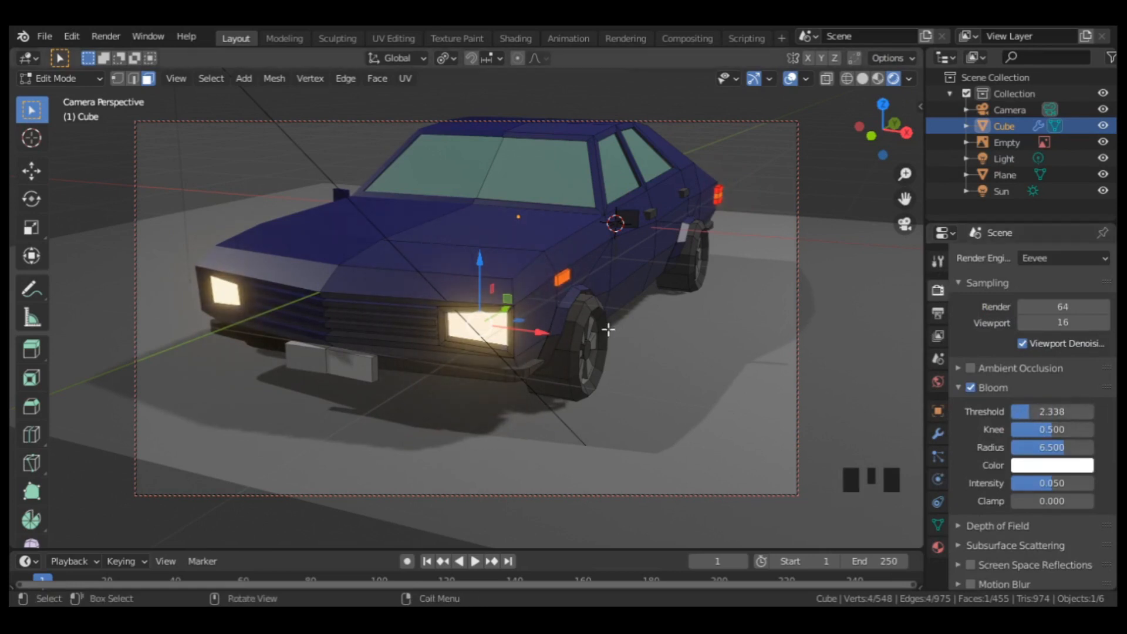
Step: Select the front faces of the three grille slats, grow the selection, and assign Material.003 to it
{"action": "scroll", "coordinate": [495, 285], "scroll_direction": "up", "scroll_amount": 3}
{"action": "middle_click_drag", "start_coordinate": [496, 284], "coordinate": [530, 289]}
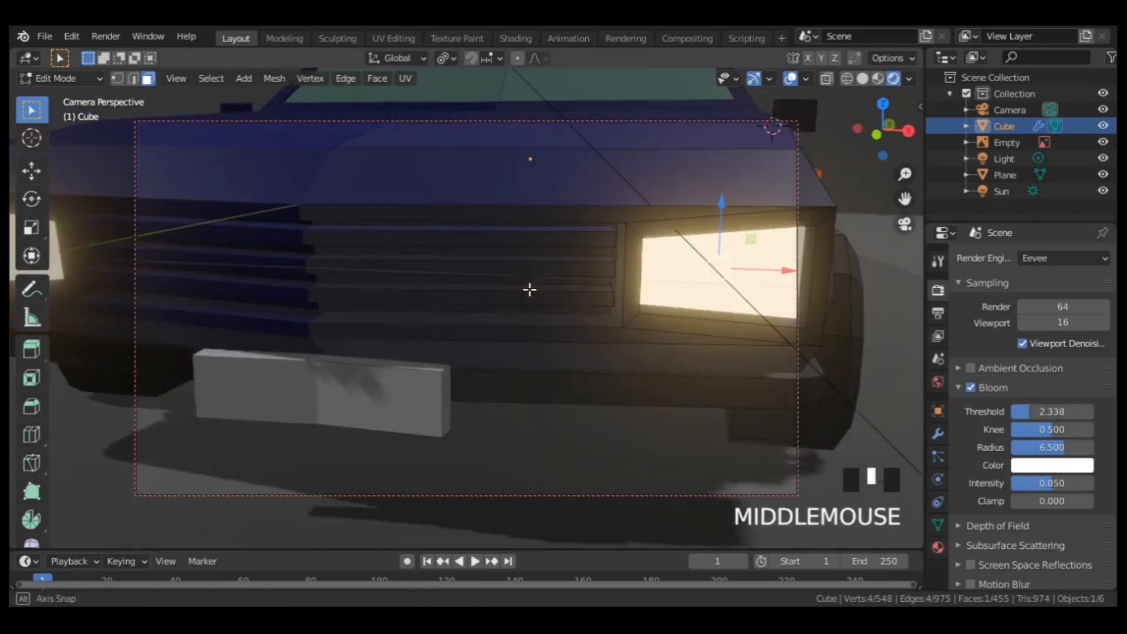
{"action": "left_click", "coordinate": [518, 239]}
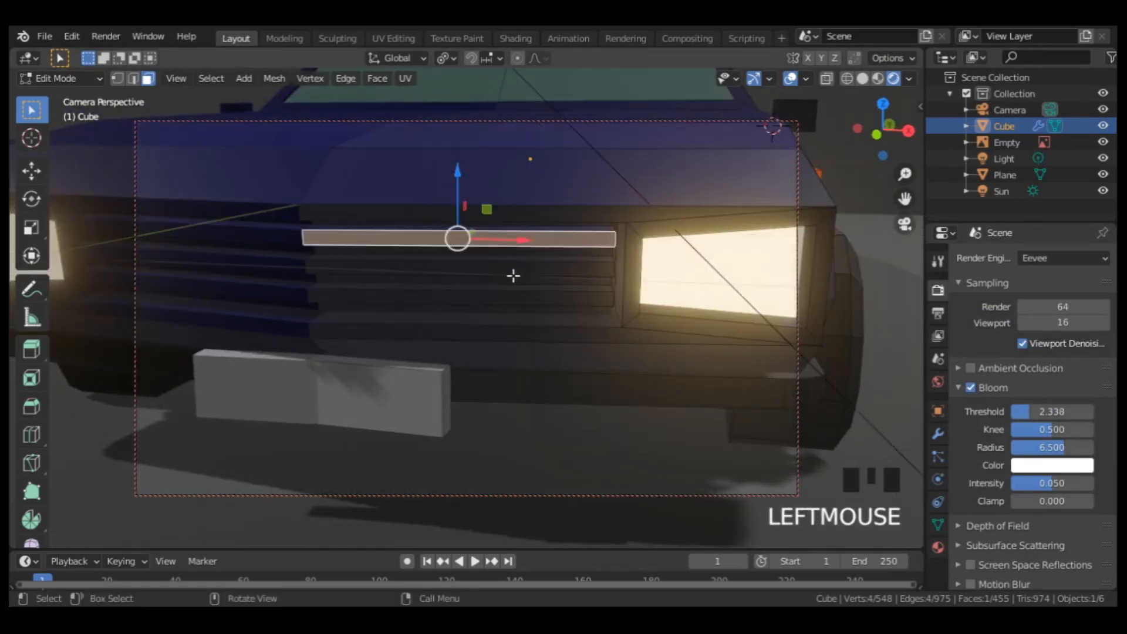
{"action": "left_click", "coordinate": [512, 270], "text": "shift"}
{"action": "left_click", "coordinate": [514, 296], "text": "shift"}
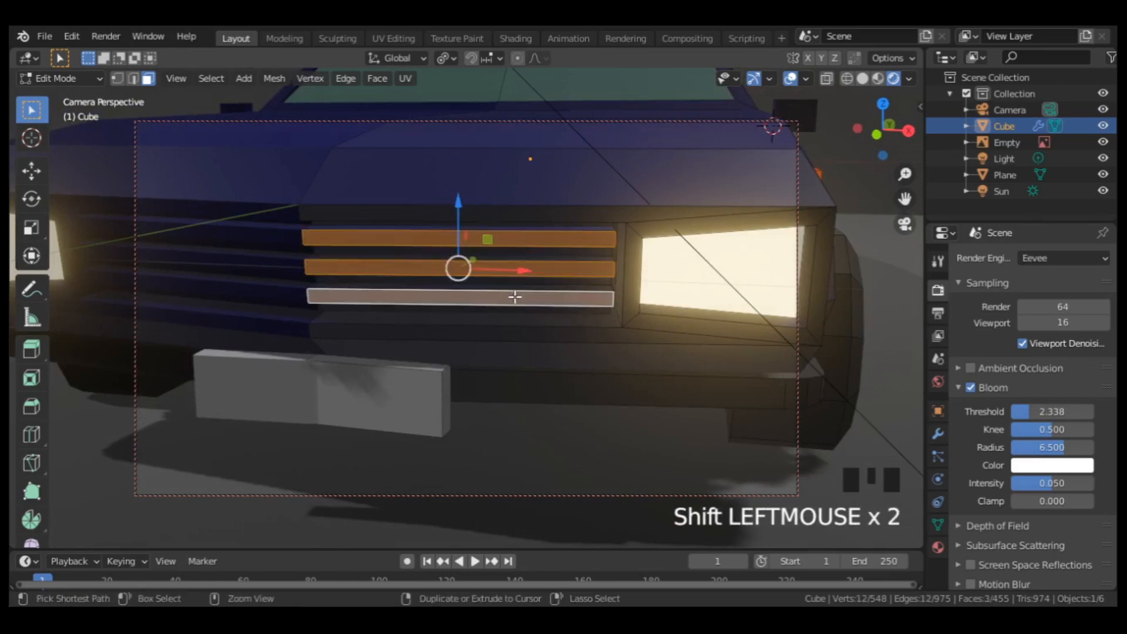
{"action": "key", "text": "ctrl+KP_Add"}
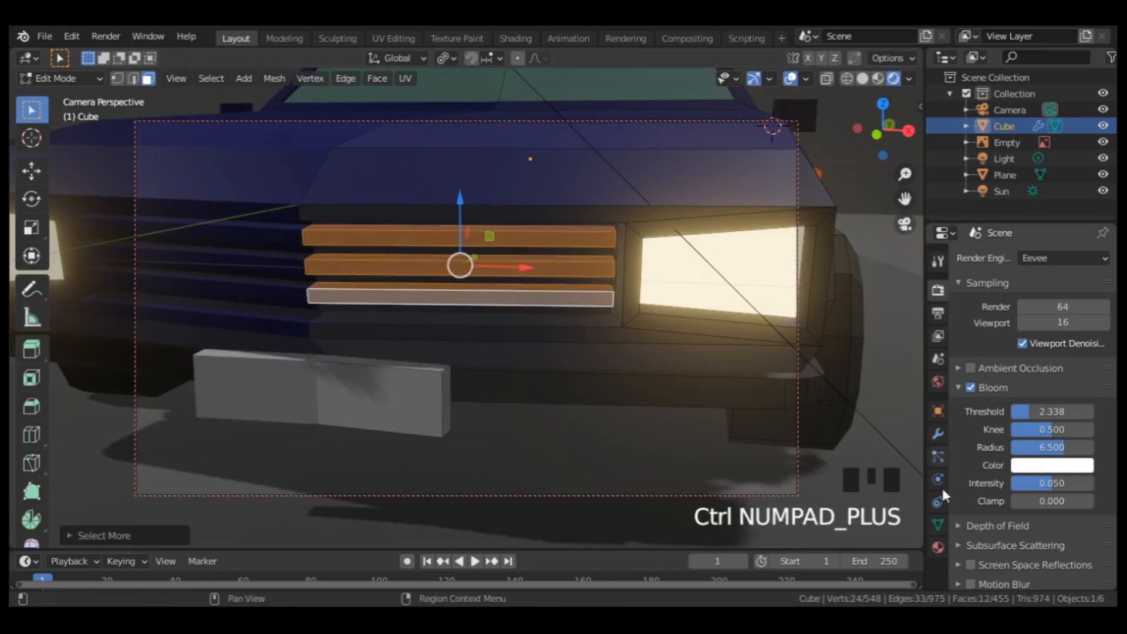
{"action": "left_click", "coordinate": [939, 547]}
{"action": "left_click", "coordinate": [1019, 293]}
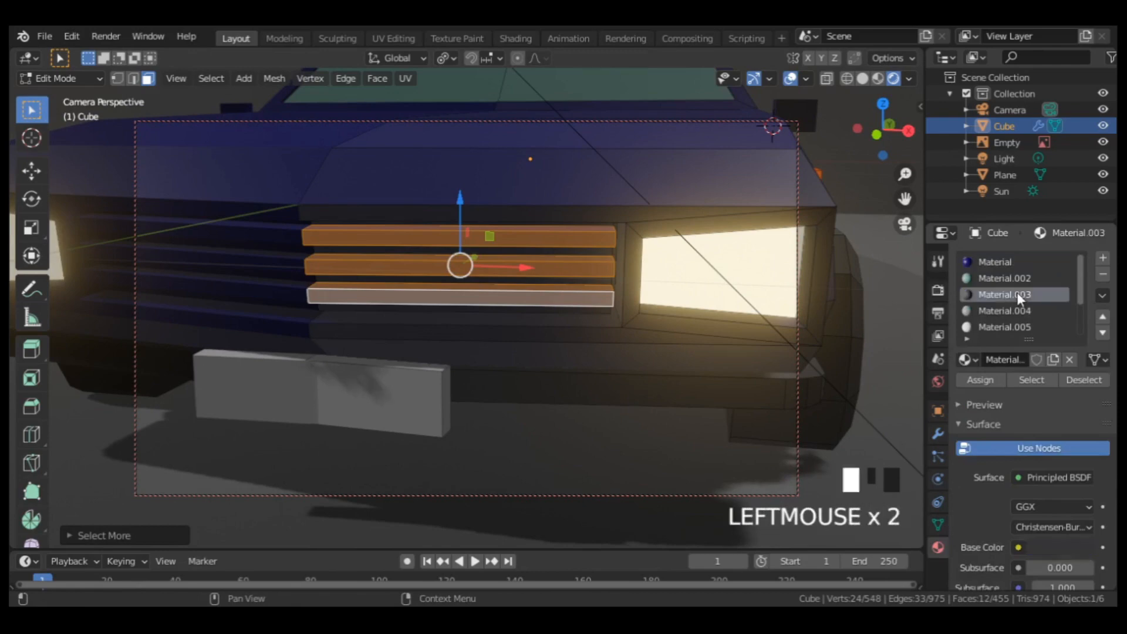
{"action": "left_click", "coordinate": [987, 378]}
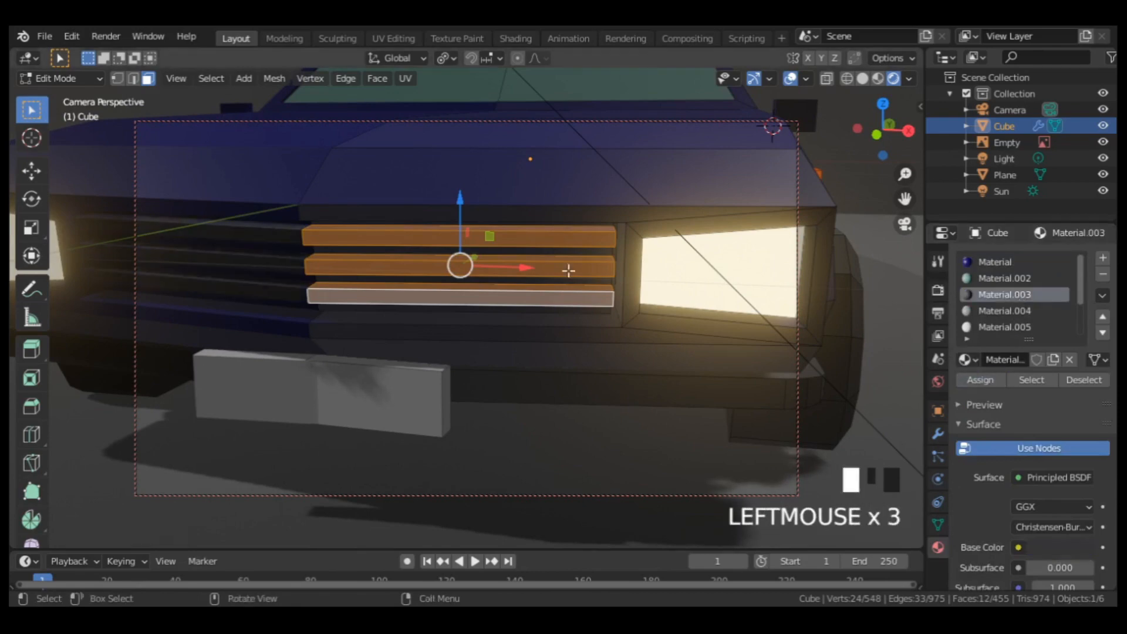
{"action": "key", "text": "Tab"}
Step: Enable Clipping on the car's Mirror modifier and inset the rear hood face in front of the windshield
{"action": "middle_click_drag", "start_coordinate": [577, 265], "coordinate": [544, 304]}
{"action": "scroll", "coordinate": [610, 297], "scroll_direction": "down", "scroll_amount": 1}
{"action": "scroll", "coordinate": [546, 305], "scroll_direction": "up", "scroll_amount": 2}
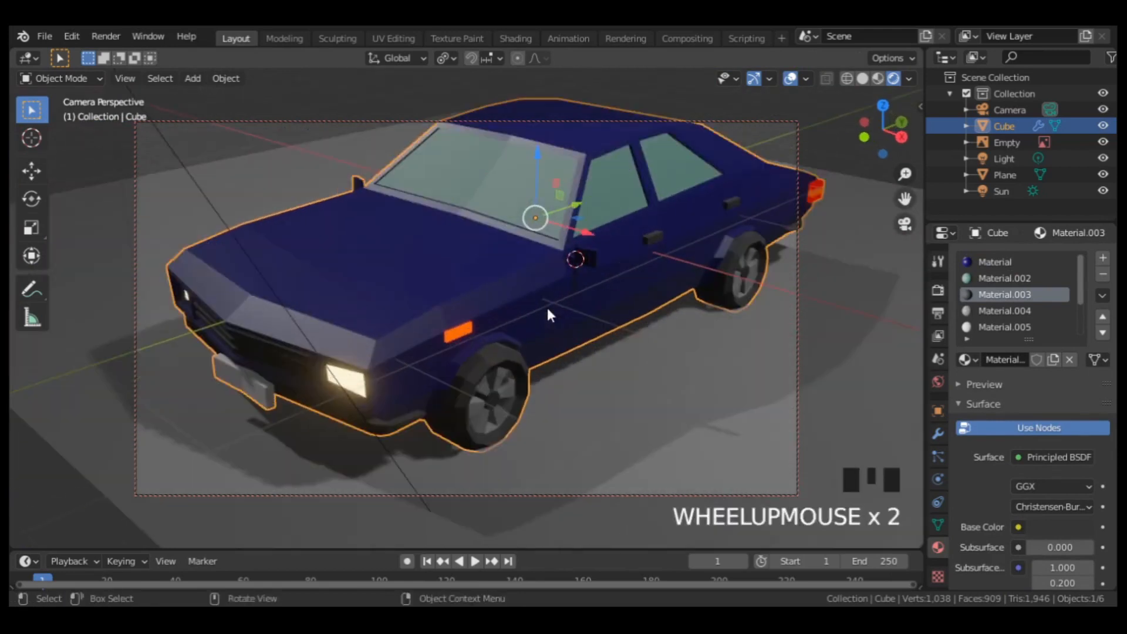
{"action": "key", "text": "Tab"}
{"action": "left_click", "coordinate": [432, 251]}
{"action": "middle_click_drag", "start_coordinate": [433, 251], "coordinate": [464, 261]}
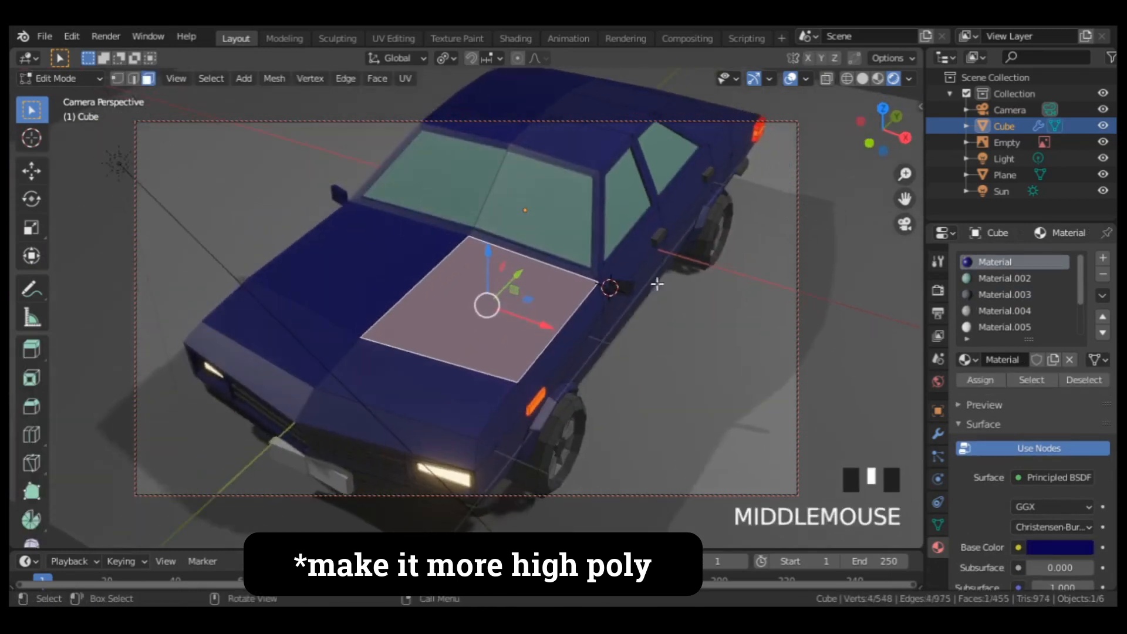
{"action": "scroll", "coordinate": [469, 305], "scroll_direction": "up", "scroll_amount": 2}
{"action": "left_click", "coordinate": [938, 435]}
{"action": "left_click", "coordinate": [1016, 388]}
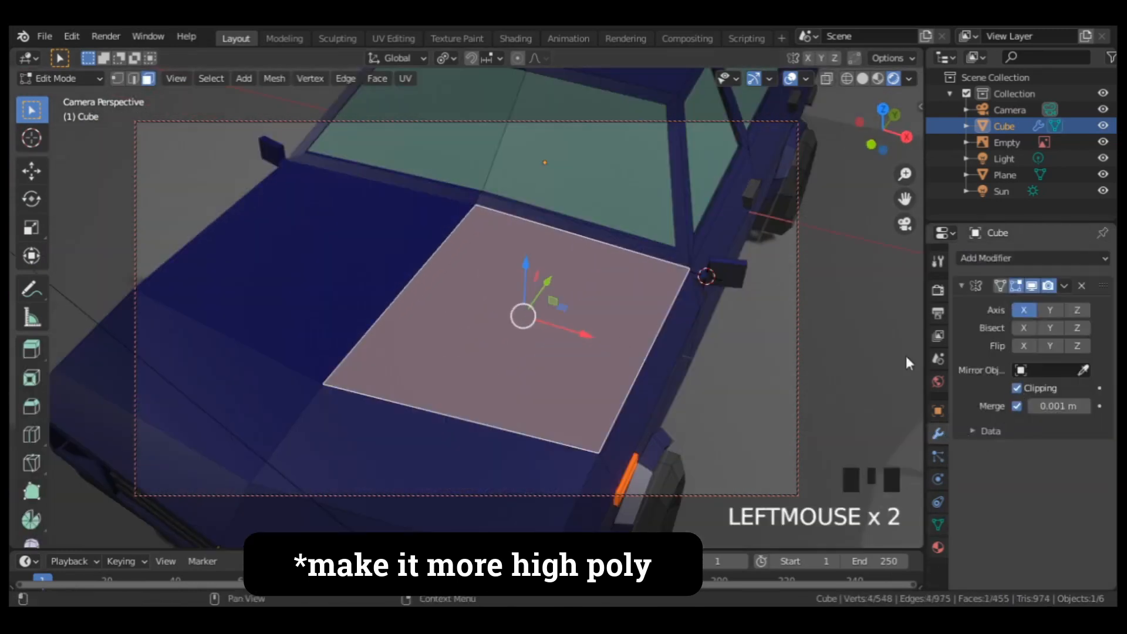
{"action": "key", "text": "i"}
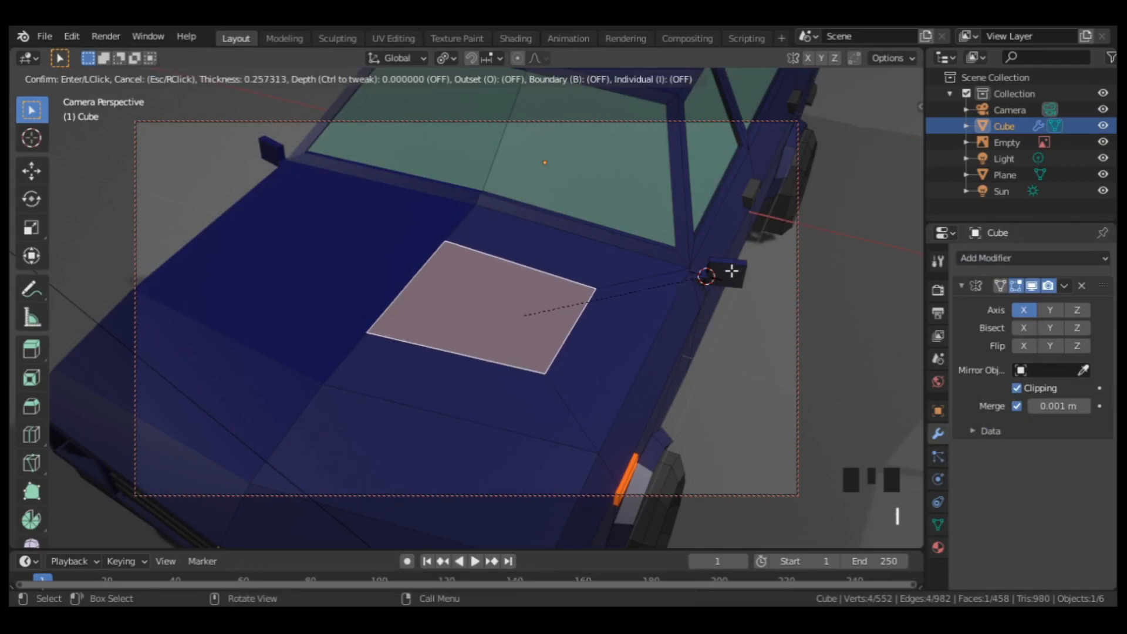
{"action": "left_click", "coordinate": [738, 256]}
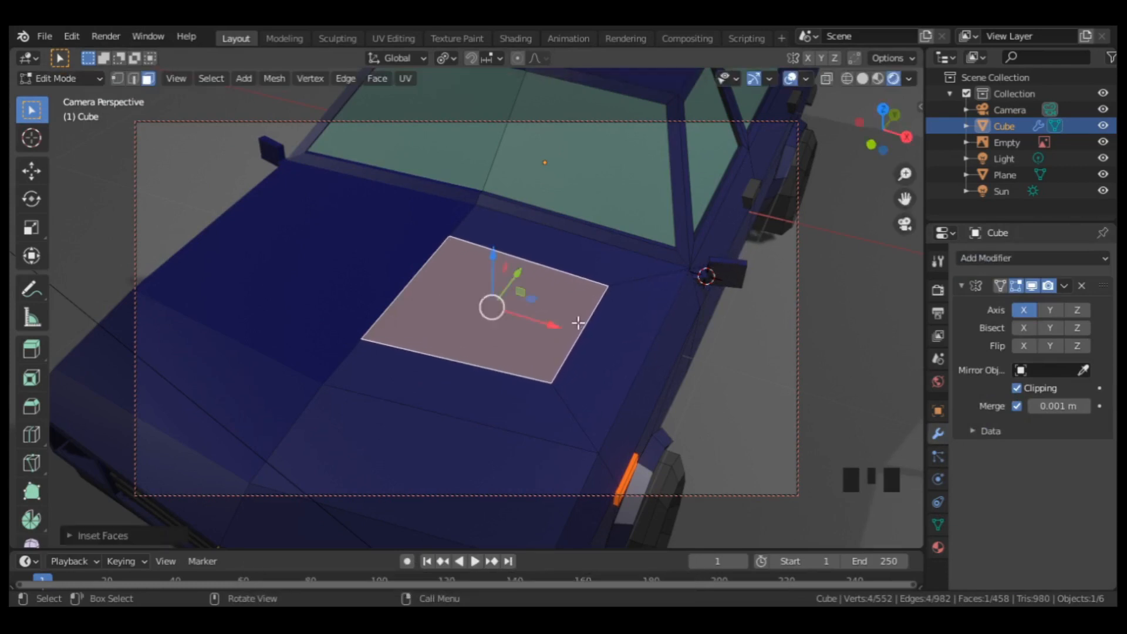
Step: Move the inset hood face's outer edge inward along X and its rear edge toward the windshield along Y
{"action": "key", "text": "2"}
{"action": "left_click", "coordinate": [581, 326]}
{"action": "left_click_drag", "start_coordinate": [634, 347], "coordinate": [563, 329]}
{"action": "left_click", "coordinate": [516, 253]}
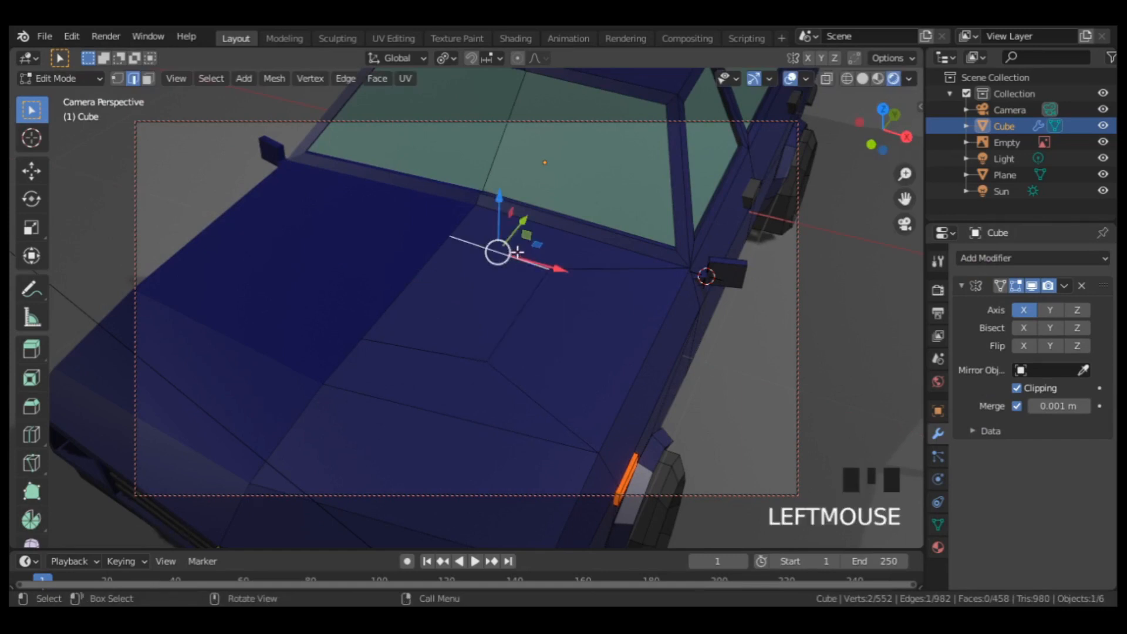
{"action": "left_click_drag", "start_coordinate": [520, 226], "coordinate": [530, 212]}
Step: Extrude the reshaped hood face upward and scale down its top to form a tapered scoop
{"action": "key", "text": "3"}
{"action": "left_click", "coordinate": [470, 297]}
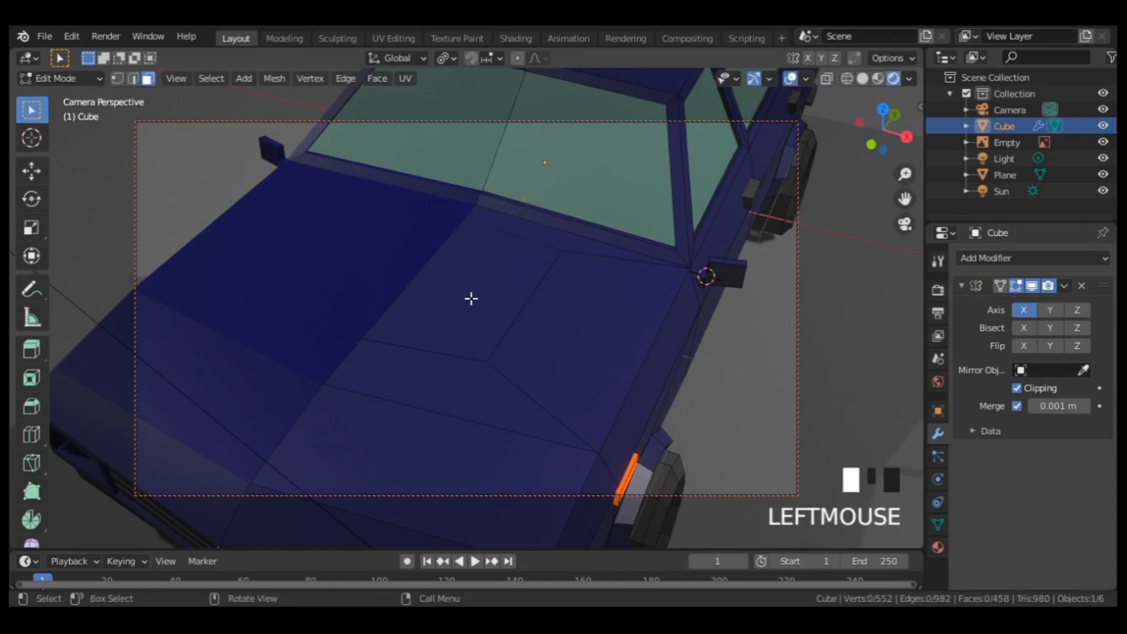
{"action": "key", "text": "e"}
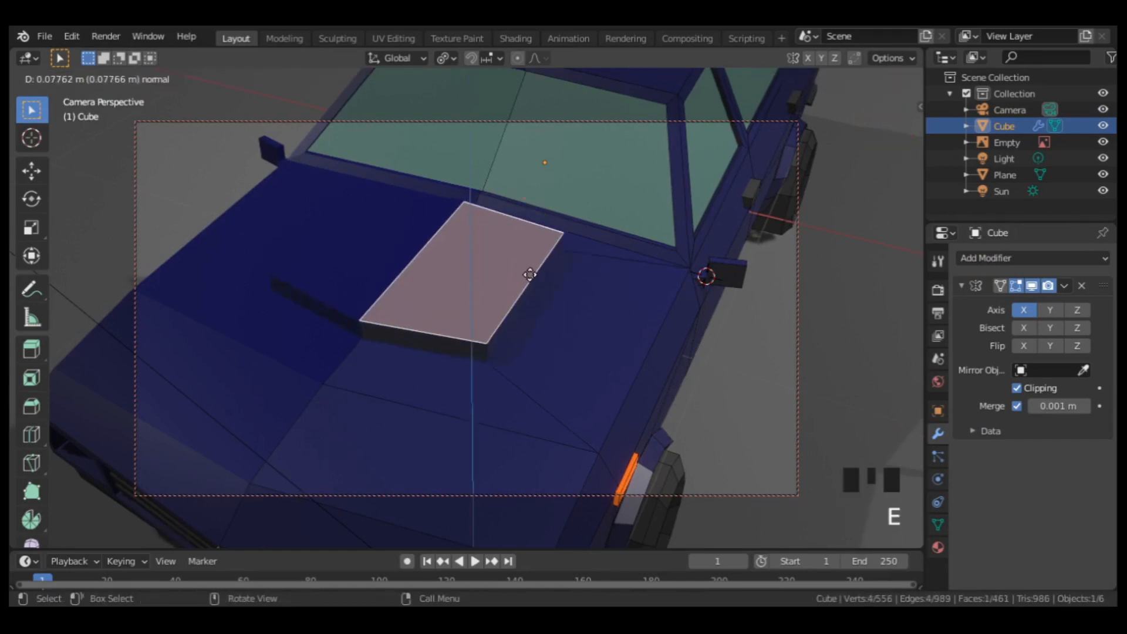
{"action": "left_click", "coordinate": [587, 269]}
{"action": "key", "text": "s"}
{"action": "left_click", "coordinate": [602, 272]}
Step: Inset the hood scoop's front face by about 0.024 and extrude it backward about 0.124 m along global Y
{"action": "key", "text": "3"}
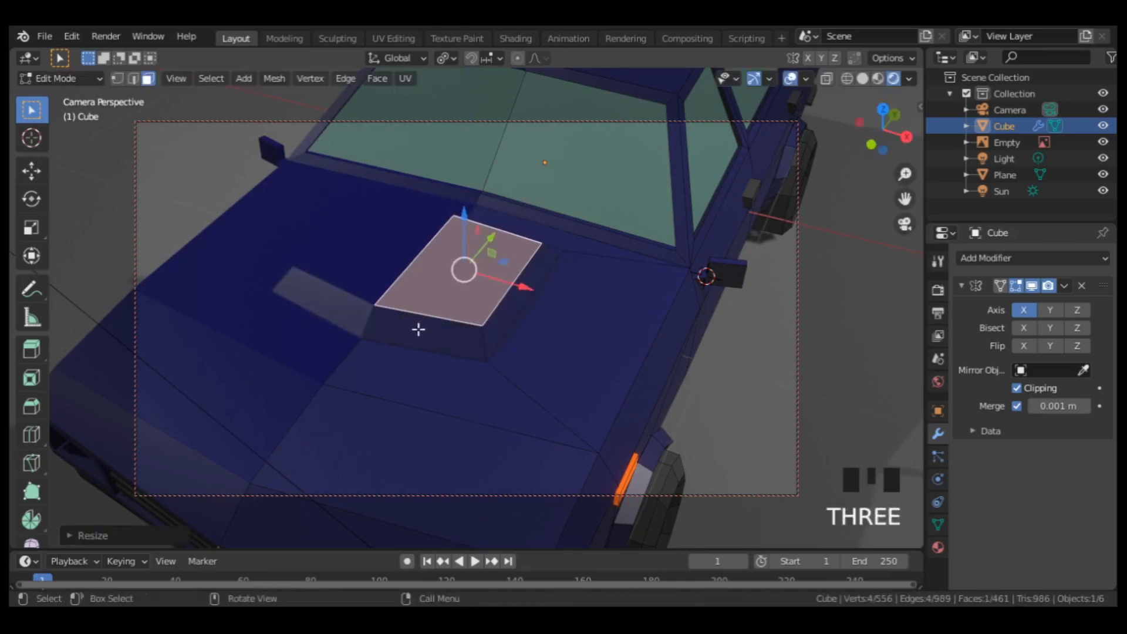
{"action": "left_click", "coordinate": [420, 330]}
{"action": "key", "text": "i"}
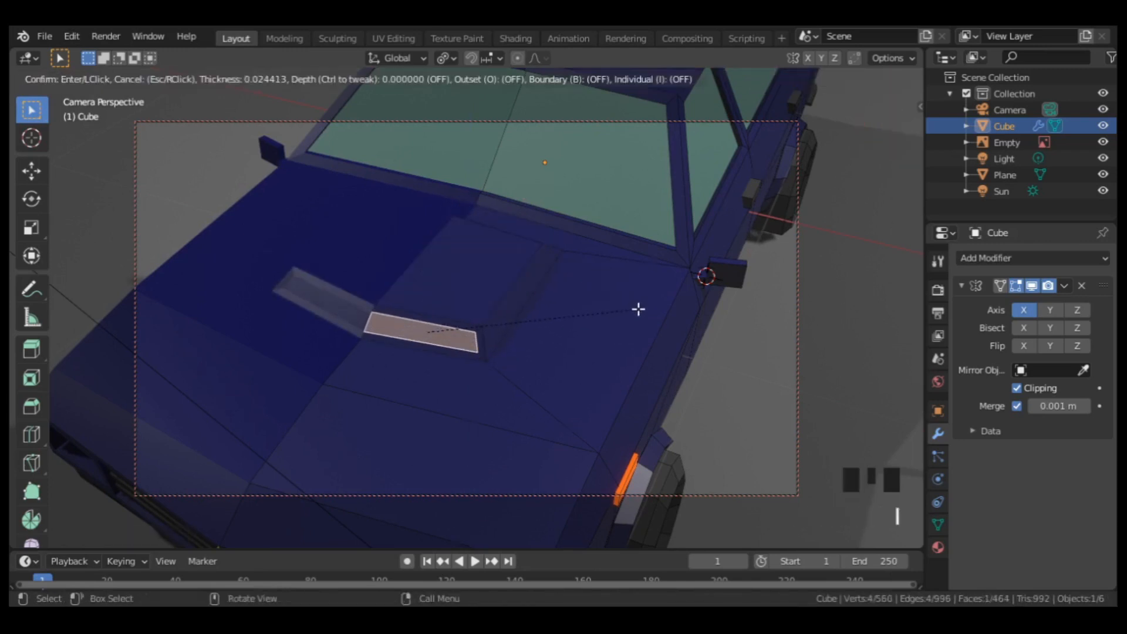
{"action": "left_click", "coordinate": [639, 309]}
{"action": "key", "text": "e"}
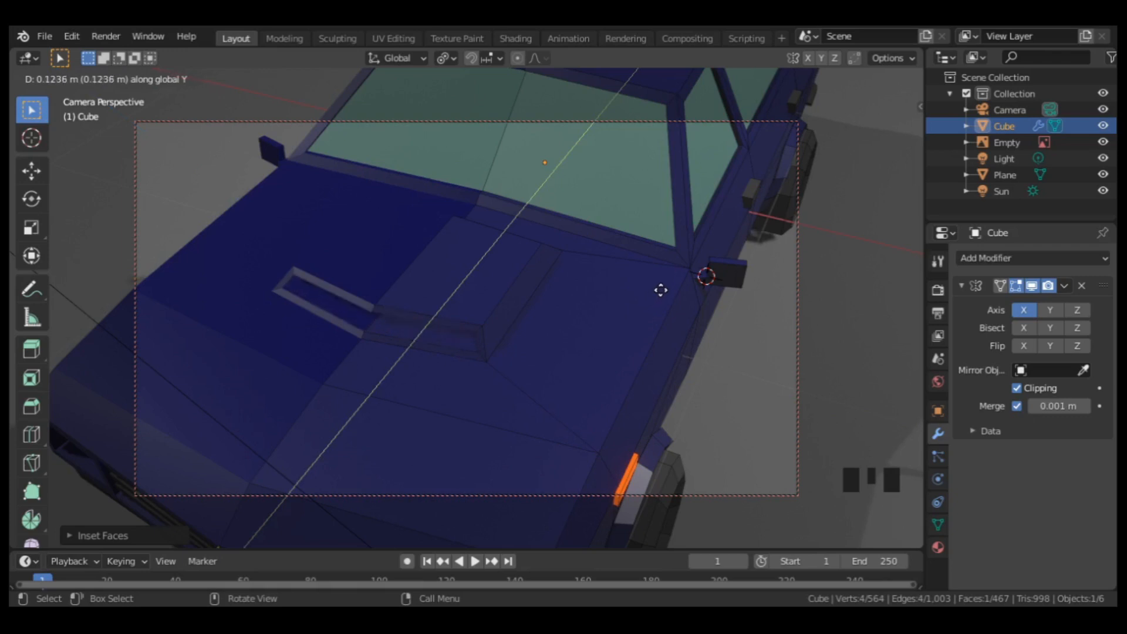
{"action": "left_click", "coordinate": [660, 290]}
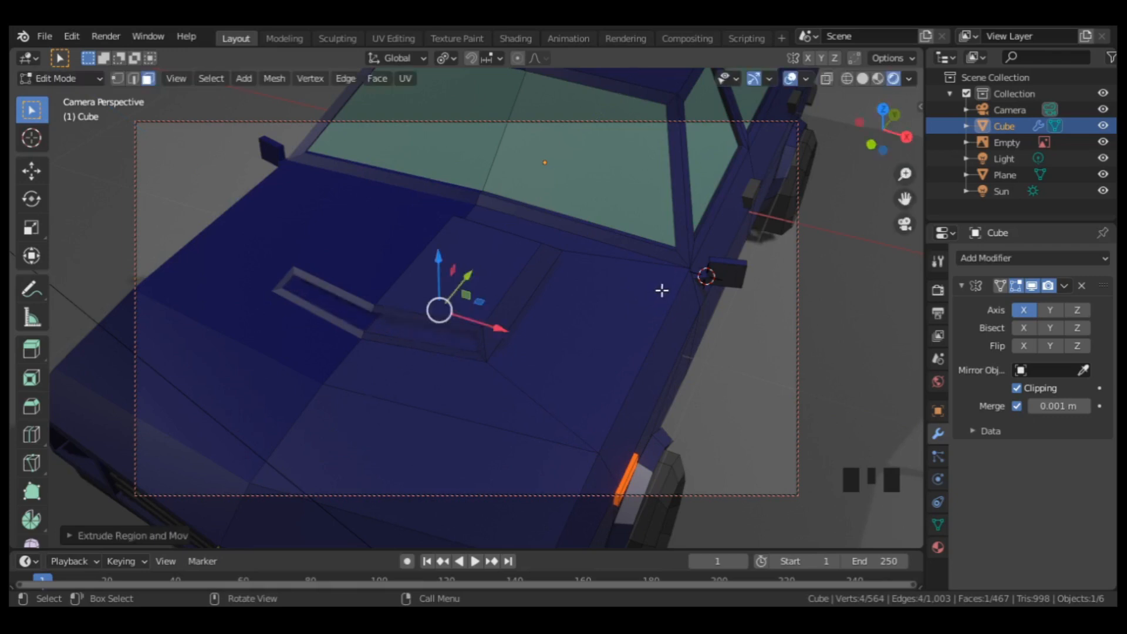
Step: Grow the selection to the scoop opening's inner faces and assign the grey Material.004 to them
{"action": "key", "text": "ctrl+KP_Add"}
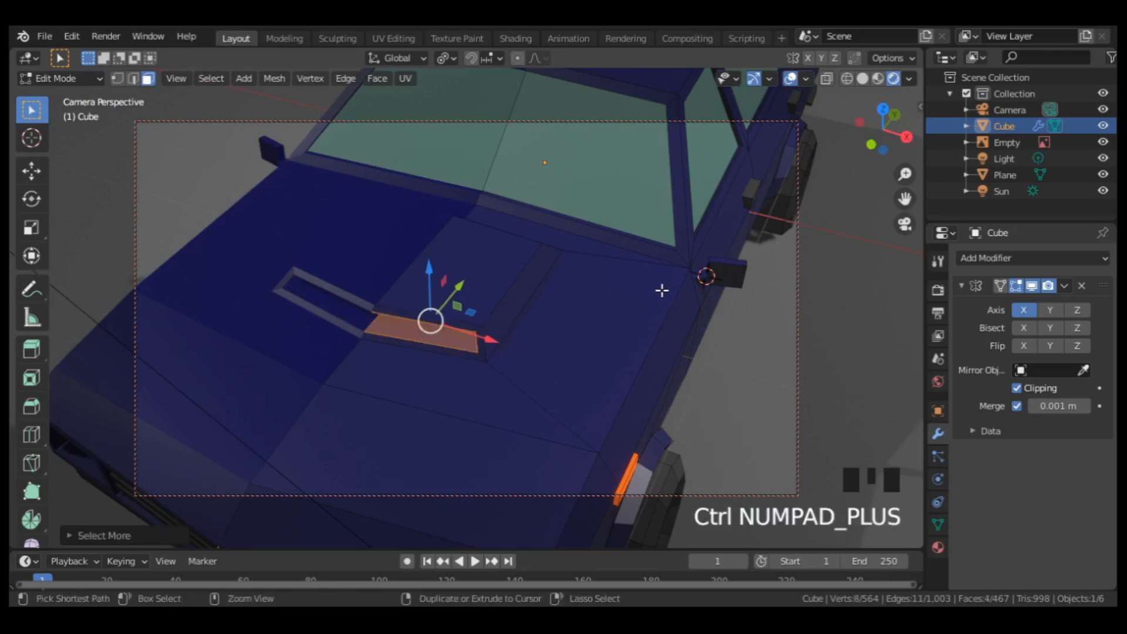
{"action": "left_click", "coordinate": [937, 547]}
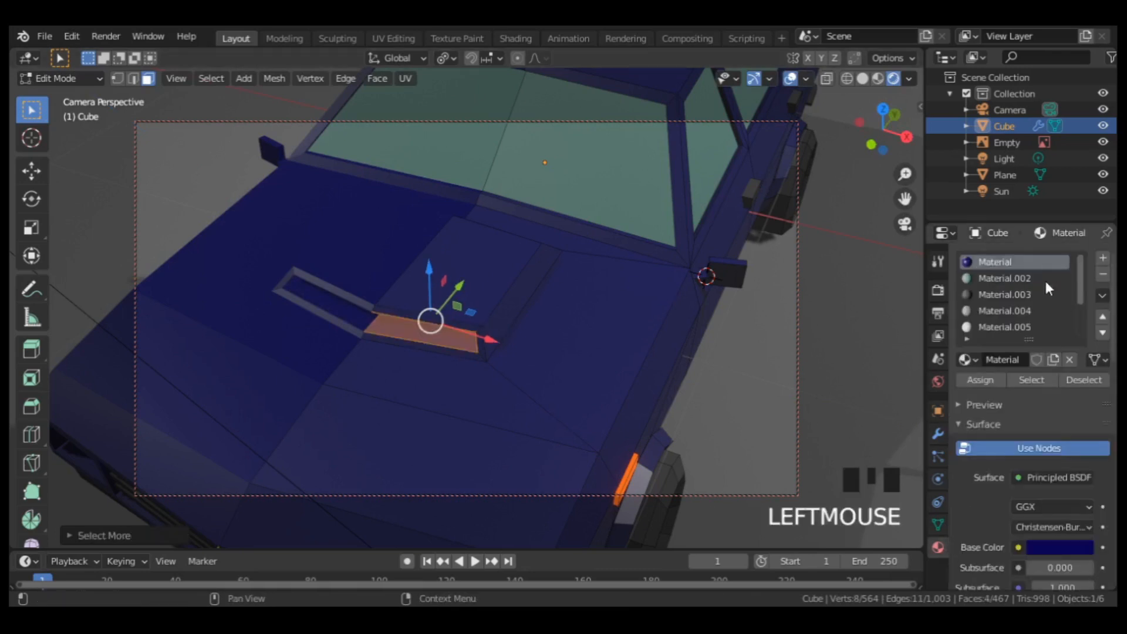
{"action": "left_click", "coordinate": [997, 311]}
{"action": "left_click", "coordinate": [984, 380]}
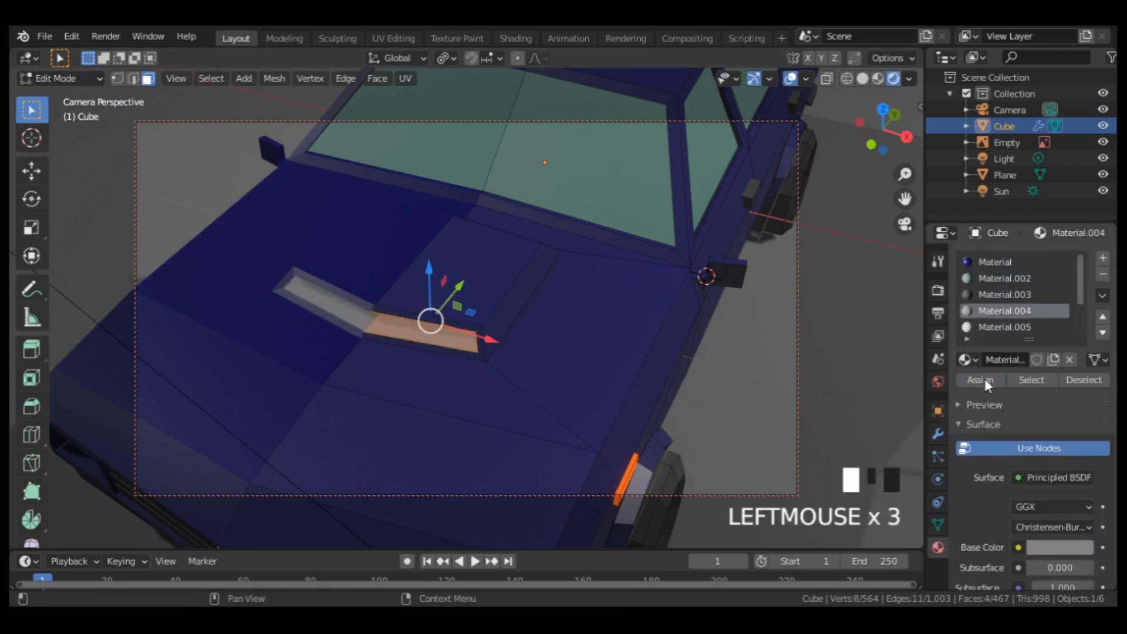
Step: Select the hood's side and front border edges, rip them with fill, and offset them about -0.019 m along global Z
{"action": "mouse_move", "coordinate": [510, 306]}
{"action": "middle_mouse_down"}
{"action": "mouse_move", "coordinate": [530, 359]}
{"action": "mouse_move", "coordinate": [505, 335]}
{"action": "mouse_move", "coordinate": [516, 297]}
{"action": "middle_mouse_up"}
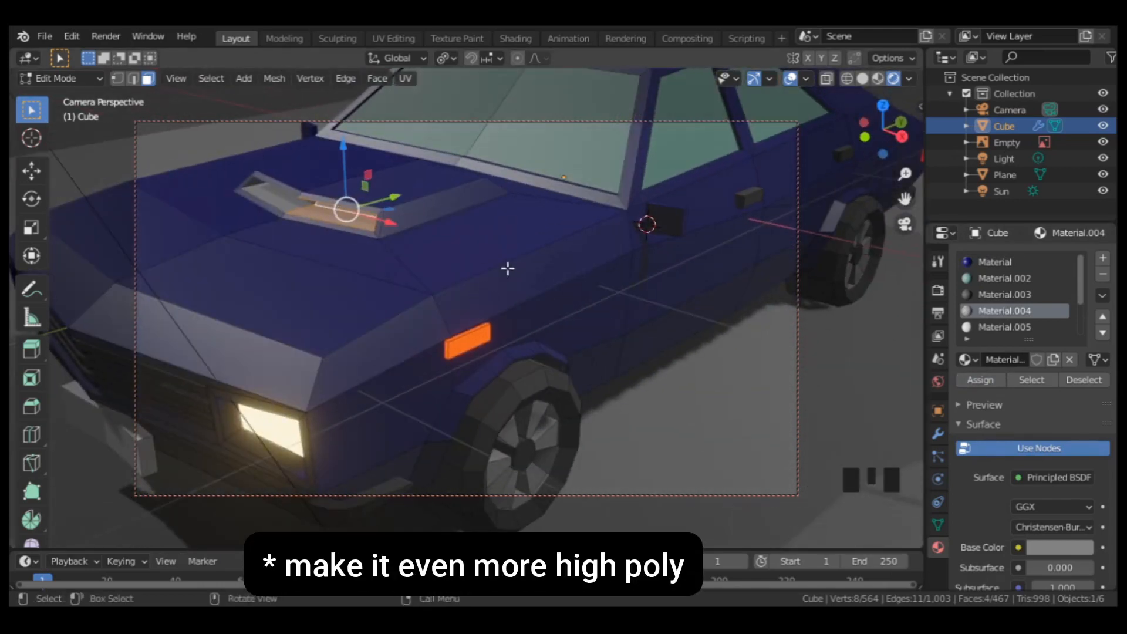
{"action": "key", "text": "2"}
{"action": "left_click", "coordinate": [432, 295]}
{"action": "left_click", "coordinate": [363, 331], "text": "shift"}
{"action": "left_click", "coordinate": [289, 344], "text": "shift"}
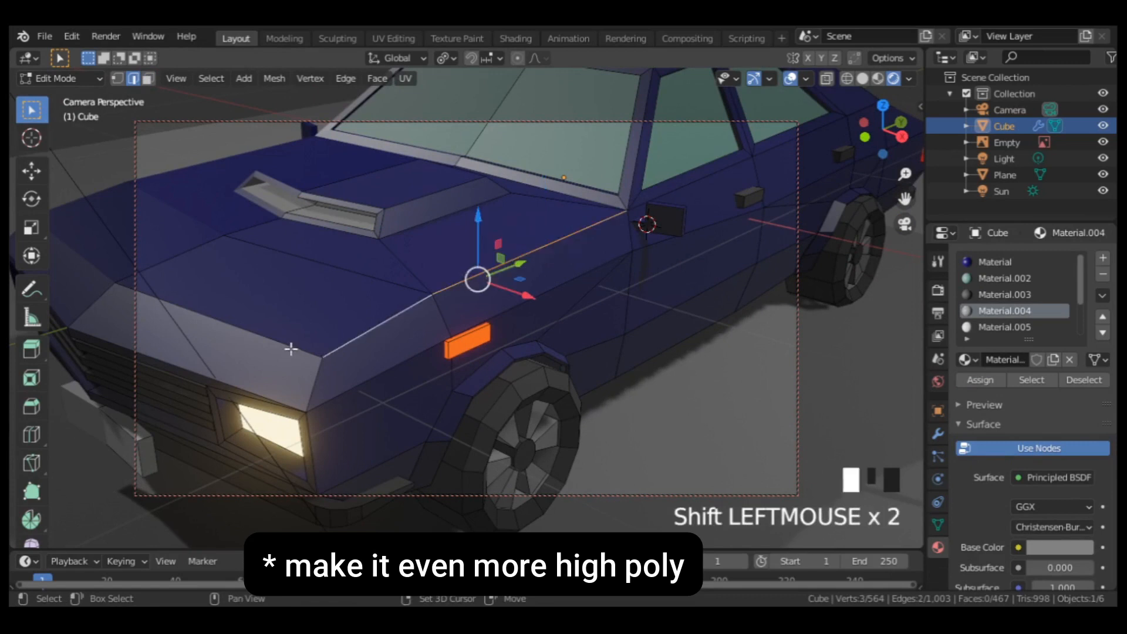
{"action": "scroll", "coordinate": [368, 334], "scroll_direction": "down", "scroll_amount": 2}
{"action": "middle_click_drag", "start_coordinate": [367, 335], "coordinate": [503, 339]}
{"action": "key", "text": "alt+v"}
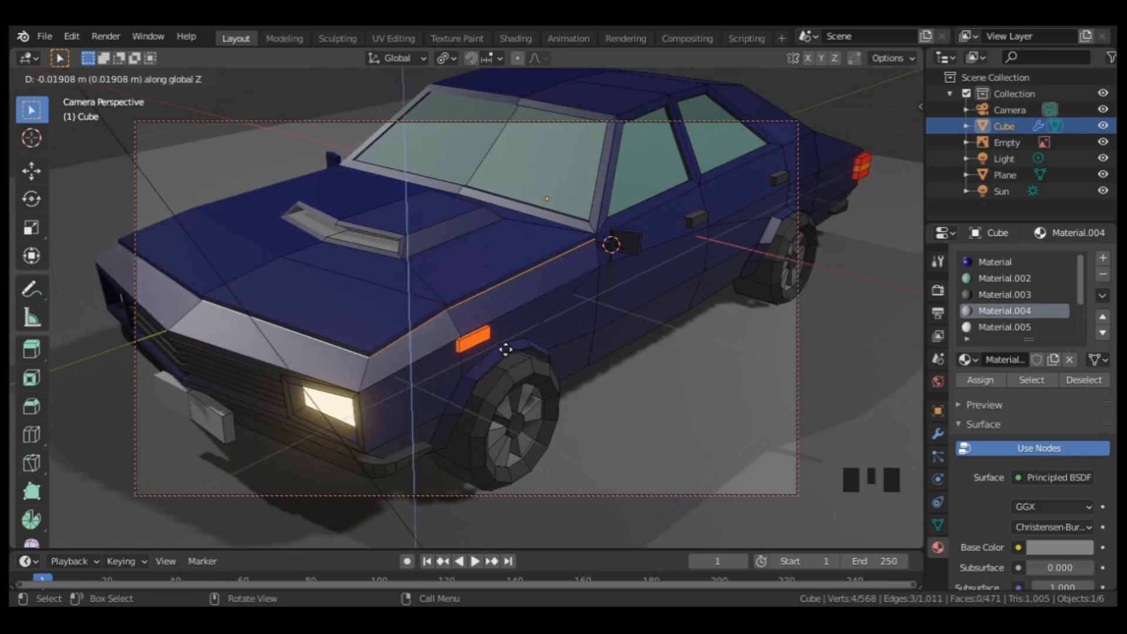
{"action": "left_click", "coordinate": [507, 350]}
Step: Select the three thin gap faces along the hood's side and front border and assign the dark Material.003 to them
{"action": "scroll", "coordinate": [505, 349], "scroll_direction": "up", "scroll_amount": 2}
{"action": "middle_click_drag", "start_coordinate": [492, 332], "coordinate": [513, 305]}
{"action": "key", "text": "3"}
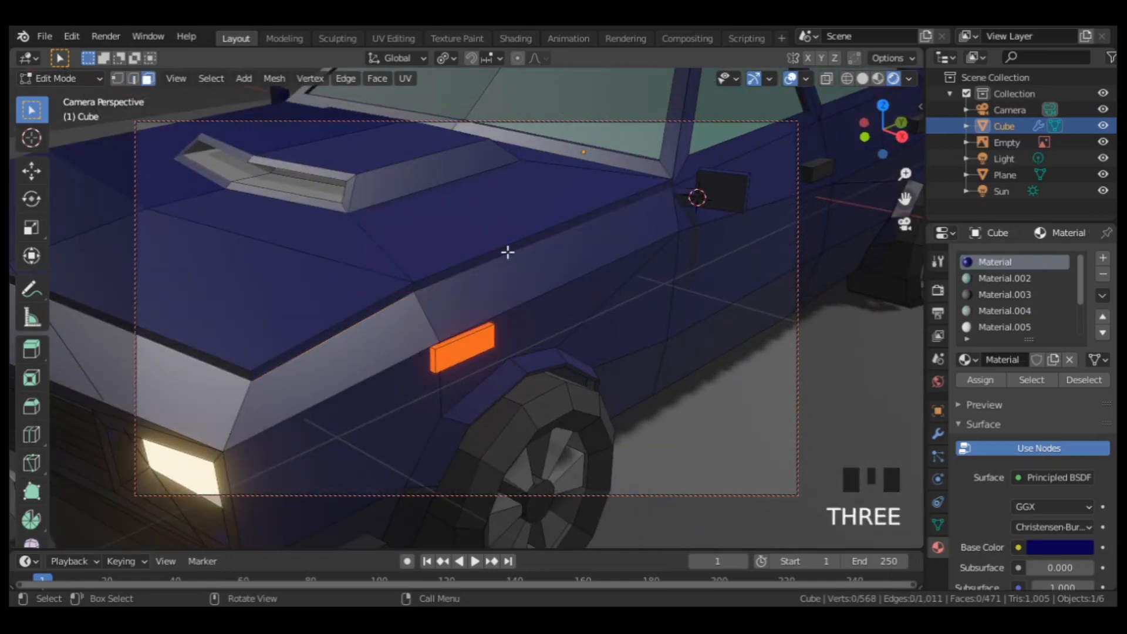
{"action": "left_click", "coordinate": [483, 267]}
{"action": "left_click", "coordinate": [381, 303], "text": "shift"}
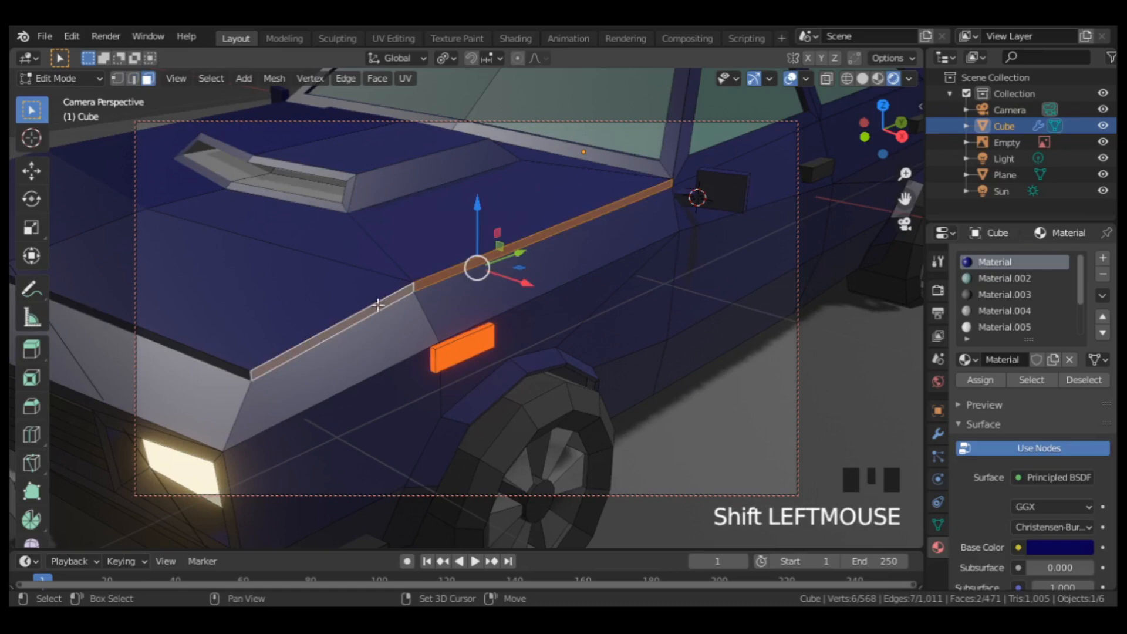
{"action": "left_click", "coordinate": [224, 357], "text": "shift"}
{"action": "left_click", "coordinate": [970, 295]}
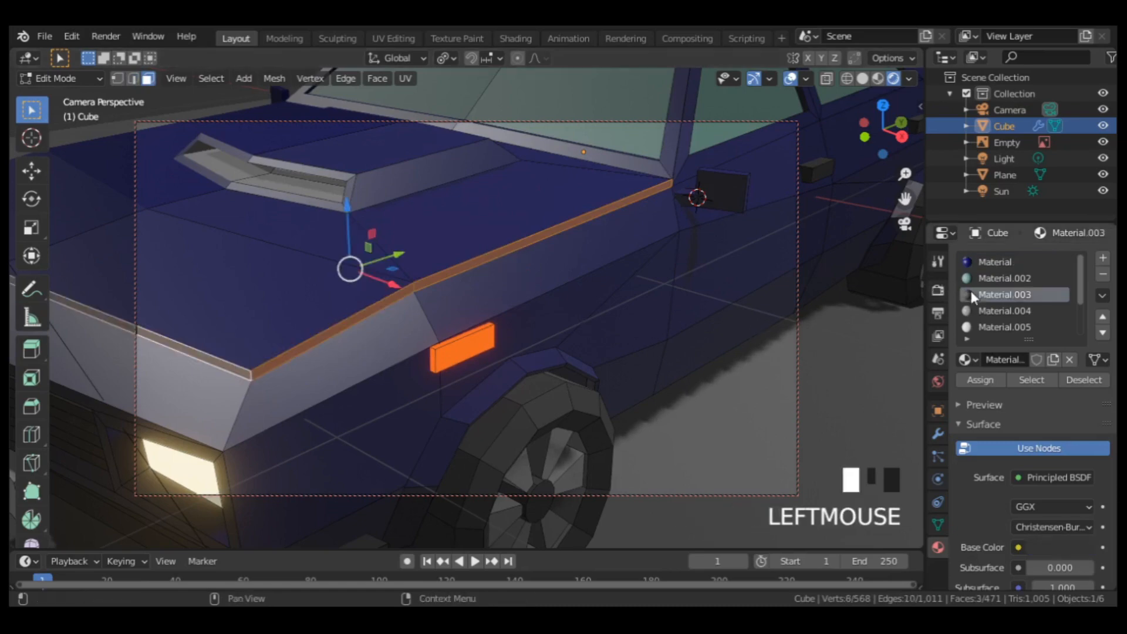
{"action": "left_click", "coordinate": [966, 374]}
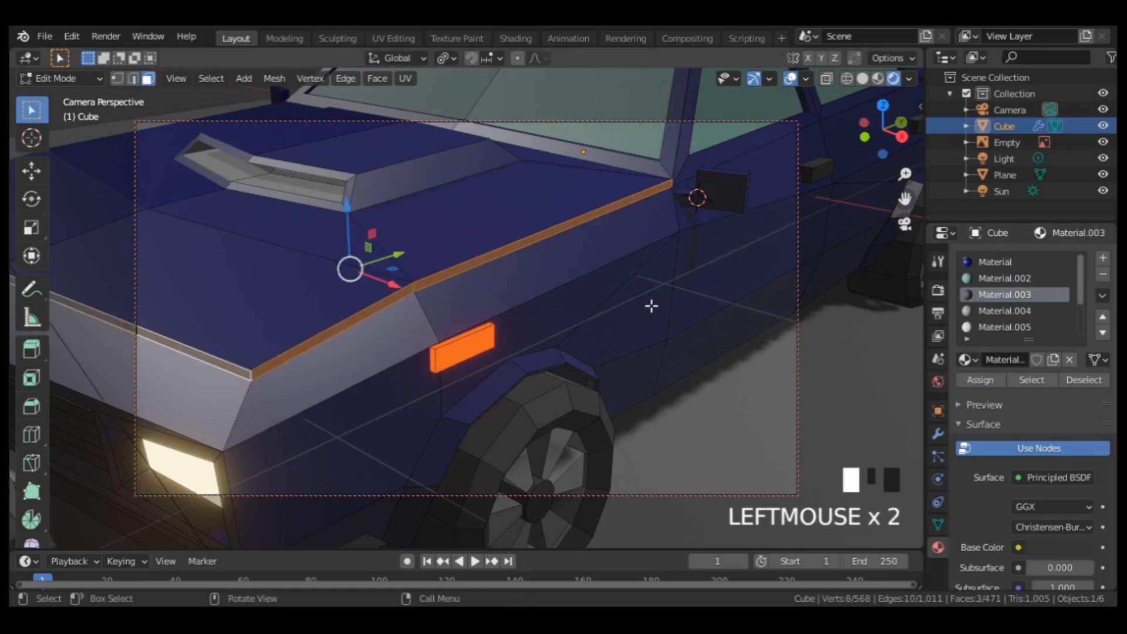
{"action": "key", "text": "Tab"}
Step: Select the vertical edges along the front and middle door seams on the car's side, down to the sill
{"action": "middle_click_drag", "start_coordinate": [652, 306], "coordinate": [653, 252]}
{"action": "key", "text": "Tab"}
{"action": "key", "text": "2"}
{"action": "left_click", "coordinate": [590, 215]}
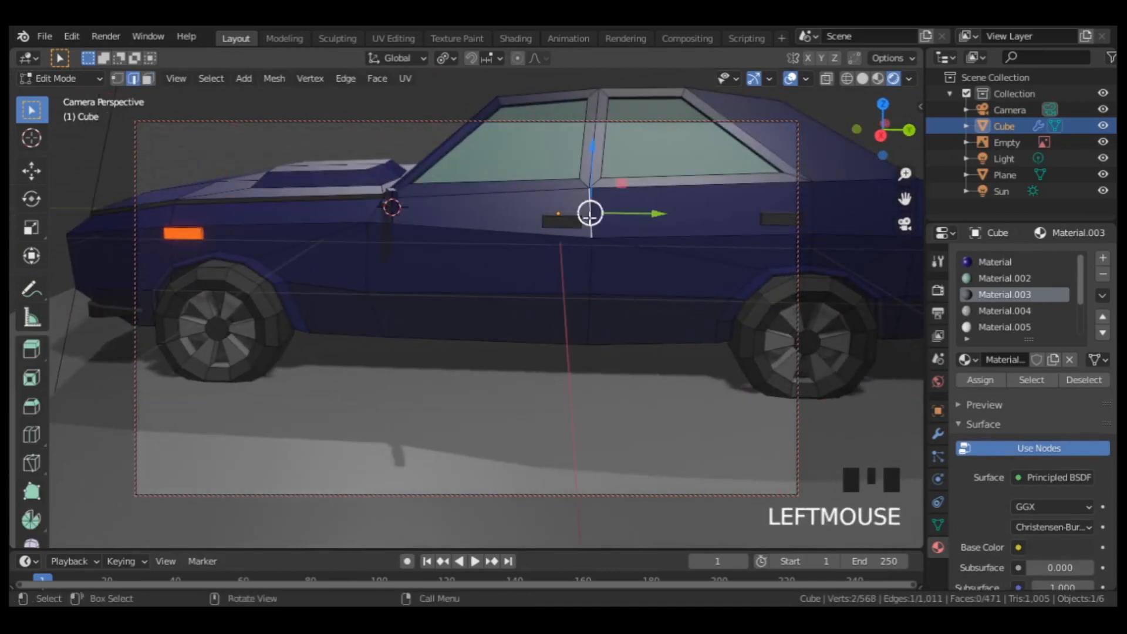
{"action": "left_click", "coordinate": [593, 319], "text": "shift"}
{"action": "left_click", "coordinate": [587, 317], "text": "shift"}
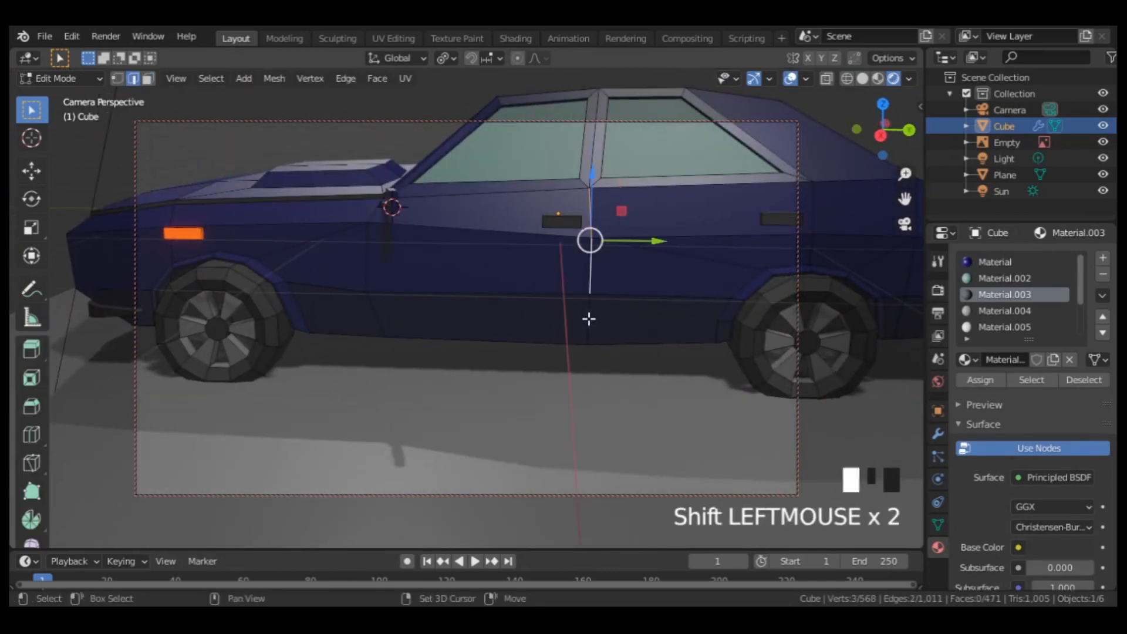
{"action": "left_click", "coordinate": [365, 243], "text": "shift"}
{"action": "left_click", "coordinate": [374, 319], "text": "shift"}
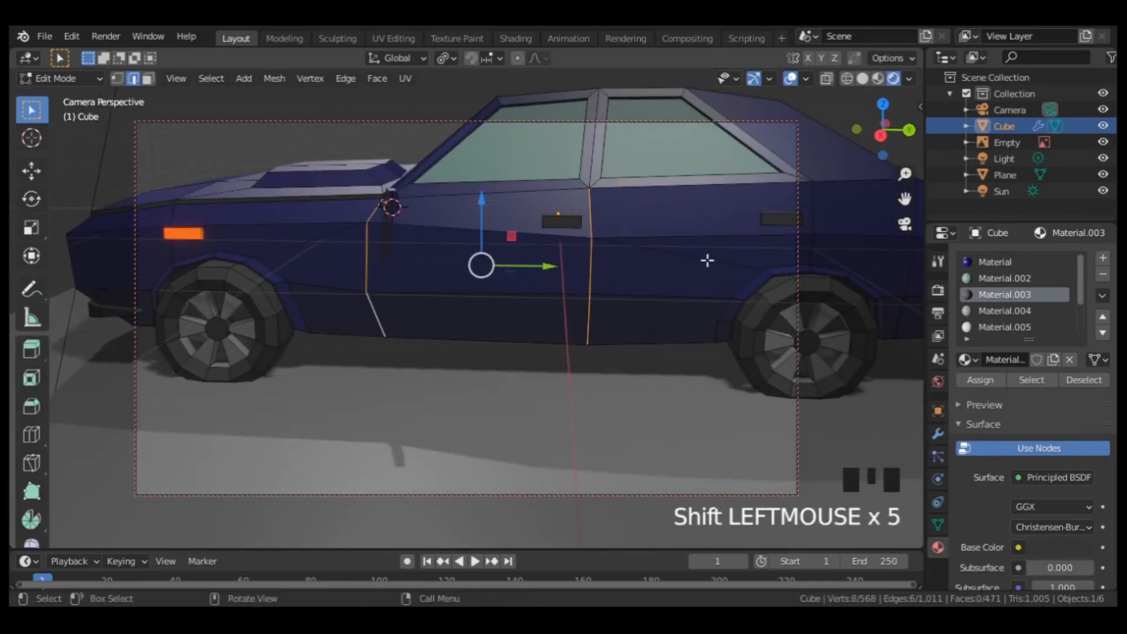
Step: Add the rear door seam edges above the wheel arch and the edge up the middle window pillar to the selection
{"action": "middle_click_drag", "start_coordinate": [706, 259], "coordinate": [646, 259]}
{"action": "left_click", "coordinate": [678, 203], "text": "shift"}
{"action": "left_click", "coordinate": [671, 254], "text": "shift"}
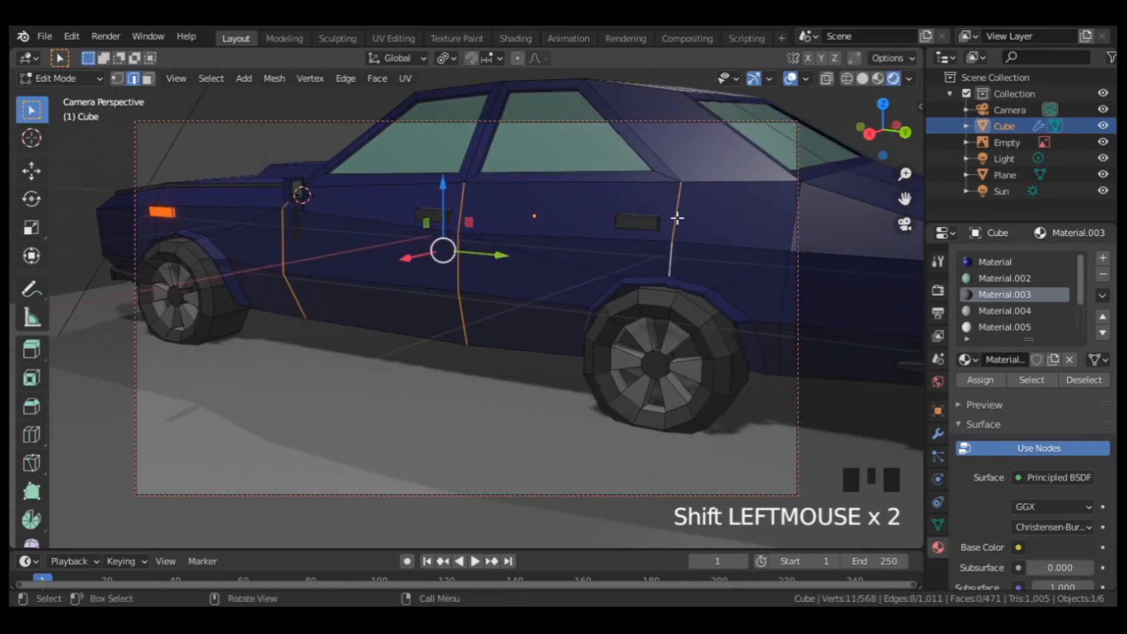
{"action": "middle_click_drag", "start_coordinate": [674, 219], "coordinate": [722, 279]}
{"action": "scroll", "coordinate": [741, 175], "scroll_direction": "down", "scroll_amount": 2}
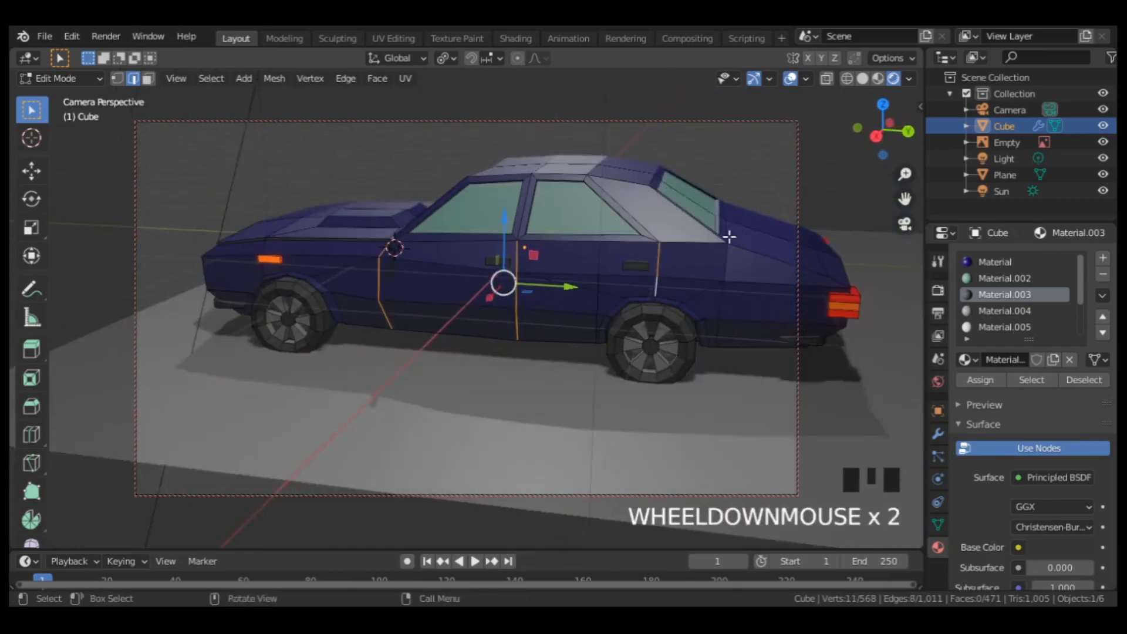
{"action": "middle_click_drag", "start_coordinate": [741, 175], "coordinate": [564, 232]}
{"action": "left_click", "coordinate": [598, 244], "text": "shift"}
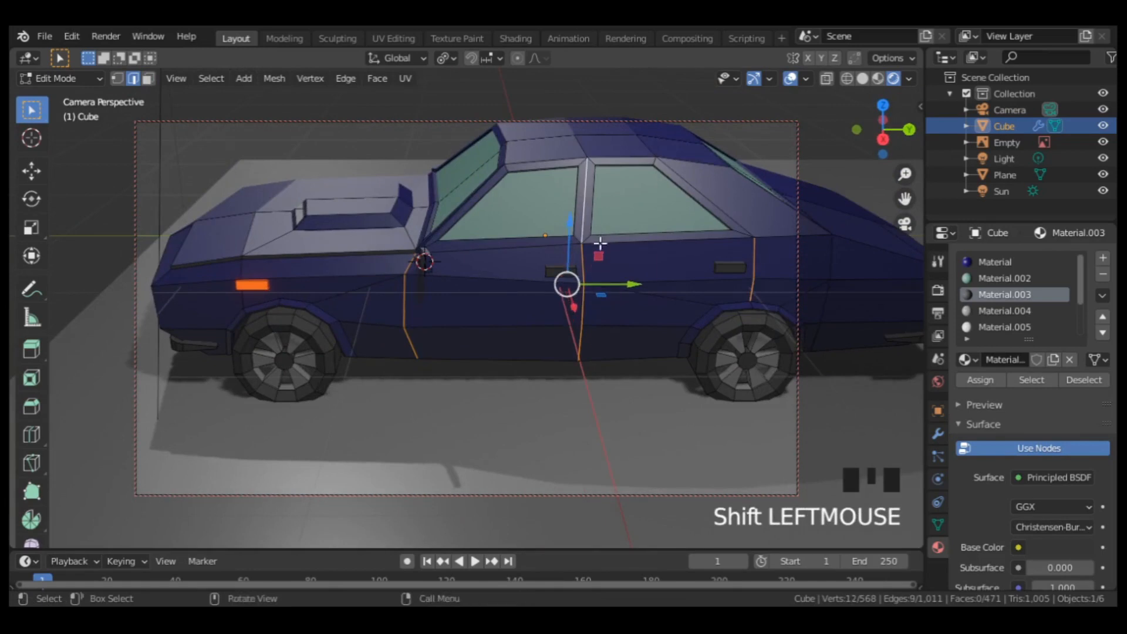
Step: Rip the selected door seam edges with fill and offset them about 0.020 m along global Y
{"action": "scroll", "coordinate": [596, 245], "scroll_direction": "up", "scroll_amount": 2}
{"action": "key", "text": "alt+v"}
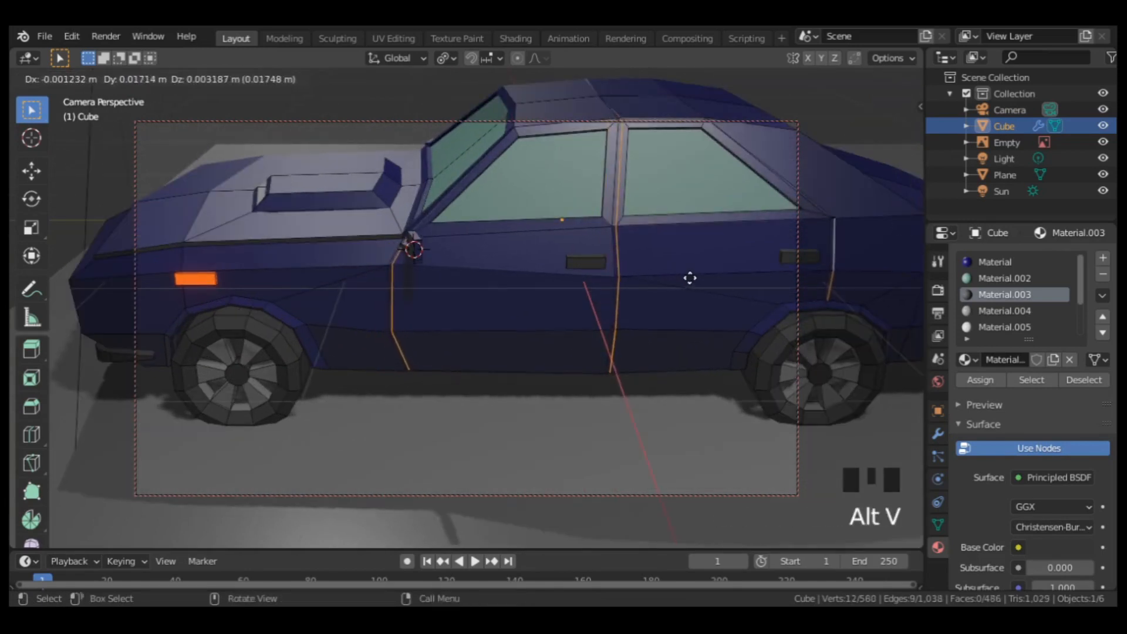
{"action": "key", "text": "y"}
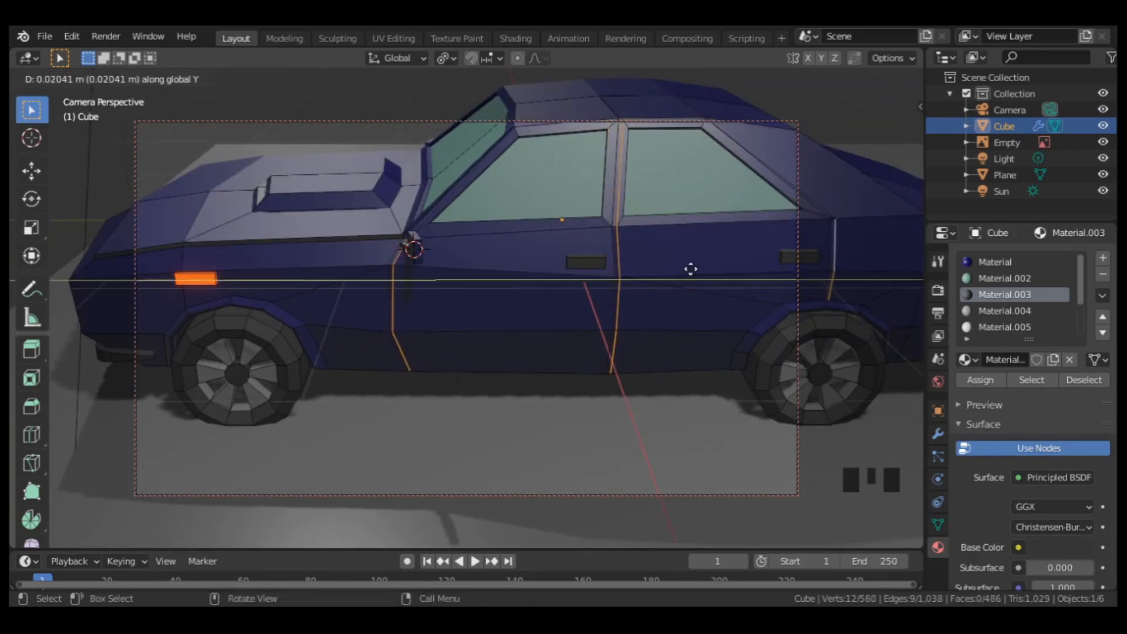
{"action": "left_click", "coordinate": [689, 269]}
Step: Select the thin gap faces along the front door seam in face mode
{"action": "key", "text": "3"}
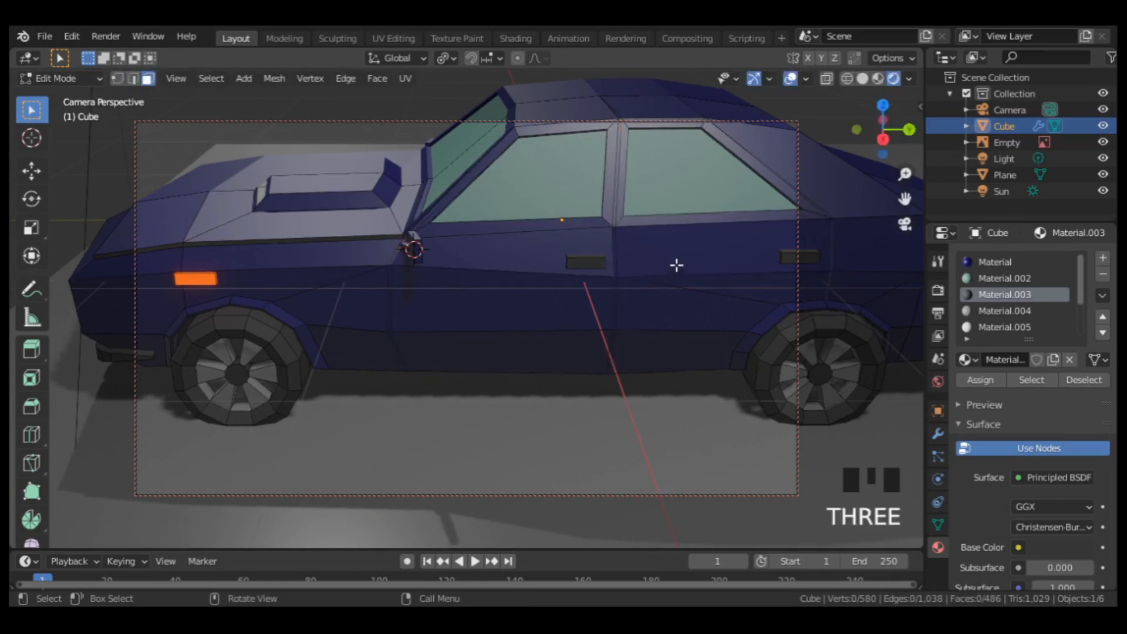
{"action": "scroll", "coordinate": [345, 241], "scroll_direction": "up", "scroll_amount": 2}
{"action": "left_click", "coordinate": [341, 253]}
{"action": "left_click", "coordinate": [346, 282], "text": "shift"}
{"action": "left_click", "coordinate": [354, 376], "text": "shift"}
{"action": "left_click", "coordinate": [346, 232], "text": "shift"}
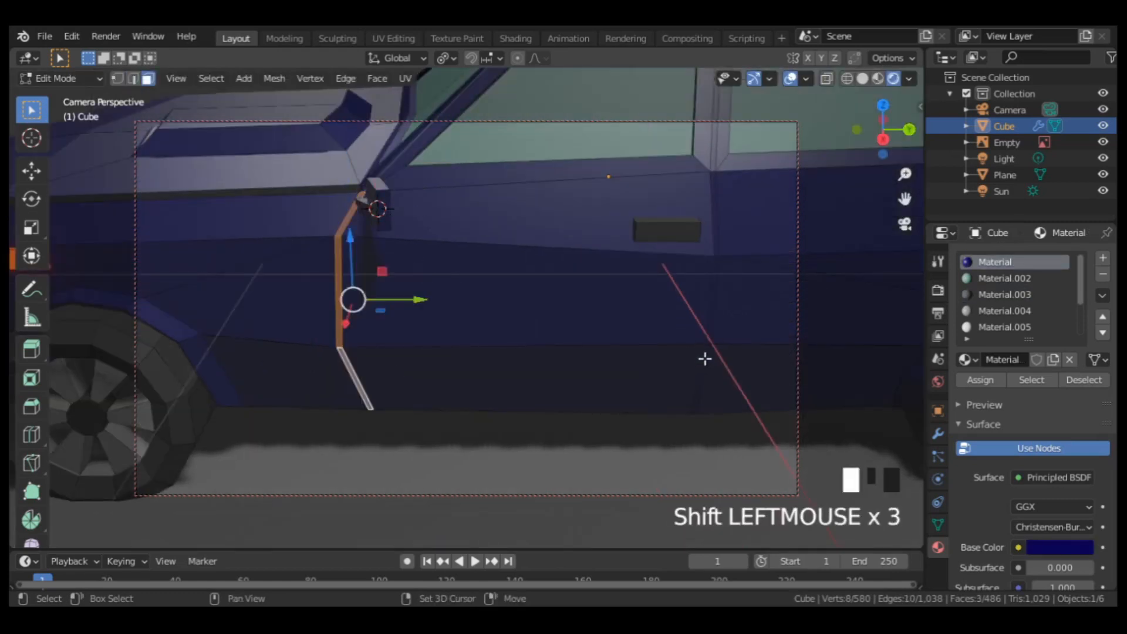
Step: Add the thin gap faces along the middle door seam, the window pillars and the rear door seam to the selection
{"action": "left_click", "coordinate": [704, 358], "text": "shift"}
{"action": "scroll", "coordinate": [659, 247], "scroll_direction": "down", "scroll_amount": 2}
{"action": "left_click", "coordinate": [658, 241], "text": "shift"}
{"action": "left_click", "coordinate": [657, 214], "text": "shift"}
{"action": "middle_click_drag", "start_coordinate": [725, 269], "coordinate": [675, 297]}
{"action": "left_click", "coordinate": [688, 257], "text": "shift"}
{"action": "left_click", "coordinate": [688, 297], "text": "shift"}
{"action": "left_click", "coordinate": [671, 370], "text": "shift"}
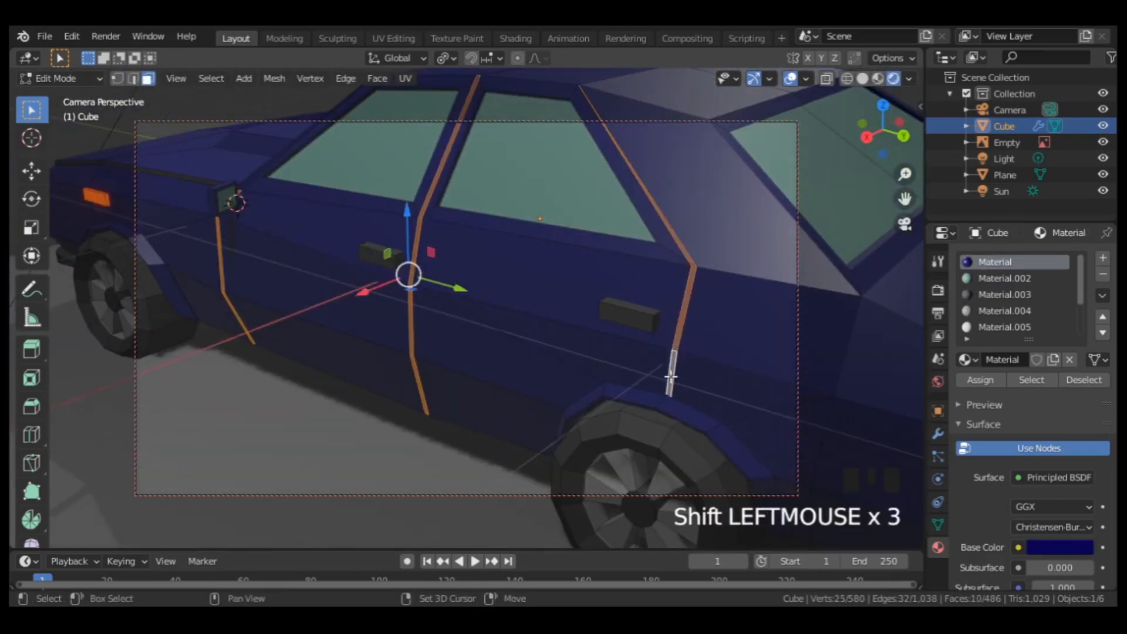
Step: Assign the dark Material.003 to the selected door gap faces and return to Object Mode
{"action": "scroll", "coordinate": [551, 319], "scroll_direction": "down", "scroll_amount": 2}
{"action": "middle_click_drag", "start_coordinate": [551, 319], "coordinate": [587, 301]}
{"action": "left_click", "coordinate": [981, 294]}
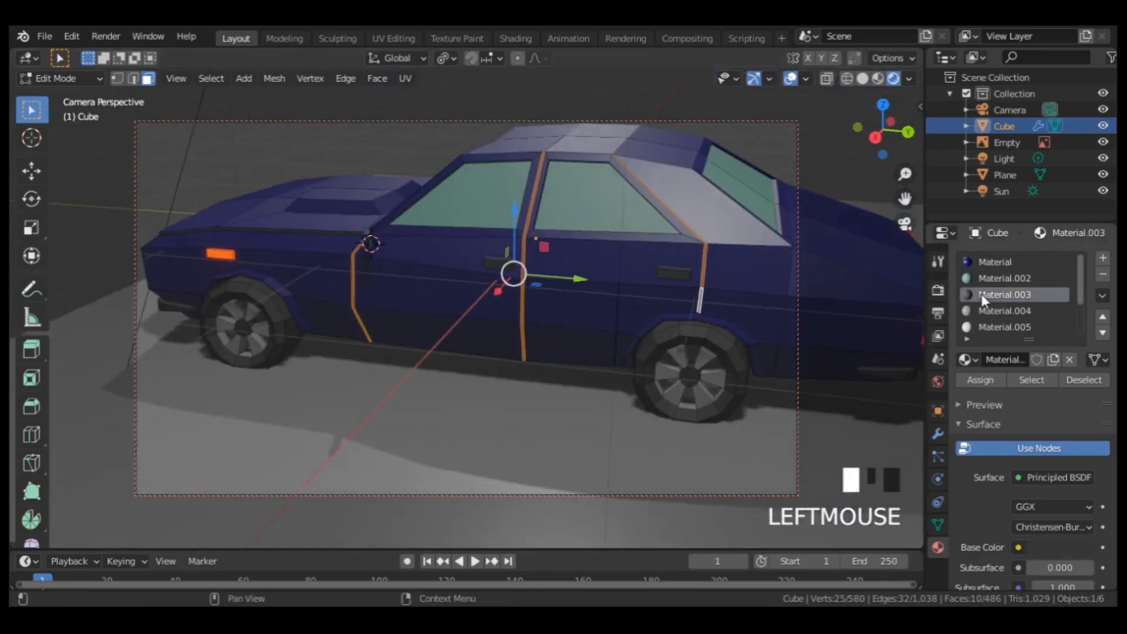
{"action": "left_click", "coordinate": [967, 379]}
{"action": "key", "text": "Tab"}
{"action": "middle_click_drag", "start_coordinate": [517, 278], "coordinate": [590, 257]}
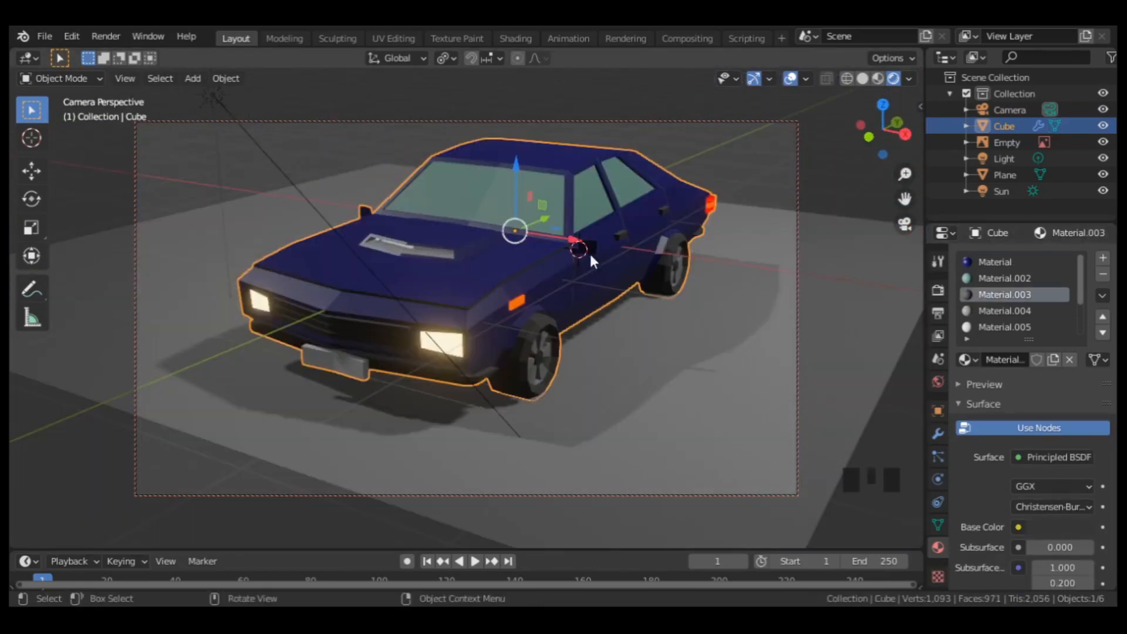
Step: Enable Ambient Occlusion with an increased distance, and enable Screen Space Reflections in the Eevee render settings
{"action": "left_click", "coordinate": [938, 290]}
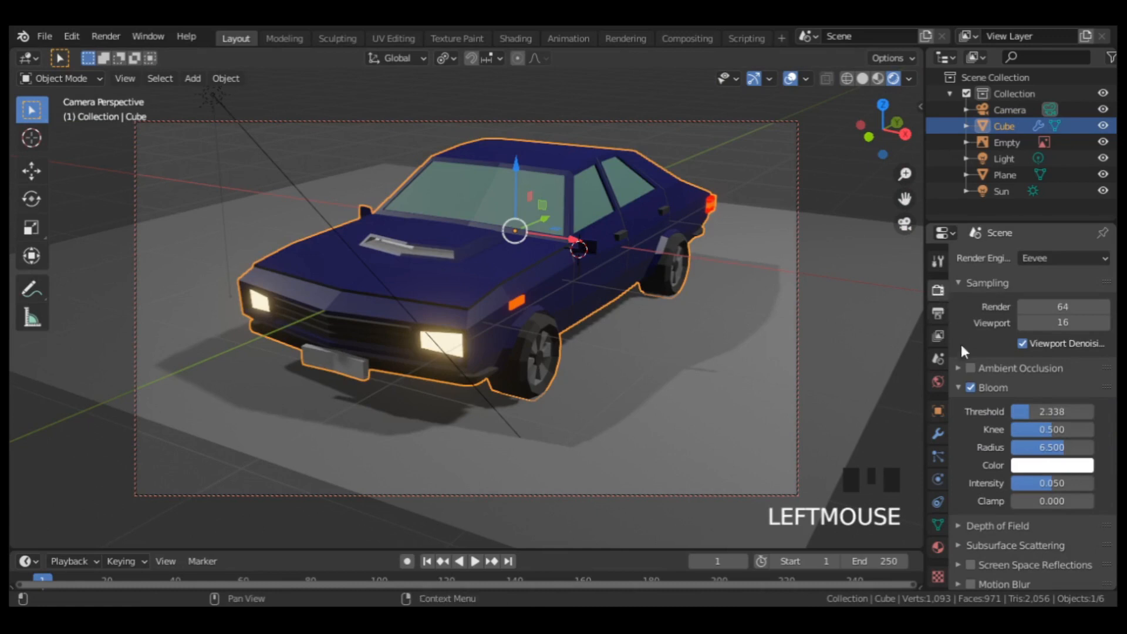
{"action": "left_click", "coordinate": [970, 368]}
{"action": "left_click", "coordinate": [958, 367]}
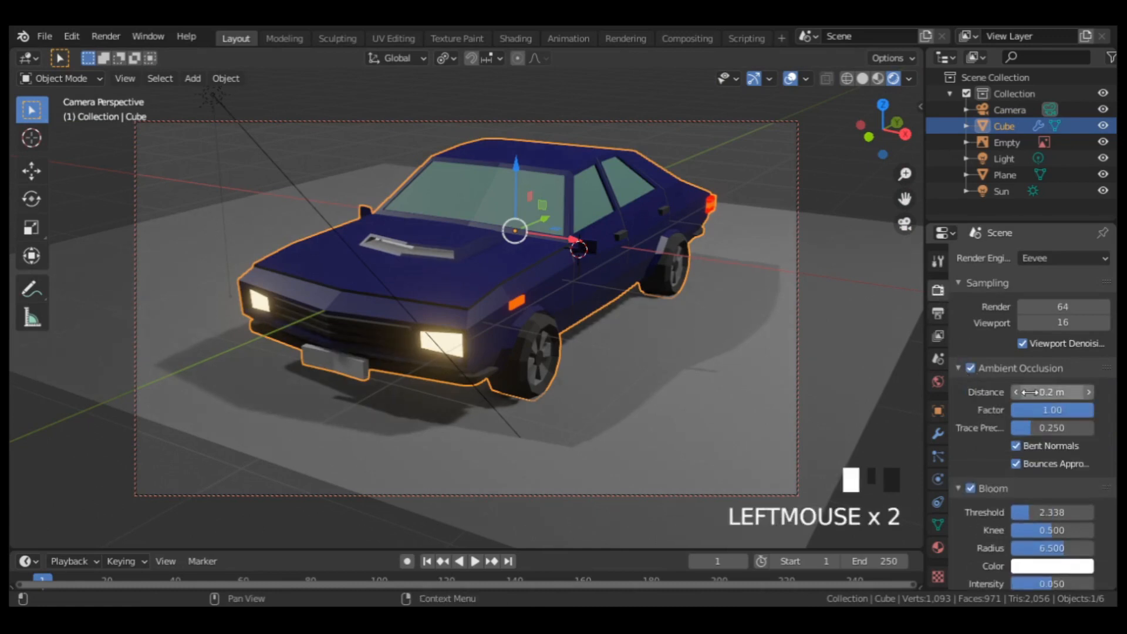
{"action": "left_click_drag", "start_coordinate": [1030, 392], "coordinate": [1074, 392]}
{"action": "middle_click_drag", "start_coordinate": [862, 402], "coordinate": [563, 364]}
{"action": "mouse_move", "coordinate": [1057, 393]}
{"action": "left_mouse_down"}
{"action": "mouse_move", "coordinate": [1015, 392]}
{"action": "mouse_move", "coordinate": [1059, 392]}
{"action": "left_mouse_up"}
{"action": "left_click", "coordinate": [966, 369]}
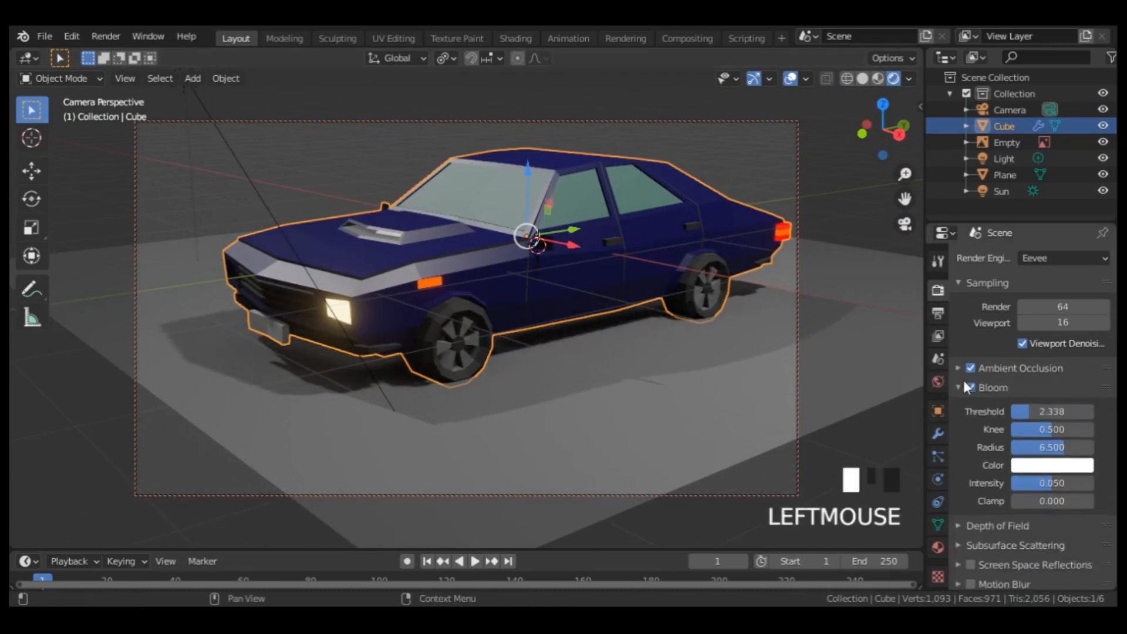
{"action": "scroll", "coordinate": [969, 487], "scroll_direction": "down", "scroll_amount": 4}
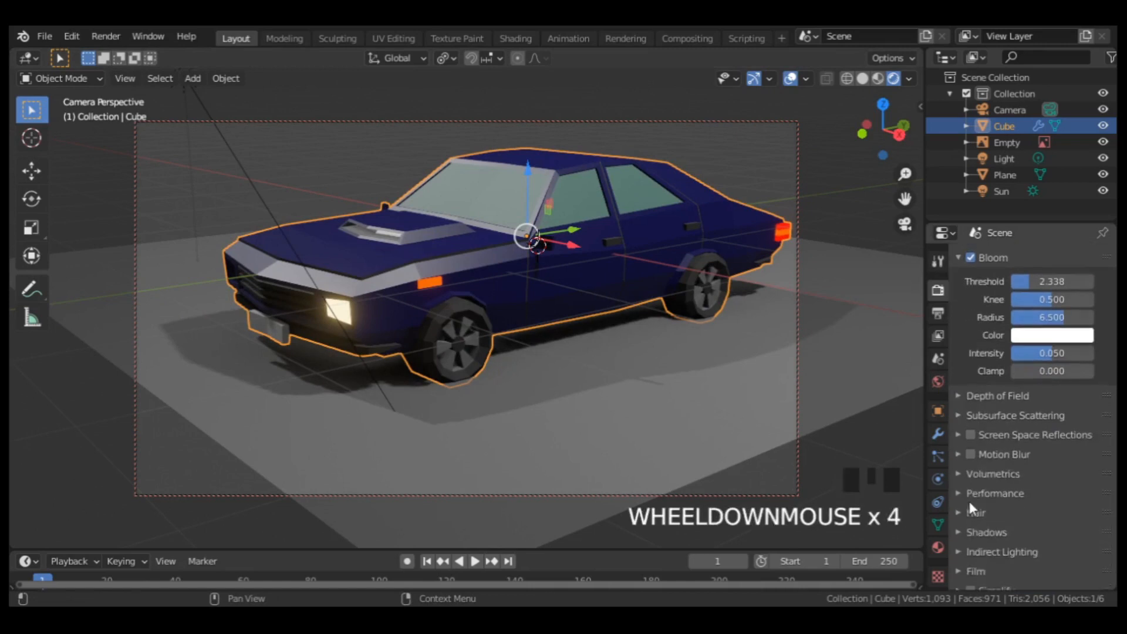
{"action": "left_click", "coordinate": [971, 435]}
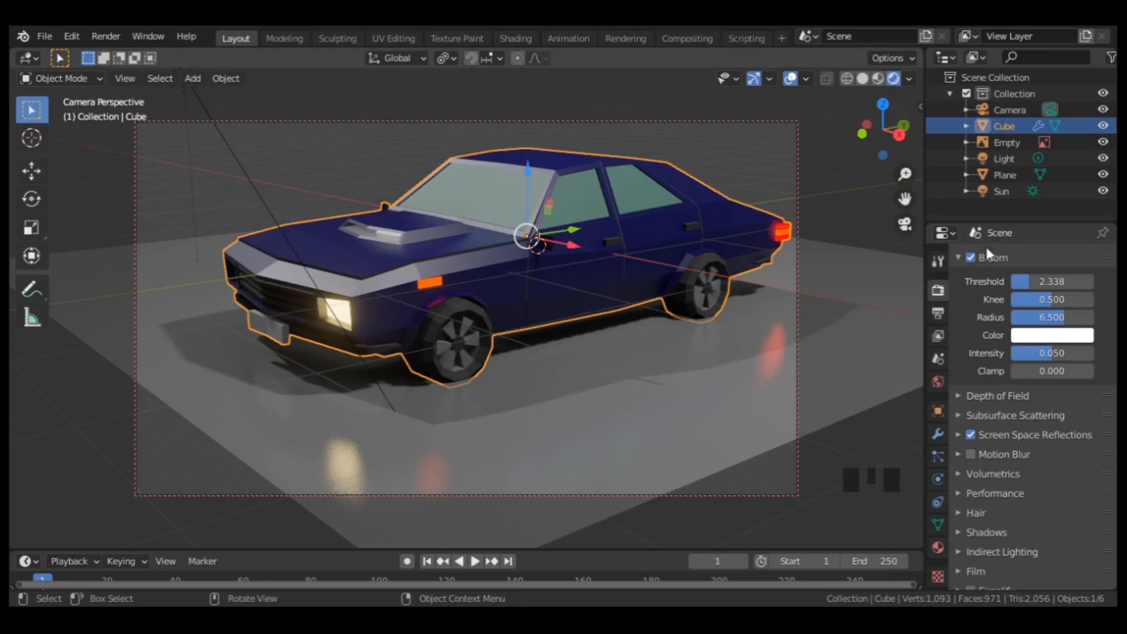
Step: Increase the Sun light's strength above 1.000 to brighten the scene
{"action": "left_click", "coordinate": [1005, 190]}
{"action": "left_click", "coordinate": [938, 480]}
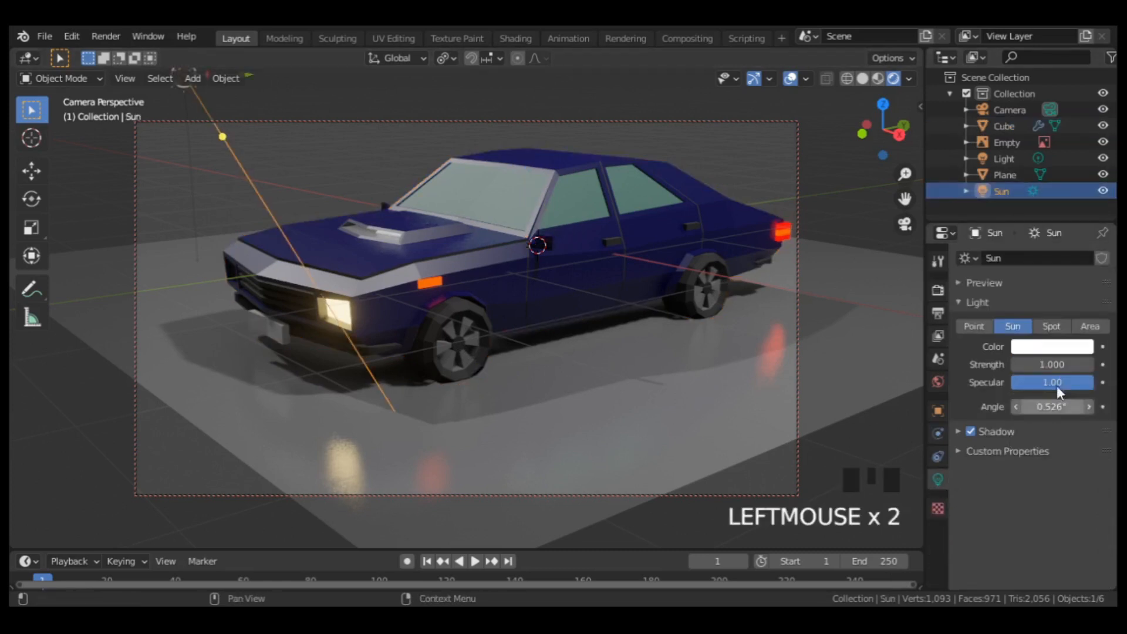
{"action": "left_click_drag", "start_coordinate": [1050, 364], "coordinate": [1095, 365]}
{"action": "middle_click_drag", "start_coordinate": [385, 287], "coordinate": [519, 314]}
Step: Scale up the ground plane beneath the car
{"action": "left_click", "coordinate": [631, 389]}
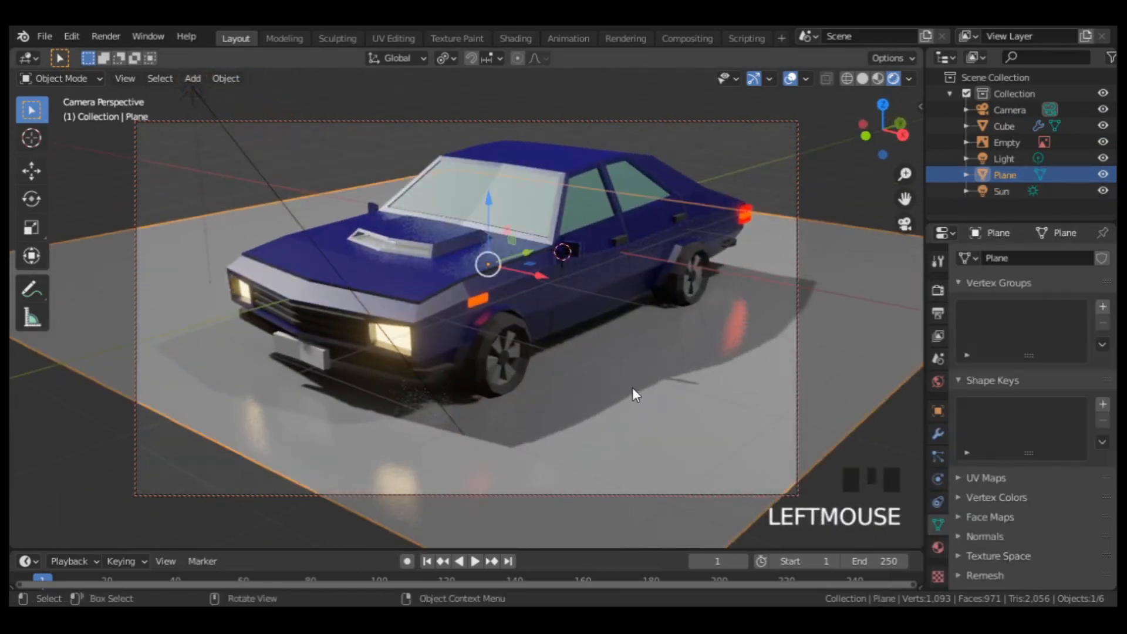
{"action": "key", "text": "s"}
{"action": "left_click", "coordinate": [893, 278]}
Step: Make the render's film background transparent
{"action": "left_click", "coordinate": [937, 289]}
{"action": "scroll", "coordinate": [998, 400], "scroll_direction": "down", "scroll_amount": 12}
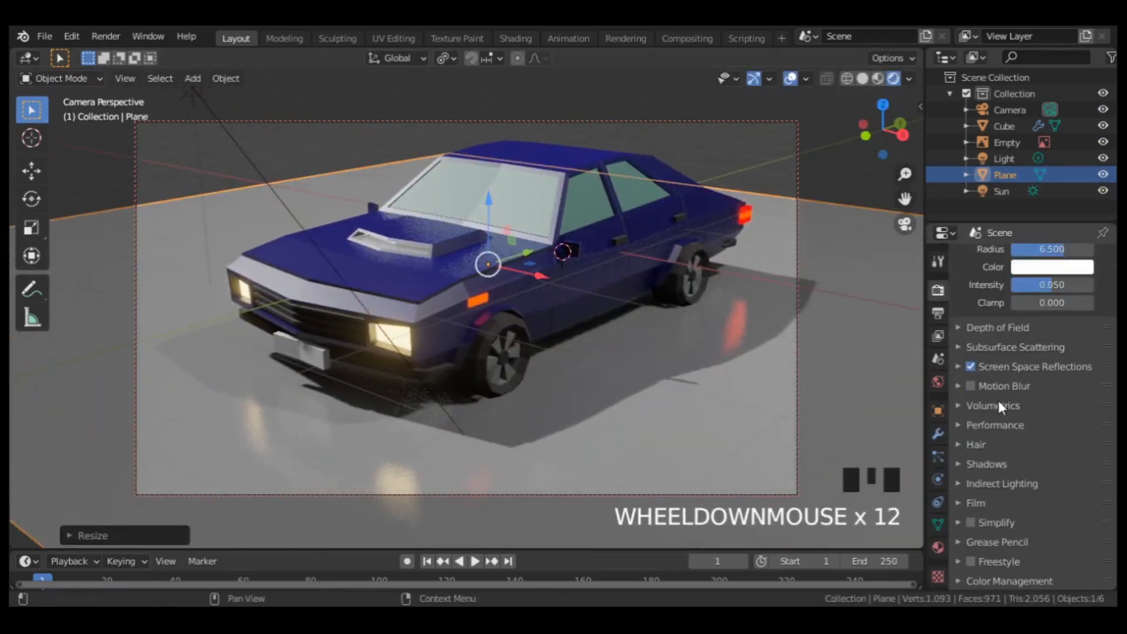
{"action": "left_click", "coordinate": [960, 500]}
{"action": "scroll", "coordinate": [1016, 470], "scroll_direction": "down", "scroll_amount": 4}
{"action": "left_click", "coordinate": [1016, 478]}
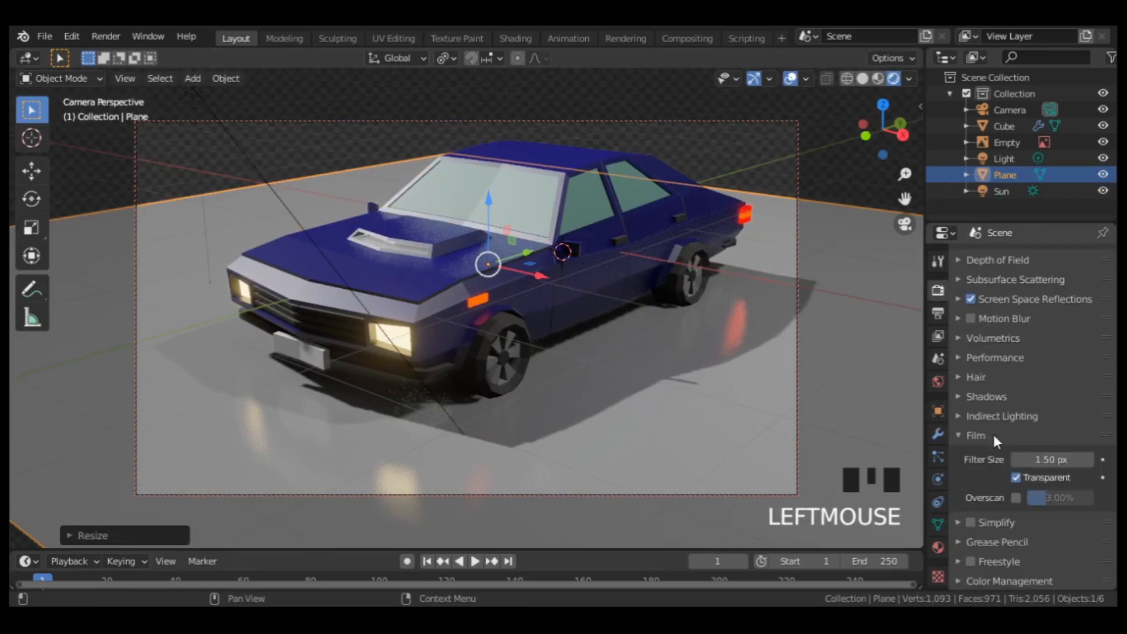
Step: Hide the viewport overlays and gizmos, and enlarge the ground plane until it fills the camera frame
{"action": "left_click", "coordinate": [790, 78]}
{"action": "left_click", "coordinate": [754, 78]}
{"action": "key", "text": "s"}
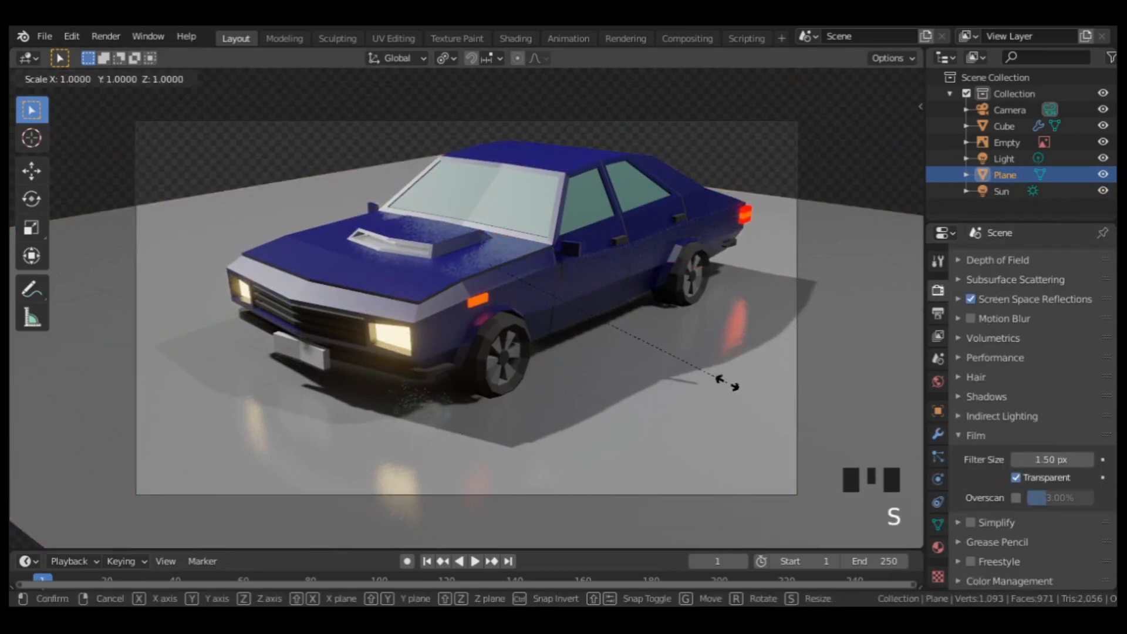
{"action": "left_click", "coordinate": [799, 334]}
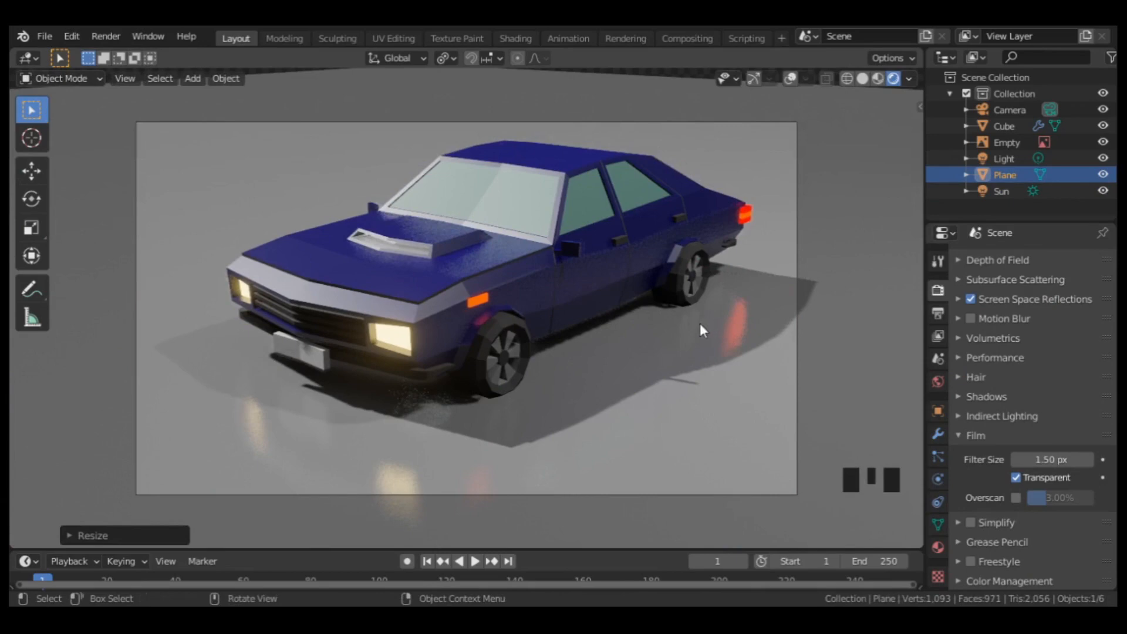